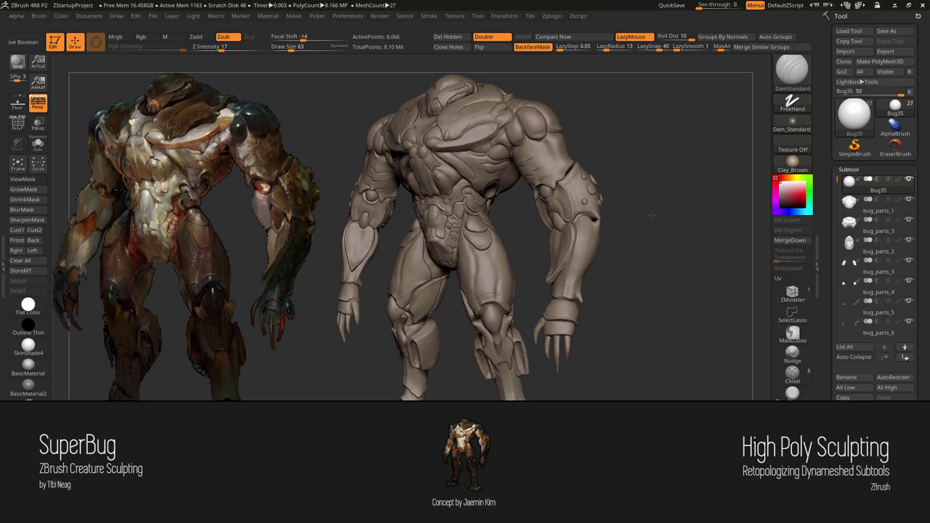
# Step: Select the bug_parts_3 armor piece for editing and turn the view toward it
pyautogui.keyDown('alt'); pyautogui.click(477, 270); pyautogui.keyUp('alt')
pyautogui.moveTo(477, 270)
pyautogui.mouseDown()
pyautogui.moveTo(638, 185)
pyautogui.moveTo(582, 174)
pyautogui.mouseUp()
pyautogui.press('w')
pyautogui.click(74, 41)
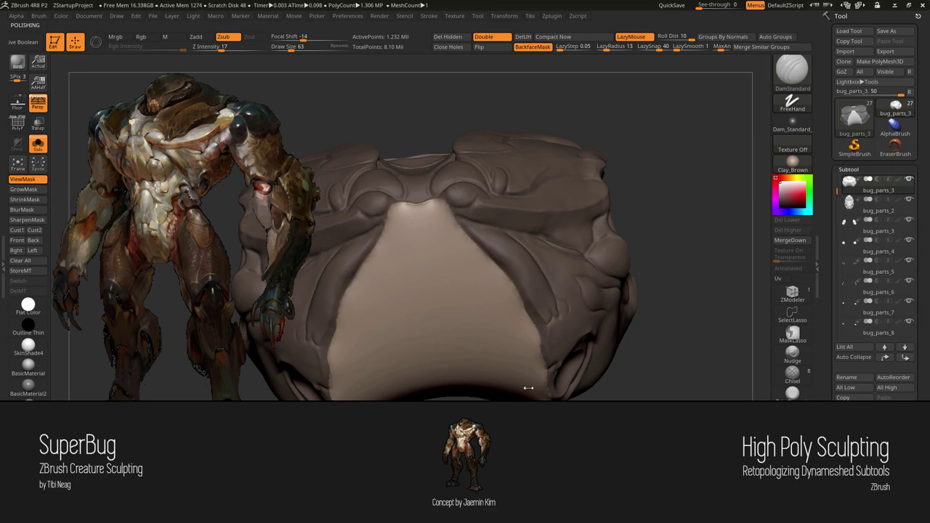
# Step: Switch to the Move brush (B-M-V) and orbit to the piece's inner surface
pyautogui.press('b')
pyautogui.press('m')
pyautogui.press('v')
pyautogui.moveTo(654, 327)
pyautogui.mouseDown()
pyautogui.moveTo(452, 303)
pyautogui.moveTo(436, 247)
pyautogui.mouseUp()
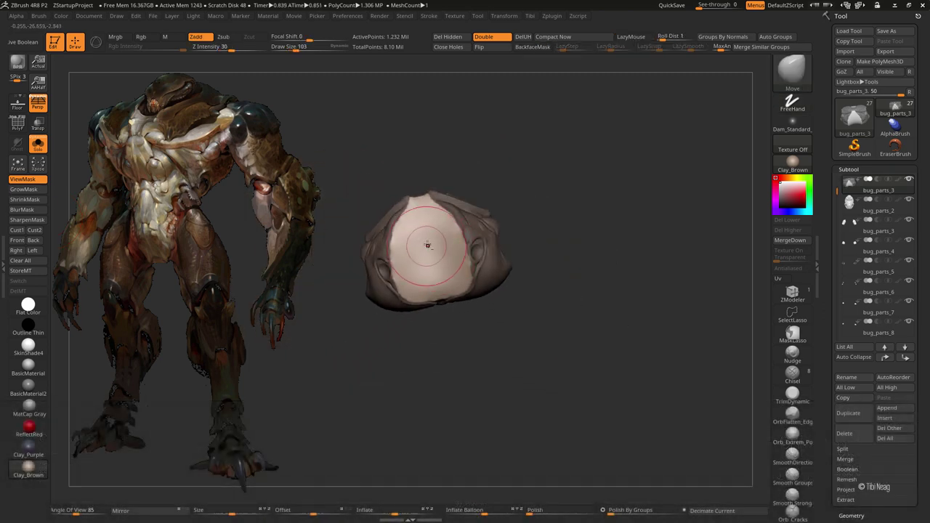
# Step: Smooth the pale inner surface with Smooth Strong at a brush size of about 145
pyautogui.press('shift')
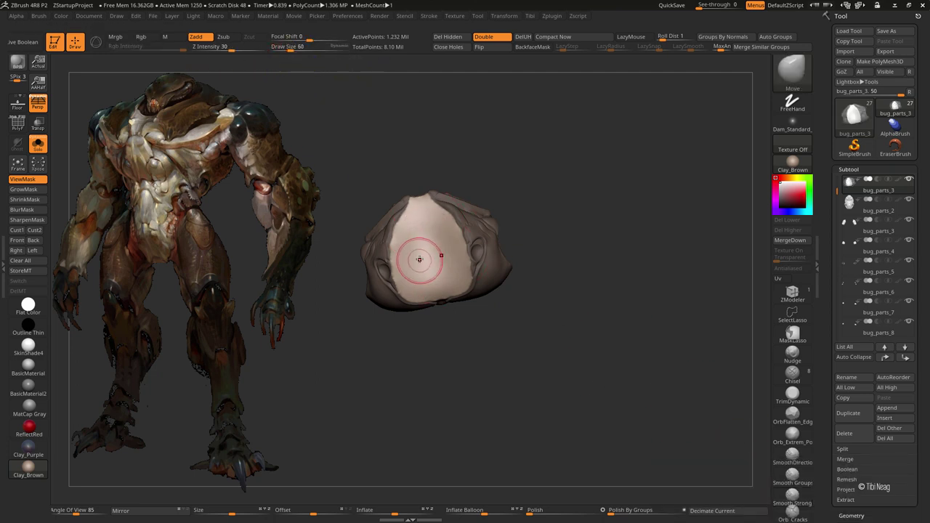
pyautogui.press('space')
pyautogui.moveTo(419, 247)
pyautogui.mouseDown()
pyautogui.moveTo(450, 247)
pyautogui.moveTo(460, 272)
pyautogui.moveTo(432, 322)
pyautogui.mouseUp()
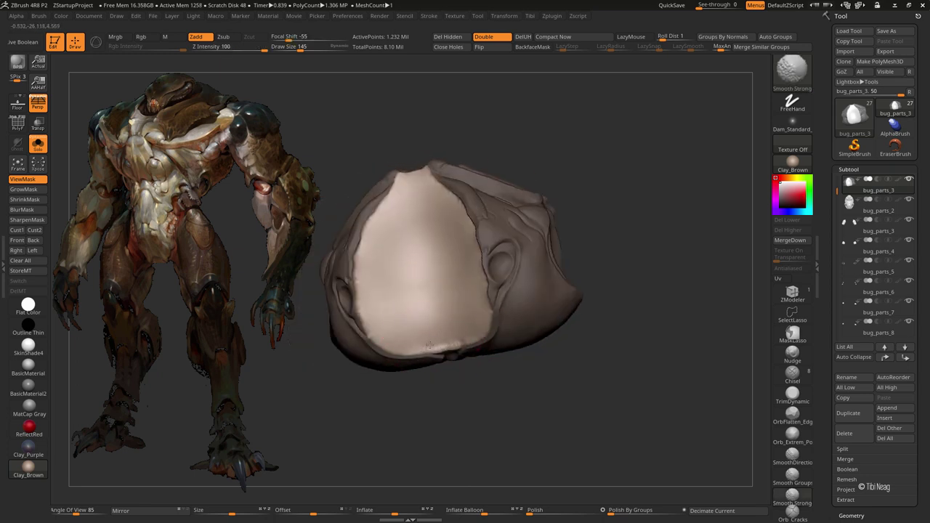
pyautogui.keyDown('shift'); pyautogui.moveTo(452, 297); pyautogui.dragTo(374, 311); pyautogui.keyUp('shift')
pyautogui.moveTo(632, 177)
pyautogui.mouseDown()
pyautogui.moveTo(584, 286)
pyautogui.moveTo(634, 173)
pyautogui.mouseUp()
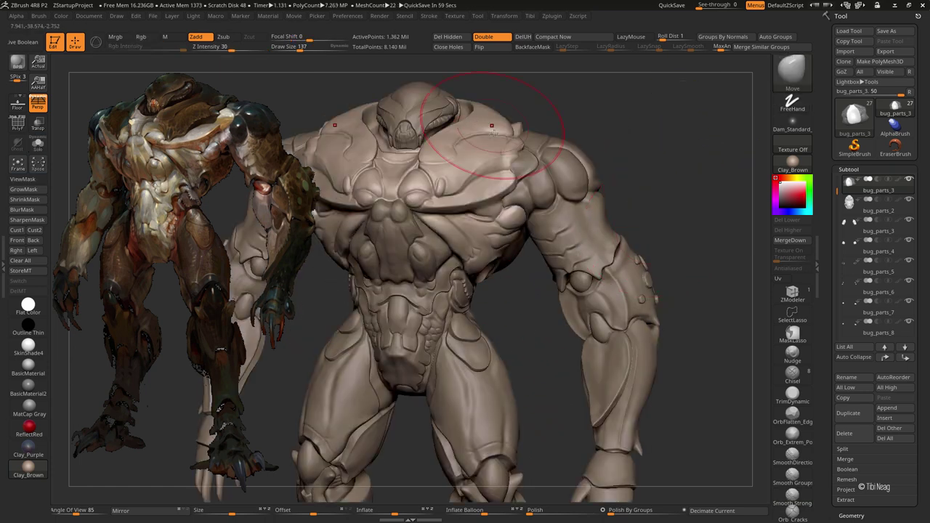
pyautogui.moveTo(462, 169); pyautogui.dragTo(453, 223, button='right')
# Step: Solo the head armor piece and duplicate it as bug_parts_25
pyautogui.hotkey('alt', 's')
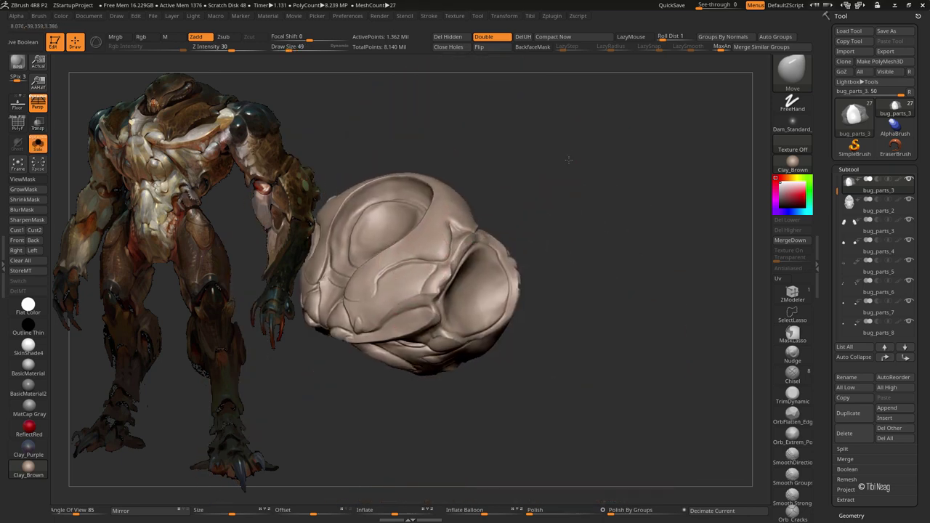
pyautogui.moveTo(561, 143)
pyautogui.mouseDown()
pyautogui.moveTo(557, 175)
pyautogui.moveTo(664, 187)
pyautogui.moveTo(590, 207)
pyautogui.mouseUp()
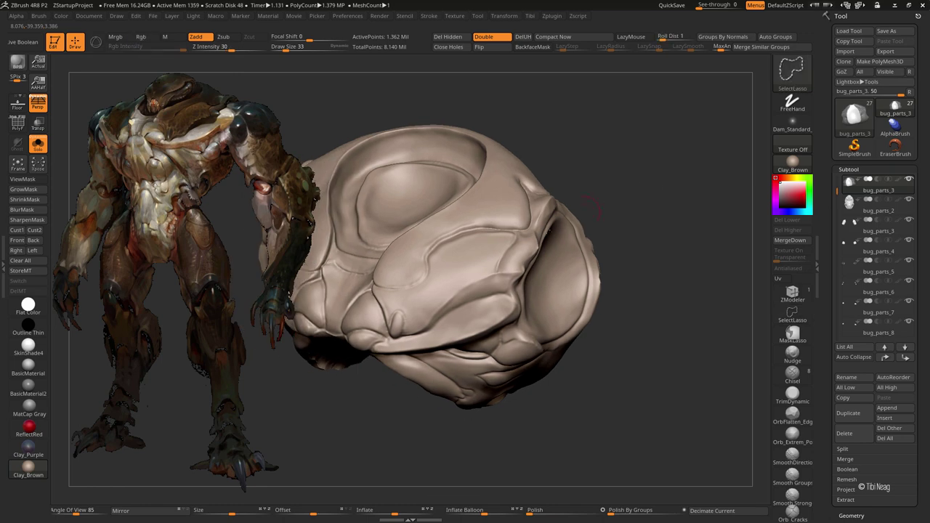
pyautogui.click(848, 412)
# Step: Paint mask spots on the copy and blur the mask edges
pyautogui.moveTo(426, 276); pyautogui.dragTo(509, 240)
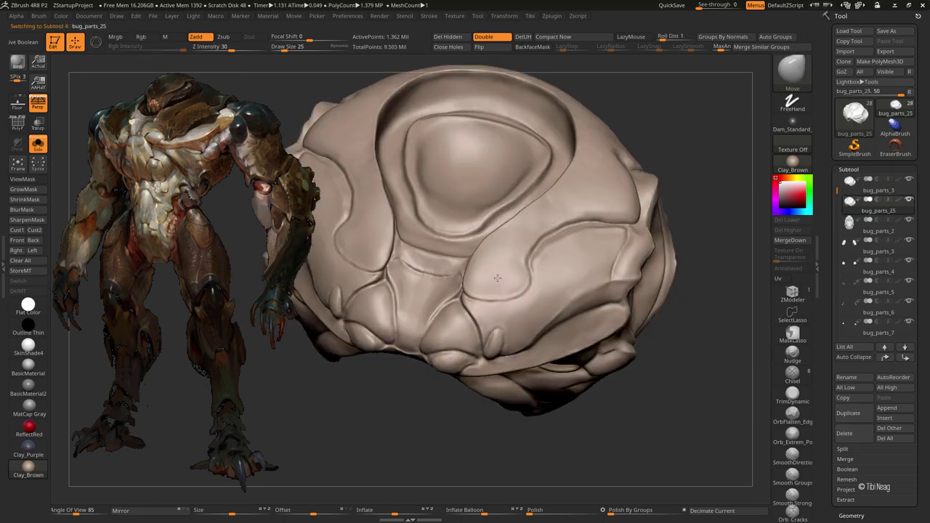
pyautogui.keyDown('ctrl'); pyautogui.moveTo(370, 214); pyautogui.dragTo(371, 225); pyautogui.keyUp('ctrl')
pyautogui.moveTo(501, 254)
pyautogui.keyDown('ctrl'); pyautogui.mouseDown()
pyautogui.moveTo(514, 238)
pyautogui.moveTo(463, 274)
pyautogui.moveTo(507, 182)
pyautogui.mouseUp(); pyautogui.keyUp('ctrl')
pyautogui.keyDown('ctrl'); pyautogui.click(514, 239); pyautogui.keyUp('ctrl')
# Step: Switch back to Move, orbit to the side, and mask a stripe across the piece
pyautogui.press('b')
pyautogui.press('m')
pyautogui.press('v')
pyautogui.moveTo(366, 281)
pyautogui.mouseDown()
pyautogui.moveTo(465, 269)
pyautogui.moveTo(539, 240)
pyautogui.moveTo(528, 254)
pyautogui.moveTo(475, 210)
pyautogui.moveTo(488, 195)
pyautogui.mouseUp()
pyautogui.moveTo(598, 125)
pyautogui.mouseDown()
pyautogui.moveTo(427, 253)
pyautogui.moveTo(392, 240)
pyautogui.mouseUp()
pyautogui.keyDown('ctrl'); pyautogui.moveTo(603, 225); pyautogui.dragTo(582, 407); pyautogui.keyUp('ctrl')
pyautogui.keyDown('ctrl'); pyautogui.moveTo(559, 193); pyautogui.dragTo(387, 270); pyautogui.keyUp('ctrl')
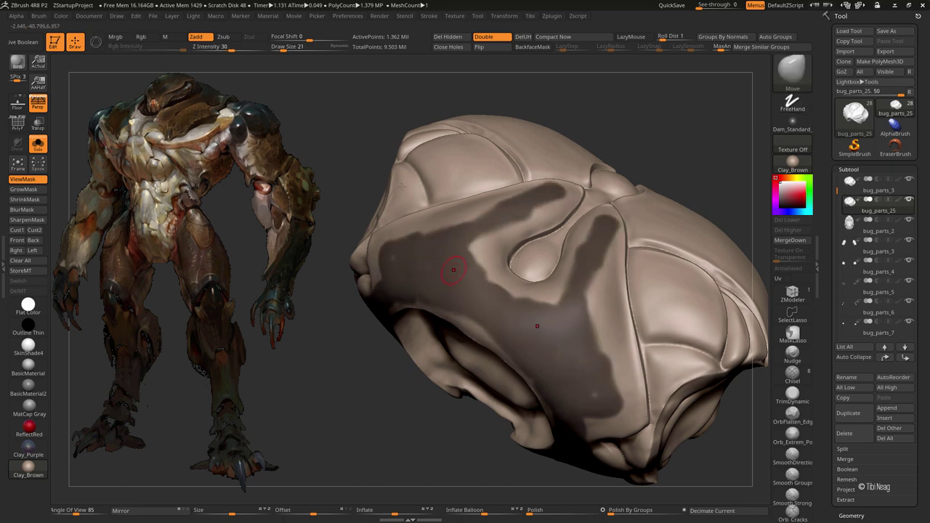
pyautogui.moveTo(453, 270); pyautogui.dragTo(446, 162)
# Step: Turn the masked band into its own polygroup with Ctrl+W and check the group colours
pyautogui.hotkey('ctrl', 'w')
pyautogui.hotkey('shift', 'f')
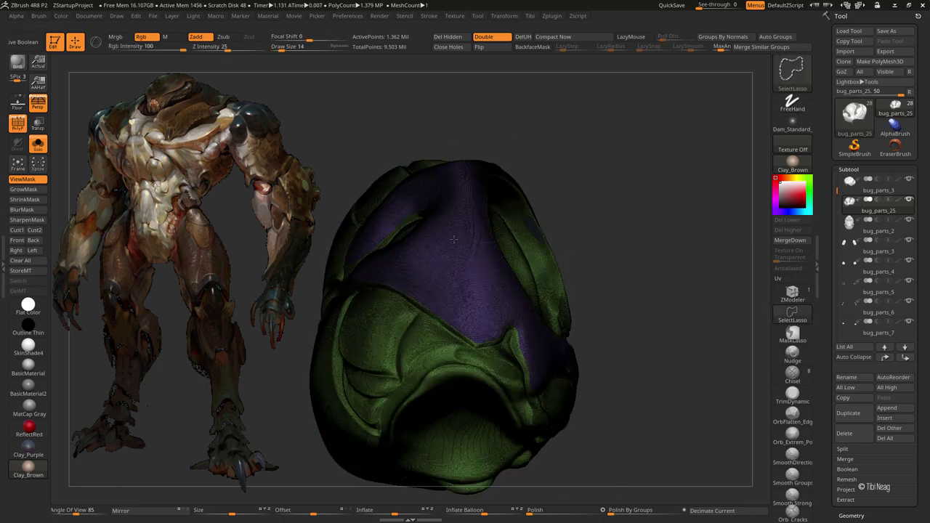
pyautogui.keyDown('ctrl'); pyautogui.keyDown('shift'); pyautogui.click(409, 250); pyautogui.keyUp('shift'); pyautogui.keyUp('ctrl')
pyautogui.hotkey('shift', 'f')
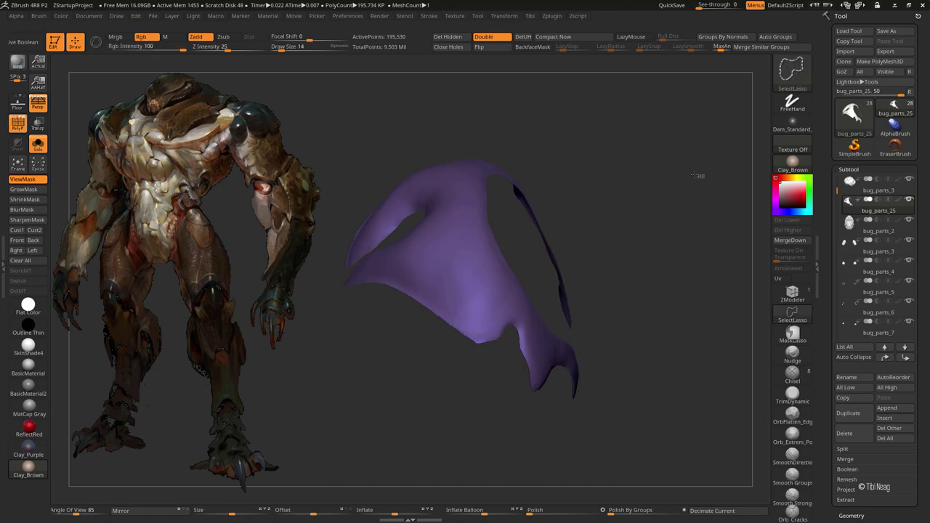
pyautogui.keyDown('ctrl'); pyautogui.keyDown('shift'); pyautogui.click(650, 166); pyautogui.keyUp('shift'); pyautogui.keyUp('ctrl')
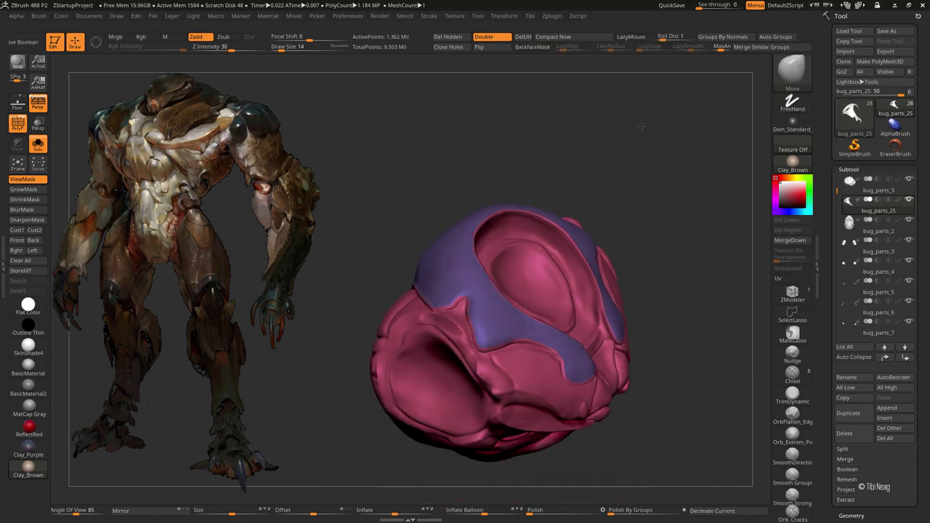
pyautogui.moveTo(641, 127); pyautogui.dragTo(637, 133)
# Step: On bug_parts_25, isolate the purple strip and delete all hidden polygons
pyautogui.click(847, 209)
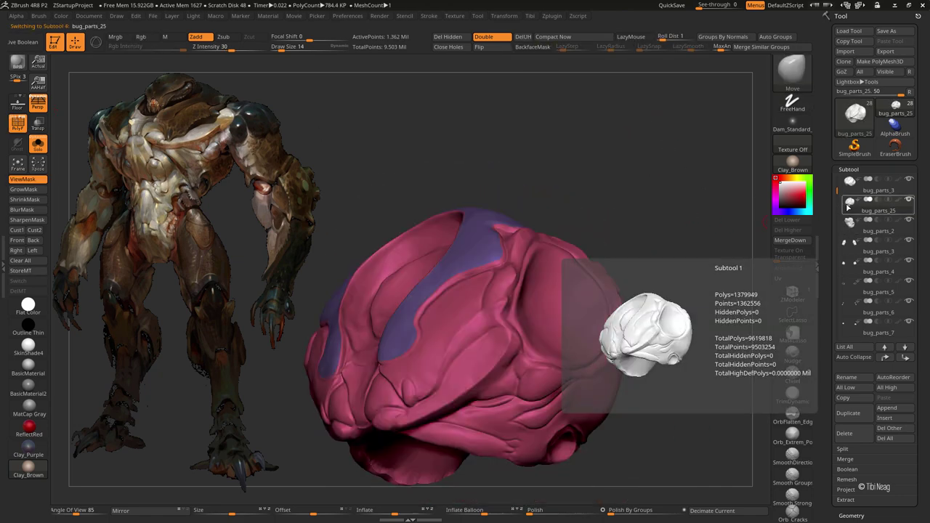
pyautogui.hotkey('alt', 'Up')
pyautogui.hotkey('alt', 'Down')
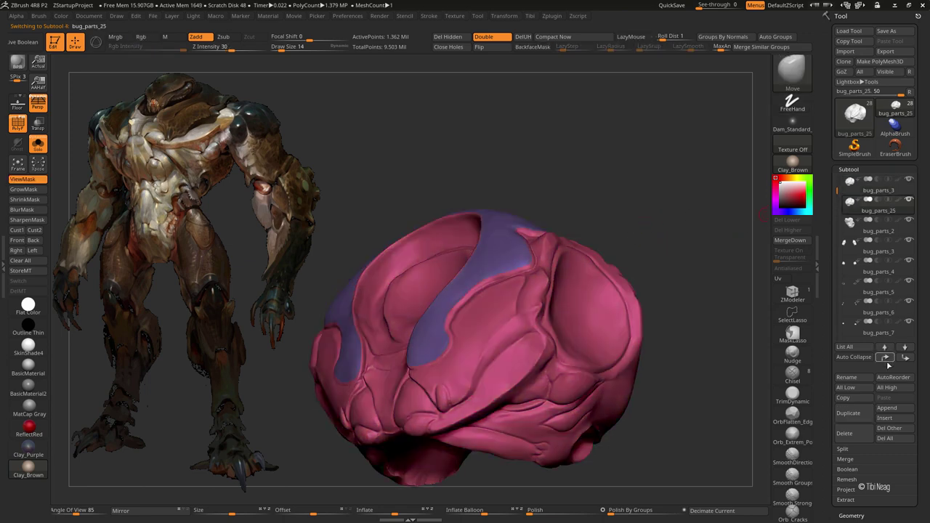
pyautogui.keyDown('ctrl'); pyautogui.keyDown('shift'); pyautogui.click(486, 265); pyautogui.keyUp('shift'); pyautogui.keyUp('ctrl')
pyautogui.click(457, 39)
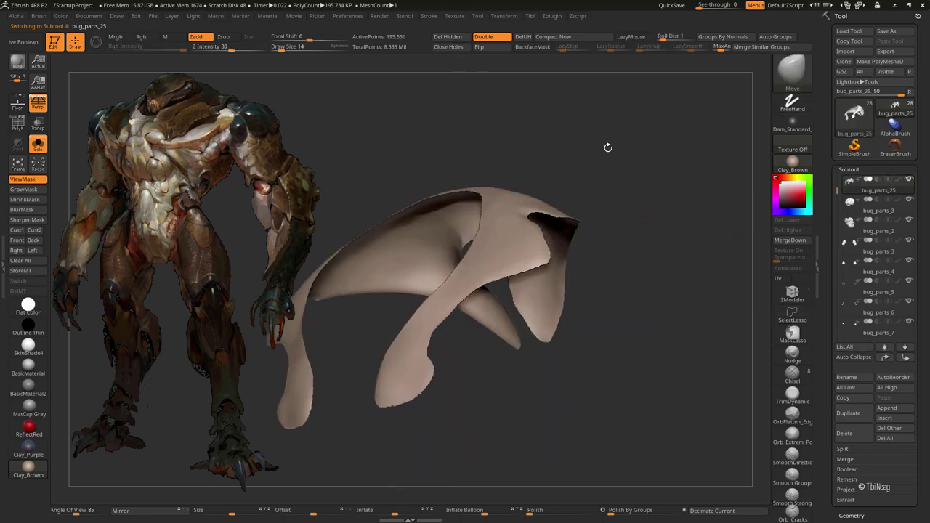
pyautogui.click(851, 515)
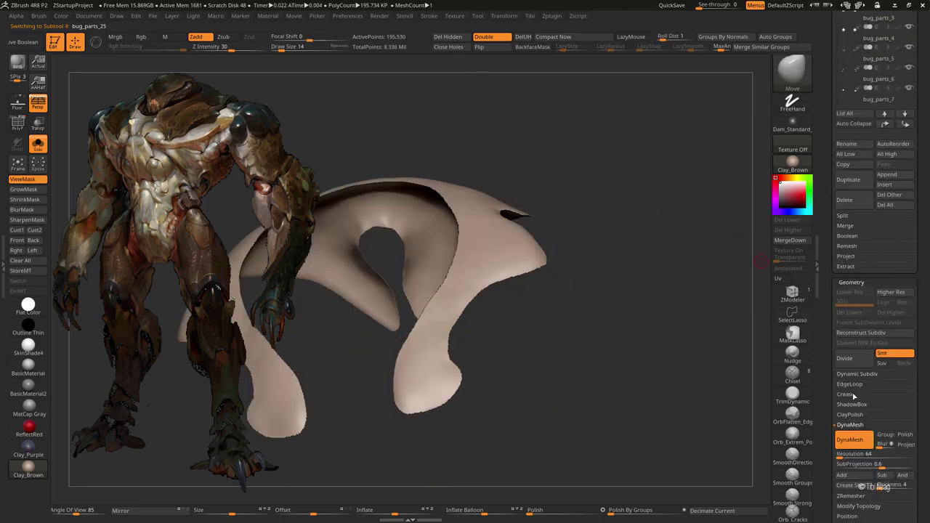
# Step: Solo the strip piece and display its polygroups and wireframe
pyautogui.click(852, 384)
pyautogui.keyDown('ctrl'); pyautogui.keyDown('shift'); pyautogui.click(611, 305); pyautogui.keyUp('shift'); pyautogui.keyUp('ctrl')
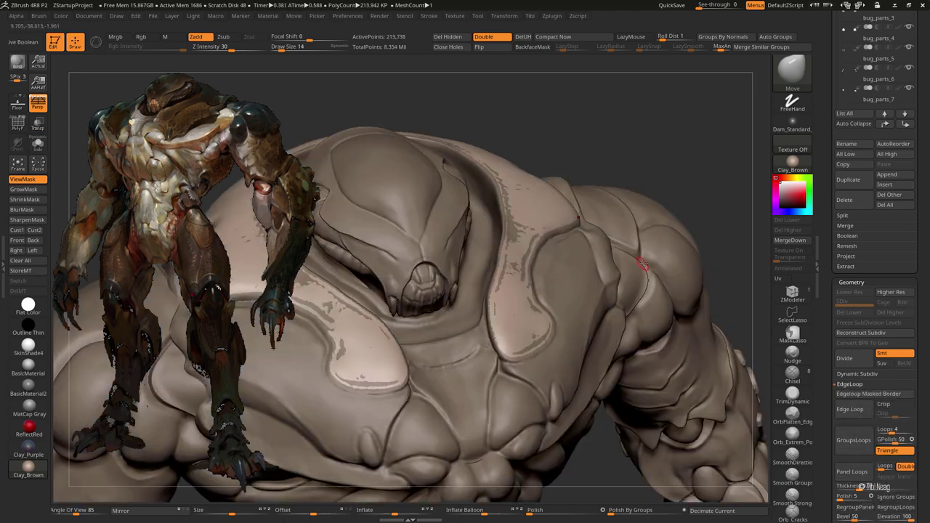
pyautogui.moveTo(728, 148)
pyautogui.mouseDown()
pyautogui.moveTo(671, 114)
pyautogui.moveTo(580, 120)
pyautogui.mouseUp()
pyautogui.keyDown('ctrl'); pyautogui.keyDown('shift'); pyautogui.click(611, 112); pyautogui.keyUp('shift'); pyautogui.keyUp('ctrl')
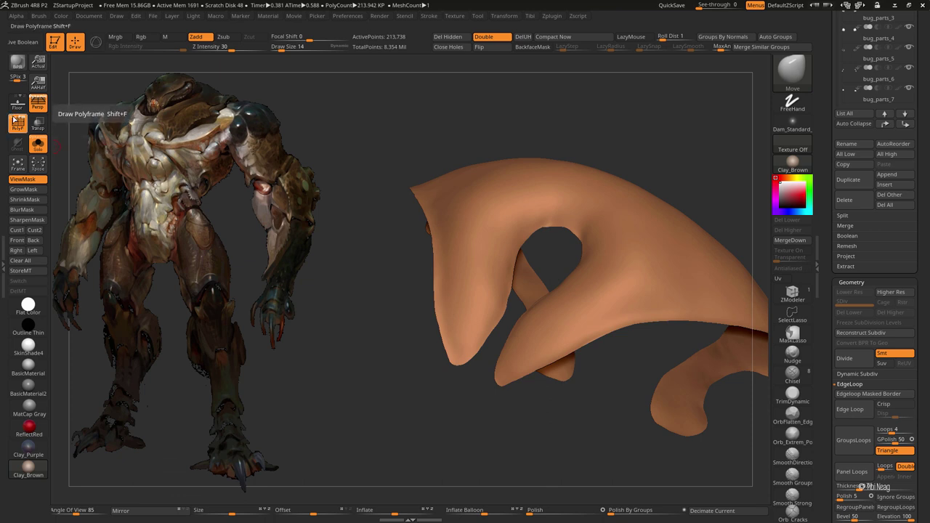
pyautogui.click(17, 123)
pyautogui.click(849, 384)
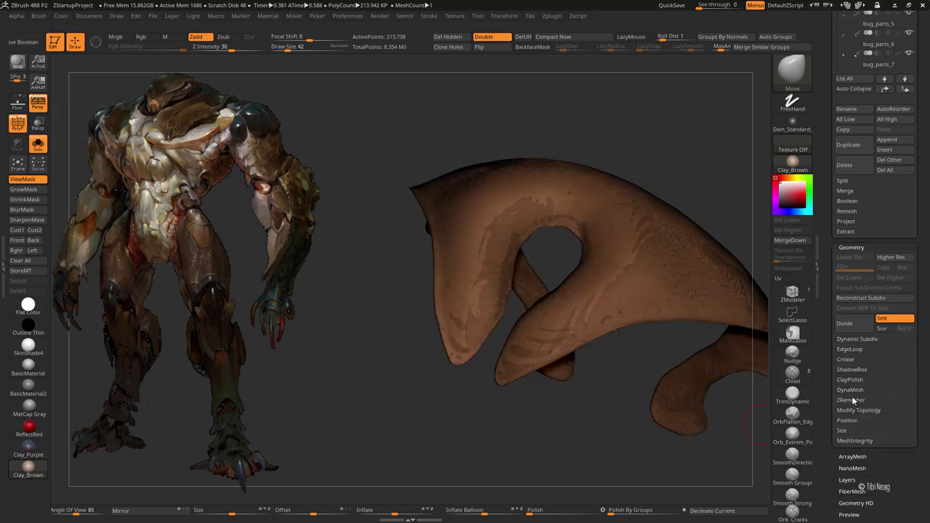
# Step: ZRemesh the strip with Target Polygons Count 10 and inspect the new topology
pyautogui.click(852, 400)
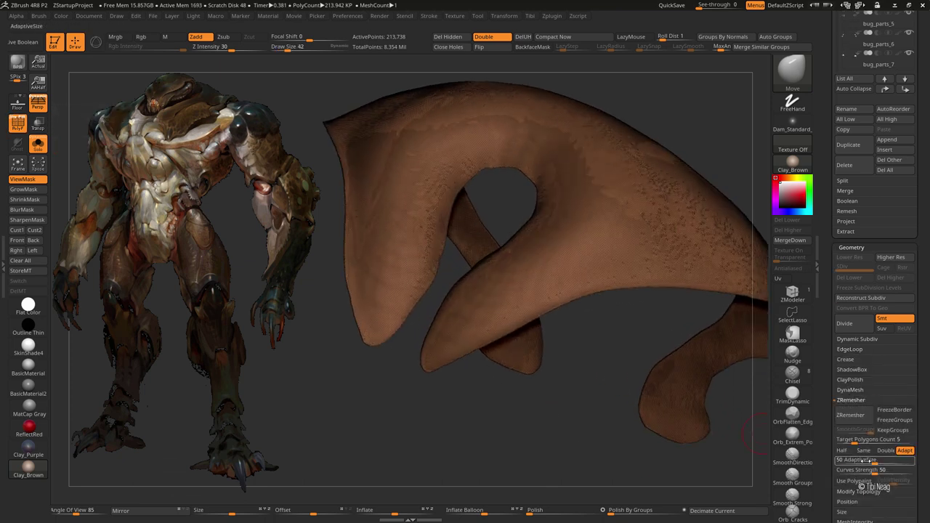
pyautogui.write('10')
pyautogui.press('Return')
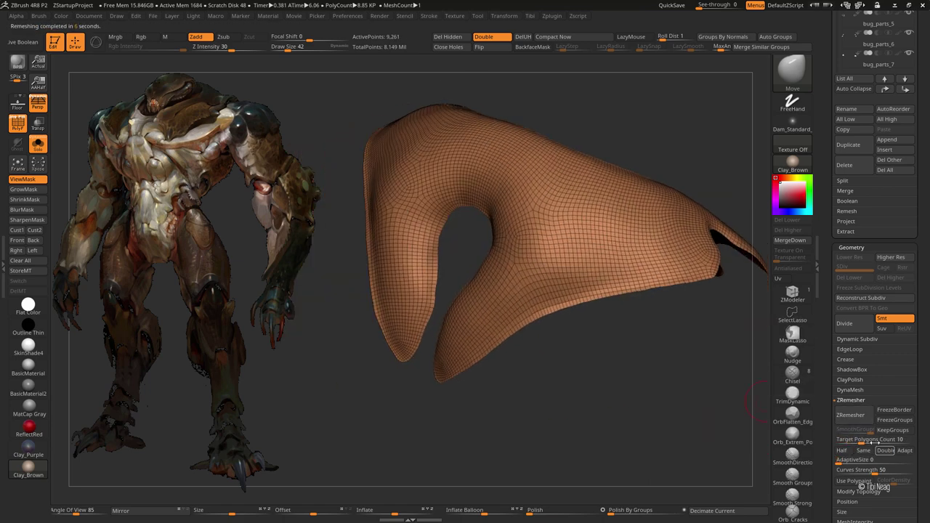
pyautogui.press('Return')
pyautogui.click(850, 415)
pyautogui.moveTo(612, 318); pyautogui.dragTo(662, 400)
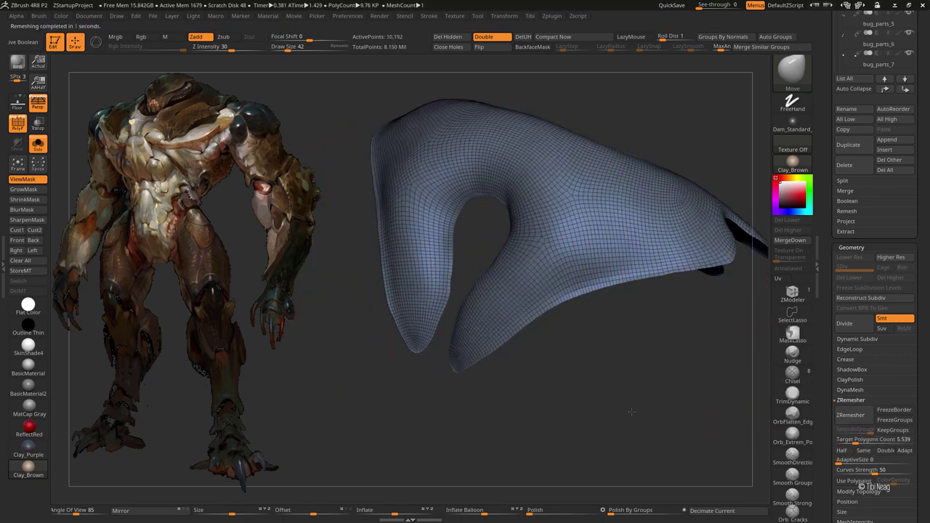
# Step: Remesh again at target count 2 for about 1,981 points, then turn Solo off
pyautogui.write('2')
pyautogui.press('Return')
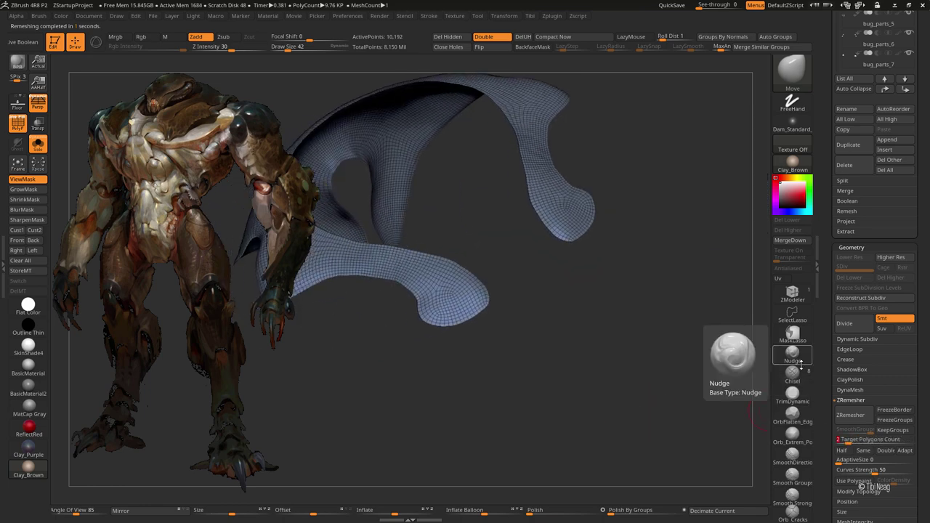
pyautogui.click(850, 414)
pyautogui.moveTo(547, 390)
pyautogui.mouseDown()
pyautogui.moveTo(585, 445)
pyautogui.moveTo(526, 455)
pyautogui.mouseUp()
pyautogui.hotkey('alt', 's')
# Step: Adjust the projection options, then solo and zoom onto the green strip
pyautogui.moveTo(732, 148); pyautogui.dragTo(737, 134)
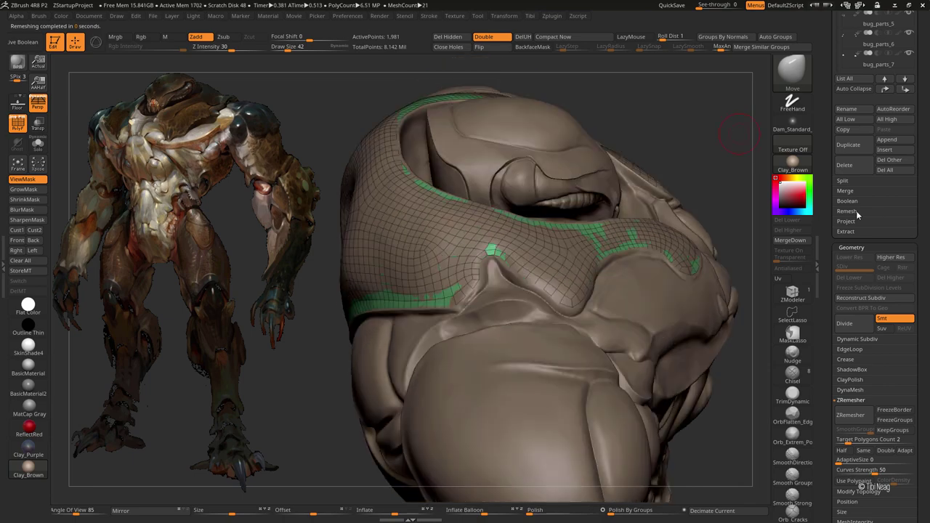
pyautogui.click(846, 221)
pyautogui.click(835, 245)
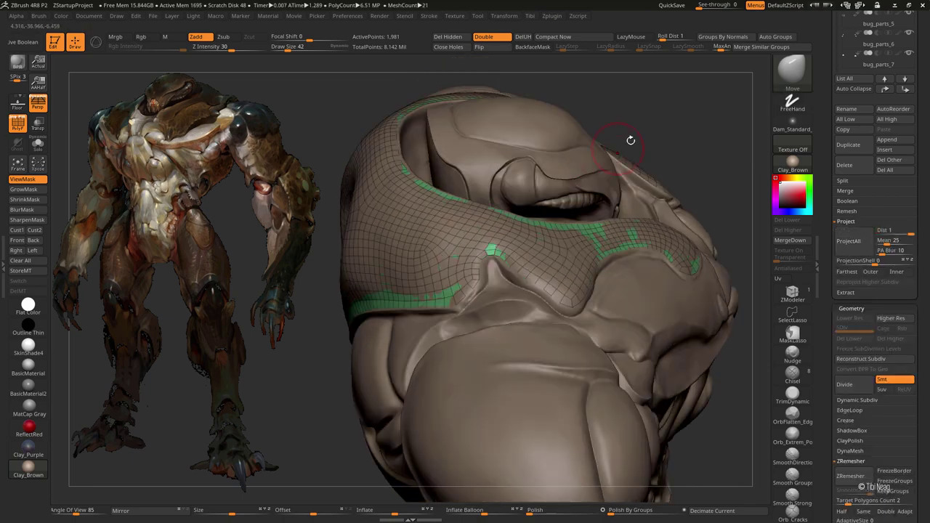
pyautogui.moveTo(629, 141)
pyautogui.mouseDown()
pyautogui.moveTo(670, 100)
pyautogui.moveTo(637, 109)
pyautogui.mouseUp()
pyautogui.hotkey('alt', 's')
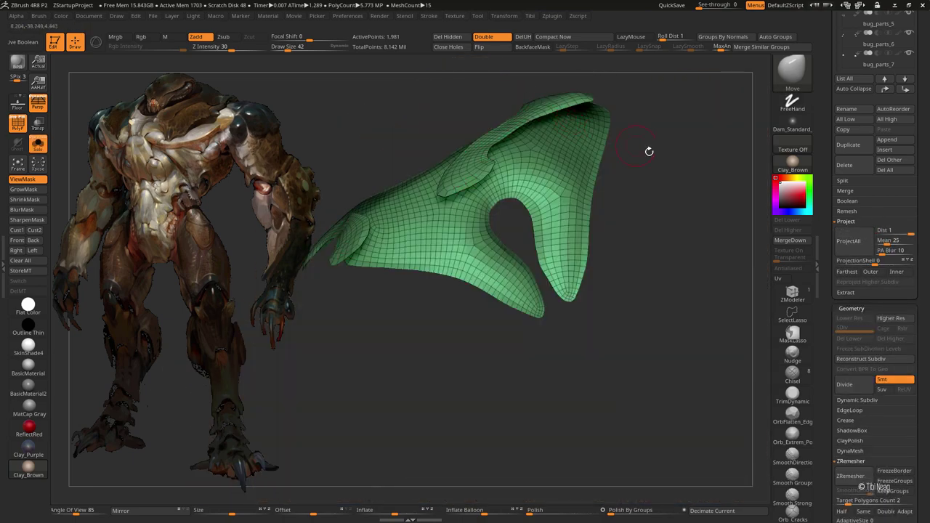
pyautogui.moveTo(648, 150); pyautogui.dragTo(710, 271)
# Step: Extrude all strip polygons into a thick slab of about 2,701 points, shown double-sided
pyautogui.click(792, 292)
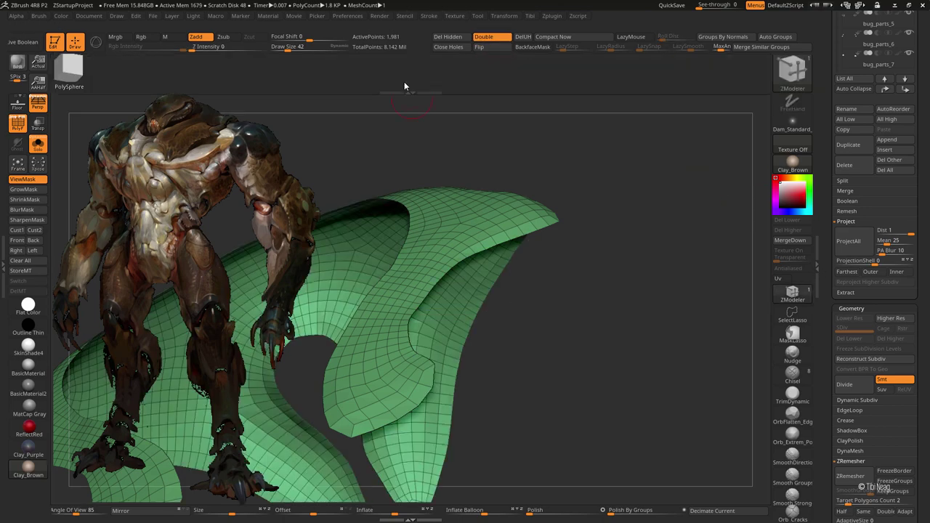
pyautogui.press('space')
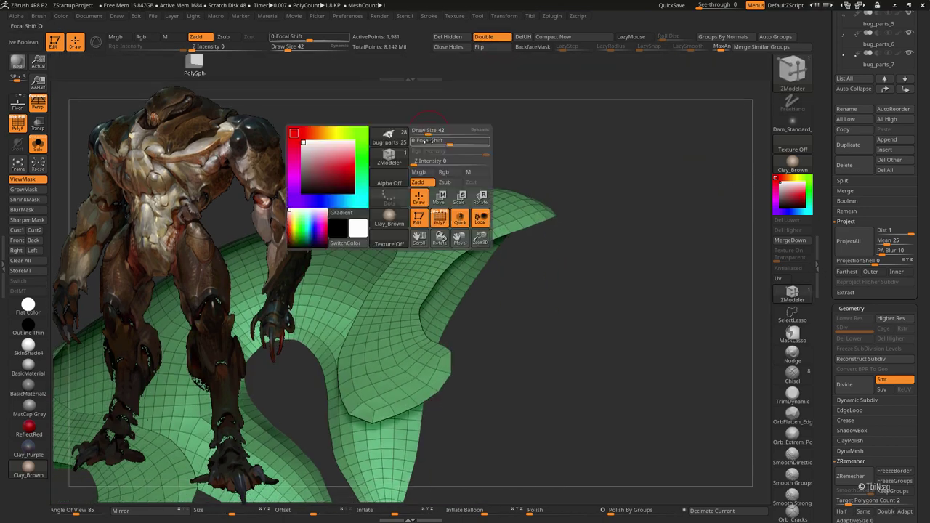
pyautogui.press('space')
pyautogui.click(348, 276)
pyautogui.moveTo(565, 199); pyautogui.dragTo(493, 271)
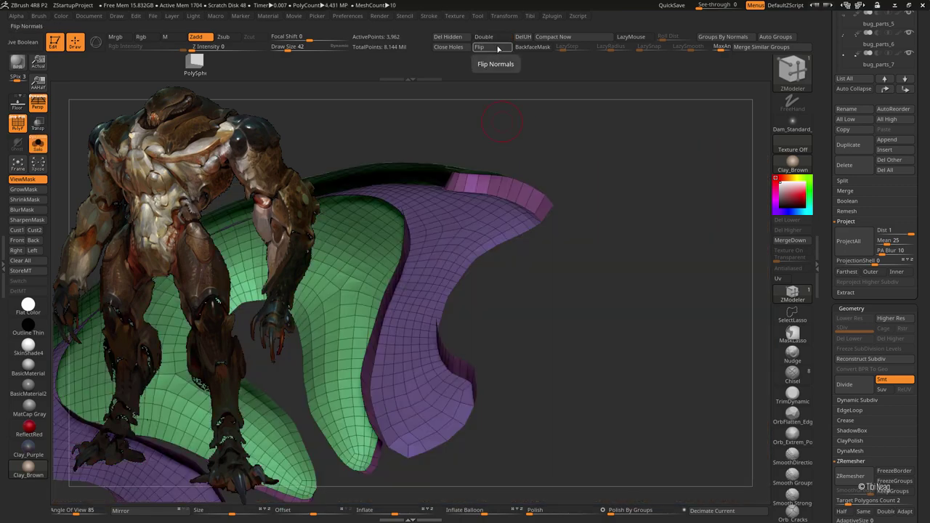
pyautogui.click(483, 37)
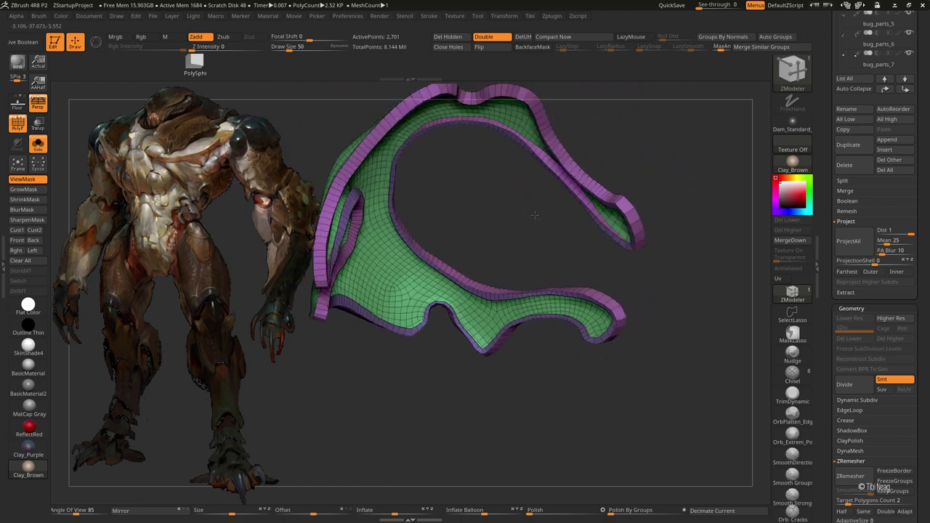
pyautogui.moveTo(534, 216)
pyautogui.mouseDown()
pyautogui.moveTo(481, 260)
pyautogui.moveTo(598, 158)
pyautogui.mouseUp()
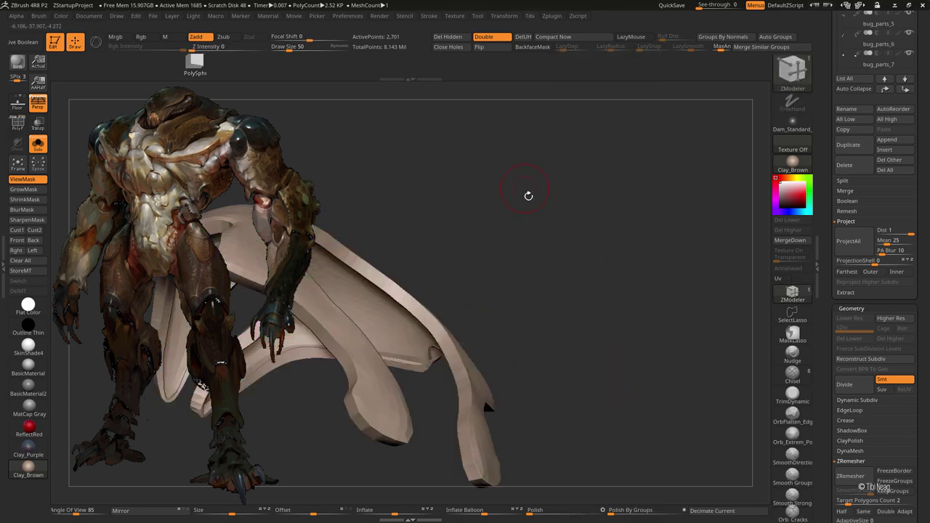
# Step: Subdivide the shell band to SDiv 5 (about 648,001 points) and orbit to check it
pyautogui.hotkey('ctrl', 'd')
pyautogui.moveTo(586, 174)
pyautogui.mouseDown()
pyautogui.moveTo(615, 306)
pyautogui.moveTo(544, 349)
pyautogui.moveTo(560, 356)
pyautogui.mouseUp()
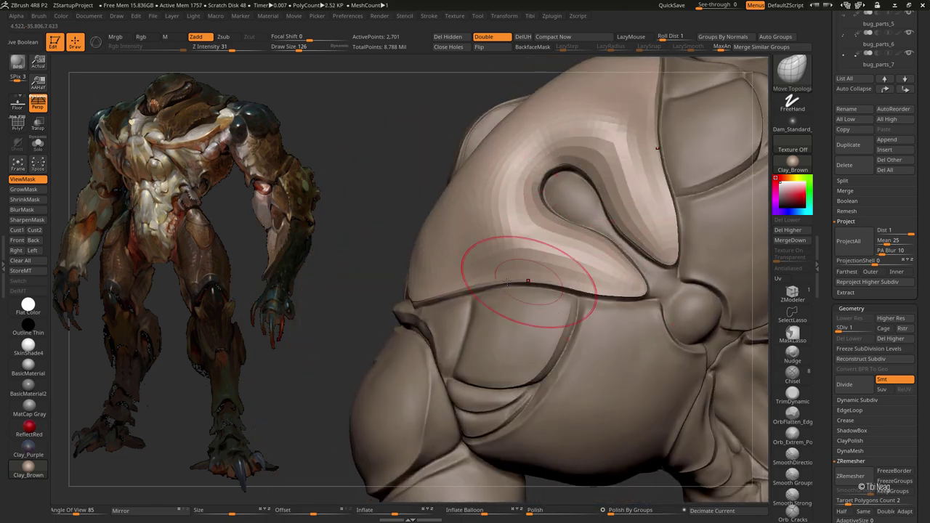
pyautogui.moveTo(528, 282); pyautogui.dragTo(476, 281, button='right')
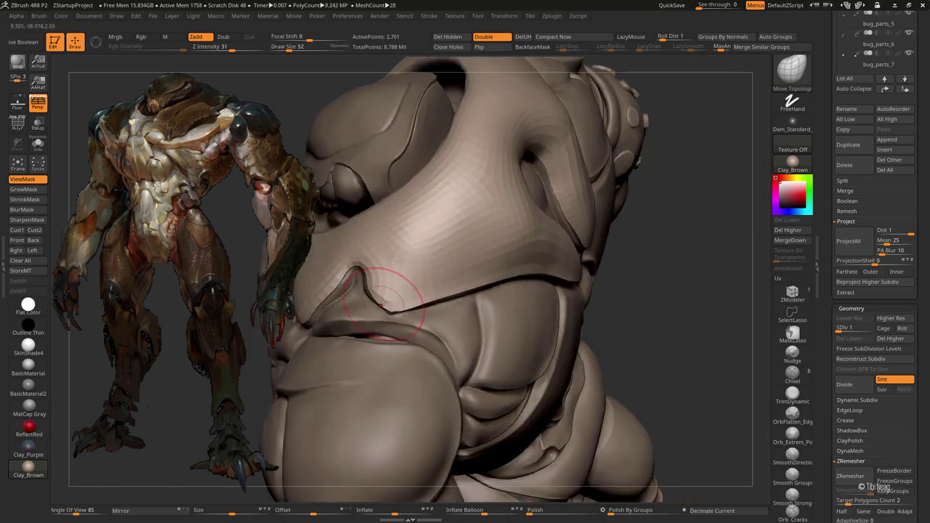
pyautogui.moveTo(380, 304); pyautogui.dragTo(327, 303, button='right')
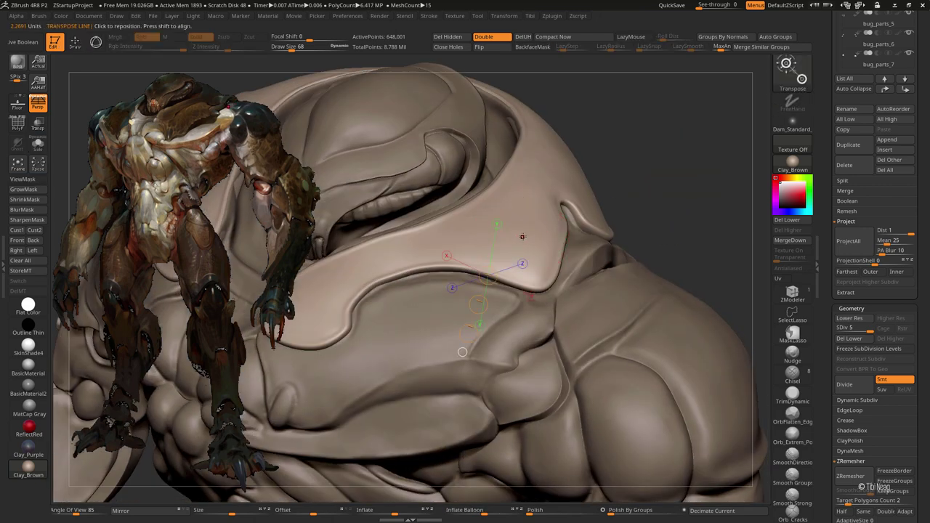
# Step: Isolate the shell piece, orbit around it, and step down to its lowest subdivision level
pyautogui.press('q')
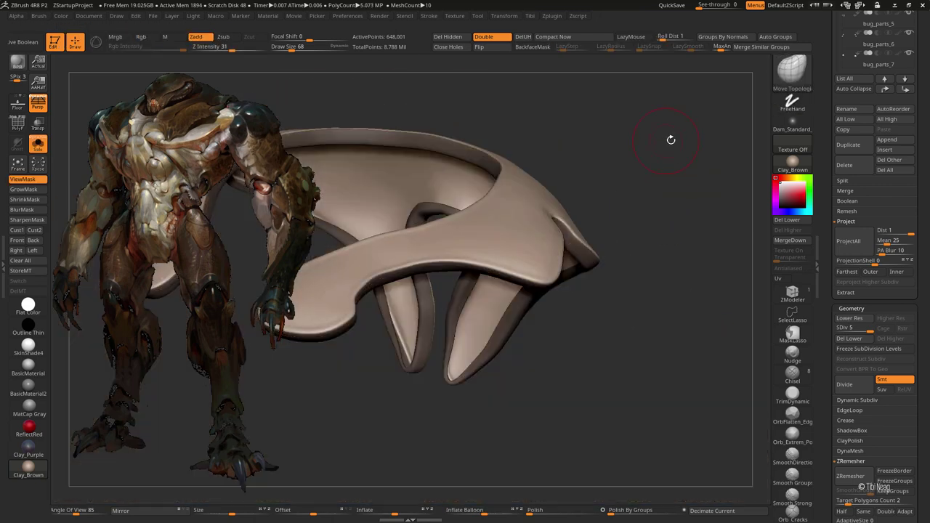
pyautogui.moveTo(670, 139)
pyautogui.mouseDown()
pyautogui.moveTo(619, 213)
pyautogui.moveTo(539, 416)
pyautogui.mouseUp()
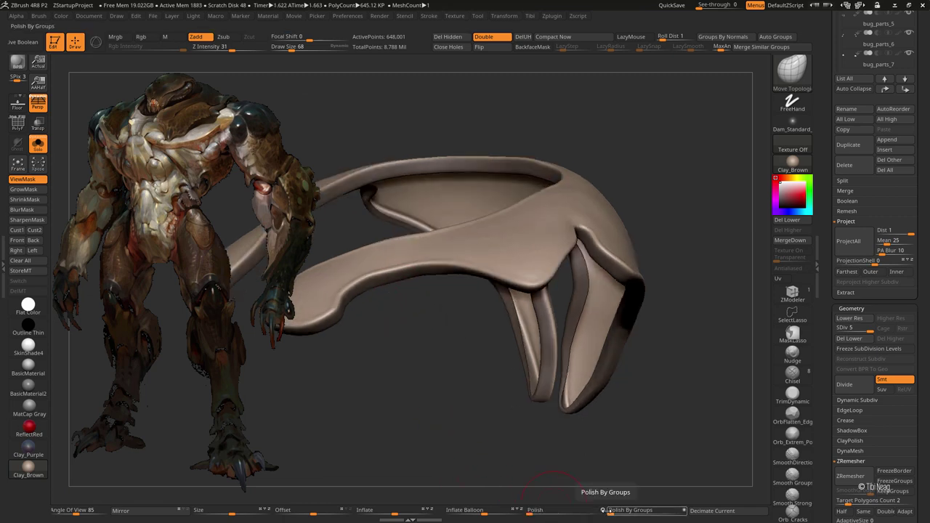
pyautogui.moveTo(412, 393); pyautogui.dragTo(440, 437)
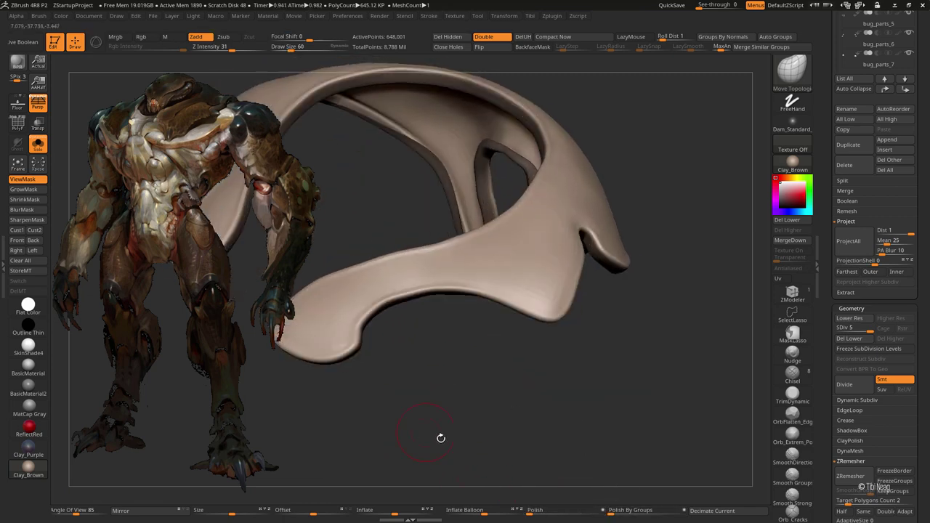
pyautogui.moveTo(508, 393)
pyautogui.mouseDown()
pyautogui.moveTo(552, 353)
pyautogui.moveTo(581, 353)
pyautogui.moveTo(313, 95)
pyautogui.mouseUp()
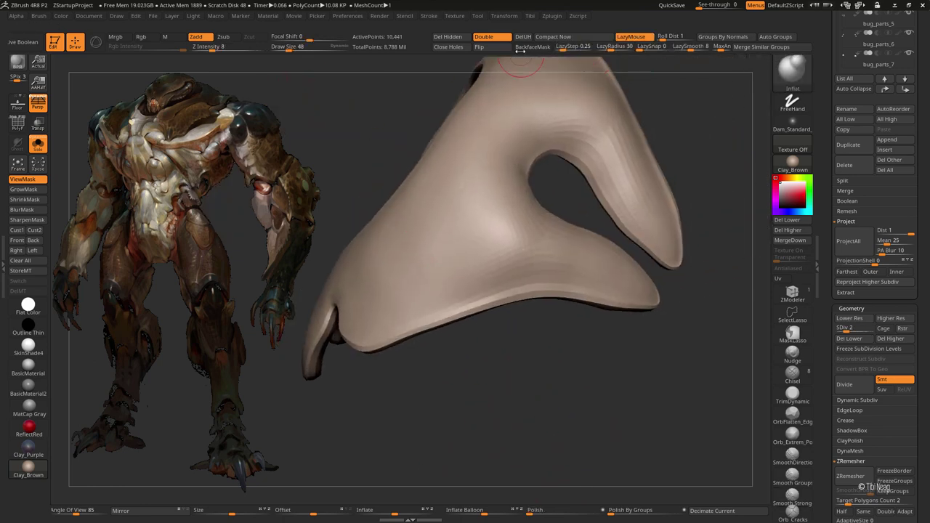
pyautogui.moveTo(690, 80)
pyautogui.mouseDown()
pyautogui.moveTo(482, 306)
pyautogui.moveTo(706, 191)
pyautogui.moveTo(454, 327)
pyautogui.mouseUp()
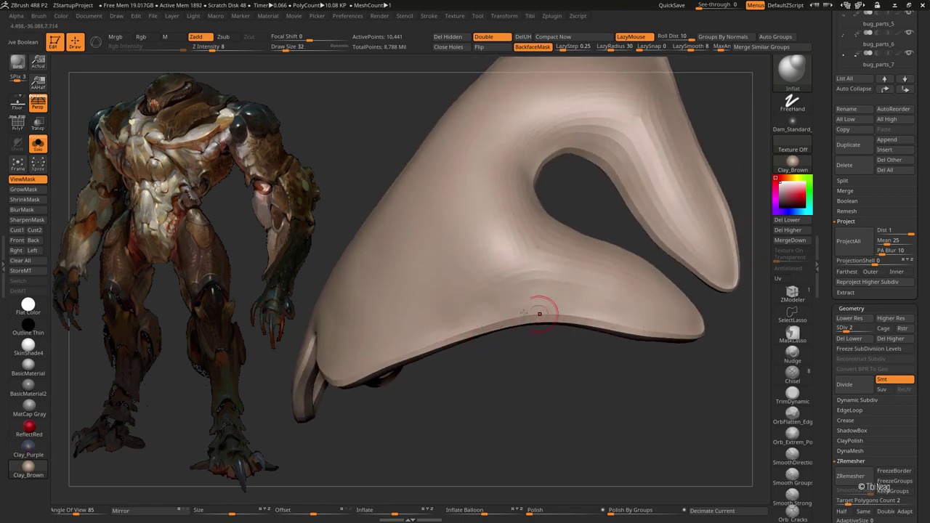
pyautogui.press('d')
pyautogui.press('d')
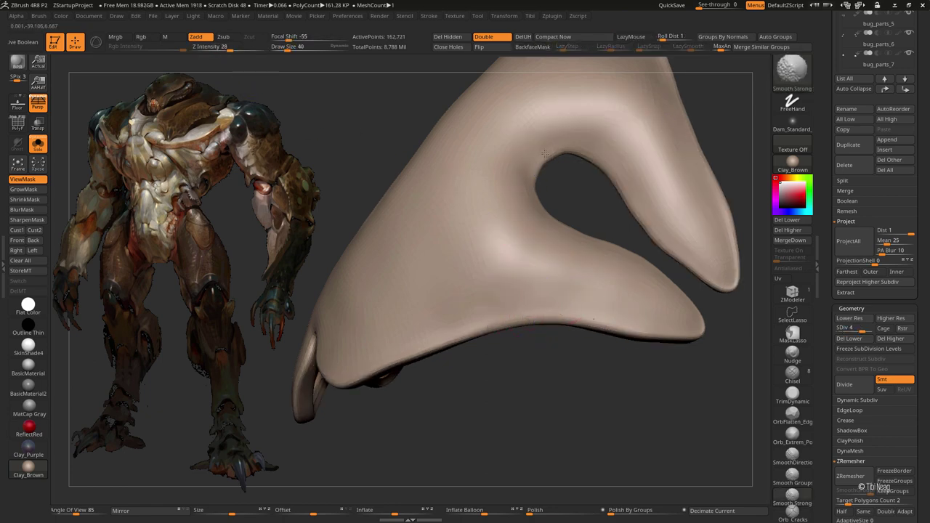
pyautogui.hotkey('shift', 'd')
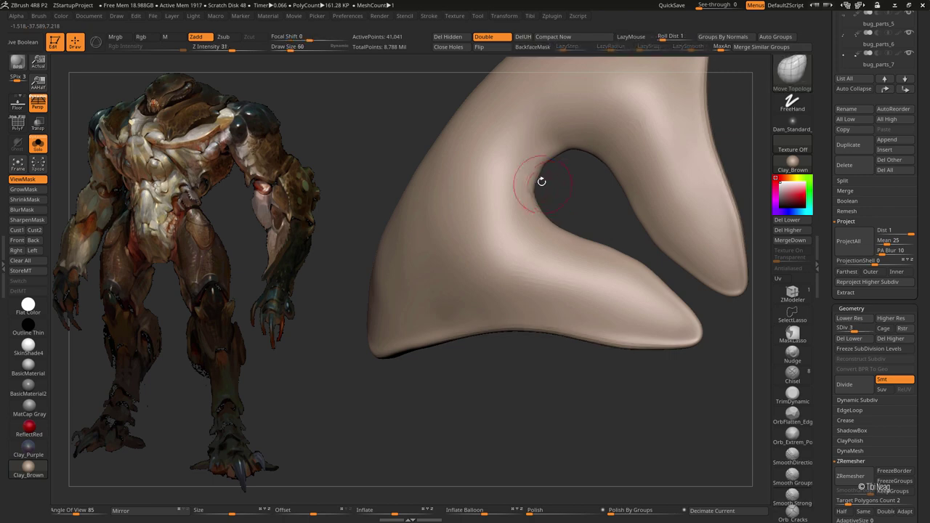
pyautogui.keyDown('ctrl'); pyautogui.moveTo(542, 181); pyautogui.dragTo(561, 201, button='right'); pyautogui.keyUp('ctrl')
pyautogui.hotkey('shift', 'd')
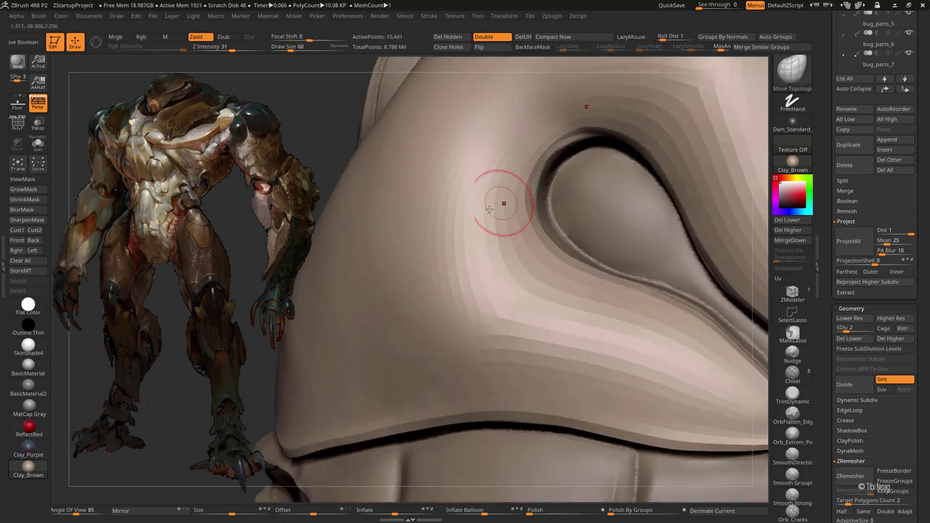
pyautogui.hotkey('shift', 'd')
pyautogui.keyDown('ctrl'); pyautogui.moveTo(503, 204); pyautogui.dragTo(529, 197, button='right'); pyautogui.keyUp('ctrl')
pyautogui.moveTo(550, 167); pyautogui.dragTo(525, 186, button='right')
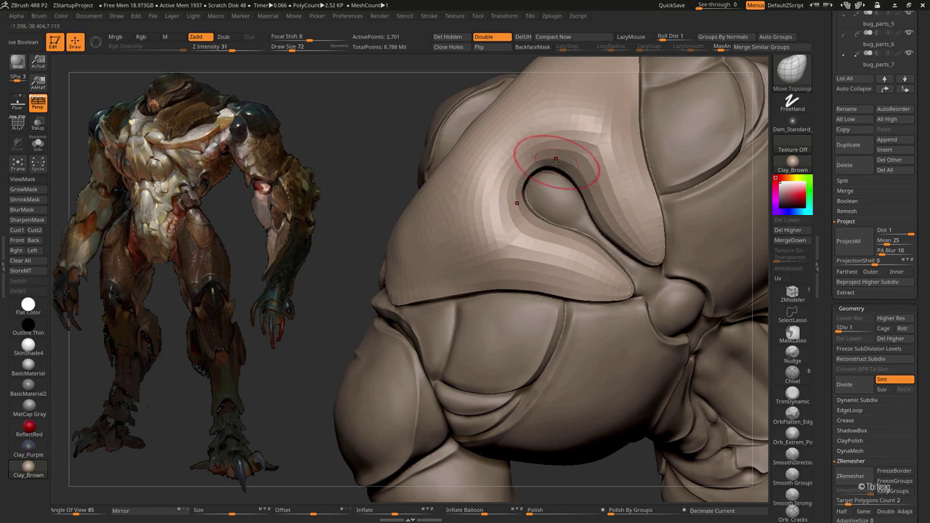
# Step: Raise subdivisions and inspect the shell's inner loop from a straight side view
pyautogui.press('d')
pyautogui.press('d')
pyautogui.moveTo(468, 347)
pyautogui.mouseDown(button='right')
pyautogui.moveTo(619, 315)
pyautogui.moveTo(636, 382)
pyautogui.mouseUp(button='right')
pyautogui.moveTo(630, 289); pyautogui.dragTo(590, 238, button='right')
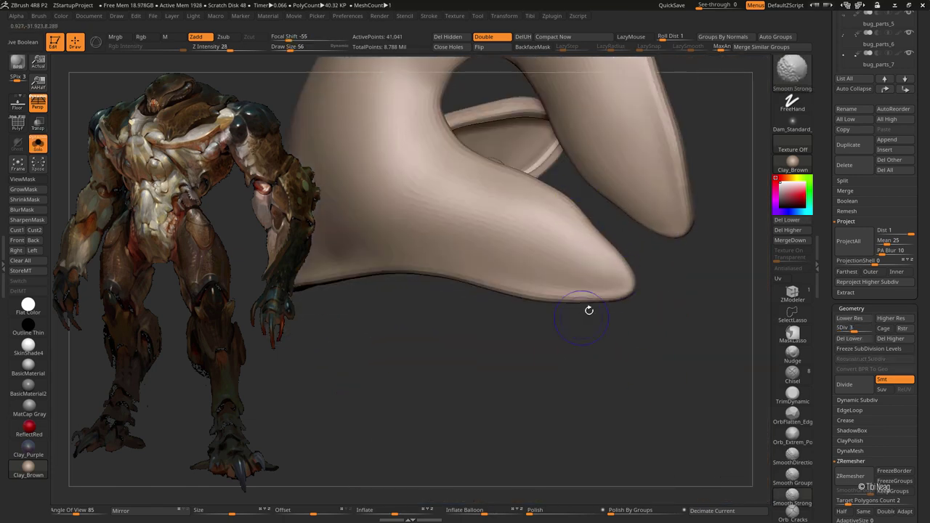
pyautogui.keyDown('shift'); pyautogui.moveTo(589, 311); pyautogui.dragTo(587, 316, button='right'); pyautogui.keyUp('shift')
# Step: Check the loop's hole against the body armor, then frame the bust from the front
pyautogui.hotkey('ctrl', 'shift', 's')
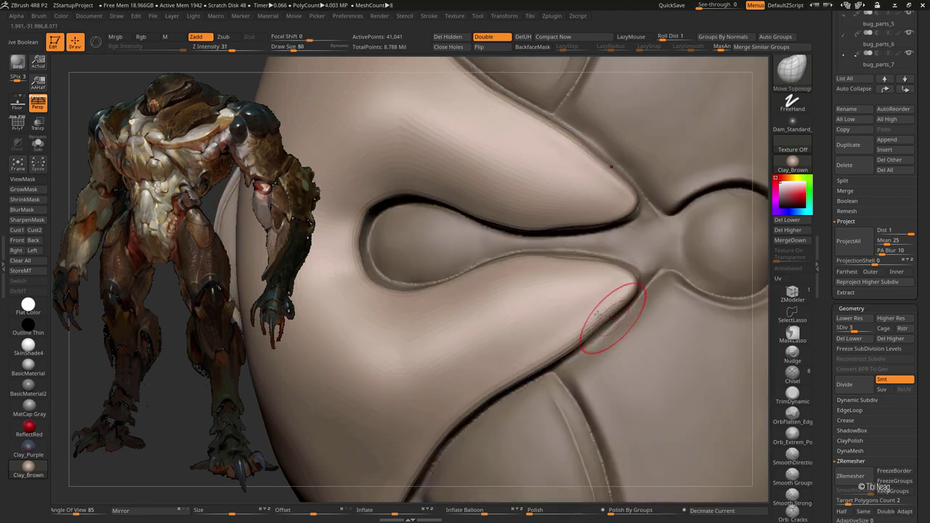
pyautogui.press(']')
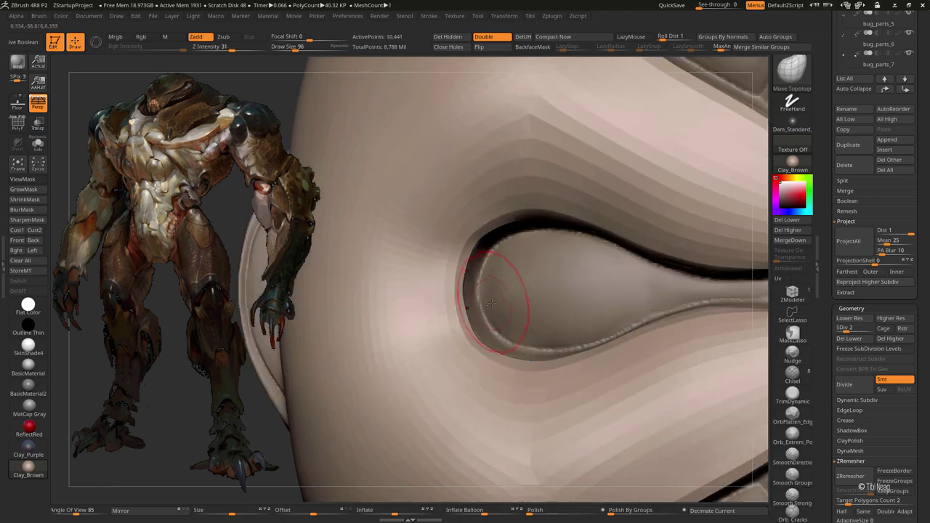
pyautogui.press('d')
pyautogui.press('d')
pyautogui.hotkey('alt', 's')
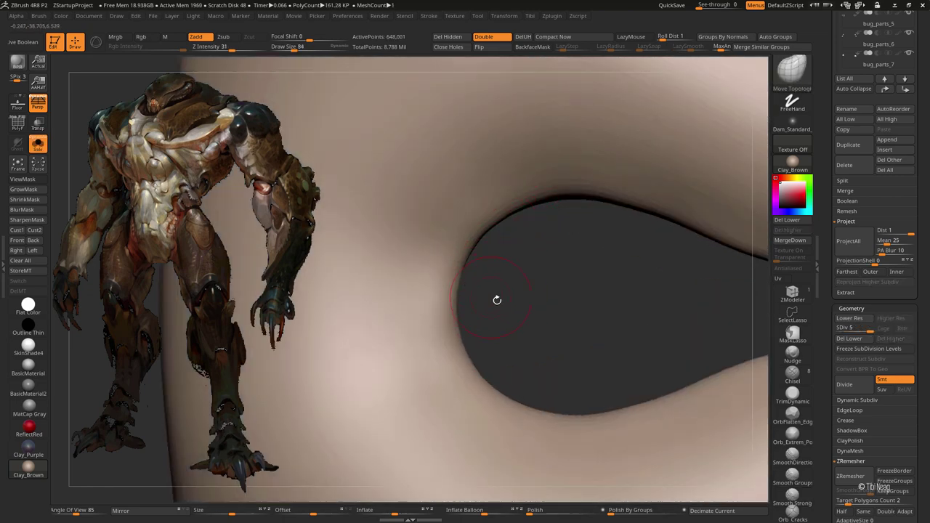
pyautogui.moveTo(497, 300); pyautogui.dragTo(477, 249)
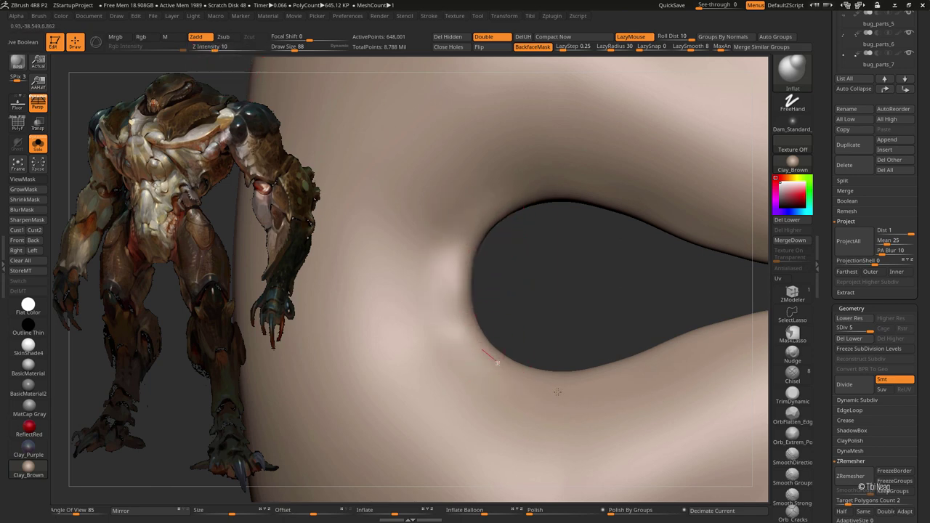
pyautogui.hotkey('shift', 'd')
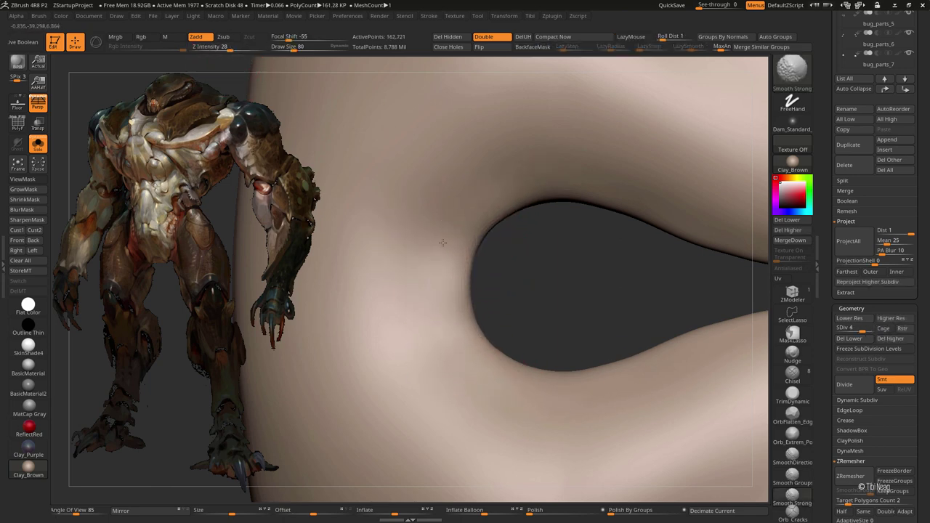
pyautogui.press('f')
pyautogui.moveTo(719, 218)
pyautogui.mouseDown()
pyautogui.moveTo(700, 162)
pyautogui.moveTo(669, 168)
pyautogui.mouseUp()
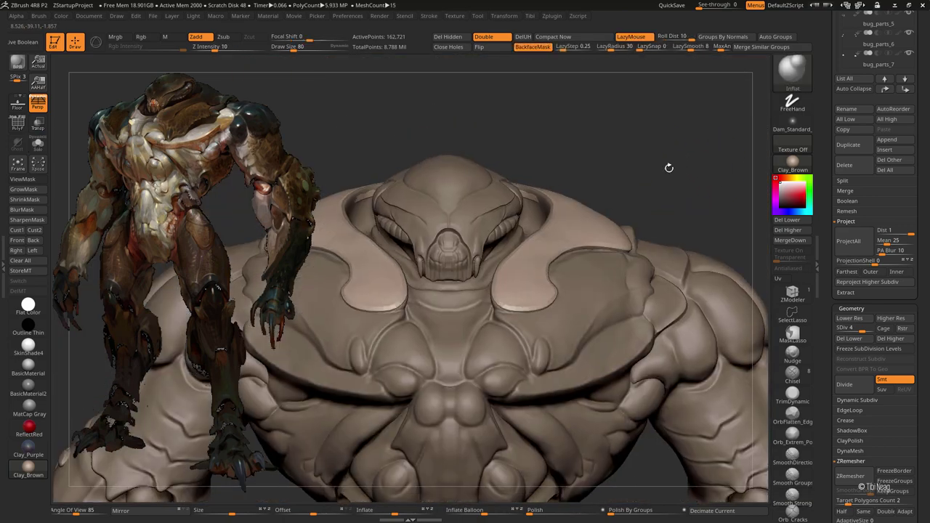
# Step: At SDiv 2, push the armor rim around the head into shape with Move Topological
pyautogui.hotkey('shift', 'd')
pyautogui.press('b')
pyautogui.press('m')
pyautogui.press('t')
pyautogui.moveTo(545, 162)
pyautogui.mouseDown()
pyautogui.moveTo(549, 272)
pyautogui.moveTo(563, 270)
pyautogui.moveTo(567, 172)
pyautogui.mouseUp()
pyautogui.hotkey('shift', 'd')
pyautogui.moveTo(378, 127); pyautogui.dragTo(367, 116)
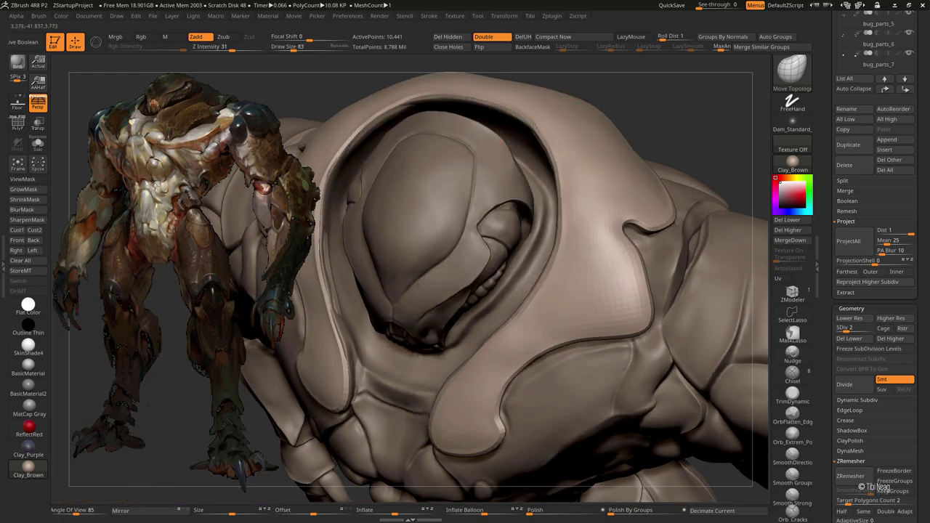
# Step: Reduce the brush size and orbit to a top-down view of the head and back plates
pyautogui.moveTo(506, 114); pyautogui.dragTo(591, 167)
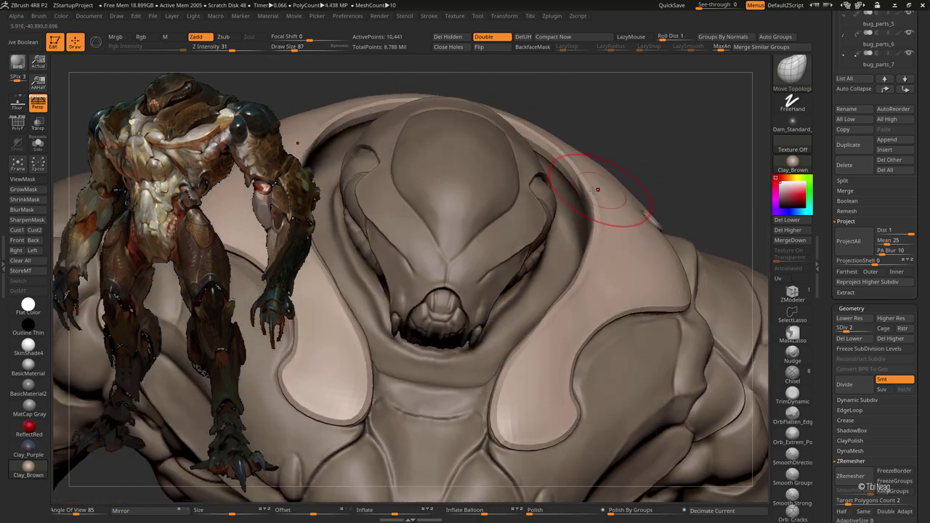
pyautogui.moveTo(582, 243); pyautogui.dragTo(592, 248)
pyautogui.moveTo(594, 208)
pyautogui.mouseDown()
pyautogui.moveTo(598, 291)
pyautogui.moveTo(537, 344)
pyautogui.moveTo(520, 417)
pyautogui.mouseUp()
pyautogui.press('space')
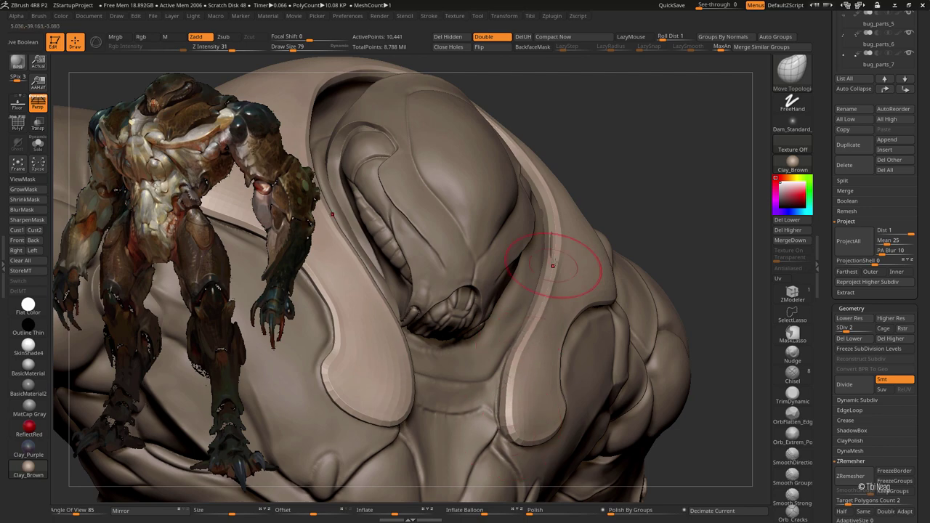
pyautogui.moveTo(550, 216)
pyautogui.mouseDown()
pyautogui.moveTo(544, 149)
pyautogui.moveTo(530, 182)
pyautogui.moveTo(641, 154)
pyautogui.mouseUp()
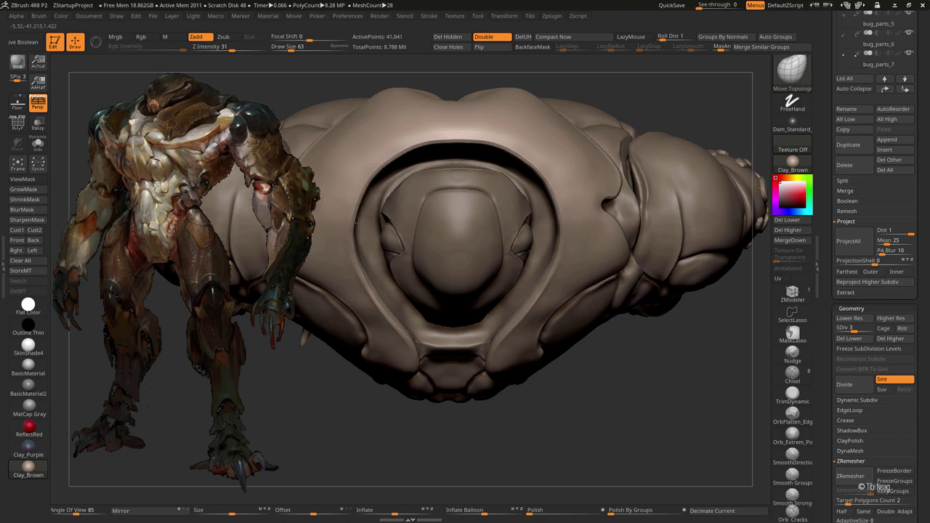
pyautogui.scroll(2, 350, 202)
pyautogui.moveTo(365, 174)
pyautogui.mouseDown()
pyautogui.moveTo(342, 311)
pyautogui.moveTo(351, 207)
pyautogui.moveTo(465, 269)
pyautogui.moveTo(568, 305)
pyautogui.mouseUp()
# Step: Switch to the Inflate brush and raise the plate to its highest subdivision level
pyautogui.hotkey('shift', 'd')
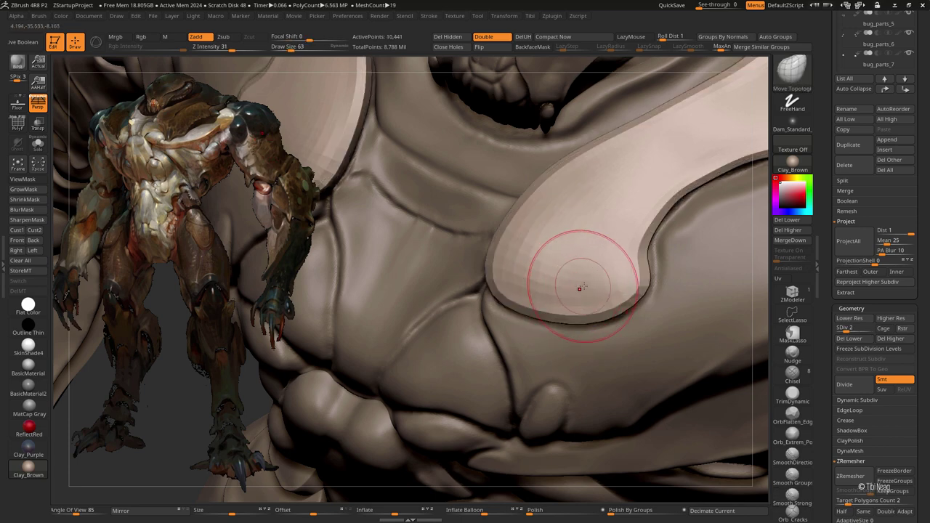
pyautogui.press('b')
pyautogui.press('i')
pyautogui.press('n')
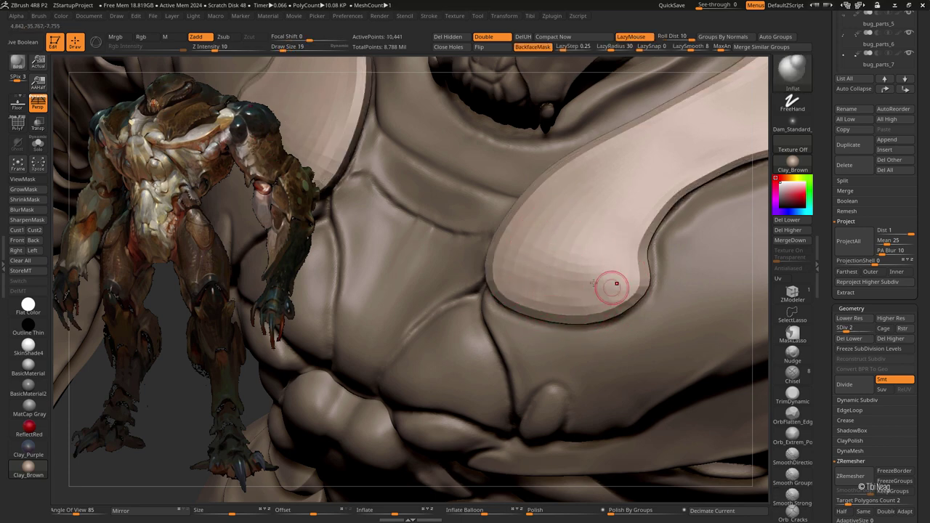
pyautogui.press('d')
pyautogui.press('d')
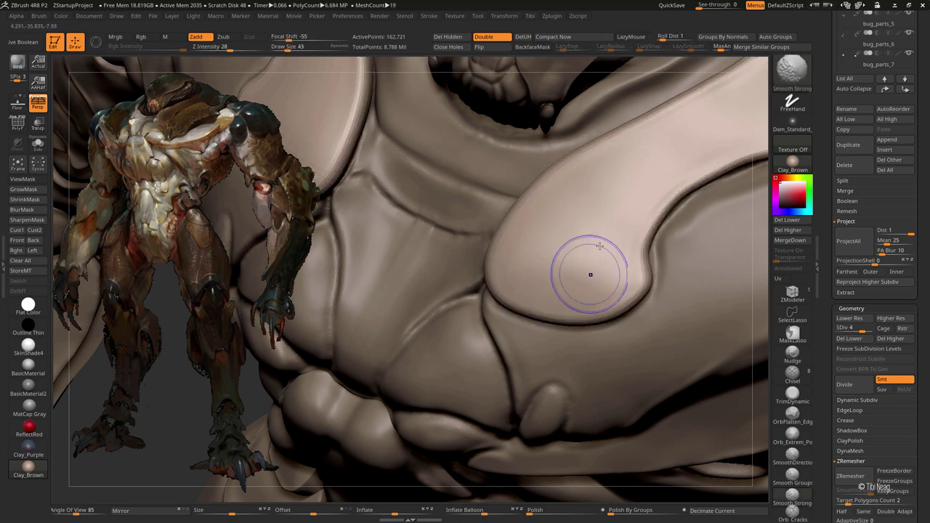
pyautogui.press('d')
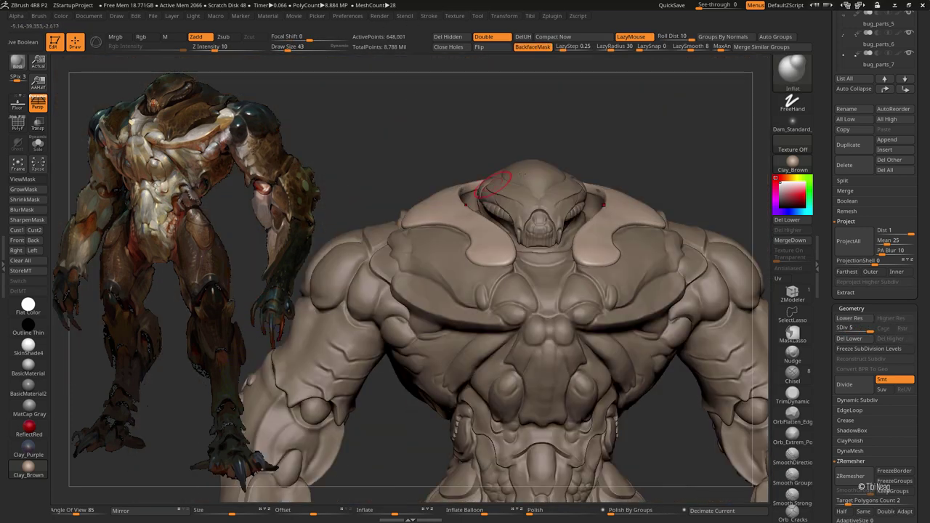
# Step: Frame the torso frontally, switch to Move Topological, and drop the mesh to SDiv 3
pyautogui.moveTo(418, 66)
pyautogui.mouseDown()
pyautogui.moveTo(656, 112)
pyautogui.moveTo(617, 162)
pyautogui.mouseUp()
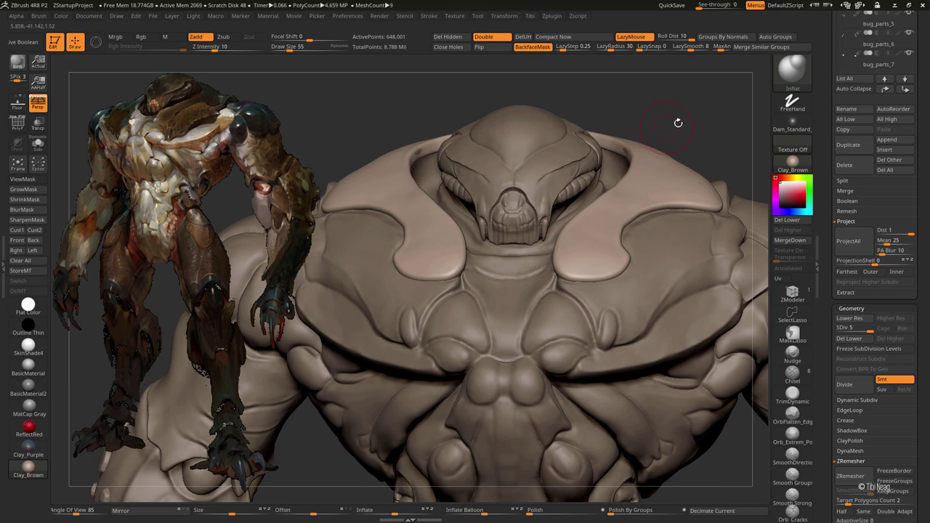
pyautogui.moveTo(678, 123); pyautogui.dragTo(675, 170)
pyautogui.press('b')
pyautogui.press('m')
pyautogui.press('t')
pyautogui.hotkey('shift', 'd')
pyautogui.hotkey('shift', 'd')
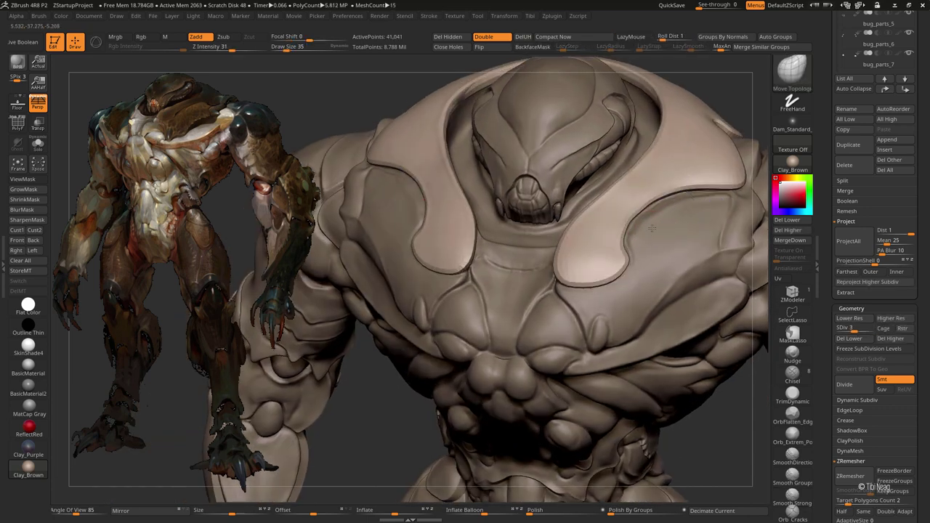
# Step: Enlarge the Move Topological brush for broad reshaping and orbit around the torso plates
pyautogui.keyDown('ctrl'); pyautogui.moveTo(651, 228); pyautogui.dragTo(640, 216, button='right'); pyautogui.keyUp('ctrl')
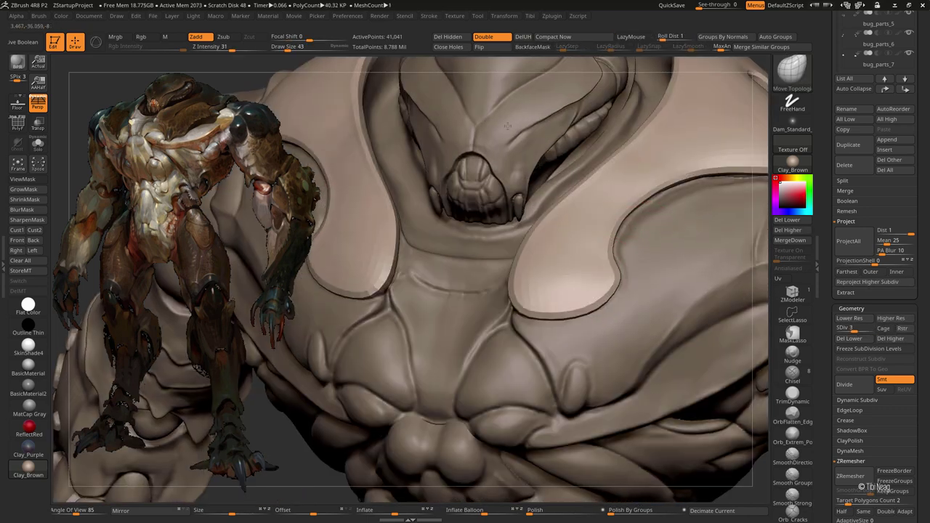
pyautogui.moveTo(614, 261)
pyautogui.keyDown('ctrl'); pyautogui.mouseDown(button='right')
pyautogui.moveTo(481, 283)
pyautogui.moveTo(502, 266)
pyautogui.moveTo(475, 239)
pyautogui.mouseUp(button='right'); pyautogui.keyUp('ctrl')
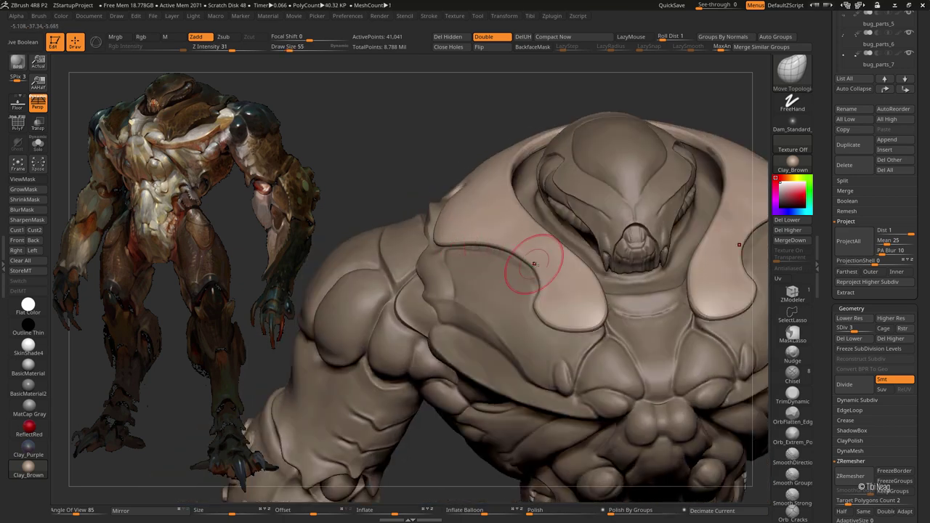
pyautogui.moveTo(534, 263)
pyautogui.mouseDown(button='right')
pyautogui.moveTo(441, 197)
pyautogui.moveTo(456, 234)
pyautogui.mouseUp(button='right')
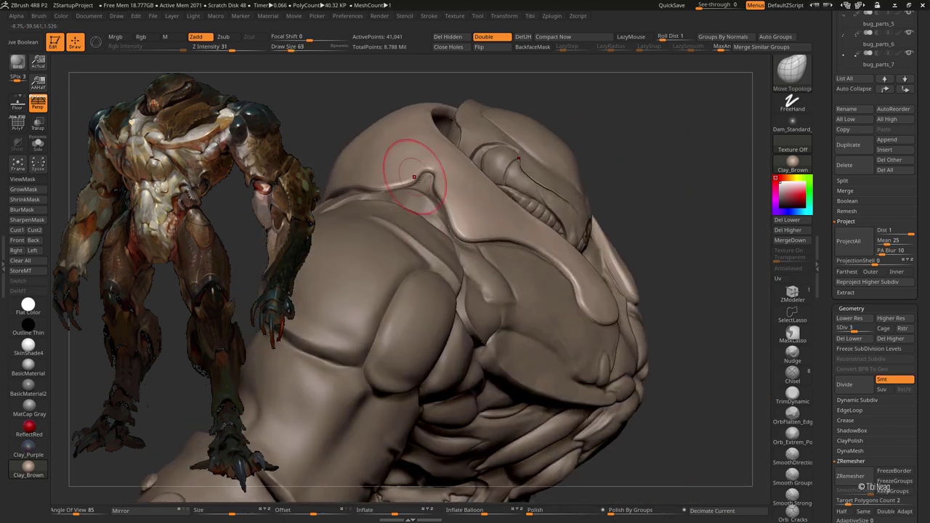
pyautogui.moveTo(414, 176)
pyautogui.mouseDown(button='right')
pyautogui.moveTo(447, 196)
pyautogui.moveTo(369, 179)
pyautogui.moveTo(426, 183)
pyautogui.mouseUp(button='right')
pyautogui.press('[')
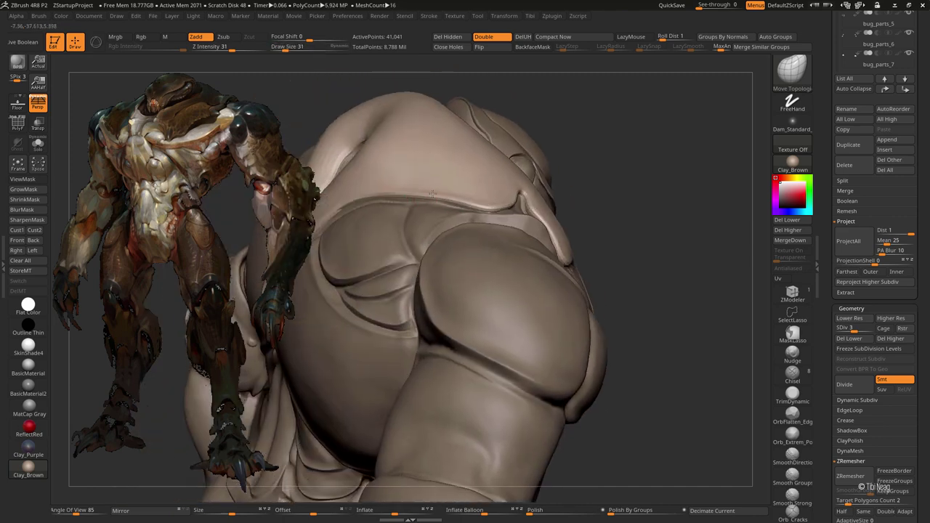
pyautogui.press('space')
pyautogui.moveTo(446, 217); pyautogui.dragTo(436, 211, button='right')
pyautogui.press(']')
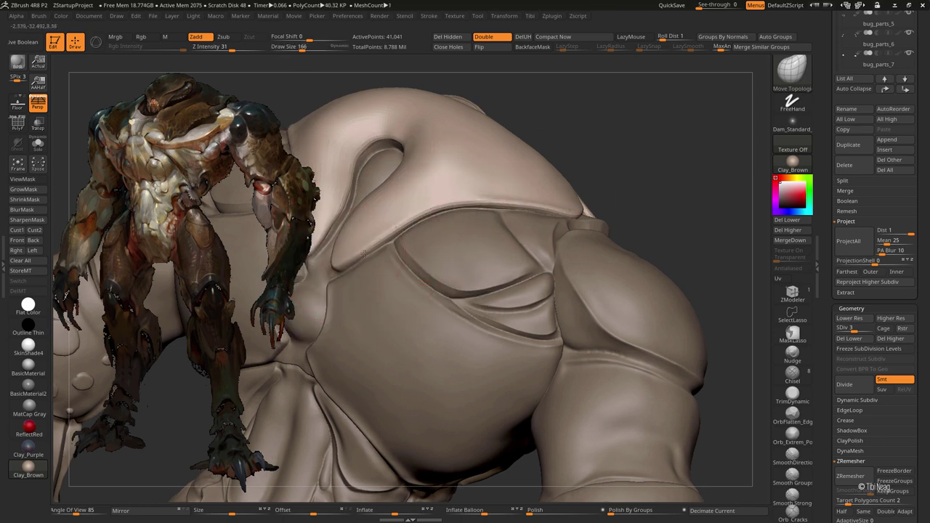
pyautogui.moveTo(365, 253)
pyautogui.mouseDown(button='right')
pyautogui.moveTo(436, 218)
pyautogui.moveTo(466, 166)
pyautogui.moveTo(386, 165)
pyautogui.mouseUp(button='right')
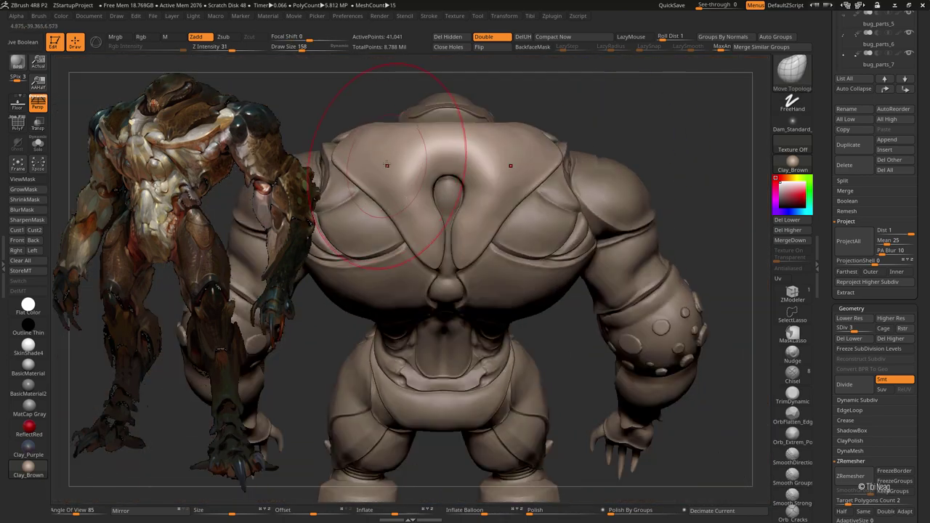
# Step: Solo the back plate, grow the mask across it and apply Deformation Polish at 45
pyautogui.press('d')
pyautogui.press('w')
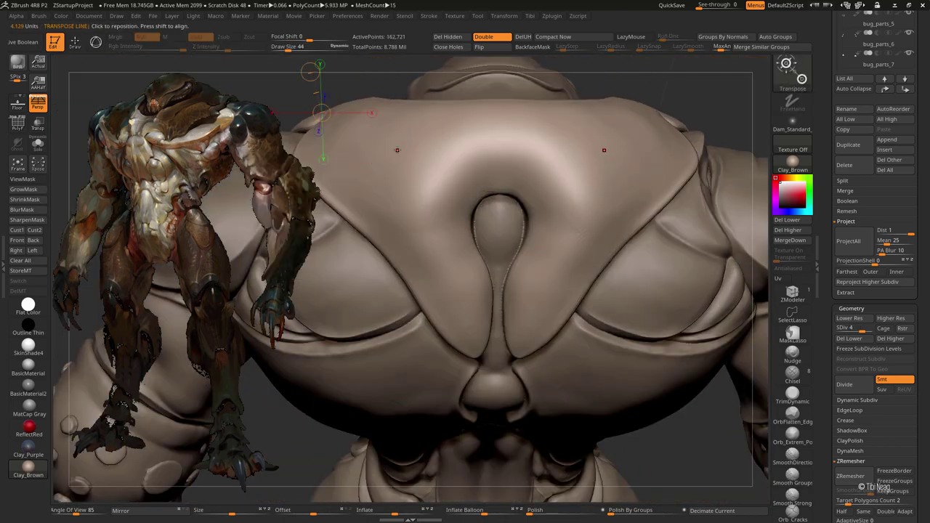
pyautogui.press('q')
pyautogui.click(38, 143)
pyautogui.moveTo(218, 291); pyautogui.dragTo(316, 272)
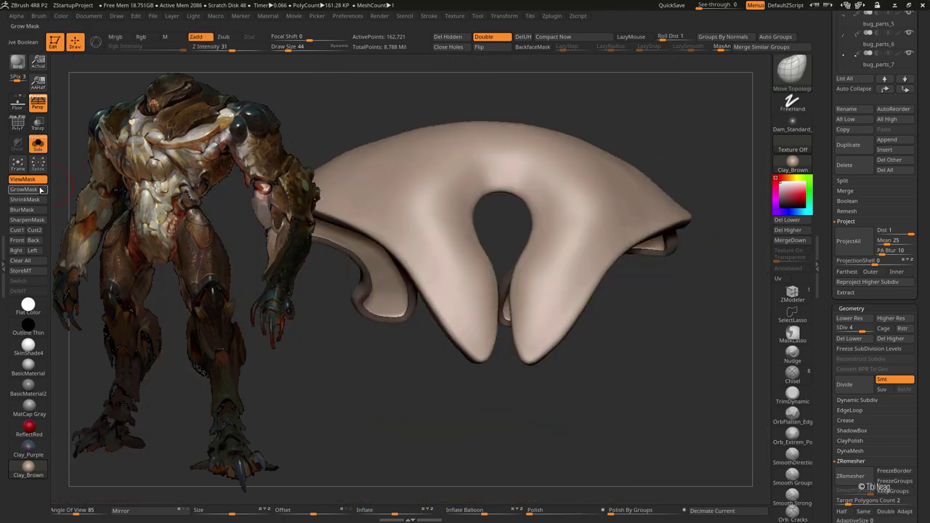
pyautogui.click(40, 189)
pyautogui.click(38, 192)
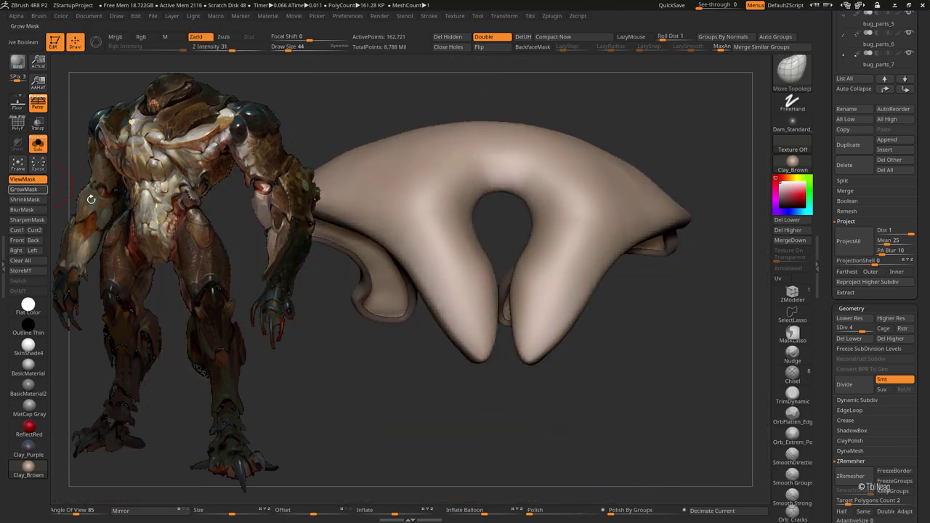
pyautogui.moveTo(558, 511); pyautogui.dragTo(564, 511)
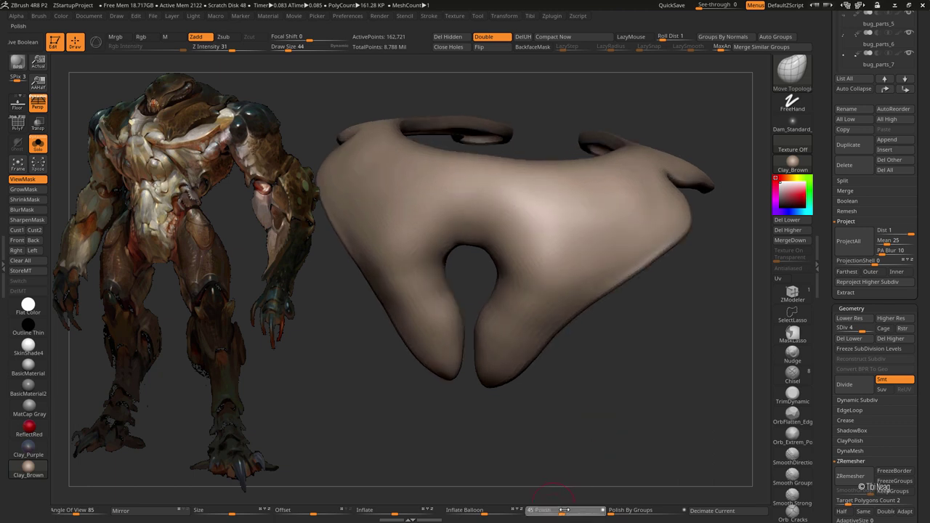
# Step: Inflate the plate with a smaller Inflat brush at SDiv 2, then step back up a level
pyautogui.moveTo(646, 392)
pyautogui.mouseDown()
pyautogui.moveTo(633, 401)
pyautogui.moveTo(594, 385)
pyautogui.mouseUp()
pyautogui.press('b')
pyautogui.press('i')
pyautogui.press('n')
pyautogui.press('[')
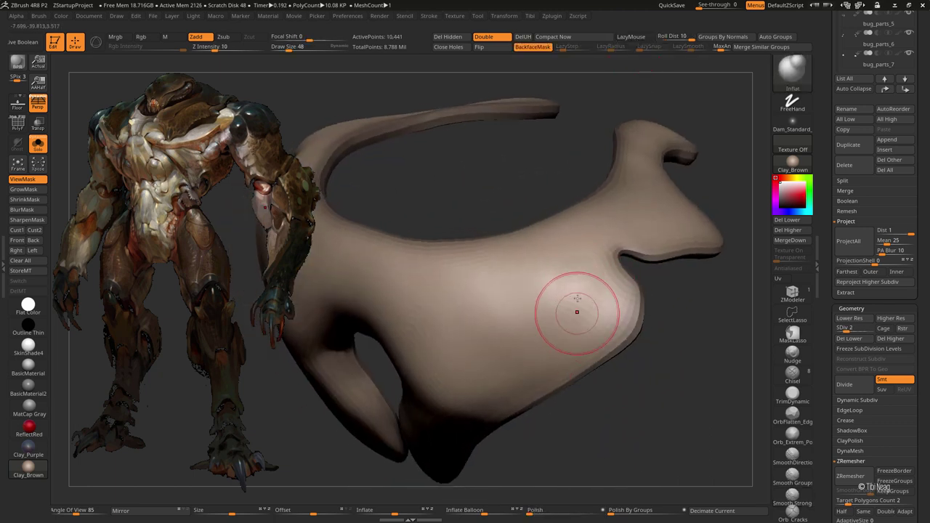
pyautogui.hotkey('ctrl', 'z')
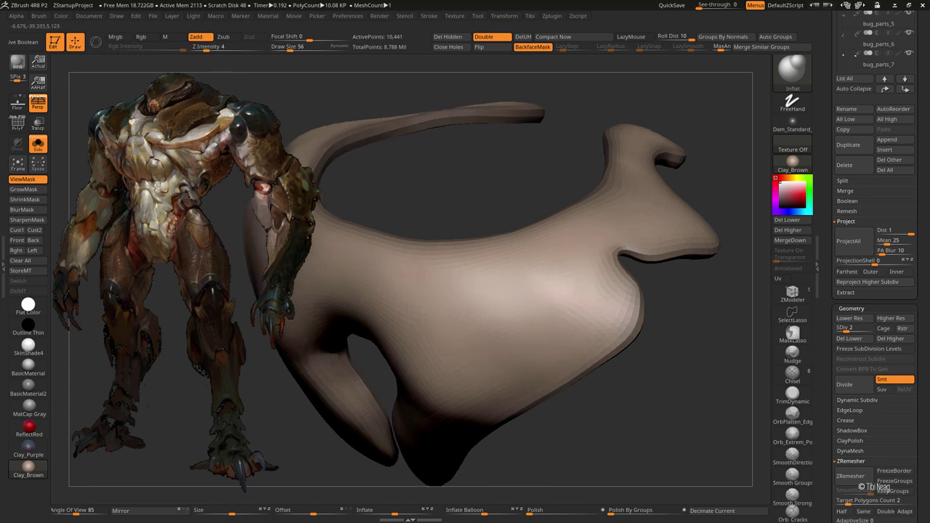
pyautogui.press('d')
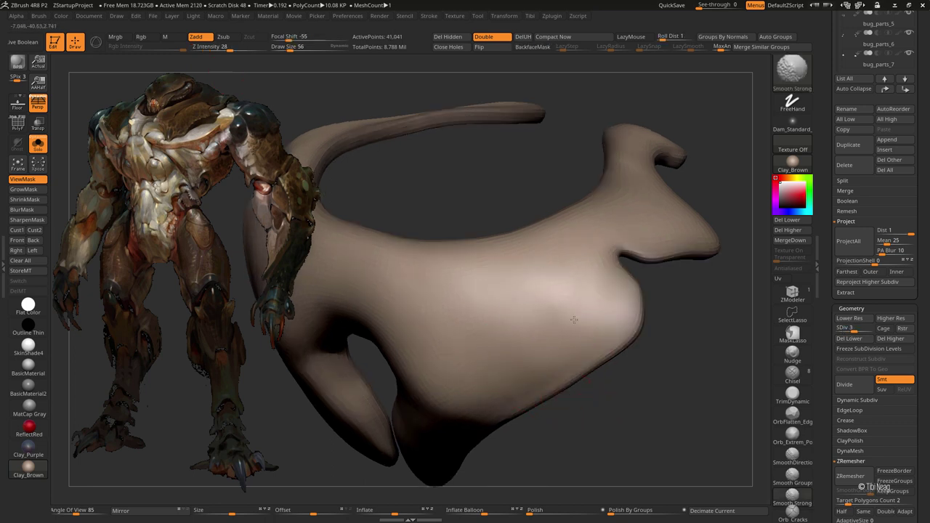
pyautogui.moveTo(637, 317)
pyautogui.mouseDown()
pyautogui.moveTo(654, 322)
pyautogui.moveTo(635, 249)
pyautogui.moveTo(667, 234)
pyautogui.moveTo(625, 191)
pyautogui.moveTo(692, 209)
pyautogui.moveTo(675, 208)
pyautogui.moveTo(684, 407)
pyautogui.moveTo(598, 123)
pyautogui.moveTo(577, 166)
pyautogui.moveTo(623, 308)
pyautogui.mouseUp()
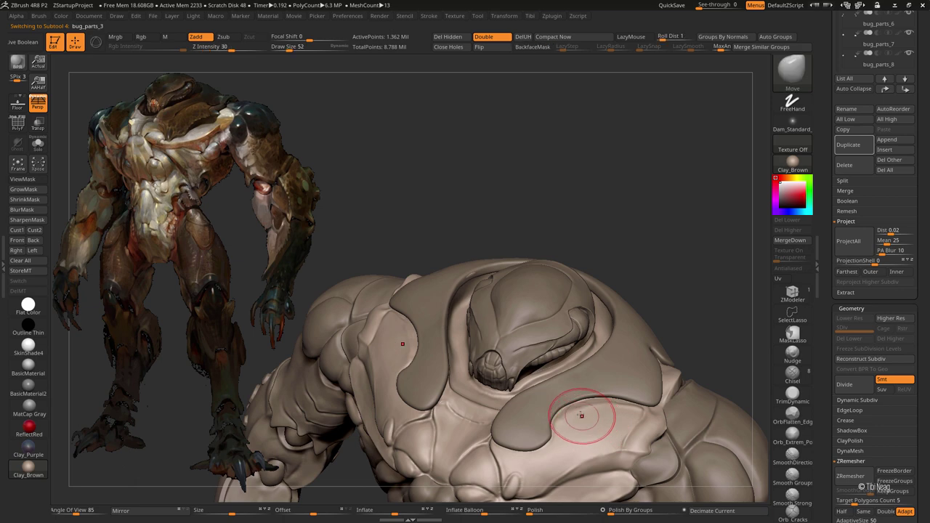
# Step: Smooth the chest armour around the head plate with a smaller Smooth Strong brush
pyautogui.moveTo(589, 415)
pyautogui.mouseDown()
pyautogui.moveTo(545, 204)
pyautogui.moveTo(540, 247)
pyautogui.mouseUp()
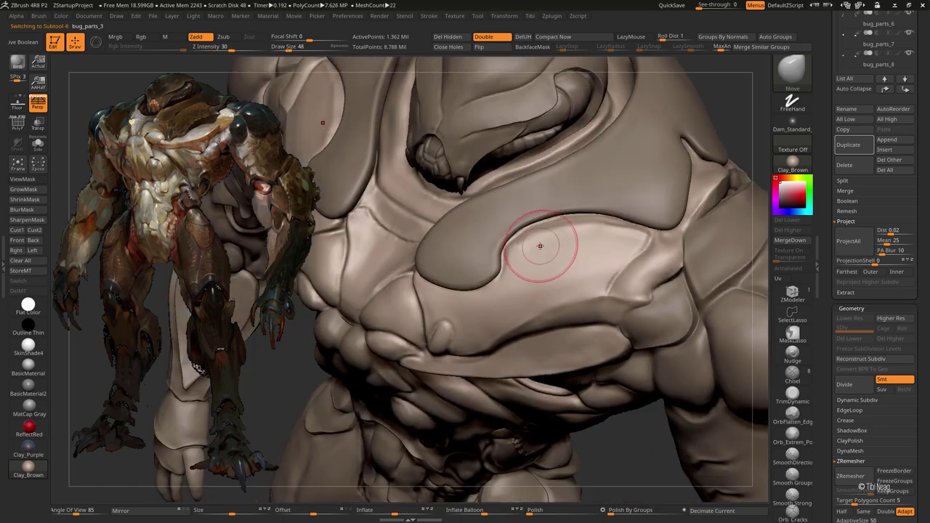
pyautogui.press('[')
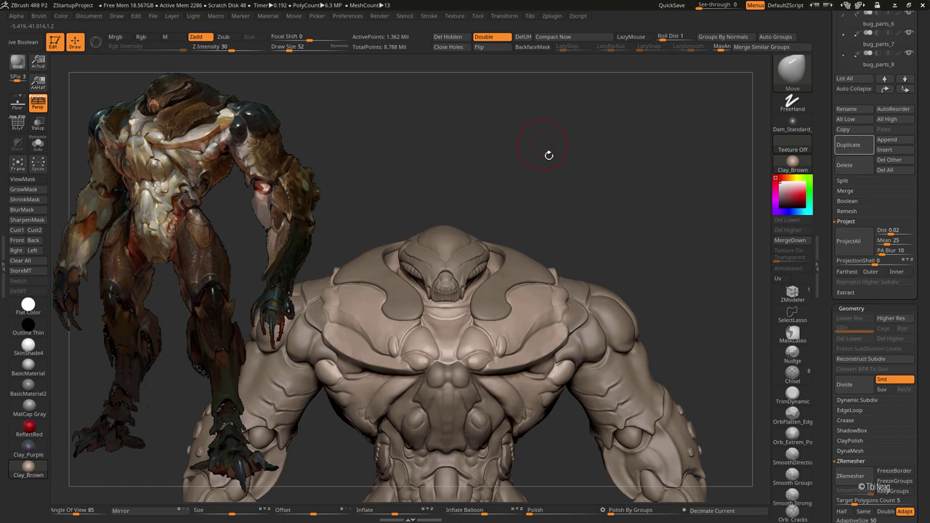
pyautogui.moveTo(549, 155)
pyautogui.mouseDown()
pyautogui.moveTo(629, 157)
pyautogui.moveTo(652, 120)
pyautogui.mouseUp()
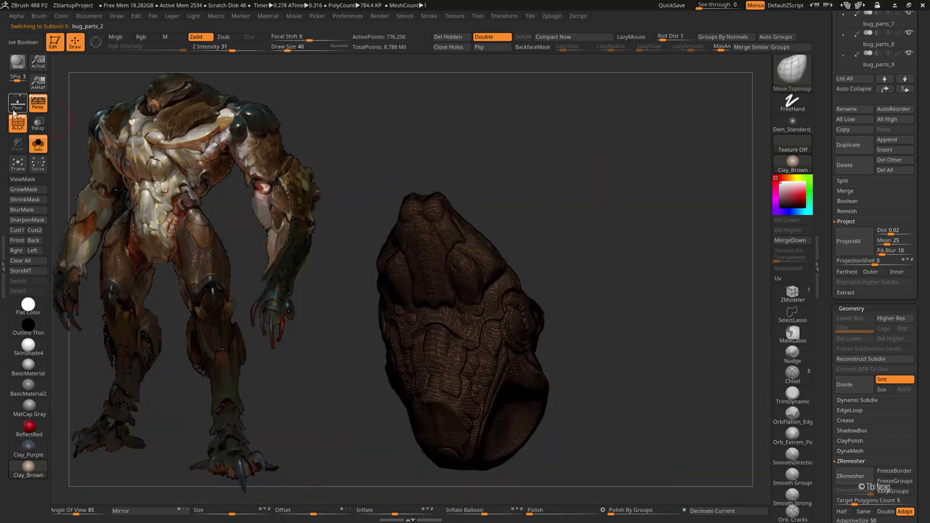
# Step: Paint a MaskPen mask over the top centre of bug_parts_2, including mirrored spots
pyautogui.hotkey('shift', 'f')
pyautogui.moveTo(465, 177)
pyautogui.mouseDown()
pyautogui.moveTo(547, 152)
pyautogui.moveTo(465, 167)
pyautogui.mouseUp()
pyautogui.press('b')
pyautogui.press('m')
pyautogui.press('t')
pyautogui.keyDown('ctrl'); pyautogui.moveTo(457, 232); pyautogui.dragTo(435, 167); pyautogui.keyUp('ctrl')
pyautogui.hotkey('shift', 'f')
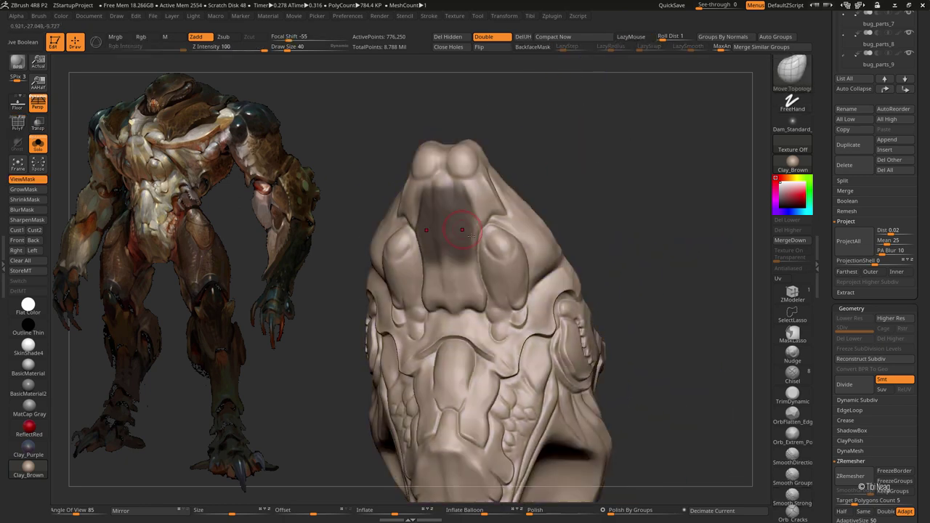
pyautogui.moveTo(600, 62); pyautogui.dragTo(479, 249)
pyautogui.keyDown('ctrl'); pyautogui.click(497, 273); pyautogui.keyUp('ctrl')
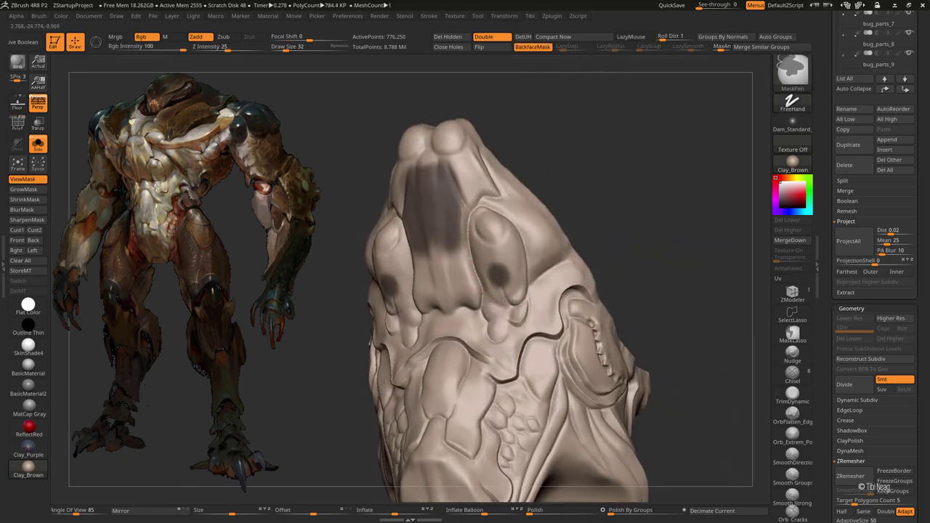
# Step: Make the masked area a polygroup and Groups Split it into its own subtool
pyautogui.hotkey('ctrl', 'w')
pyautogui.moveTo(529, 191)
pyautogui.mouseDown()
pyautogui.moveTo(459, 199)
pyautogui.moveTo(560, 146)
pyautogui.moveTo(850, 195)
pyautogui.mouseUp()
pyautogui.click(842, 180)
pyautogui.click(892, 190)
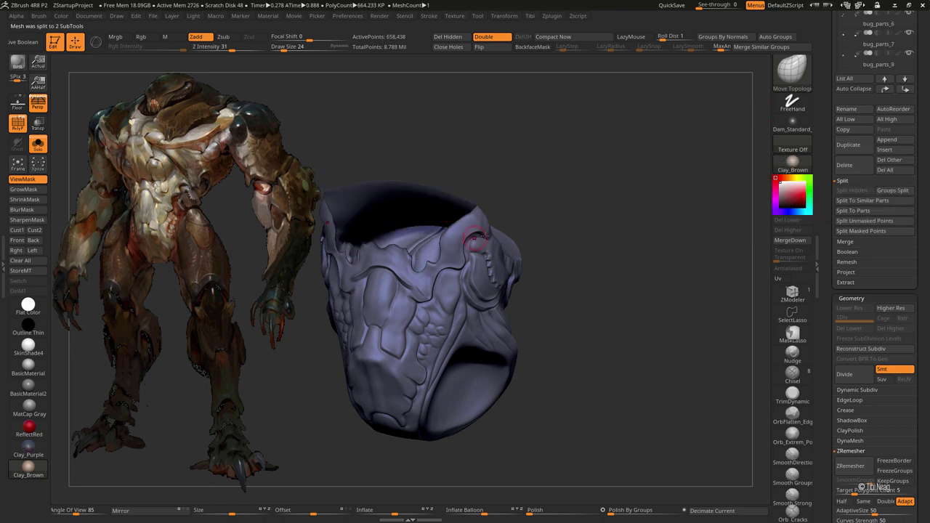
# Step: Polish the remaining piece's cut edges smooth, then solo the split-off top piece
pyautogui.press('w')
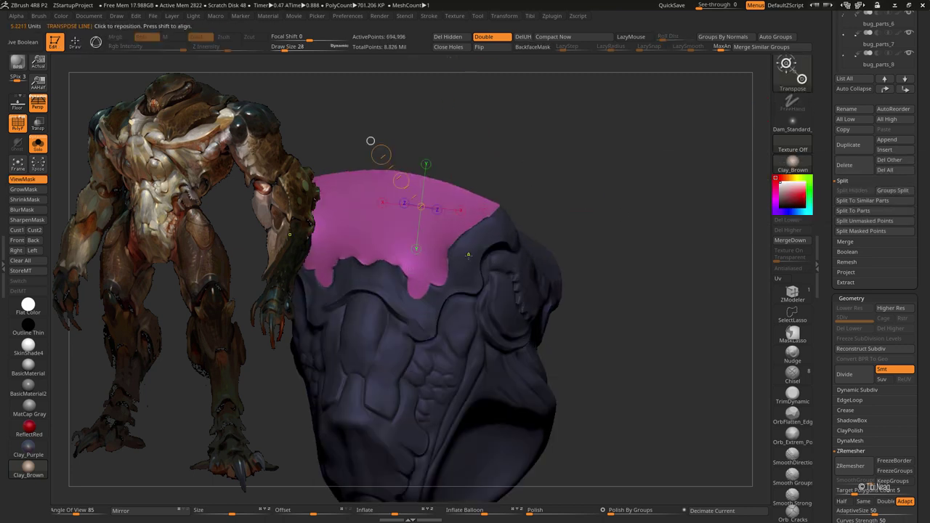
pyautogui.press('q')
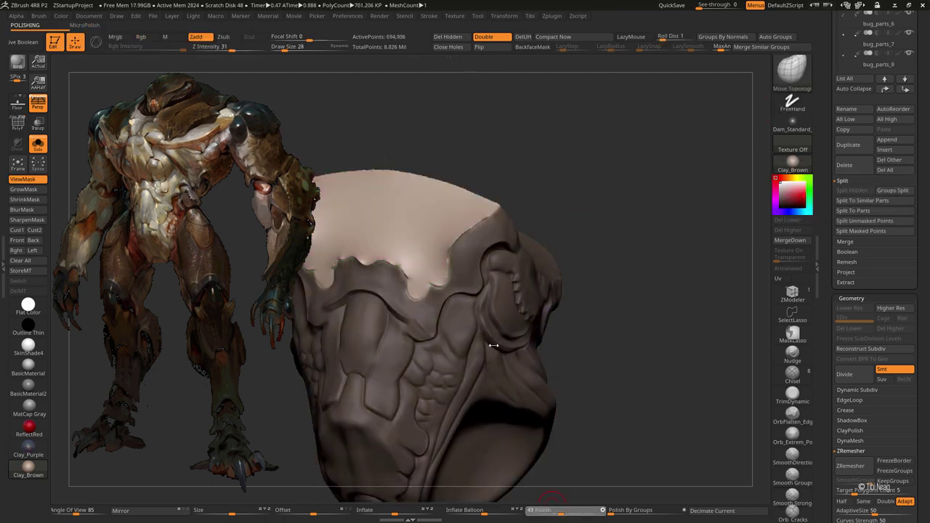
pyautogui.moveTo(409, 218)
pyautogui.mouseDown()
pyautogui.moveTo(445, 270)
pyautogui.moveTo(666, 126)
pyautogui.mouseUp()
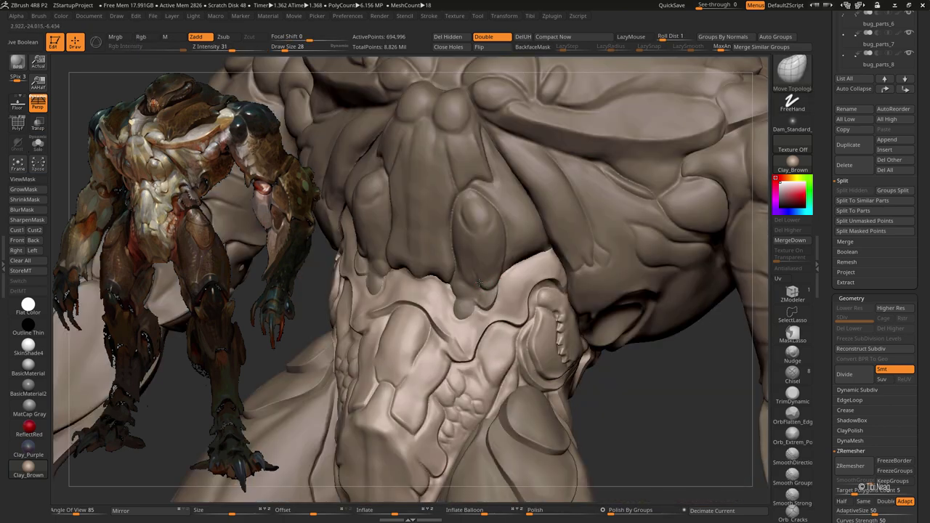
pyautogui.keyDown('alt'); pyautogui.click(483, 283); pyautogui.keyUp('alt')
pyautogui.moveTo(565, 335)
pyautogui.mouseDown()
pyautogui.moveTo(564, 214)
pyautogui.moveTo(587, 280)
pyautogui.mouseUp()
# Step: Close the piece's holes and pull its masked rim into a smoothed, softer flare
pyautogui.click(454, 47)
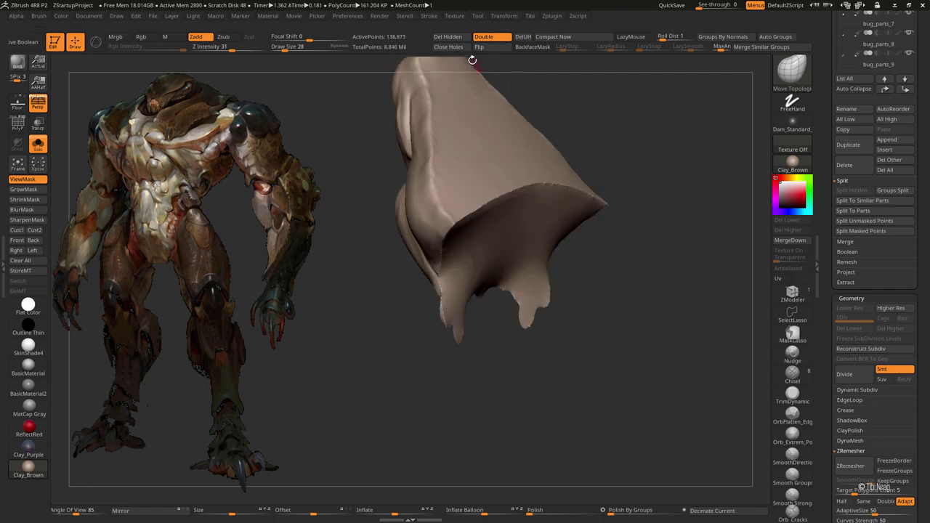
pyautogui.hotkey('shift', 'f')
pyautogui.press('w')
pyautogui.moveTo(590, 224)
pyautogui.keyDown('ctrl'); pyautogui.mouseDown()
pyautogui.moveTo(638, 251)
pyautogui.moveTo(407, 268)
pyautogui.moveTo(516, 268)
pyautogui.mouseUp(); pyautogui.keyUp('ctrl')
pyautogui.hotkey('shift', 'f')
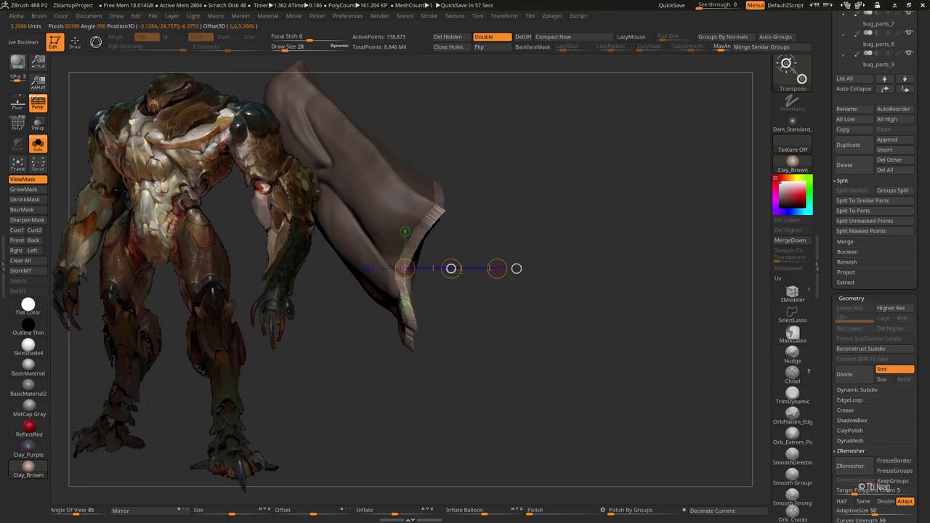
pyautogui.press('q')
pyautogui.click(27, 199)
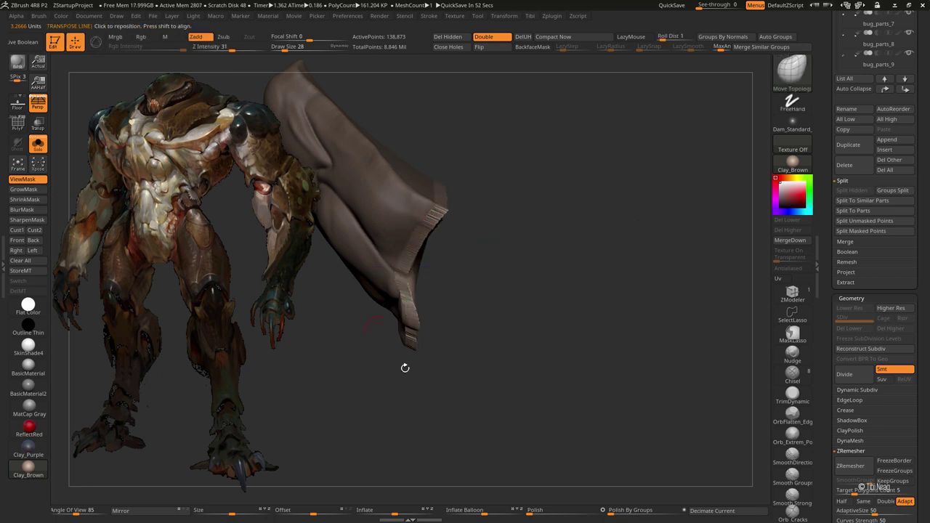
pyautogui.hotkey('ctrl', 'h')
pyautogui.press('w')
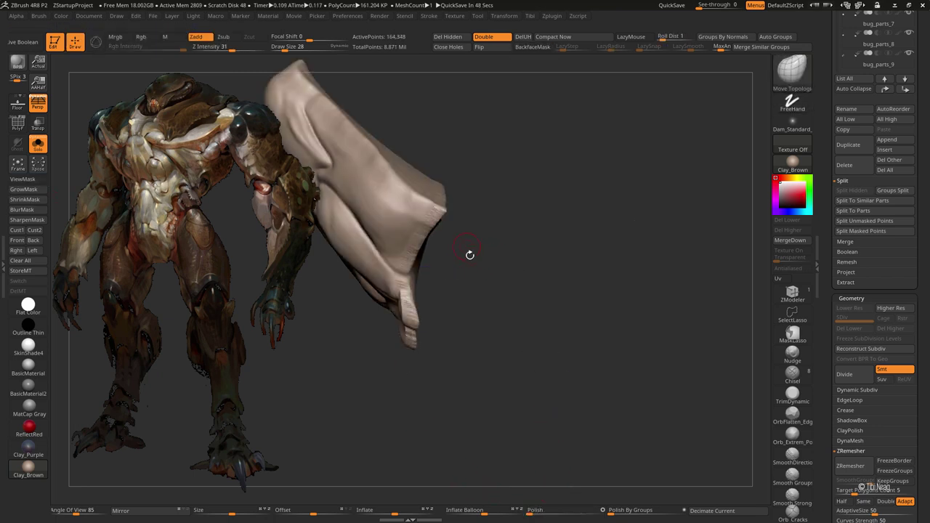
pyautogui.click(27, 178)
pyautogui.hotkey('ctrl', 'z')
pyautogui.press('q')
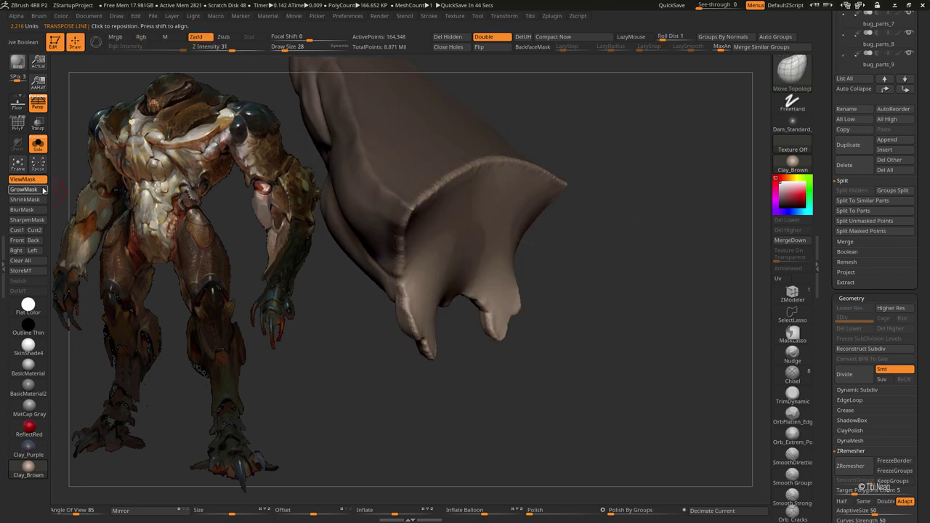
pyautogui.moveTo(565, 511); pyautogui.dragTo(593, 511)
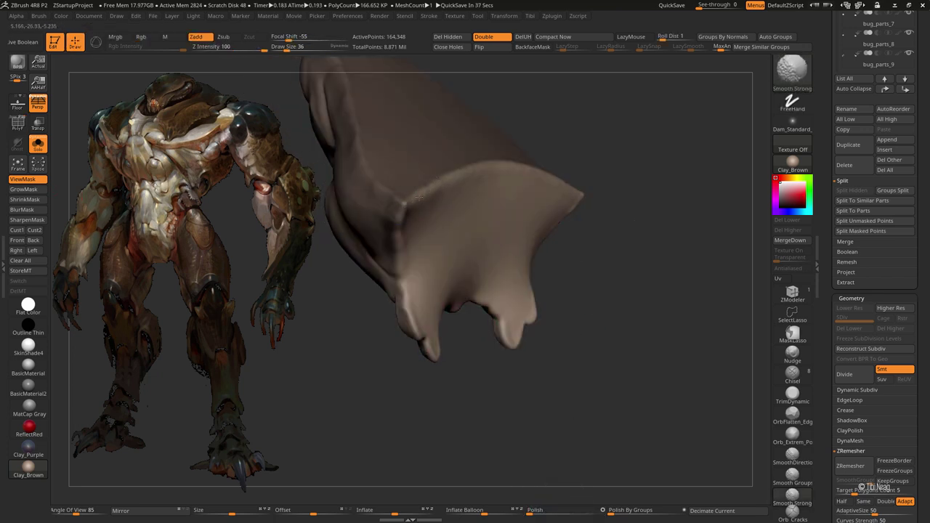
# Step: Polish the folds along the lower edge with hPolish, then smooth them with Smooth Strong
pyautogui.keyDown('shift'); pyautogui.moveTo(417, 319); pyautogui.dragTo(468, 310, button='right'); pyautogui.keyUp('shift')
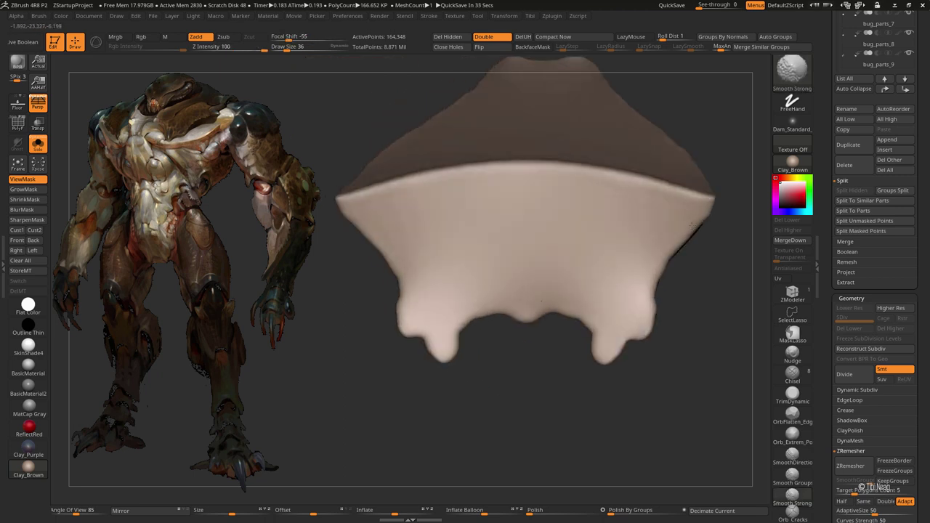
pyautogui.moveTo(358, 196)
pyautogui.mouseDown(button='right')
pyautogui.moveTo(518, 316)
pyautogui.moveTo(354, 319)
pyautogui.moveTo(351, 329)
pyautogui.moveTo(354, 315)
pyautogui.mouseUp(button='right')
pyautogui.press('b')
pyautogui.press('h')
pyautogui.press('p')
pyautogui.moveTo(376, 363)
pyautogui.mouseDown(button='right')
pyautogui.moveTo(426, 270)
pyautogui.moveTo(394, 317)
pyautogui.moveTo(434, 305)
pyautogui.mouseUp(button='right')
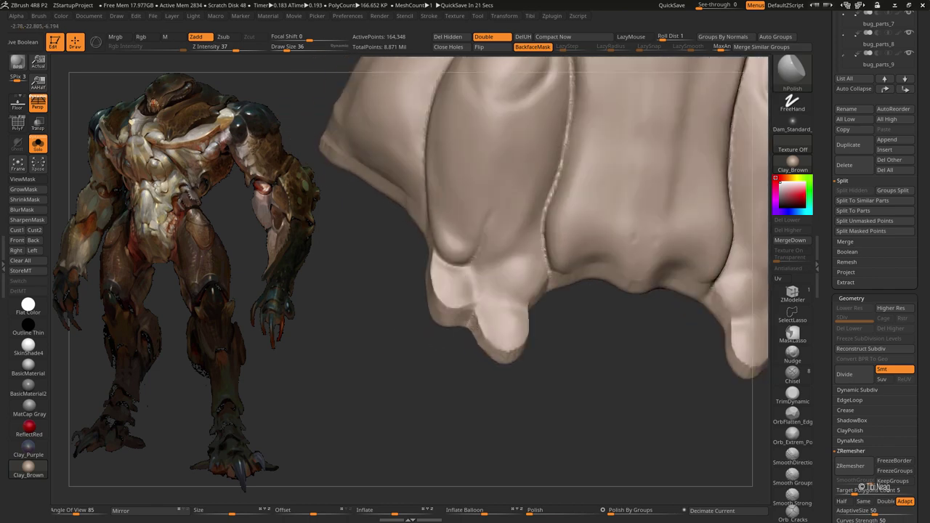
pyautogui.moveTo(472, 340); pyautogui.dragTo(496, 354, button='right')
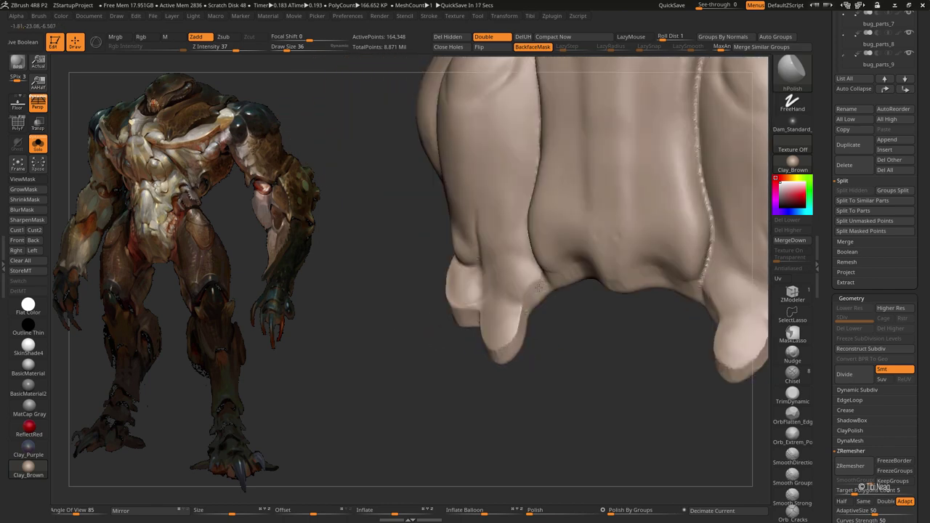
pyautogui.moveTo(538, 288); pyautogui.dragTo(566, 275, button='right')
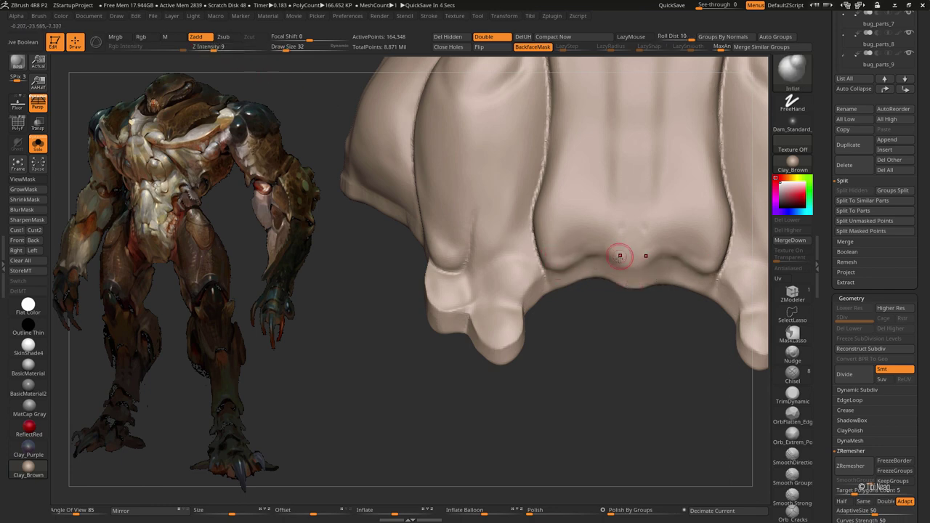
pyautogui.press('shift')
# Step: QuickSave, frame the whole model and make bug_parts_2 the active subtool
pyautogui.hotkey('ctrl', 'shift', 's')
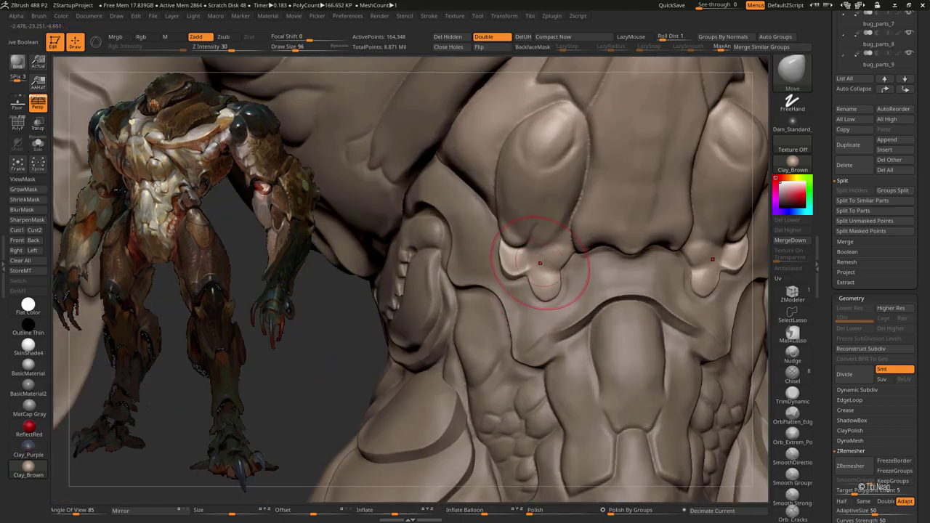
pyautogui.press('f')
pyautogui.scroll(5, 871, 181)
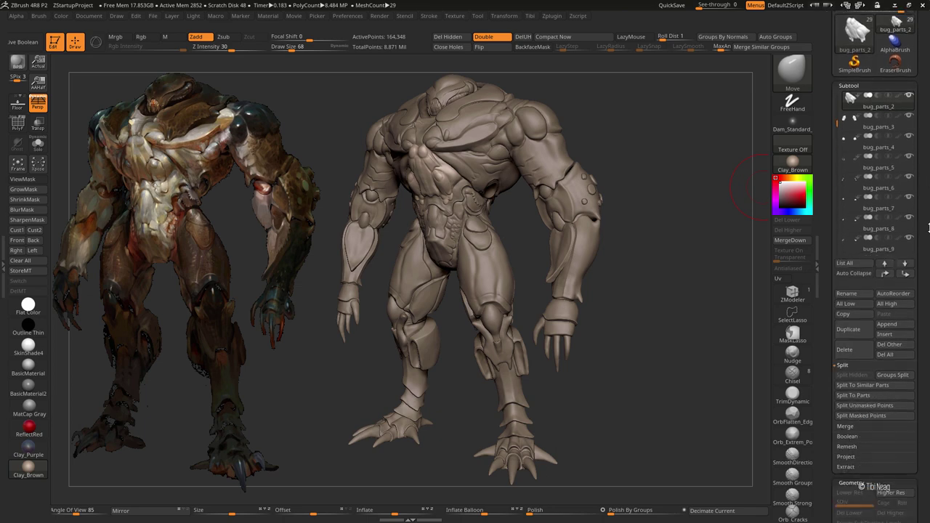
pyautogui.keyDown('alt'); pyautogui.click(434, 174); pyautogui.keyUp('alt')
# Step: Solo bug_parts_2, mask its top and split it off as subtool bug_parts_3
pyautogui.hotkey('alt', 's')
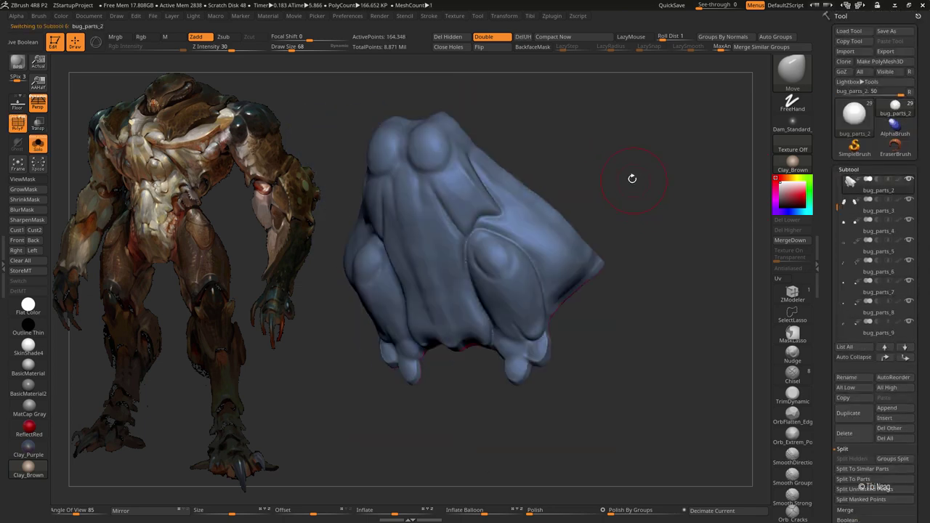
pyautogui.hotkey('shift', 'f')
pyautogui.hotkey('shift', 'f')
pyautogui.keyDown('shift'); pyautogui.moveTo(603, 175); pyautogui.dragTo(593, 170); pyautogui.keyUp('shift')
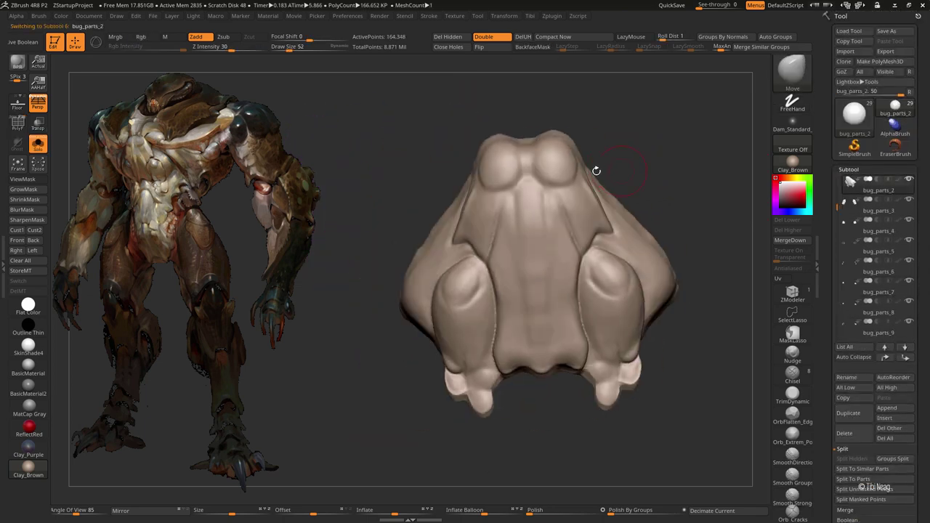
pyautogui.keyDown('ctrl'); pyautogui.moveTo(537, 225); pyautogui.dragTo(509, 160); pyautogui.keyUp('ctrl')
pyautogui.keyDown('ctrl'); pyautogui.moveTo(494, 204); pyautogui.dragTo(591, 126); pyautogui.keyUp('ctrl')
pyautogui.keyDown('ctrl'); pyautogui.moveTo(472, 232); pyautogui.dragTo(476, 280); pyautogui.keyUp('ctrl')
pyautogui.moveTo(596, 145); pyautogui.dragTo(601, 216)
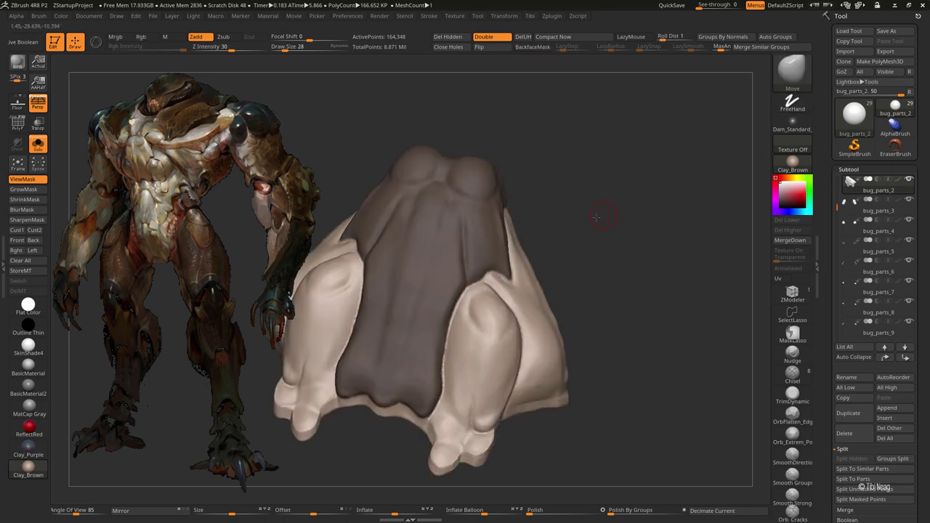
pyautogui.hotkey('shift', 'f')
pyautogui.click(864, 499)
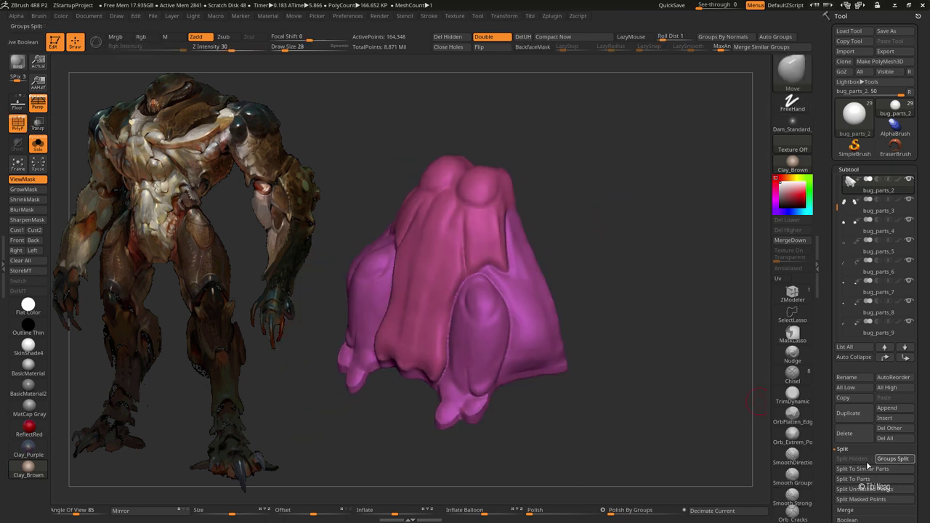
# Step: Polish the edges of the split-off bug_parts_3 piece with Deformation Polish
pyautogui.moveTo(595, 142); pyautogui.dragTo(568, 100)
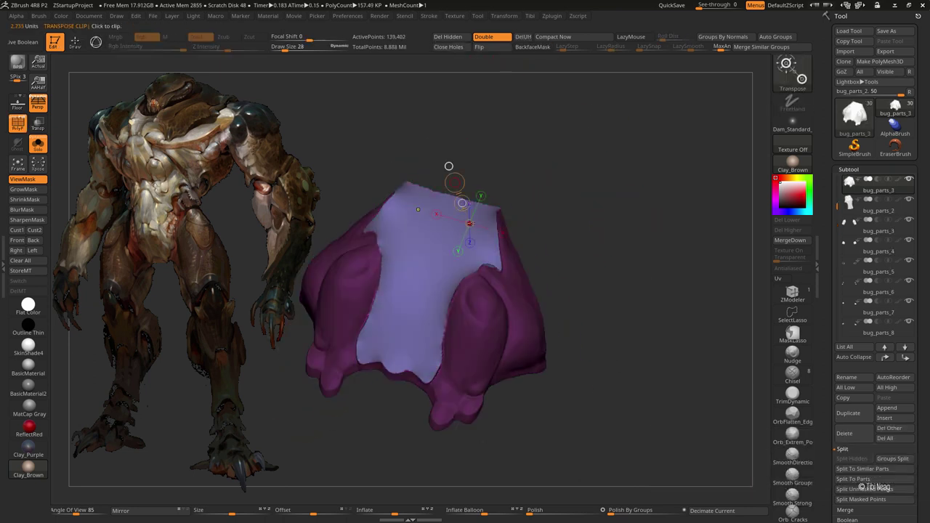
pyautogui.hotkey('shift', 'f')
pyautogui.click(27, 190)
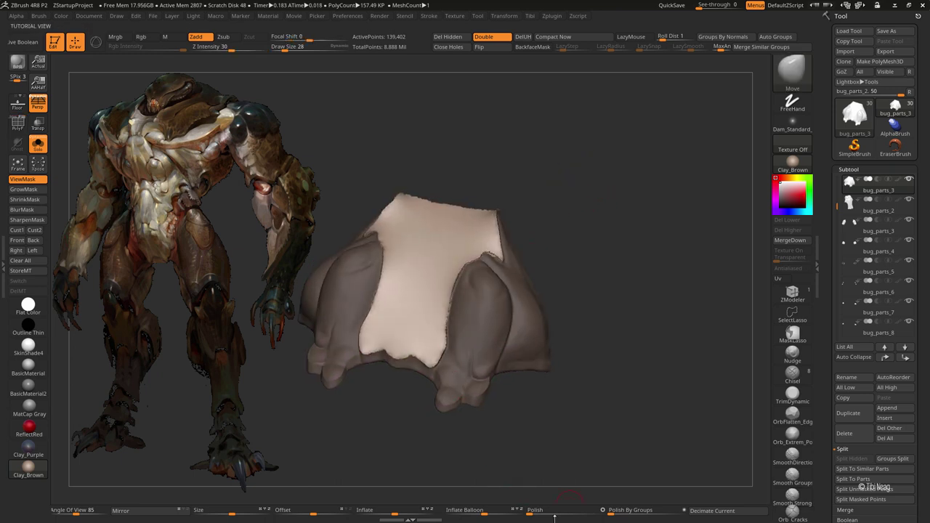
pyautogui.moveTo(569, 514); pyautogui.dragTo(570, 513)
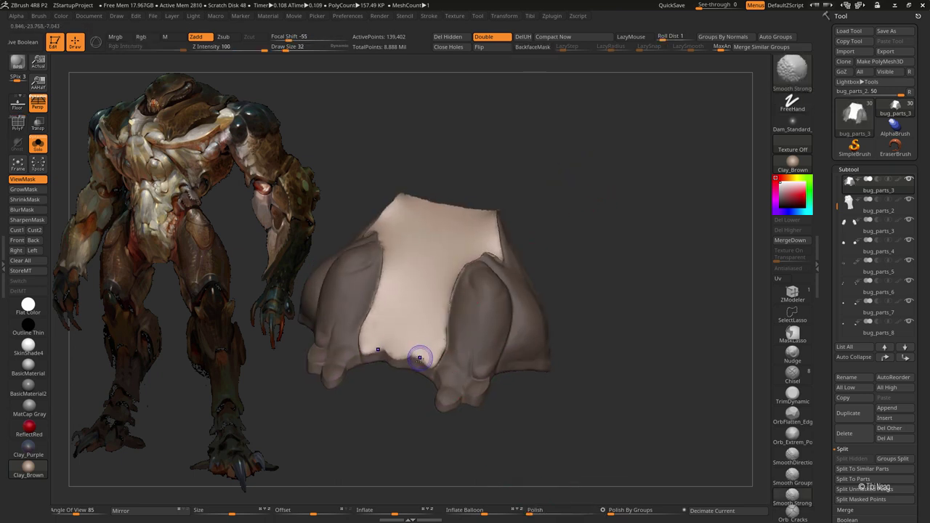
pyautogui.moveTo(513, 230); pyautogui.dragTo(472, 234)
pyautogui.moveTo(473, 157); pyautogui.dragTo(614, 162)
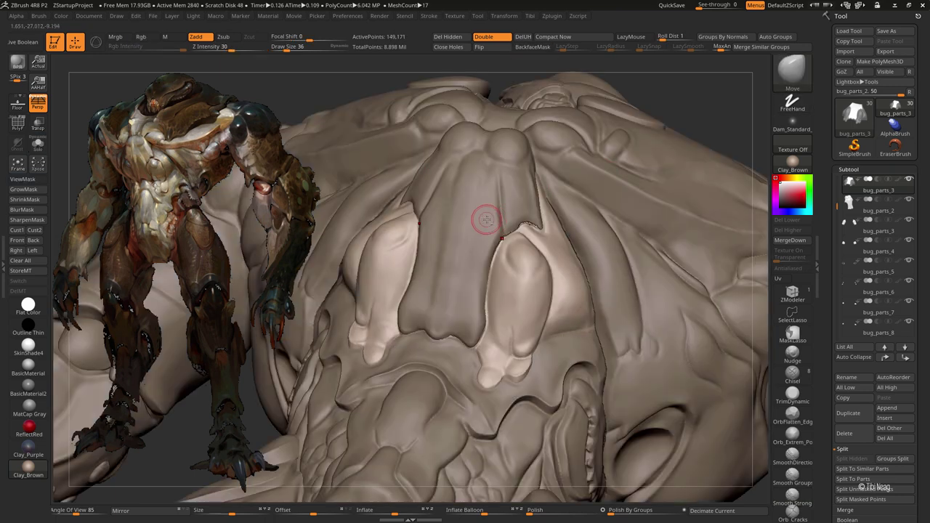
# Step: Select bug_parts_2 and reshape its remaining flap with the Transpose move gizmo
pyautogui.keyDown('alt'); pyautogui.click(484, 216); pyautogui.keyUp('alt')
pyautogui.moveTo(632, 206)
pyautogui.mouseDown()
pyautogui.moveTo(415, 269)
pyautogui.moveTo(436, 87)
pyautogui.mouseUp()
pyautogui.press('w')
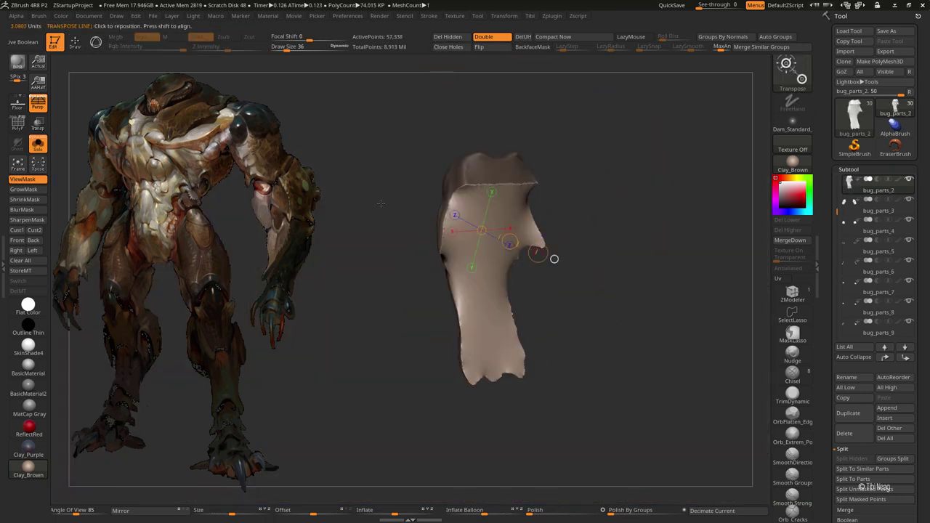
pyautogui.moveTo(552, 259); pyautogui.dragTo(596, 262)
pyautogui.moveTo(434, 219); pyautogui.dragTo(537, 209)
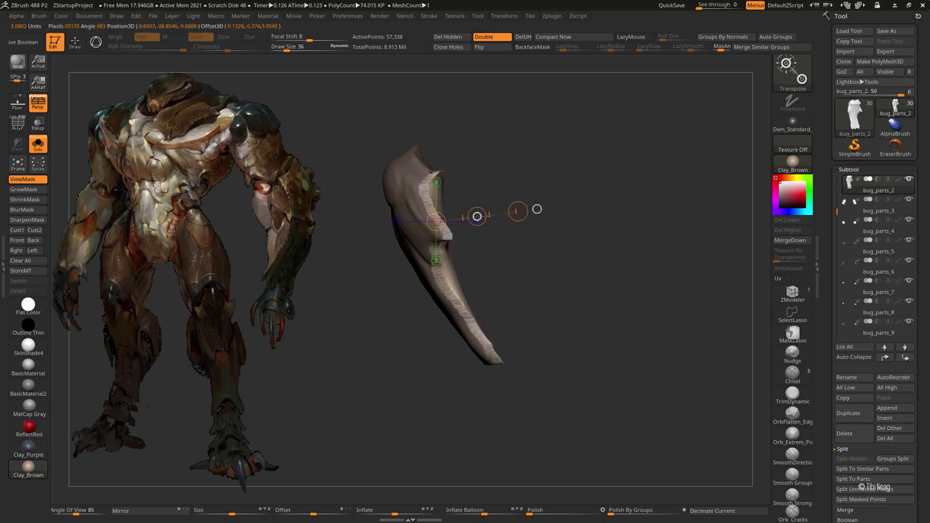
pyautogui.press('q')
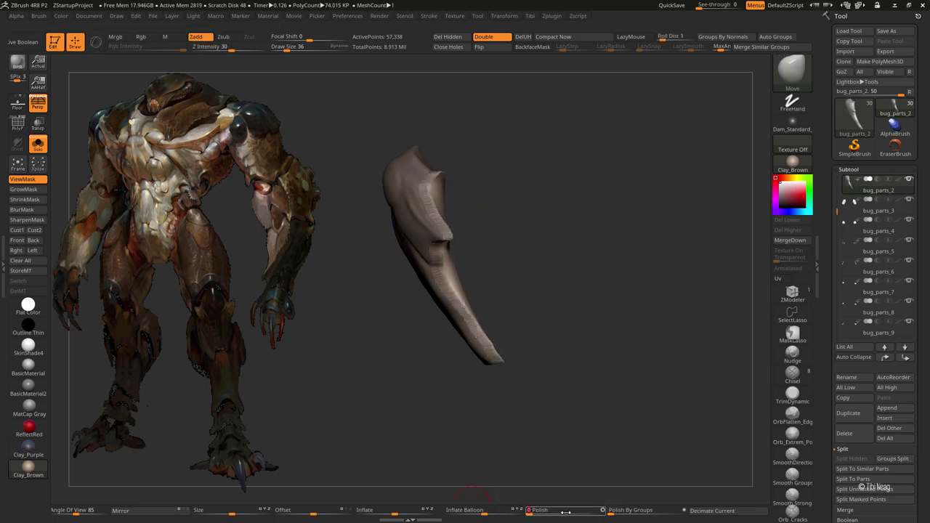
pyautogui.moveTo(526, 164)
pyautogui.keyDown('shift'); pyautogui.mouseDown()
pyautogui.moveTo(573, 128)
pyautogui.moveTo(422, 239)
pyautogui.mouseUp(); pyautogui.keyUp('shift')
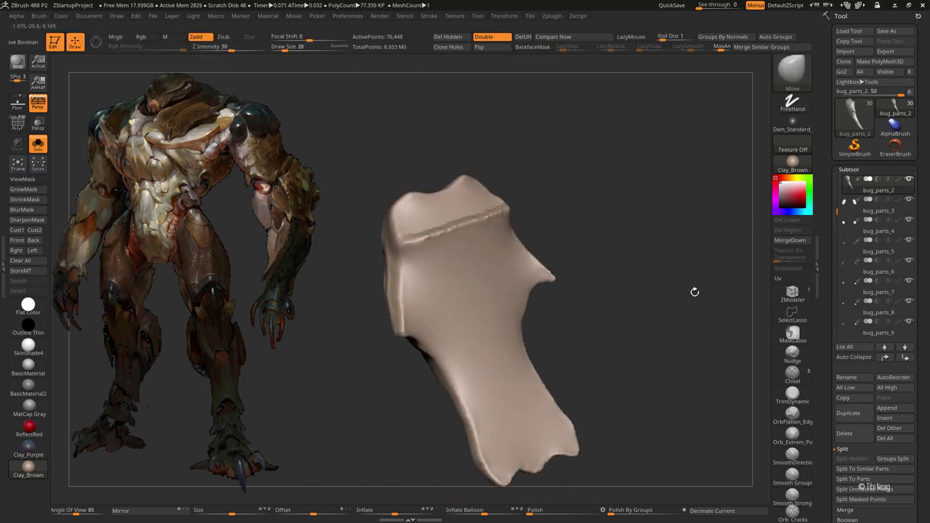
# Step: Trim, smooth, move and inflate the central chest ridge using TrimDynamic, Smooth Strong, Move and Inflat, then solo it
pyautogui.click(792, 396)
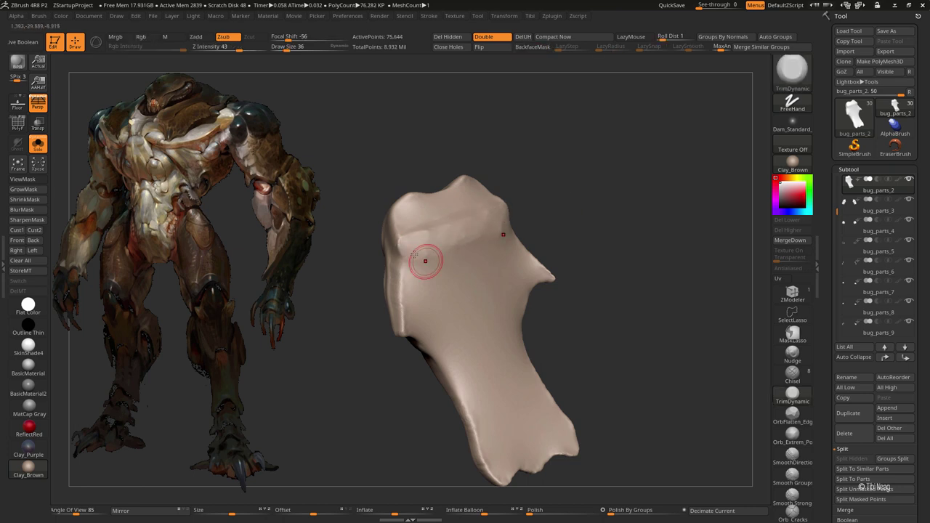
pyautogui.press('shift')
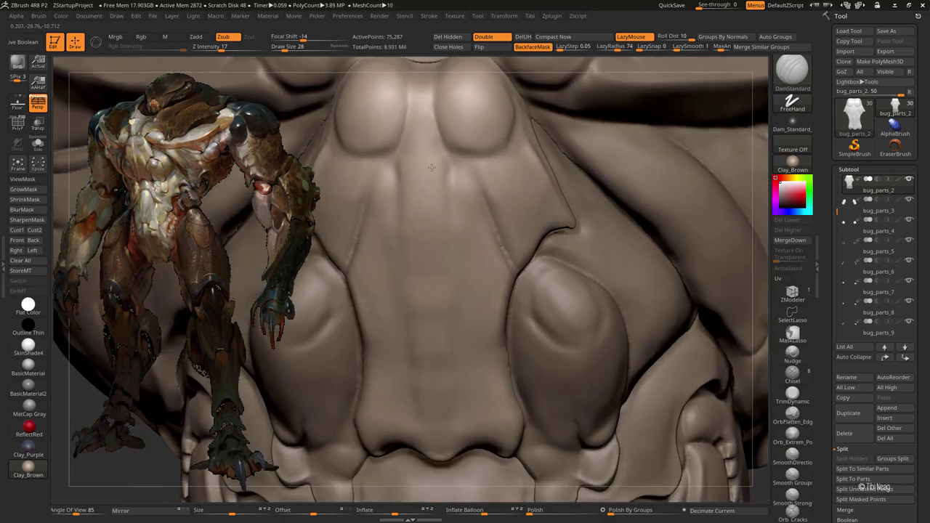
pyautogui.moveTo(441, 156); pyautogui.dragTo(443, 191)
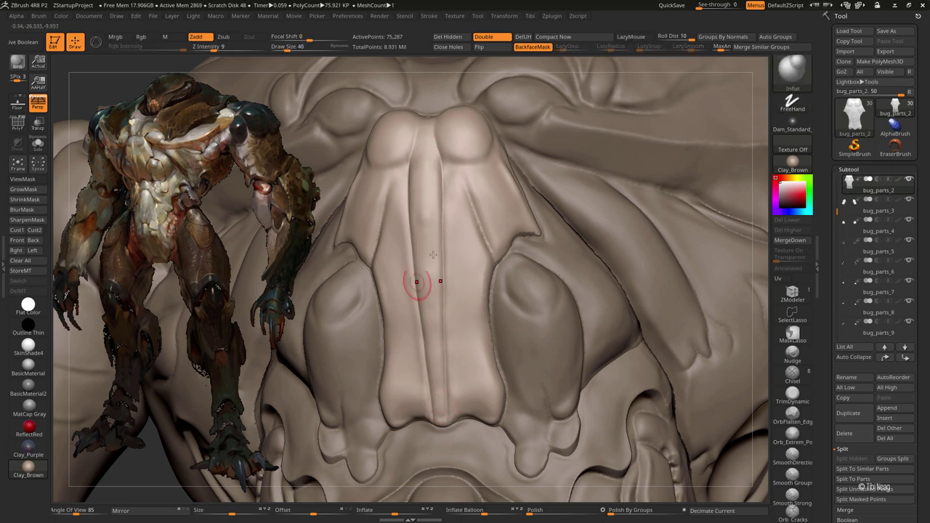
pyautogui.press('b')
pyautogui.press('m')
pyautogui.press('v')
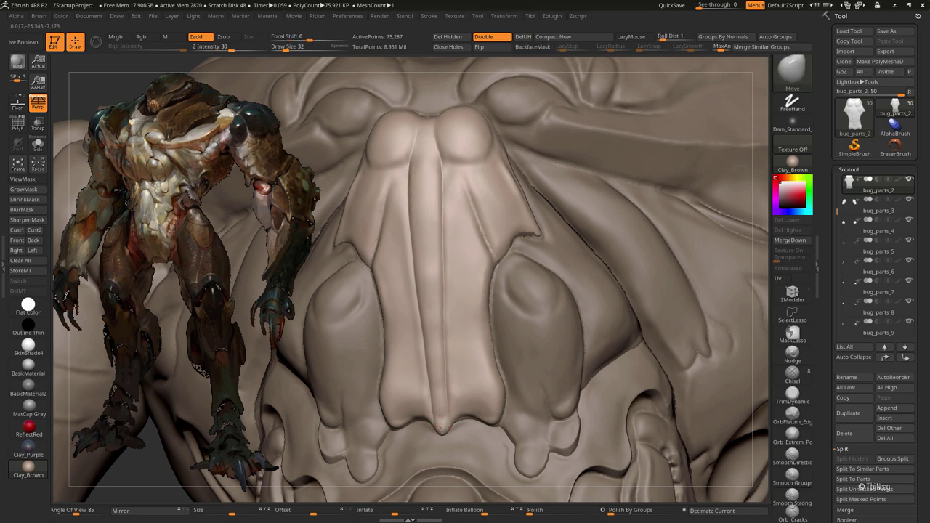
pyautogui.press('b')
pyautogui.press('i')
pyautogui.press('n')
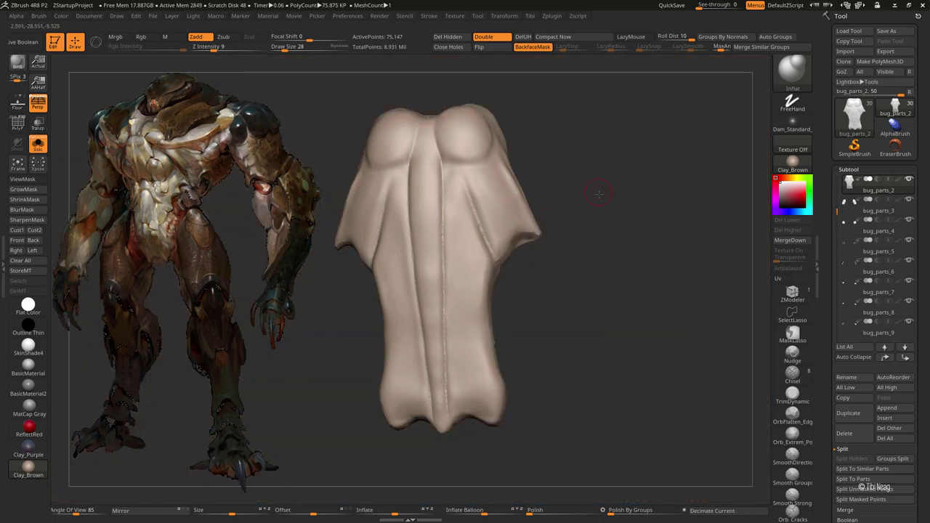
pyautogui.hotkey('shift', 'f')
# Step: Mask the two round top bulges, make them a polygroup and split them off
pyautogui.moveTo(609, 203); pyautogui.dragTo(555, 207)
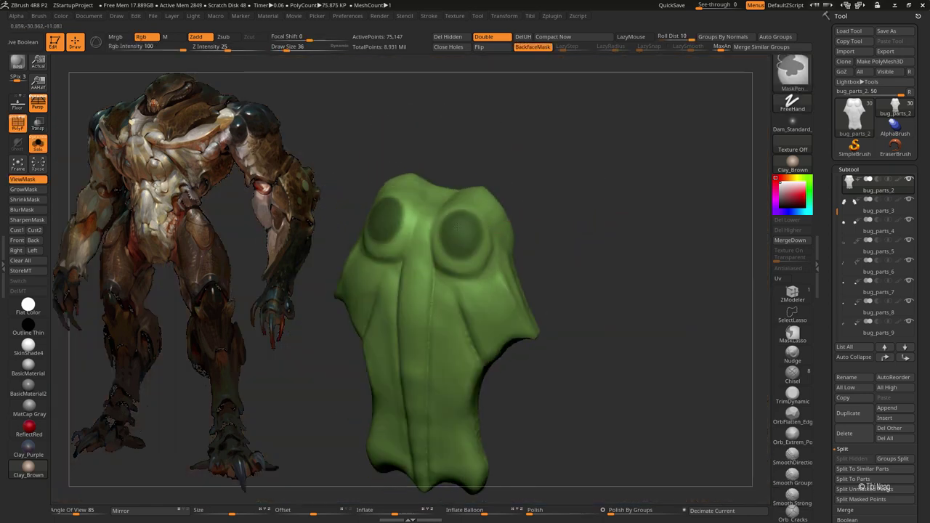
pyautogui.keyDown('ctrl'); pyautogui.moveTo(448, 221); pyautogui.dragTo(451, 256); pyautogui.keyUp('ctrl')
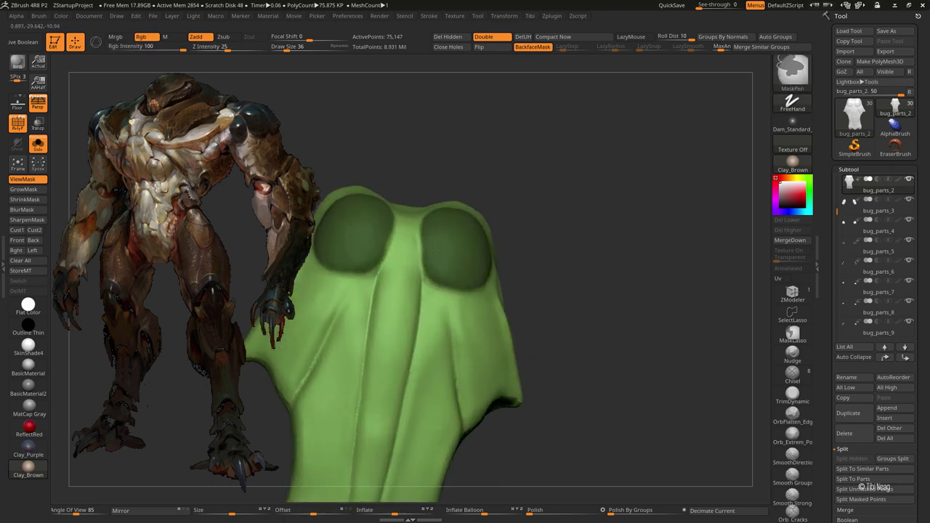
pyautogui.hotkey('ctrl', 'w')
pyautogui.click(892, 458)
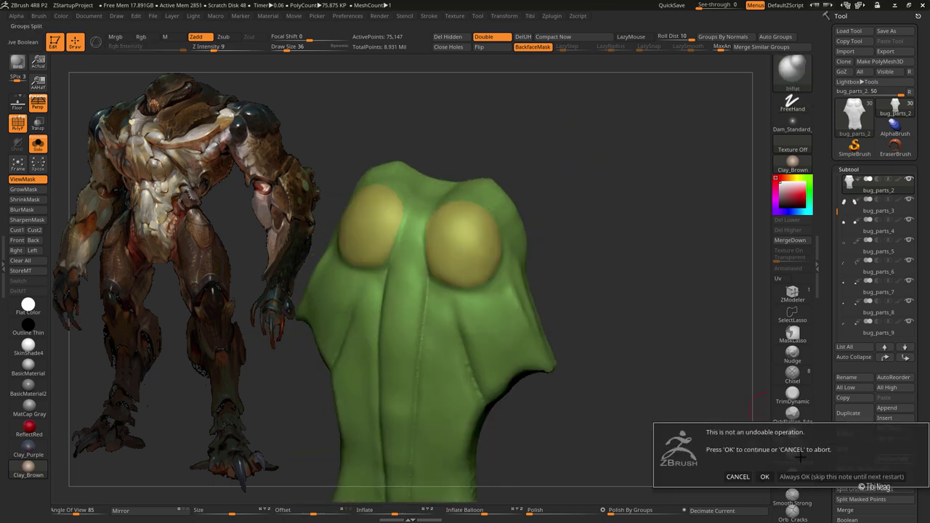
pyautogui.click(764, 476)
# Step: Mask the body, inflate the two eye bulges and smooth them
pyautogui.press('w')
pyautogui.keyDown('ctrl'); pyautogui.click(498, 324); pyautogui.keyUp('ctrl')
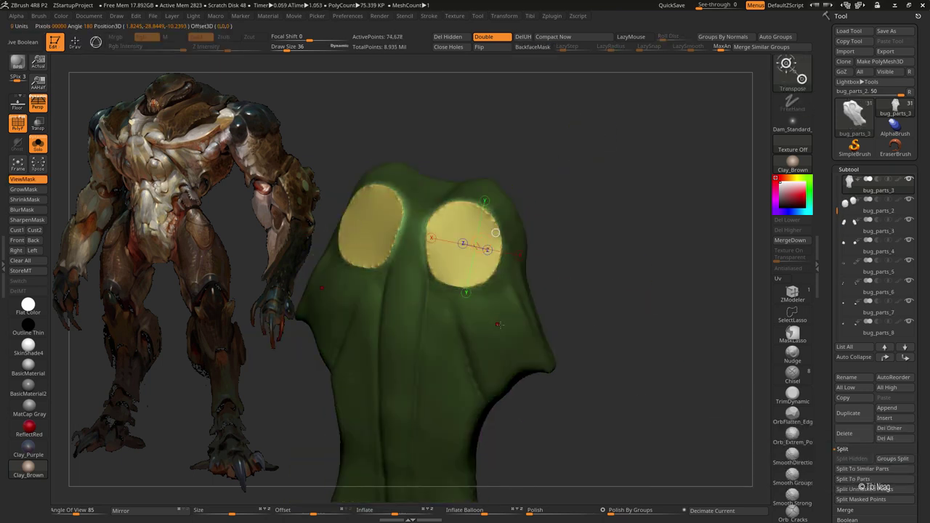
pyautogui.press('q')
pyautogui.moveTo(473, 259)
pyautogui.mouseDown(button='right')
pyautogui.moveTo(613, 230)
pyautogui.moveTo(466, 250)
pyautogui.mouseUp(button='right')
pyautogui.moveTo(451, 255); pyautogui.dragTo(410, 252)
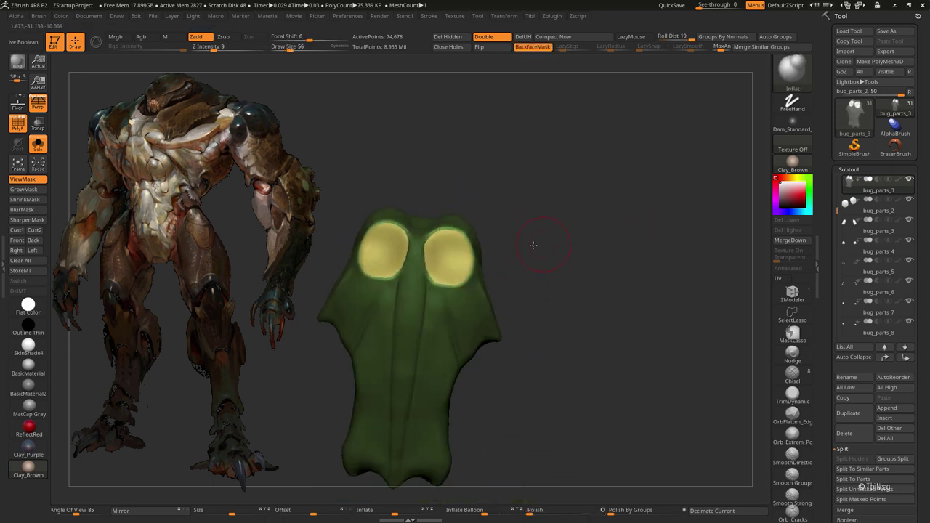
pyautogui.keyDown('ctrl'); pyautogui.click(581, 363); pyautogui.keyUp('ctrl')
pyautogui.keyDown('alt'); pyautogui.moveTo(581, 363); pyautogui.dragTo(581, 305, button='right'); pyautogui.keyUp('alt')
pyautogui.keyDown('shift'); pyautogui.moveTo(396, 250); pyautogui.dragTo(427, 258); pyautogui.keyUp('shift')
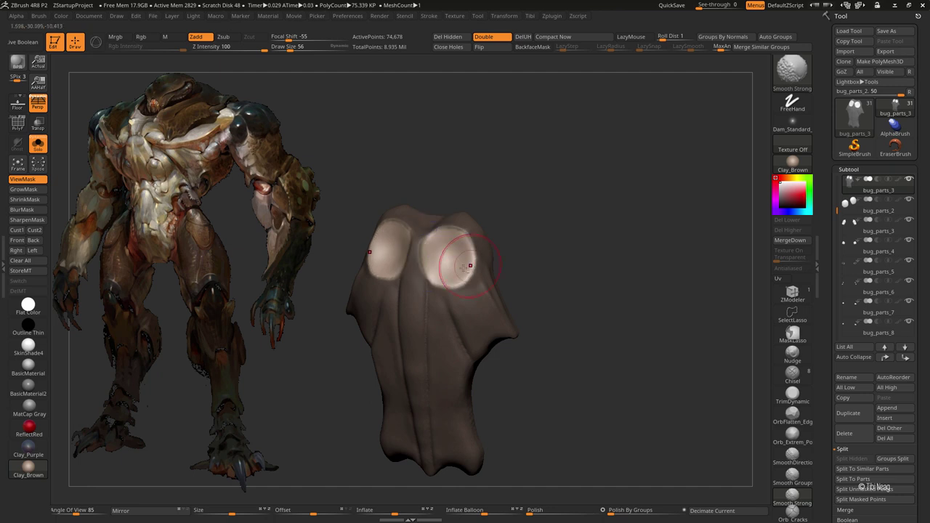
# Step: Inflate the right eye bulge further and smooth its surface with the Move brush
pyautogui.moveTo(427, 258); pyautogui.dragTo(446, 260, button='right')
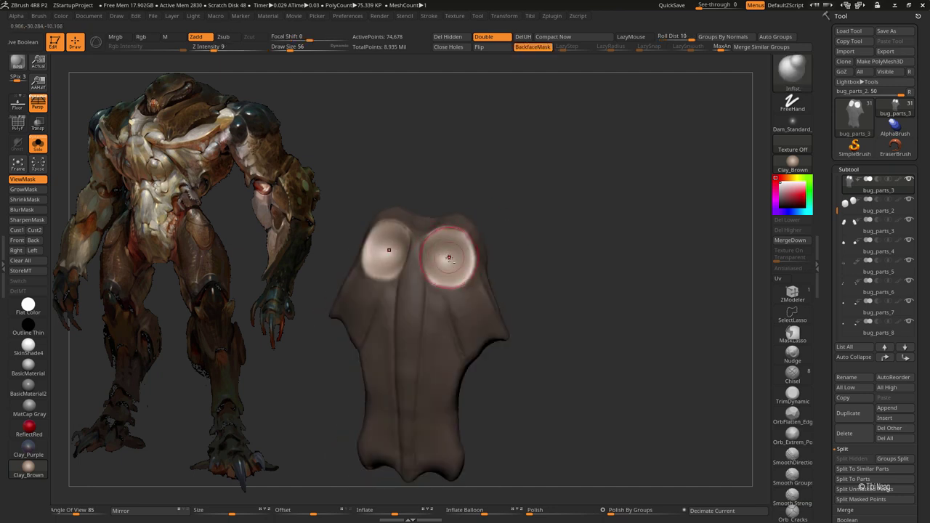
pyautogui.press('b')
pyautogui.press('m')
pyautogui.press('v')
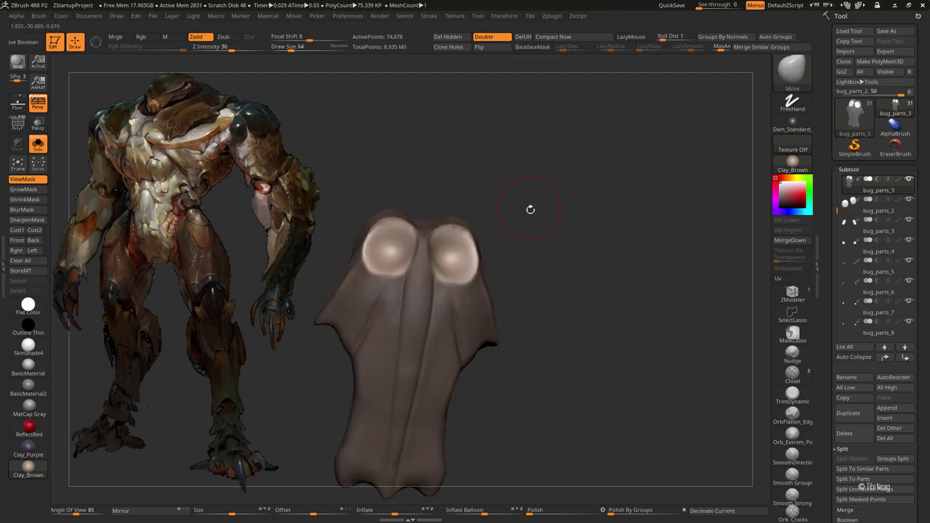
pyautogui.keyDown('ctrl'); pyautogui.click(509, 200); pyautogui.keyUp('ctrl')
pyautogui.keyDown('alt'); pyautogui.moveTo(502, 195); pyautogui.dragTo(395, 262, button='right'); pyautogui.keyUp('alt')
pyautogui.keyDown('shift'); pyautogui.moveTo(395, 261); pyautogui.dragTo(403, 281); pyautogui.keyUp('shift')
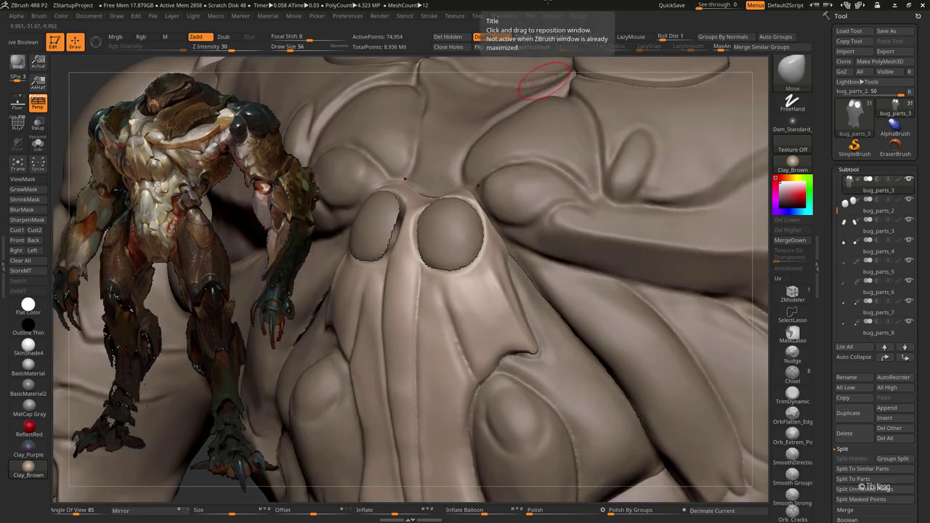
# Step: Solo the eye shells and thicken them with Panel Loops, Elevation -100 and Bevel 0
pyautogui.keyDown('alt'); pyautogui.click(506, 252); pyautogui.keyUp('alt')
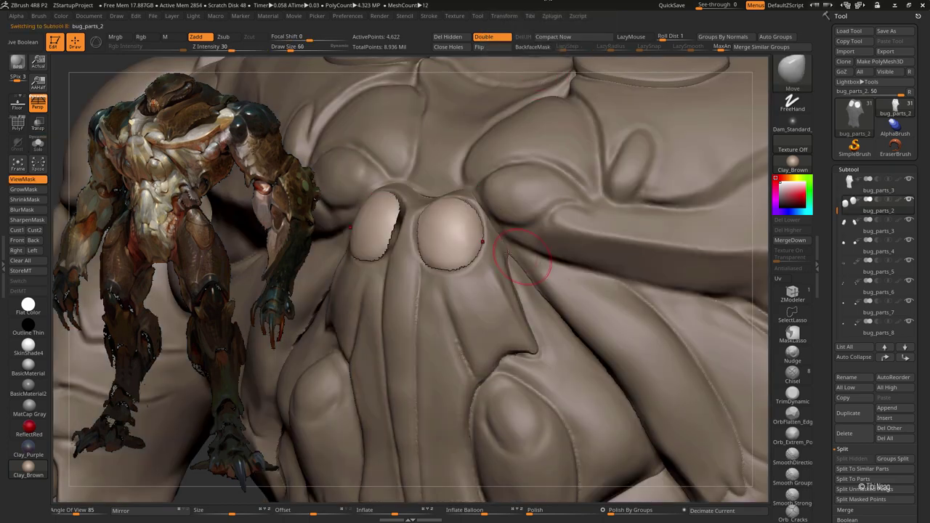
pyautogui.hotkey('ctrl', 'shift', 's')
pyautogui.scroll(-5, 824, 275)
pyautogui.click(850, 308)
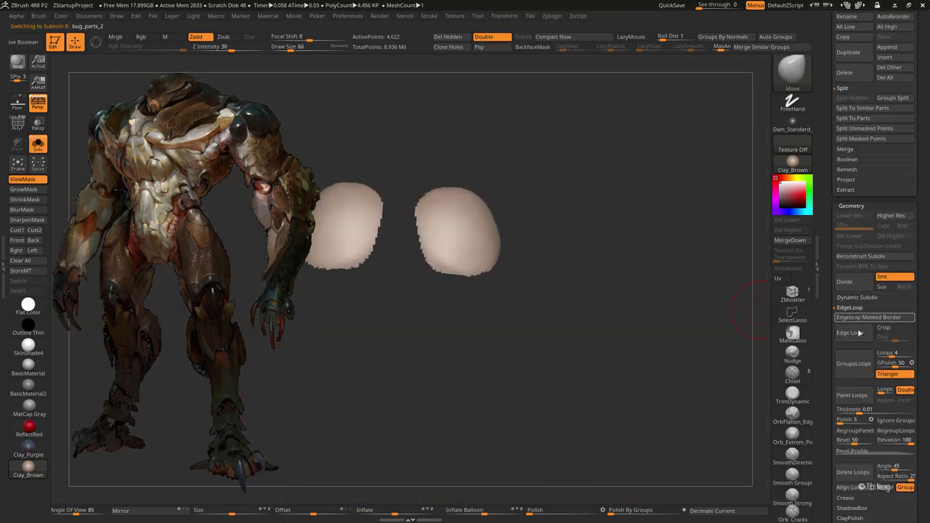
pyautogui.moveTo(880, 440)
pyautogui.mouseDown()
pyautogui.moveTo(837, 421)
pyautogui.moveTo(872, 409)
pyautogui.mouseUp()
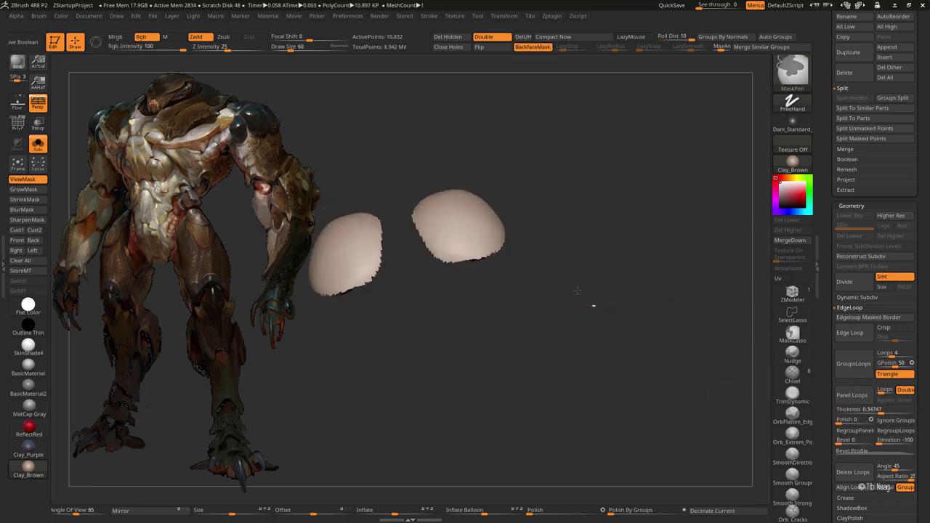
pyautogui.moveTo(577, 291)
pyautogui.mouseDown()
pyautogui.moveTo(554, 224)
pyautogui.moveTo(436, 145)
pyautogui.moveTo(554, 221)
pyautogui.moveTo(297, 168)
pyautogui.moveTo(472, 218)
pyautogui.mouseUp()
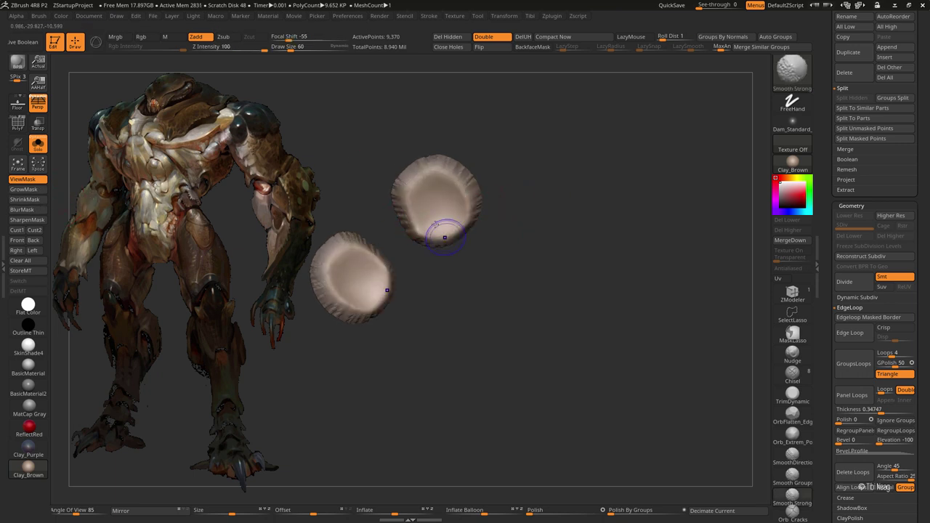
pyautogui.moveTo(476, 215)
pyautogui.mouseDown()
pyautogui.moveTo(528, 143)
pyautogui.moveTo(556, 451)
pyautogui.mouseUp()
pyautogui.moveTo(577, 257); pyautogui.dragTo(571, 215)
# Step: Refit the eyes in the full creature with Inflate and Move brushes, then select bug_parts_3
pyautogui.hotkey('ctrl', 'shift', 's')
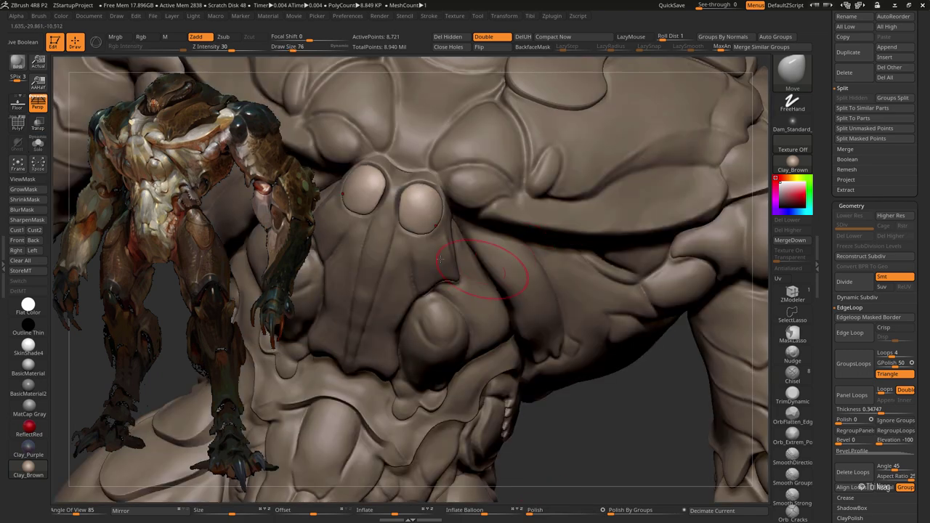
pyautogui.press('b')
pyautogui.press('i')
pyautogui.press('n')
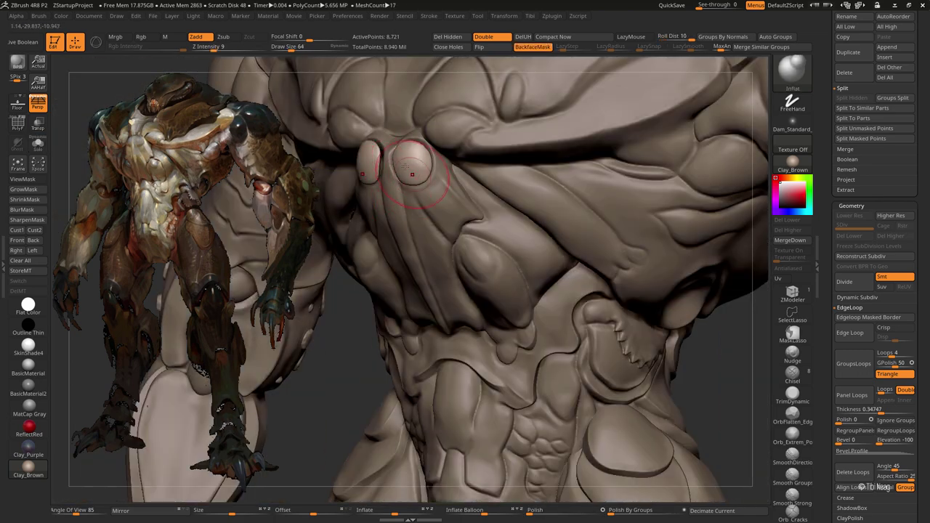
pyautogui.press('b')
pyautogui.press('m')
pyautogui.press('v')
pyautogui.moveTo(421, 162)
pyautogui.mouseDown()
pyautogui.moveTo(451, 240)
pyautogui.moveTo(401, 172)
pyautogui.moveTo(423, 187)
pyautogui.mouseUp()
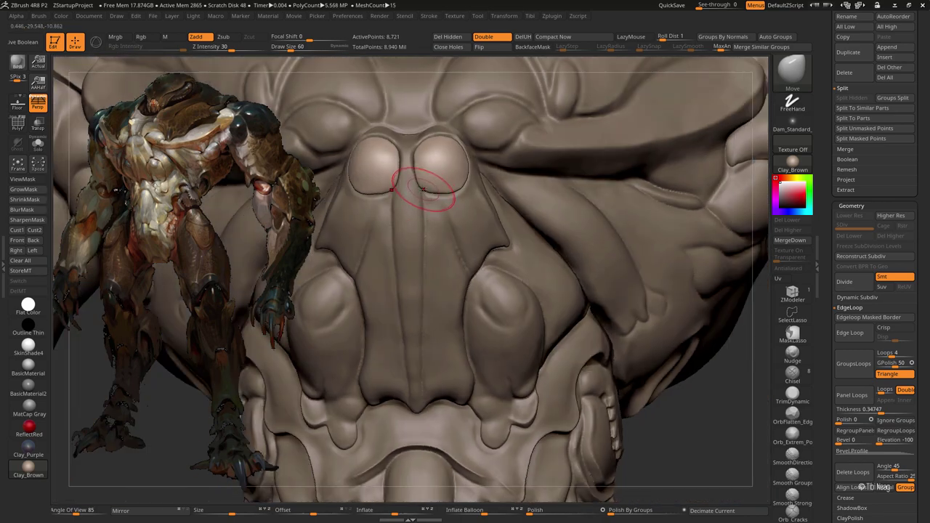
pyautogui.moveTo(419, 185)
pyautogui.mouseDown()
pyautogui.moveTo(415, 139)
pyautogui.moveTo(391, 166)
pyautogui.mouseUp()
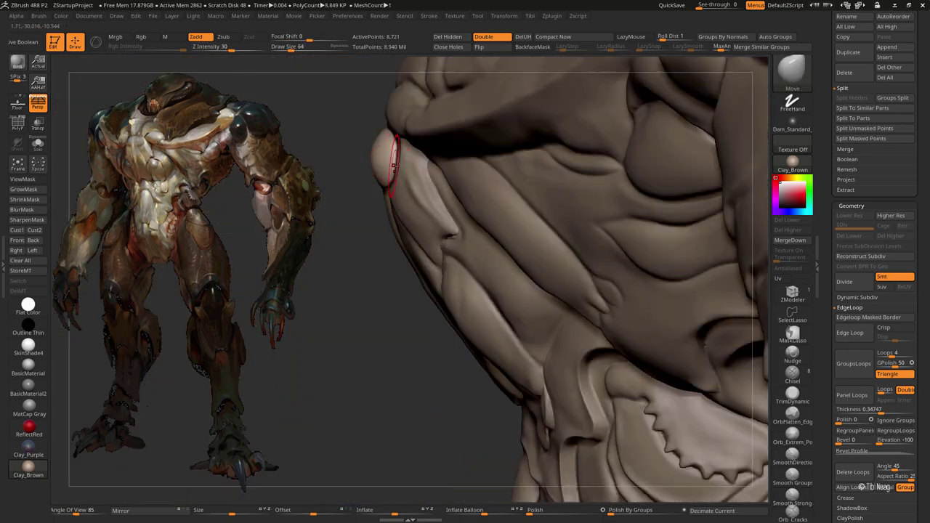
pyautogui.moveTo(396, 146)
pyautogui.mouseDown()
pyautogui.moveTo(549, 393)
pyautogui.moveTo(427, 222)
pyautogui.mouseUp()
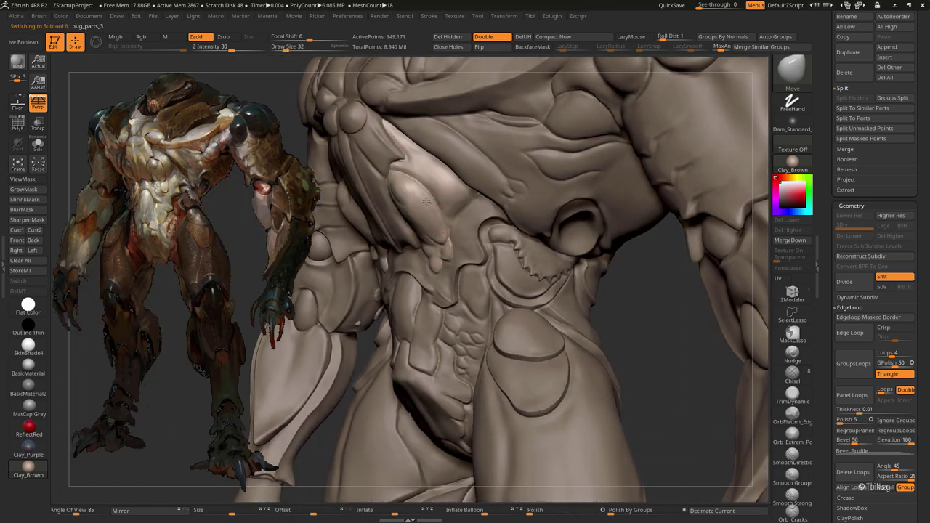
pyautogui.keyDown('alt'); pyautogui.click(367, 178); pyautogui.keyUp('alt')
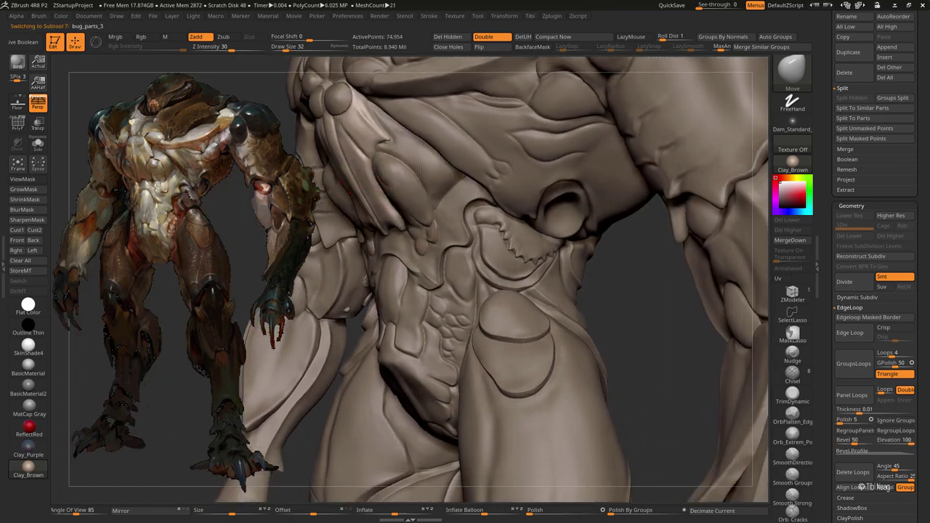
# Step: Make the bug_parts torso armor piece active and isolate it with Solo to inspect it
pyautogui.keyDown('alt'); pyautogui.click(433, 178); pyautogui.keyUp('alt')
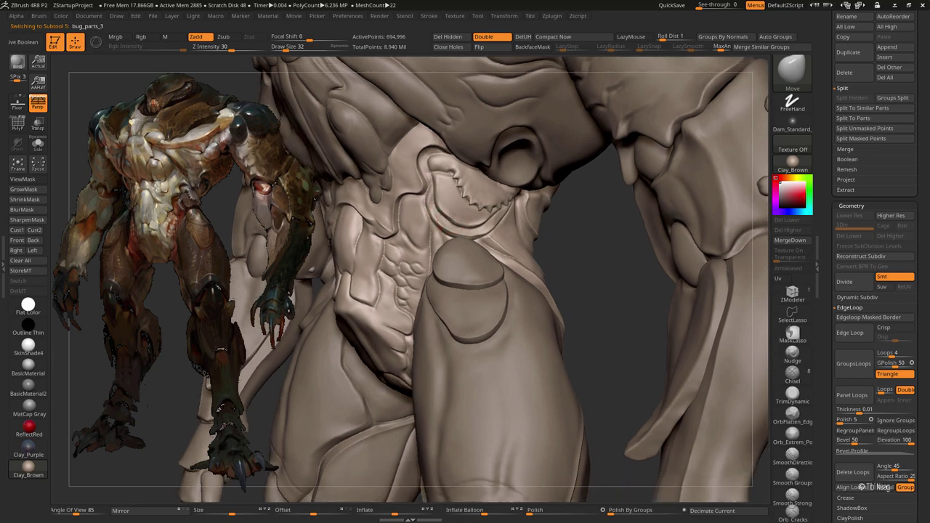
pyautogui.hotkey('shift', 'ctrl', 's')
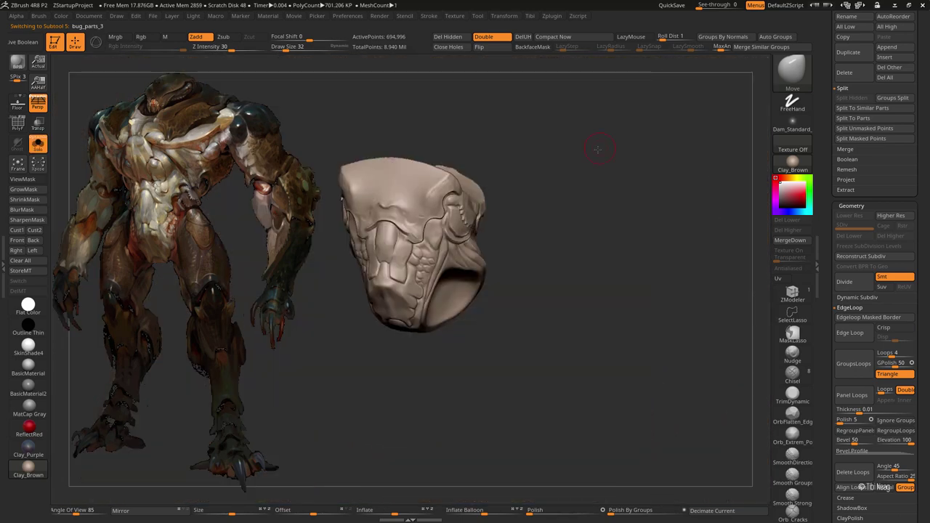
pyautogui.moveTo(592, 145); pyautogui.dragTo(622, 185)
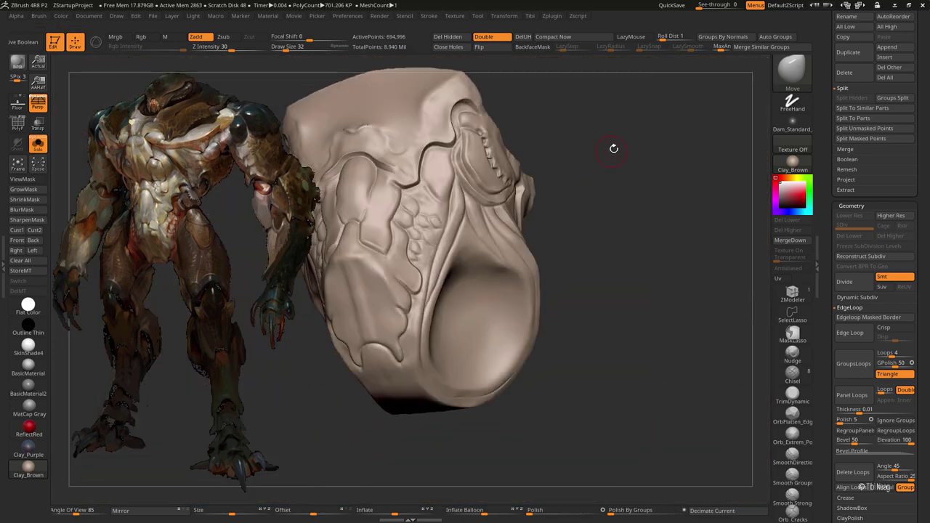
pyautogui.hotkey('shift', 'ctrl', 's')
pyautogui.hotkey('shift', 'ctrl', 's')
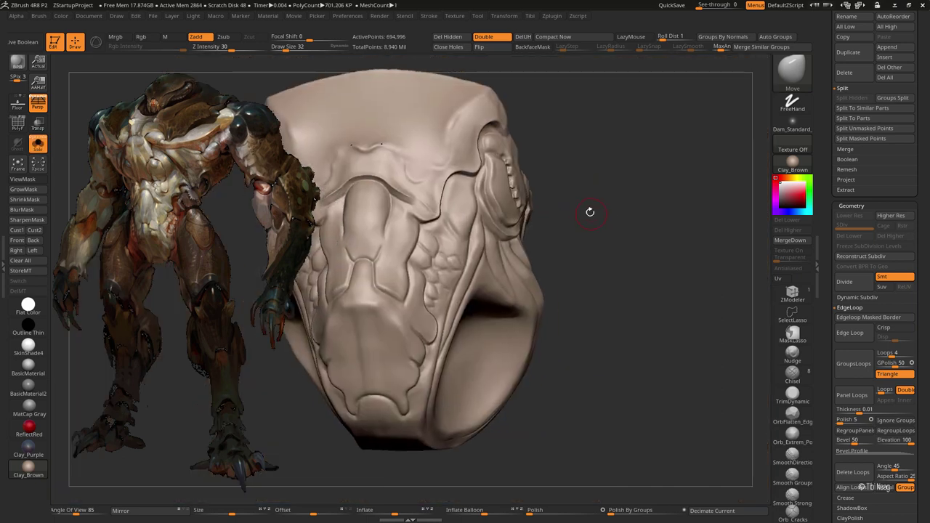
pyautogui.hotkey('shift', 'f')
pyautogui.moveTo(598, 196); pyautogui.dragTo(567, 110)
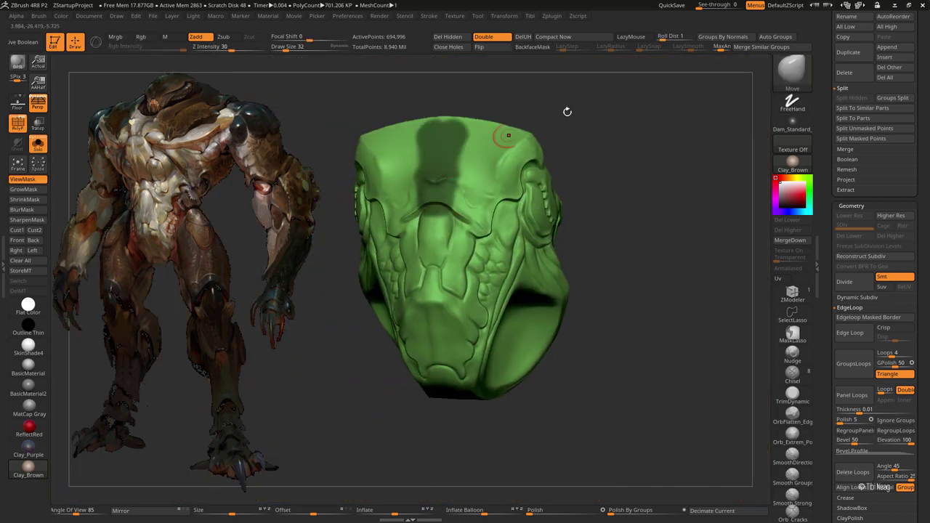
pyautogui.hotkey('shift', 'ctrl', 's')
pyautogui.hotkey('shift', 'ctrl', 's')
pyautogui.moveTo(644, 100); pyautogui.dragTo(614, 143)
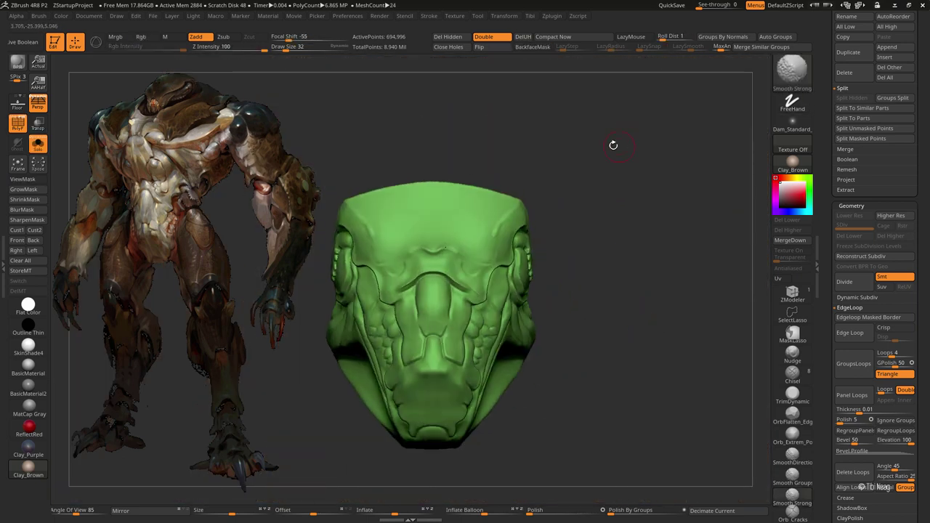
# Step: Lasso-hide the top of the shell, remove it and cap the opening with Close Holes
pyautogui.keyDown('ctrl'); pyautogui.keyDown('shift'); pyautogui.moveTo(425, 118); pyautogui.dragTo(326, 191); pyautogui.keyUp('shift'); pyautogui.keyUp('ctrl')
pyautogui.keyDown('ctrl'); pyautogui.keyDown('shift'); pyautogui.moveTo(359, 227); pyautogui.dragTo(407, 238); pyautogui.keyUp('shift'); pyautogui.keyUp('ctrl')
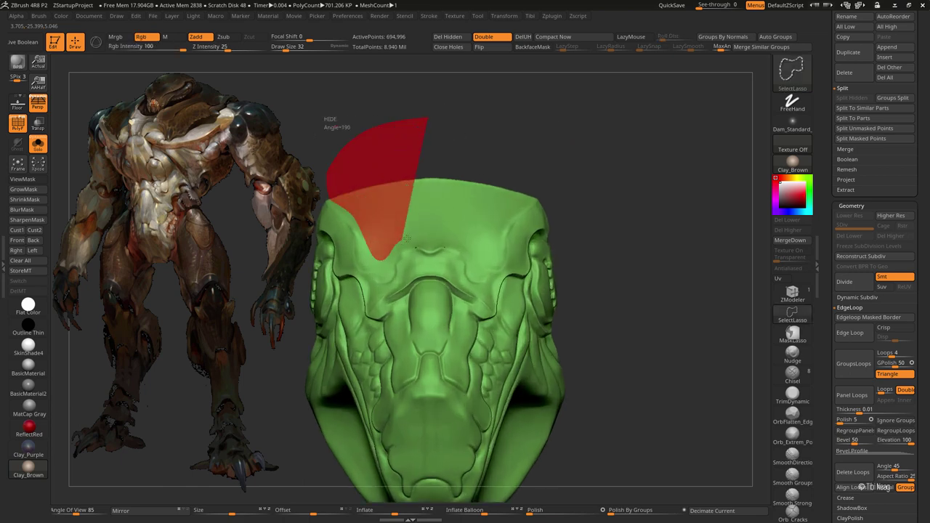
pyautogui.moveTo(475, 257)
pyautogui.keyDown('ctrl'); pyautogui.keyDown('shift'); pyautogui.mouseDown()
pyautogui.moveTo(566, 155)
pyautogui.moveTo(606, 65)
pyautogui.moveTo(509, 95)
pyautogui.mouseUp(); pyautogui.keyUp('shift'); pyautogui.keyUp('ctrl')
pyautogui.click(448, 47)
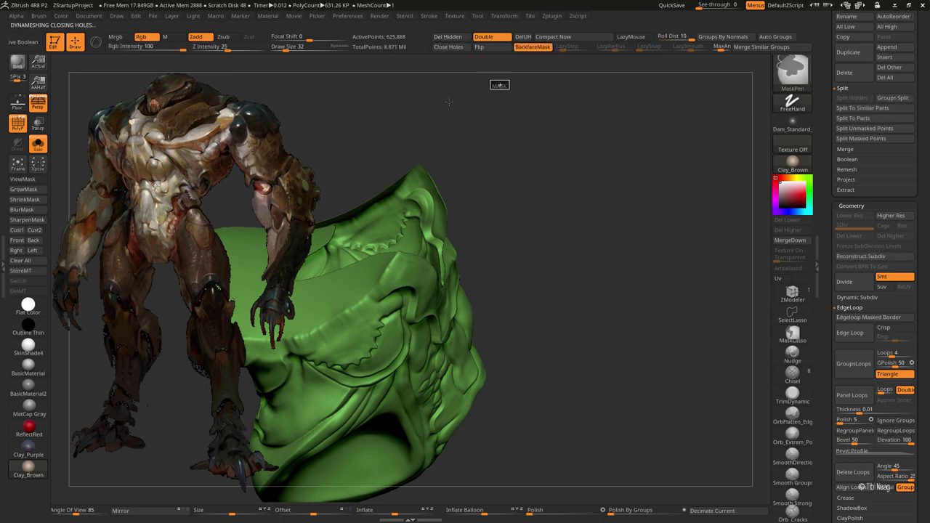
pyautogui.moveTo(396, 114); pyautogui.dragTo(442, 242)
pyautogui.hotkey('shift', 'f')
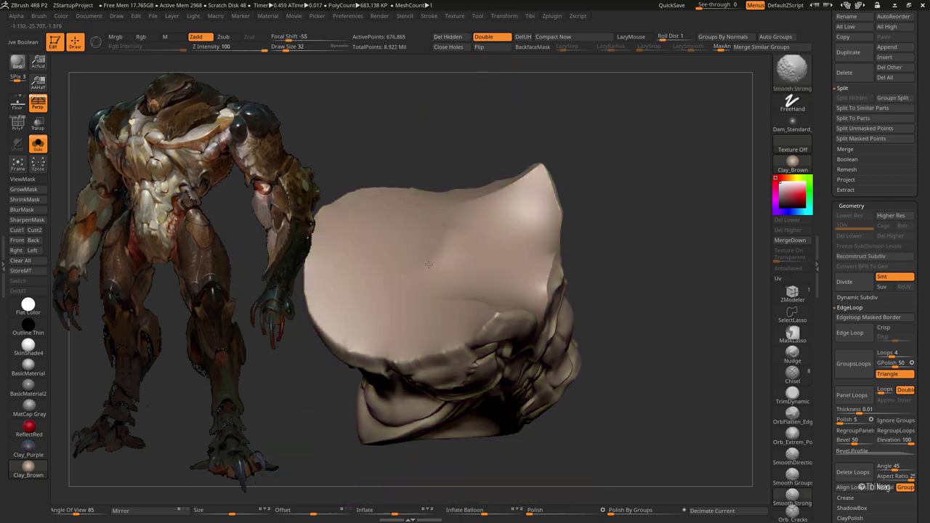
pyautogui.moveTo(428, 264)
pyautogui.mouseDown(button='right')
pyautogui.moveTo(523, 255)
pyautogui.moveTo(438, 257)
pyautogui.mouseUp(button='right')
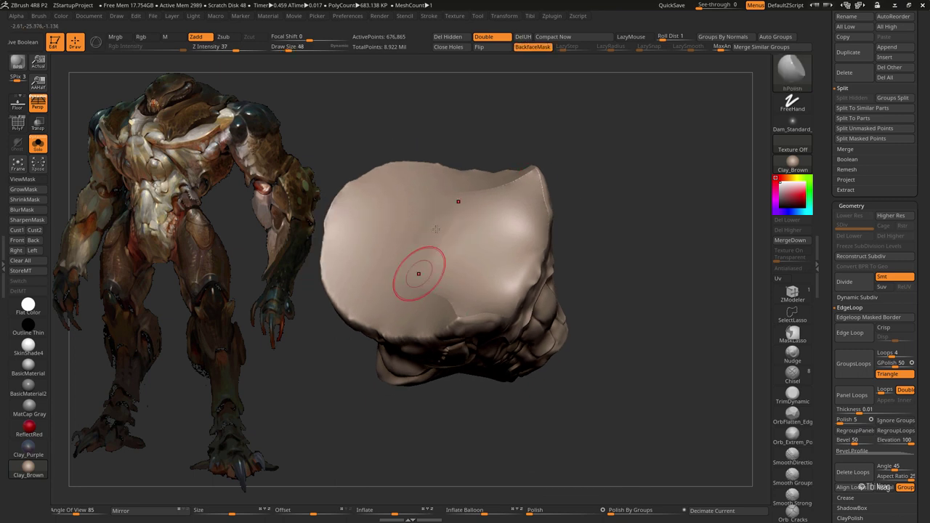
# Step: Polish the capped piece with strong smoothing, checking its polygroups from several angles
pyautogui.press('shift')
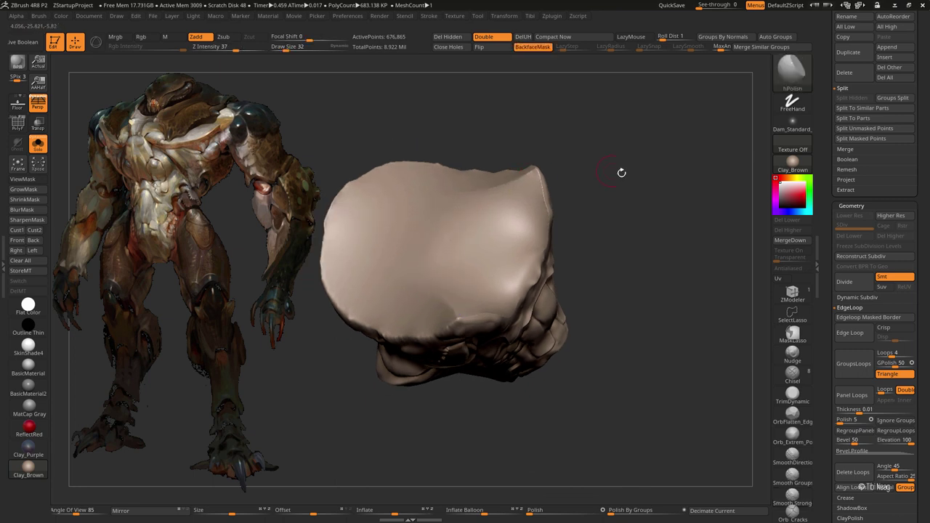
pyautogui.moveTo(621, 172); pyautogui.dragTo(615, 143, button='right')
pyautogui.moveTo(536, 270)
pyautogui.mouseDown(button='right')
pyautogui.moveTo(595, 287)
pyautogui.moveTo(587, 221)
pyautogui.mouseUp(button='right')
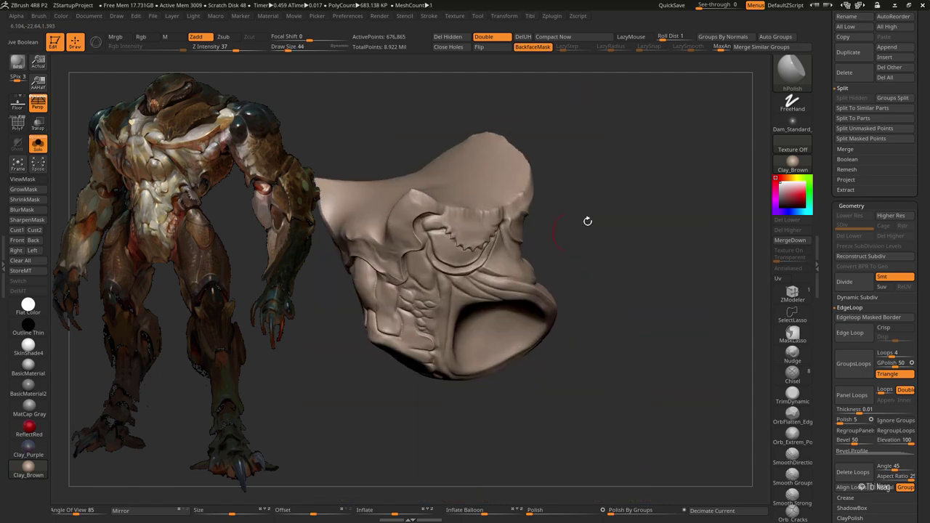
pyautogui.hotkey('shift', 'f')
pyautogui.moveTo(618, 183)
pyautogui.mouseDown(button='right')
pyautogui.moveTo(601, 230)
pyautogui.moveTo(612, 219)
pyautogui.moveTo(546, 318)
pyautogui.moveTo(553, 274)
pyautogui.mouseUp(button='right')
pyautogui.hotkey('shift', 'f')
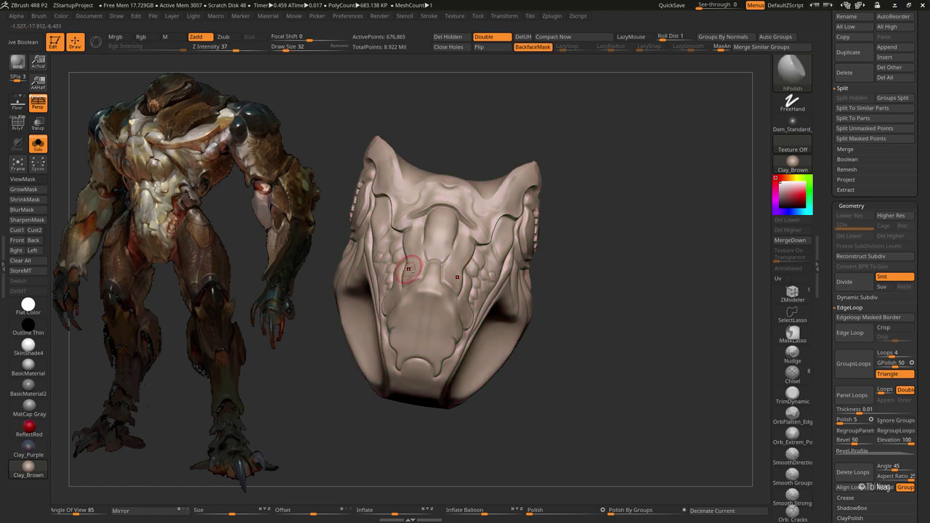
pyautogui.moveTo(426, 266); pyautogui.dragTo(346, 178, button='right')
# Step: Mask a band down the centre, polygroup it with Ctrl+W and Groups Split it off
pyautogui.keyDown('ctrl'); pyautogui.moveTo(377, 170); pyautogui.dragTo(401, 227); pyautogui.keyUp('ctrl')
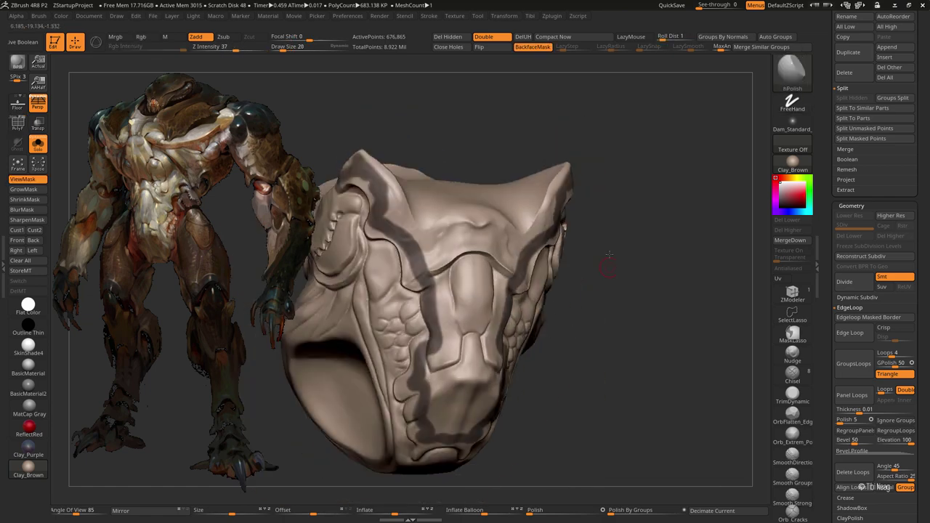
pyautogui.moveTo(603, 240)
pyautogui.mouseDown(button='right')
pyautogui.moveTo(613, 181)
pyautogui.moveTo(648, 170)
pyautogui.moveTo(456, 36)
pyautogui.mouseUp(button='right')
pyautogui.hotkey('ctrl', 'w')
pyautogui.hotkey('shift', 'f')
pyautogui.click(892, 97)
pyautogui.hotkey('shift', 'f')
pyautogui.moveTo(452, 108)
pyautogui.mouseDown(button='right')
pyautogui.moveTo(471, 124)
pyautogui.moveTo(442, 91)
pyautogui.moveTo(438, 188)
pyautogui.moveTo(631, 108)
pyautogui.moveTo(615, 158)
pyautogui.moveTo(383, 162)
pyautogui.mouseUp(button='right')
# Step: Smooth the rough rim, then swell and build it up with the Inflat and Clay brushes
pyautogui.press('shift')
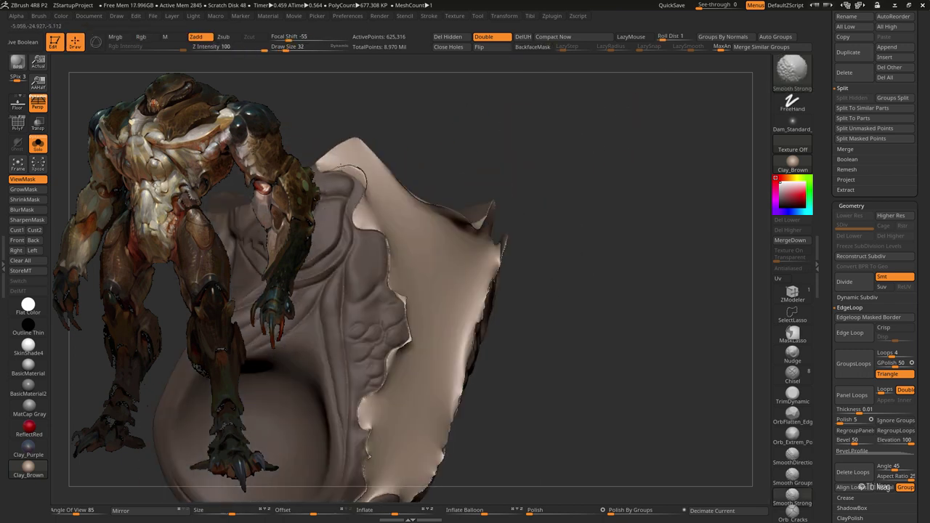
pyautogui.moveTo(356, 216)
pyautogui.keyDown('shift'); pyautogui.mouseDown()
pyautogui.moveTo(519, 104)
pyautogui.moveTo(397, 237)
pyautogui.mouseUp(); pyautogui.keyUp('shift')
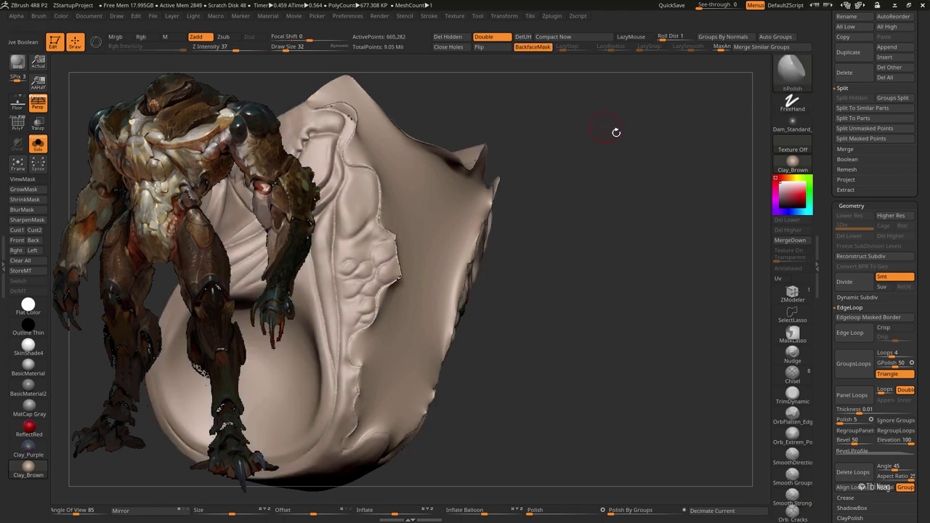
pyautogui.moveTo(615, 131)
pyautogui.mouseDown(button='right')
pyautogui.moveTo(564, 170)
pyautogui.moveTo(584, 133)
pyautogui.moveTo(654, 150)
pyautogui.mouseUp(button='right')
pyautogui.press('b')
pyautogui.press('i')
pyautogui.press('n')
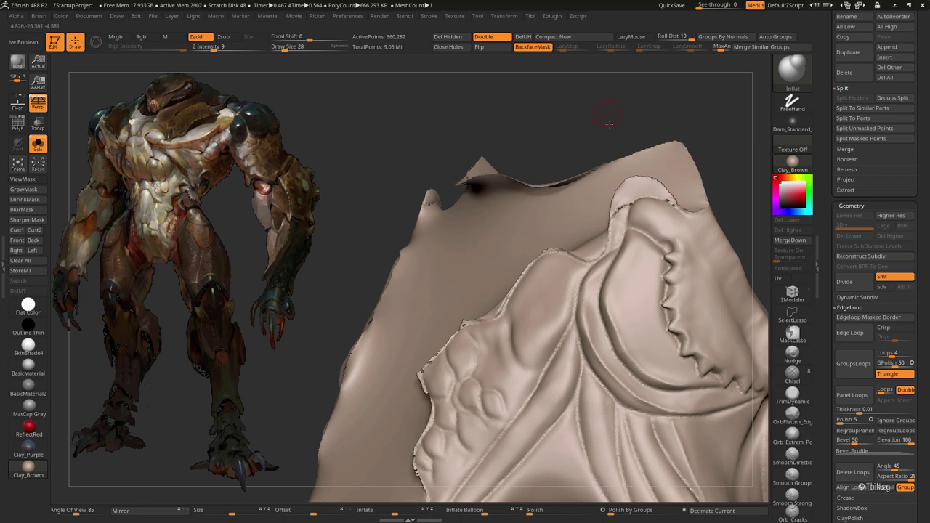
pyautogui.press('b')
pyautogui.press('c')
pyautogui.press('l')
pyautogui.moveTo(486, 102)
pyautogui.mouseDown(button='right')
pyautogui.moveTo(385, 193)
pyautogui.moveTo(379, 95)
pyautogui.moveTo(405, 114)
pyautogui.moveTo(560, 83)
pyautogui.mouseUp(button='right')
# Step: Keep smoothing the ragged rim into a rounded lip, returning to the Clay brush
pyautogui.press('ctrl')
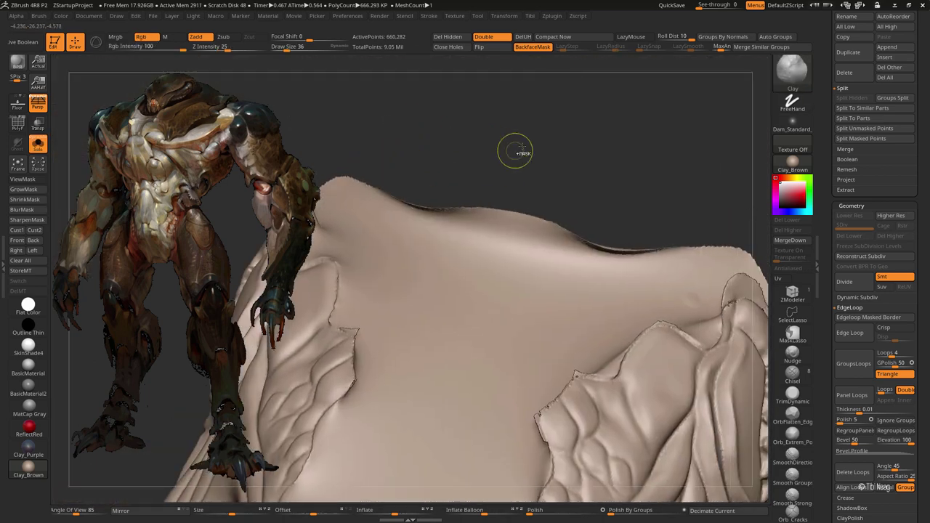
pyautogui.moveTo(551, 146); pyautogui.dragTo(544, 264, button='right')
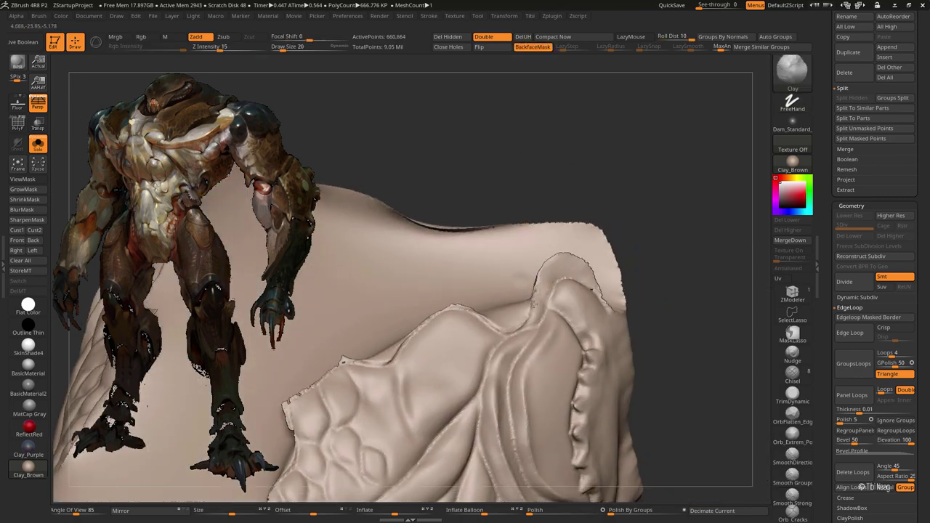
pyautogui.moveTo(633, 204); pyautogui.dragTo(550, 279, button='right')
pyautogui.moveTo(647, 143)
pyautogui.mouseDown(button='right')
pyautogui.moveTo(664, 149)
pyautogui.moveTo(499, 297)
pyautogui.mouseUp(button='right')
pyautogui.press('shift')
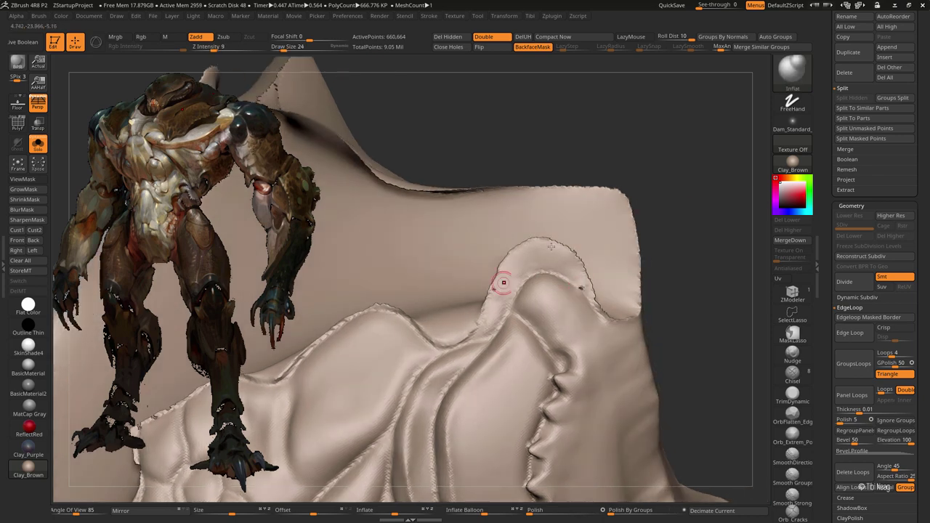
pyautogui.moveTo(503, 283); pyautogui.dragTo(694, 186, button='right')
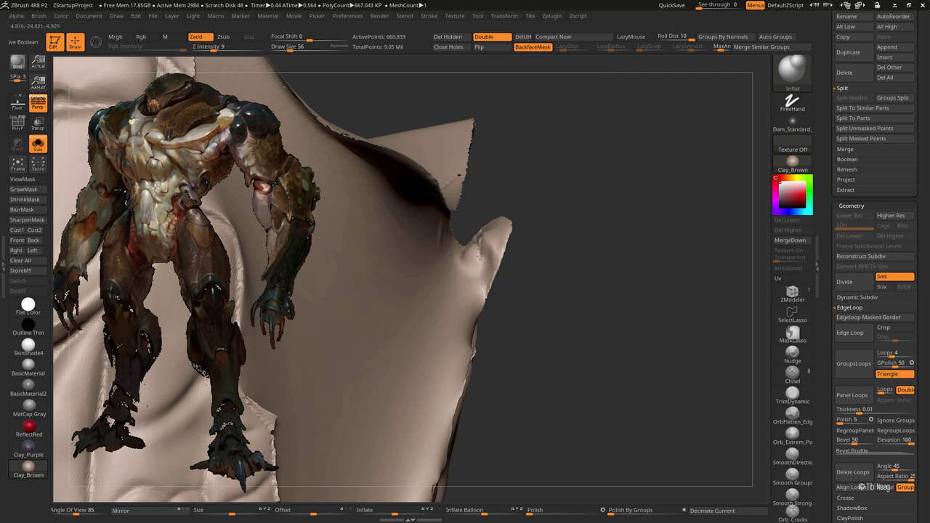
pyautogui.moveTo(478, 255); pyautogui.dragTo(476, 227, button='right')
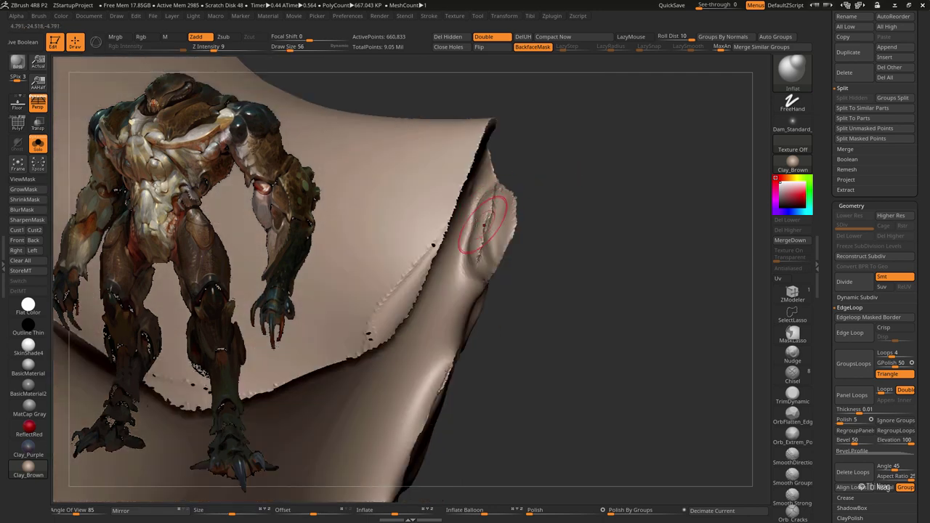
pyautogui.press('b')
pyautogui.press('c')
pyautogui.press('l')
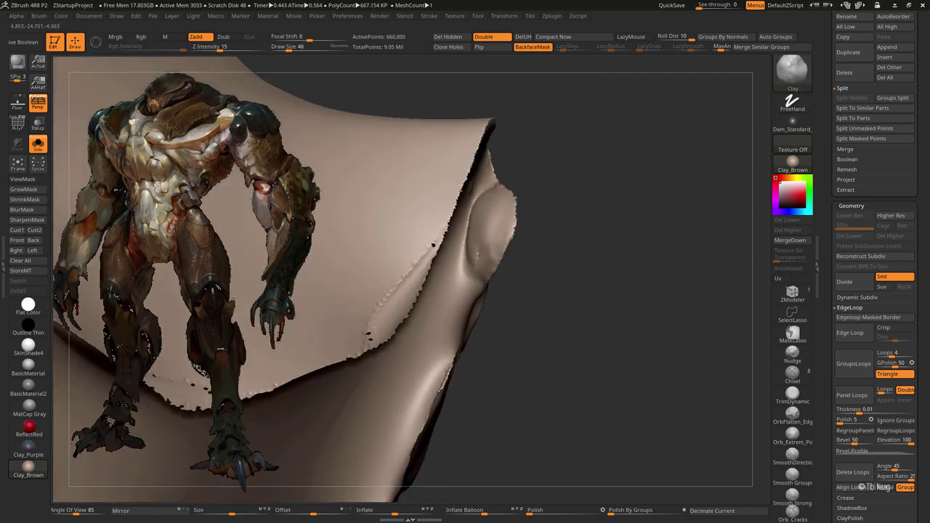
pyautogui.moveTo(474, 252)
pyautogui.mouseDown(button='right')
pyautogui.moveTo(574, 210)
pyautogui.moveTo(613, 176)
pyautogui.moveTo(461, 192)
pyautogui.mouseUp(button='right')
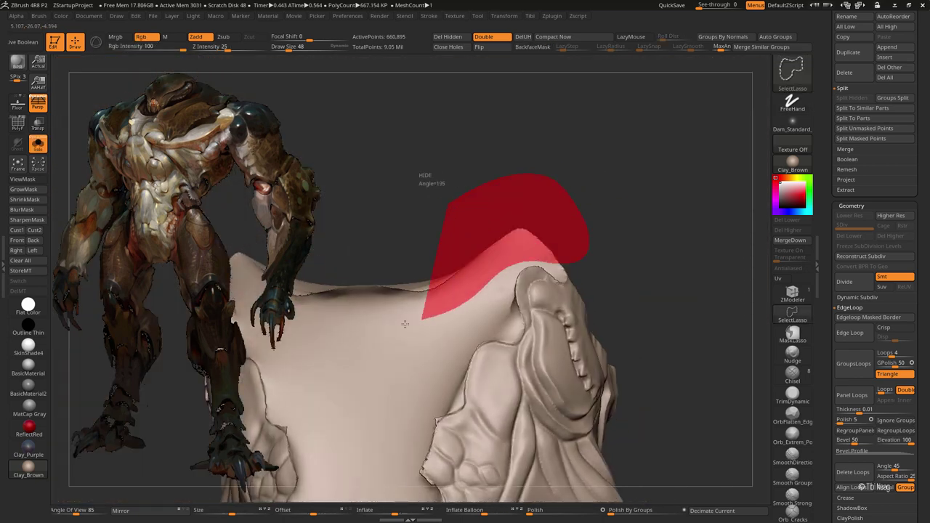
# Step: Lasso-hide the upper flap, delete the hidden mesh and close the resulting hole
pyautogui.keyDown('ctrl'); pyautogui.keyDown('alt'); pyautogui.keyDown('shift'); pyautogui.moveTo(544, 263); pyautogui.dragTo(410, 187); pyautogui.keyUp('shift'); pyautogui.keyUp('alt'); pyautogui.keyUp('ctrl')
pyautogui.moveTo(409, 187)
pyautogui.mouseDown(button='right')
pyautogui.moveTo(542, 124)
pyautogui.moveTo(508, 95)
pyautogui.mouseUp(button='right')
pyautogui.click(446, 37)
pyautogui.click(448, 47)
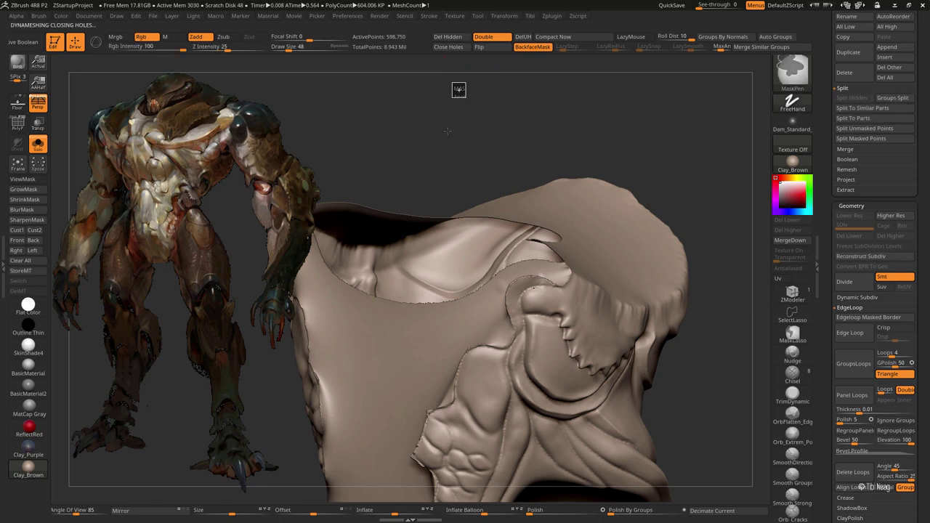
# Step: Smooth the new cap with strong smoothing and the hPolish brush
pyautogui.moveTo(530, 160); pyautogui.dragTo(460, 290, button='right')
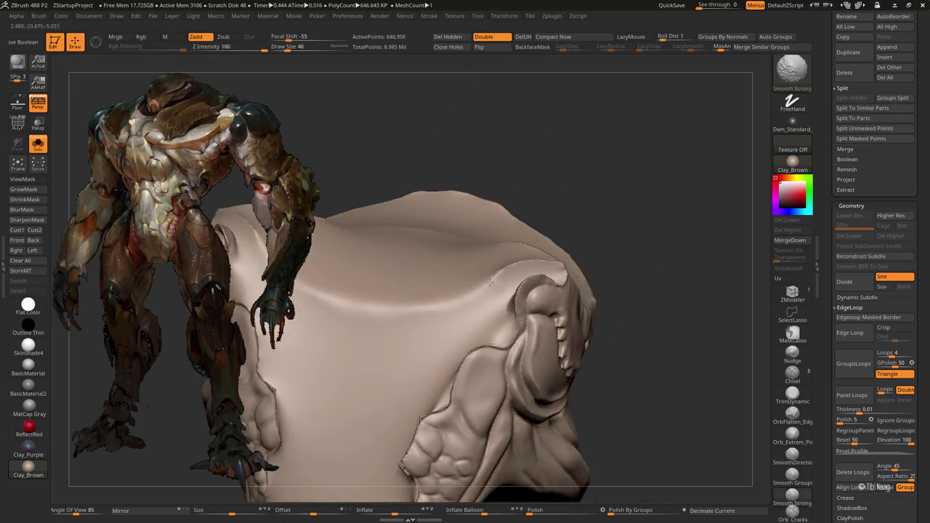
pyautogui.moveTo(318, 298)
pyautogui.mouseDown(button='right')
pyautogui.moveTo(499, 259)
pyautogui.moveTo(551, 259)
pyautogui.mouseUp(button='right')
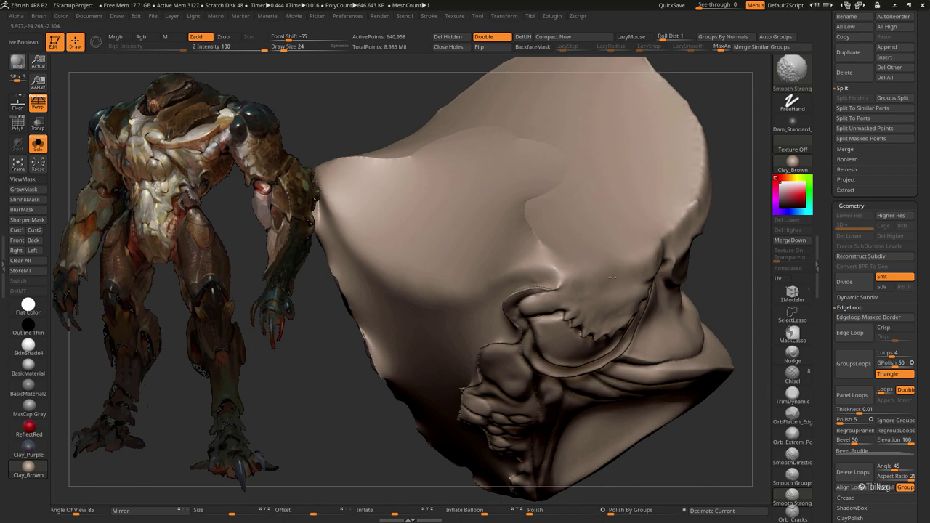
pyautogui.press('shift')
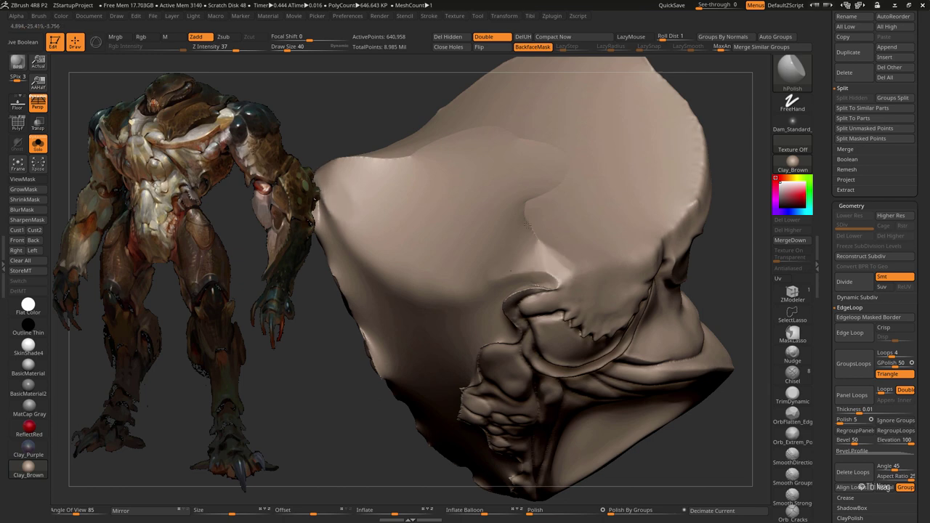
pyautogui.press('shift')
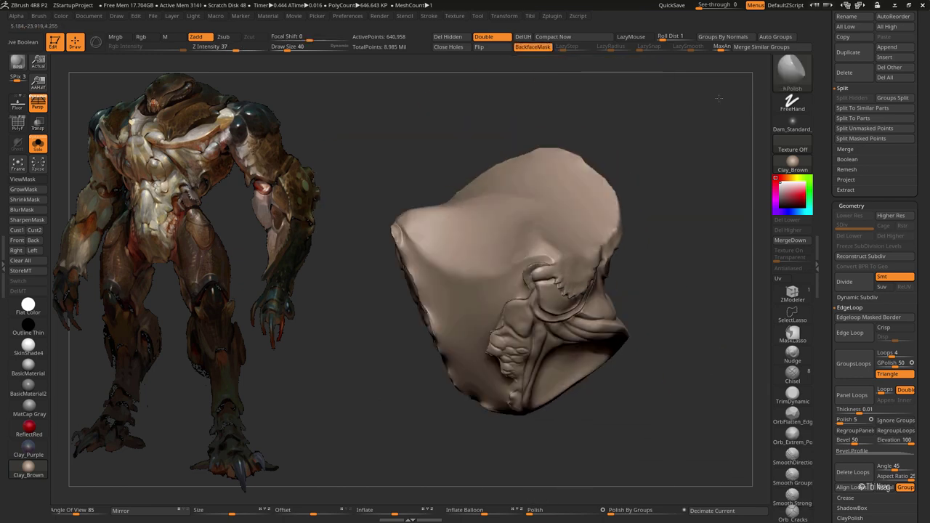
# Step: Reshape and build up the belly bumps on the torso with the Move and Clay brushes
pyautogui.moveTo(743, 133)
pyautogui.mouseDown()
pyautogui.moveTo(653, 133)
pyautogui.moveTo(661, 291)
pyautogui.moveTo(671, 268)
pyautogui.moveTo(366, 332)
pyautogui.mouseUp()
pyautogui.press('b')
pyautogui.press('m')
pyautogui.press('v')
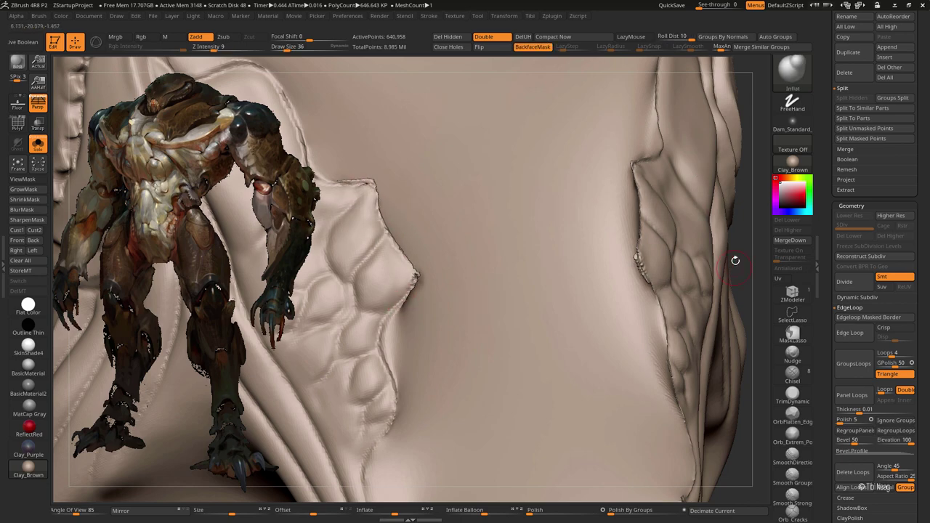
pyautogui.moveTo(736, 260)
pyautogui.mouseDown()
pyautogui.moveTo(375, 316)
pyautogui.moveTo(407, 233)
pyautogui.mouseUp()
pyautogui.press('b')
pyautogui.press('c')
pyautogui.press('l')
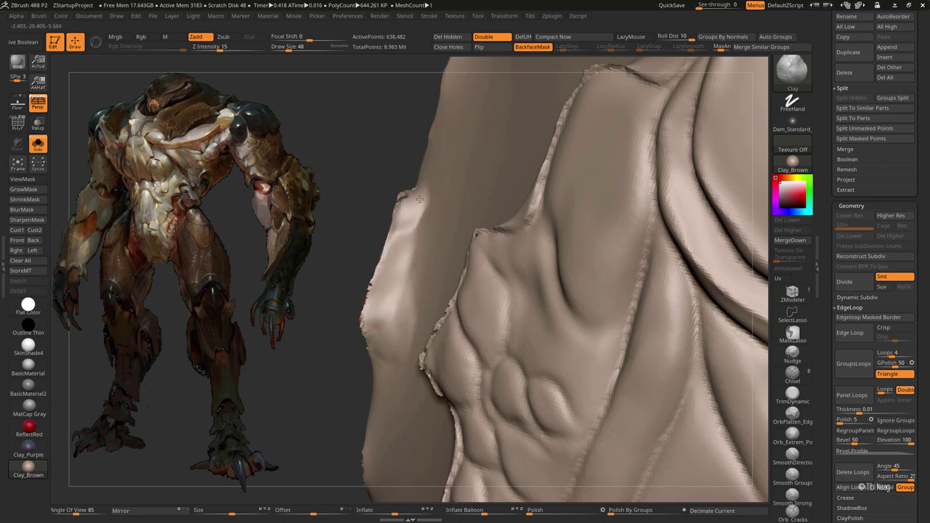
pyautogui.moveTo(305, 364)
pyautogui.mouseDown()
pyautogui.moveTo(290, 353)
pyautogui.moveTo(305, 361)
pyautogui.mouseUp()
pyautogui.moveTo(444, 380)
pyautogui.mouseDown()
pyautogui.moveTo(398, 381)
pyautogui.moveTo(409, 250)
pyautogui.moveTo(393, 222)
pyautogui.mouseUp()
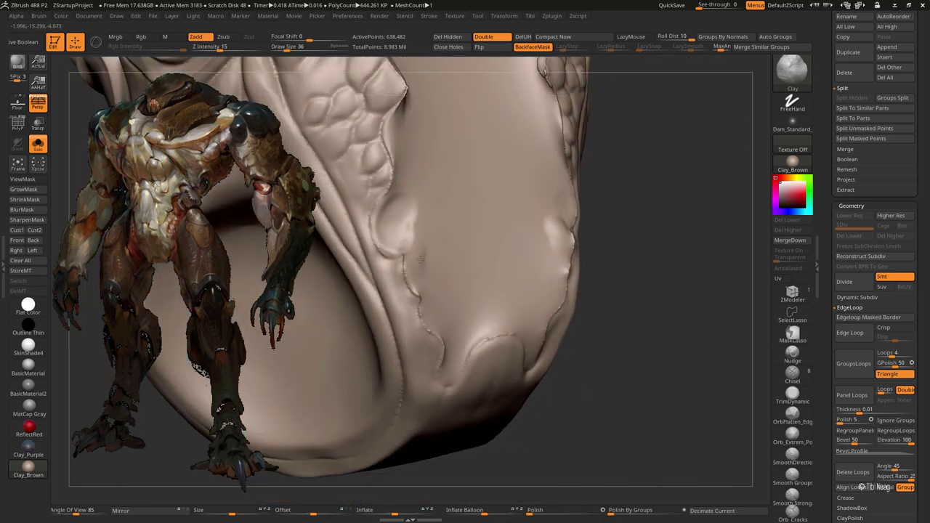
pyautogui.moveTo(421, 260); pyautogui.dragTo(404, 233)
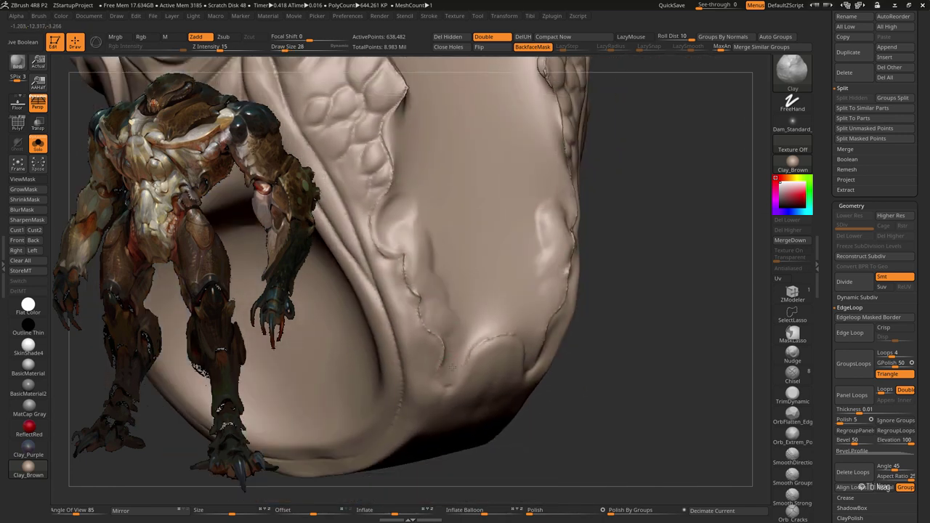
# Step: Zoom out to the whole bug and select the bug_parts_3 armor piece
pyautogui.moveTo(494, 321)
pyautogui.mouseDown()
pyautogui.moveTo(509, 291)
pyautogui.moveTo(539, 324)
pyautogui.mouseUp()
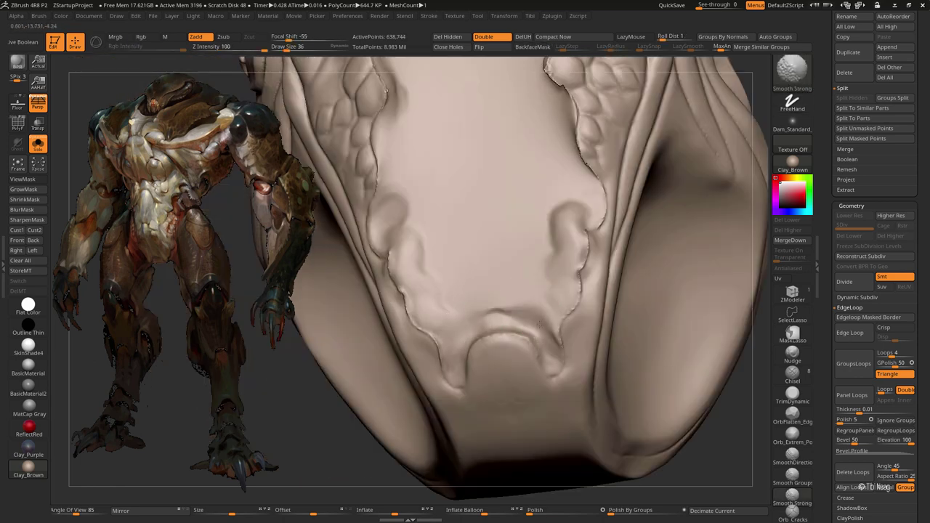
pyautogui.moveTo(306, 392)
pyautogui.mouseDown()
pyautogui.moveTo(270, 444)
pyautogui.moveTo(417, 342)
pyautogui.mouseUp()
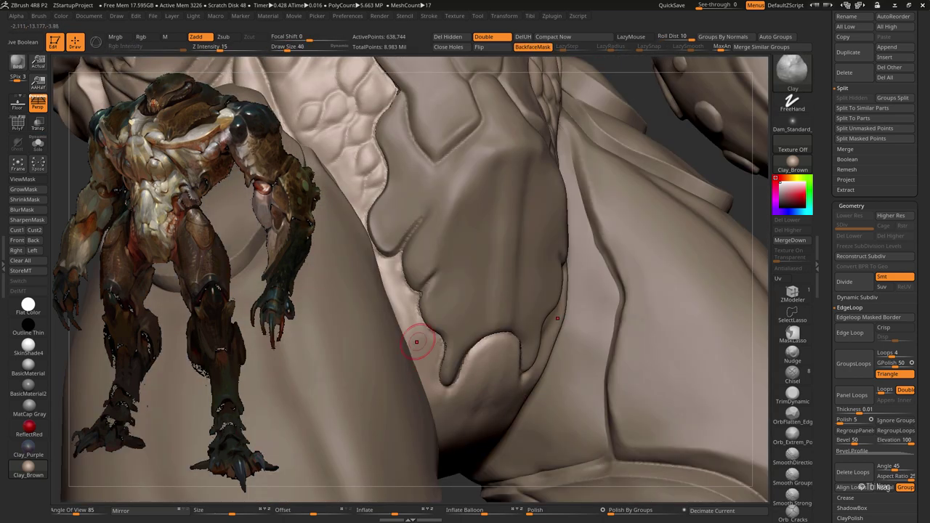
pyautogui.moveTo(531, 296)
pyautogui.keyDown('alt'); pyautogui.mouseDown()
pyautogui.moveTo(620, 314)
pyautogui.moveTo(620, 191)
pyautogui.moveTo(640, 227)
pyautogui.mouseUp(); pyautogui.keyUp('alt')
pyautogui.keyDown('alt'); pyautogui.click(614, 196); pyautogui.keyUp('alt')
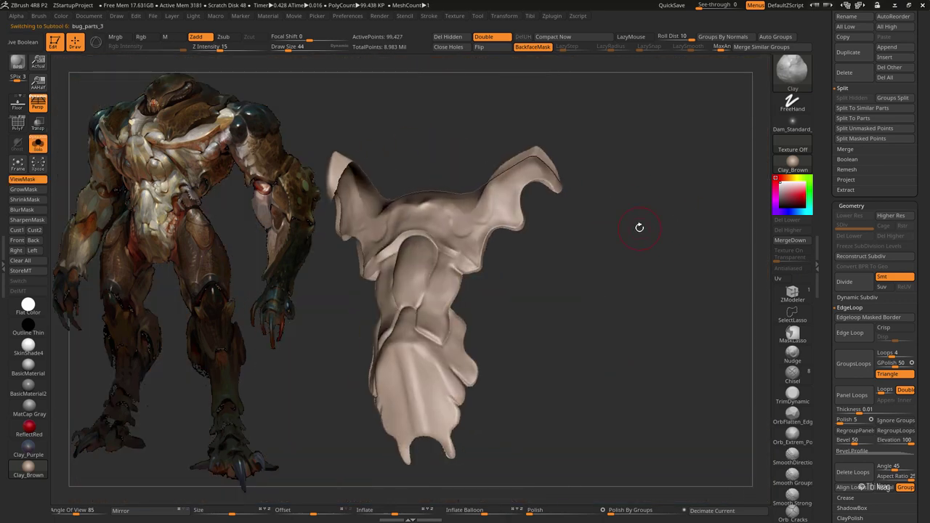
# Step: Isolate the bug_parts_3 piece again and tilt it to a new orientation with Transpose rotate
pyautogui.moveTo(448, 100); pyautogui.dragTo(450, 152)
pyautogui.press('w')
pyautogui.press('q')
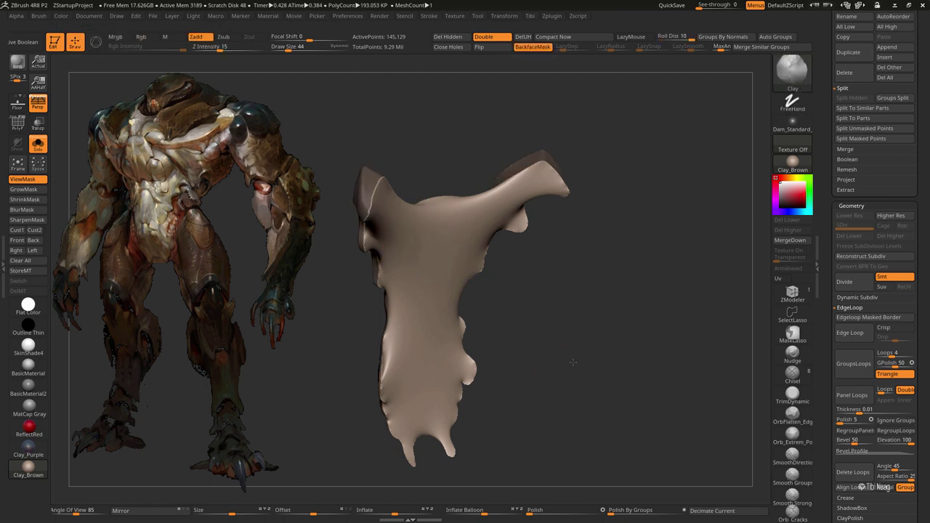
pyautogui.click(37, 143)
pyautogui.click(37, 143)
pyautogui.press('w')
pyautogui.moveTo(437, 317); pyautogui.dragTo(523, 352)
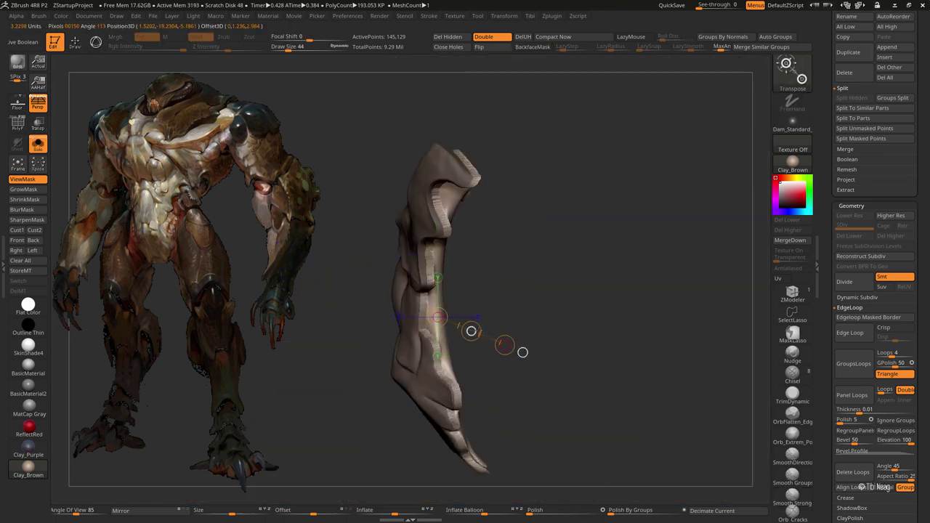
# Step: Build up the piece's broad face with the Clay brush and adjust it with the Move brush
pyautogui.press('q')
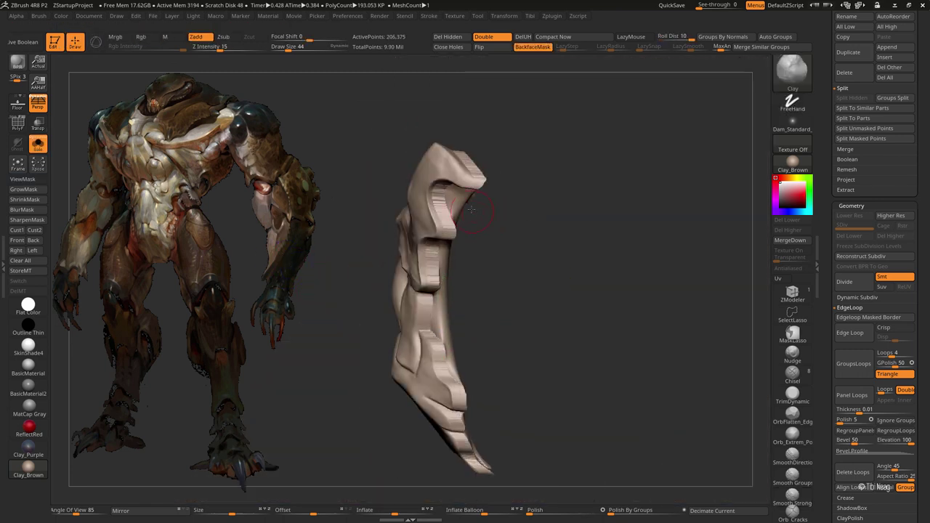
pyautogui.press('w')
pyautogui.press('q')
pyautogui.moveTo(477, 223)
pyautogui.mouseDown()
pyautogui.moveTo(497, 258)
pyautogui.moveTo(445, 283)
pyautogui.moveTo(509, 240)
pyautogui.moveTo(525, 246)
pyautogui.mouseUp()
pyautogui.press('b')
pyautogui.press('m')
pyautogui.press('v')
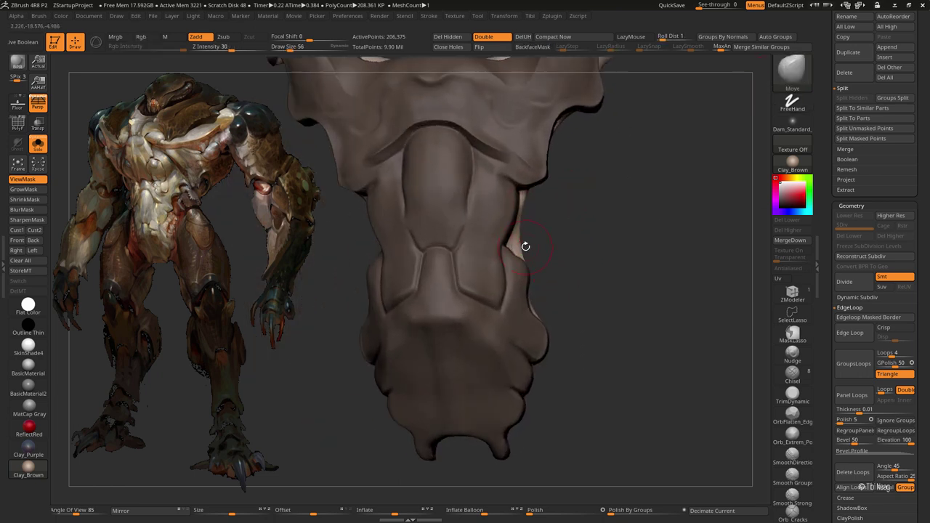
pyautogui.moveTo(541, 207)
pyautogui.mouseDown()
pyautogui.moveTo(620, 254)
pyautogui.moveTo(498, 270)
pyautogui.moveTo(600, 284)
pyautogui.moveTo(473, 170)
pyautogui.moveTo(499, 146)
pyautogui.moveTo(511, 153)
pyautogui.moveTo(411, 216)
pyautogui.mouseUp()
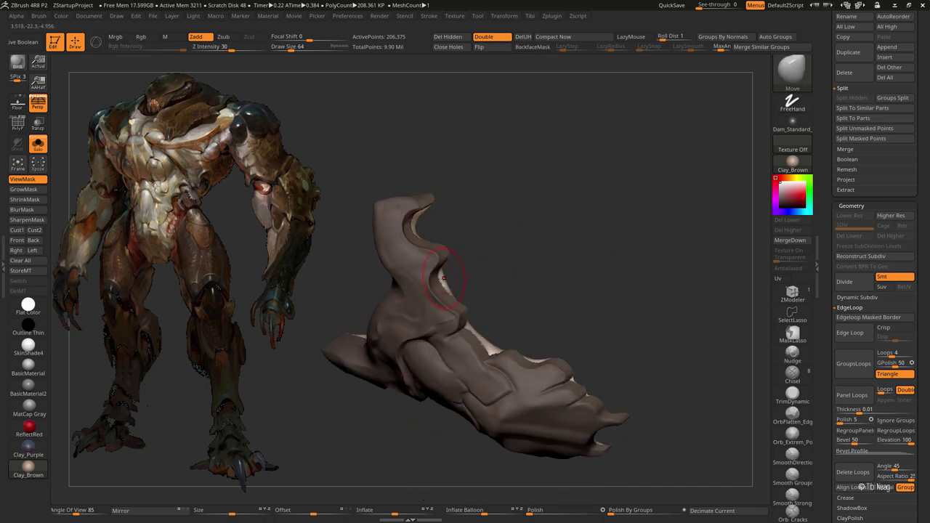
pyautogui.moveTo(531, 300)
pyautogui.mouseDown()
pyautogui.moveTo(632, 218)
pyautogui.moveTo(712, 182)
pyautogui.moveTo(644, 230)
pyautogui.mouseUp()
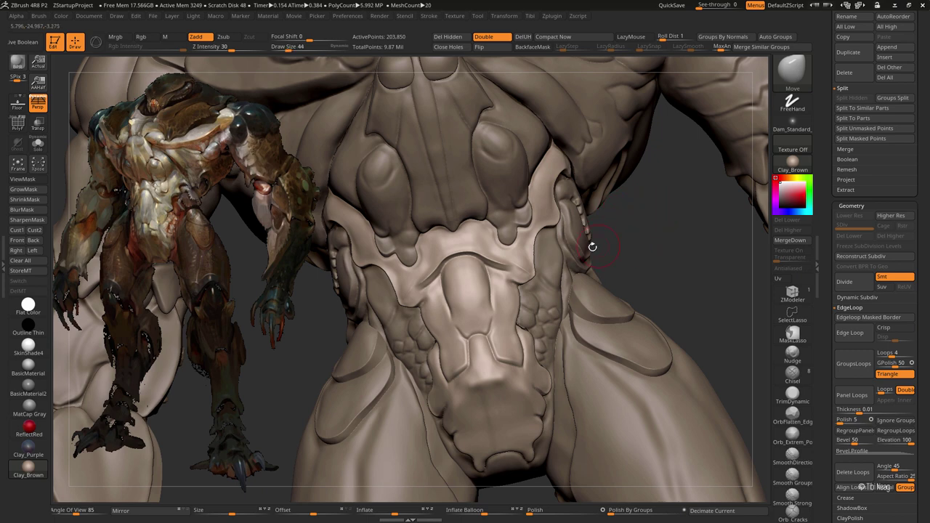
# Step: Select the DamStandard crease brush and reduce its lazy radius to 32
pyautogui.press('b')
pyautogui.press('d')
pyautogui.press('s')
pyautogui.moveTo(500, 263)
pyautogui.mouseDown()
pyautogui.moveTo(501, 96)
pyautogui.moveTo(558, 129)
pyautogui.mouseUp()
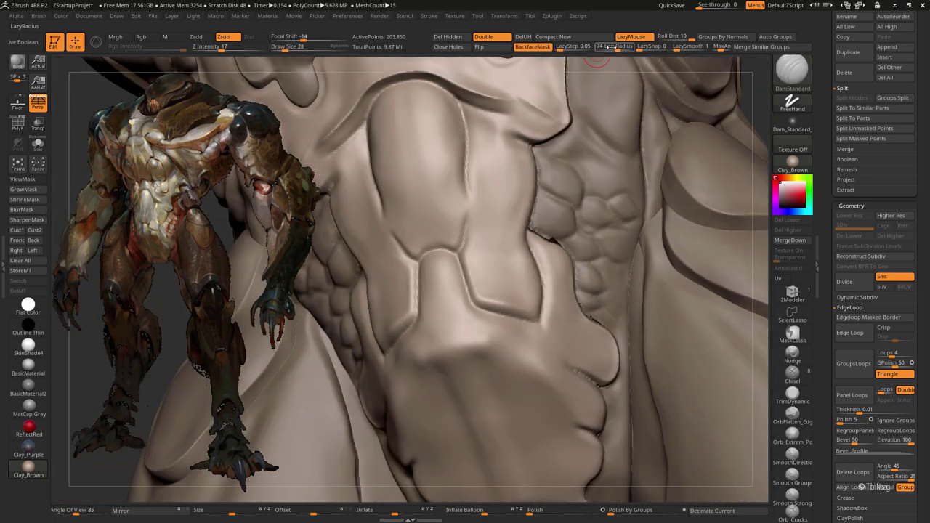
pyautogui.moveTo(609, 46); pyautogui.dragTo(600, 45)
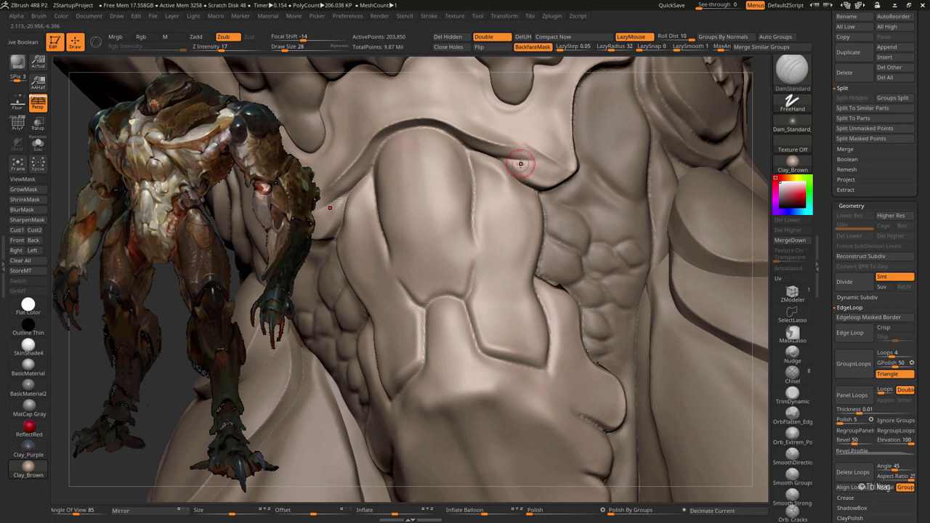
# Step: Solo the chest-and-pelvis piece, turn it front-on and show its polygroup colours
pyautogui.hotkey('alt', 's')
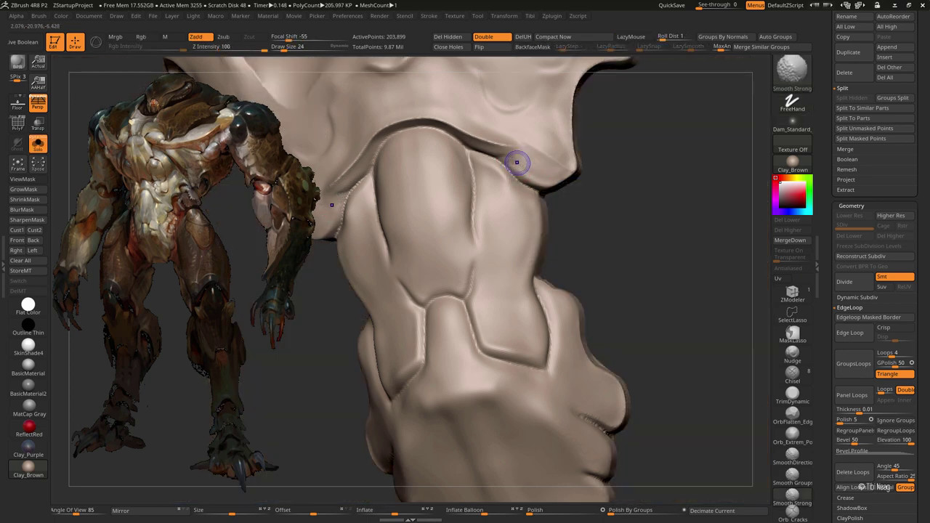
pyautogui.moveTo(633, 162); pyautogui.dragTo(578, 174)
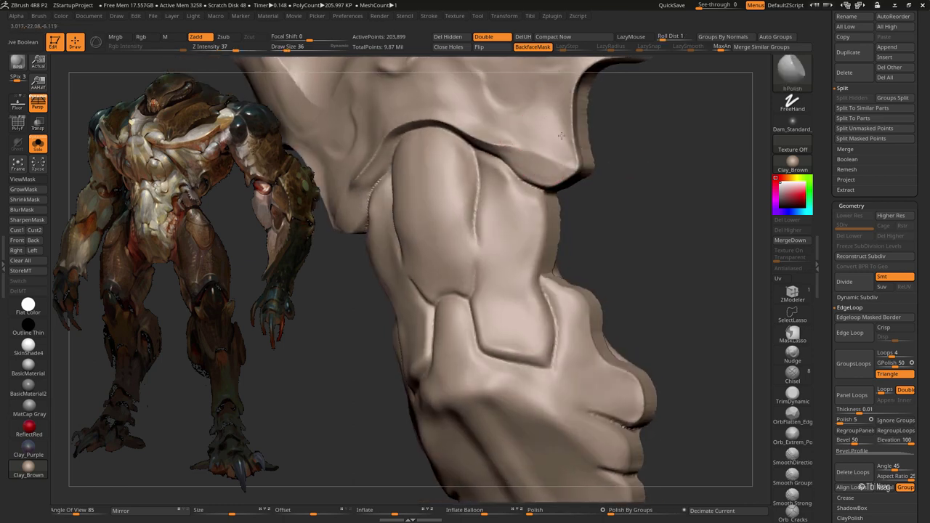
pyautogui.hotkey('alt', 's')
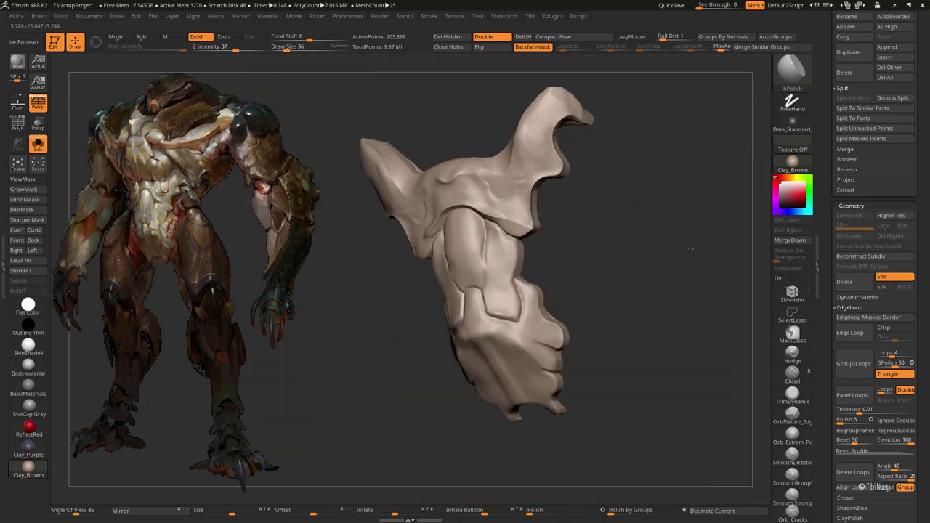
pyautogui.hotkey('alt', 's')
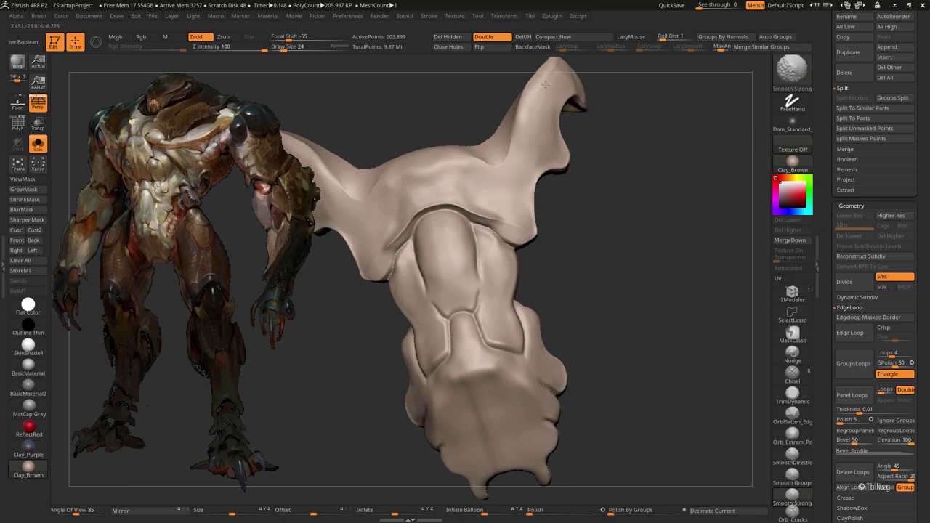
pyautogui.hotkey('alt', 's')
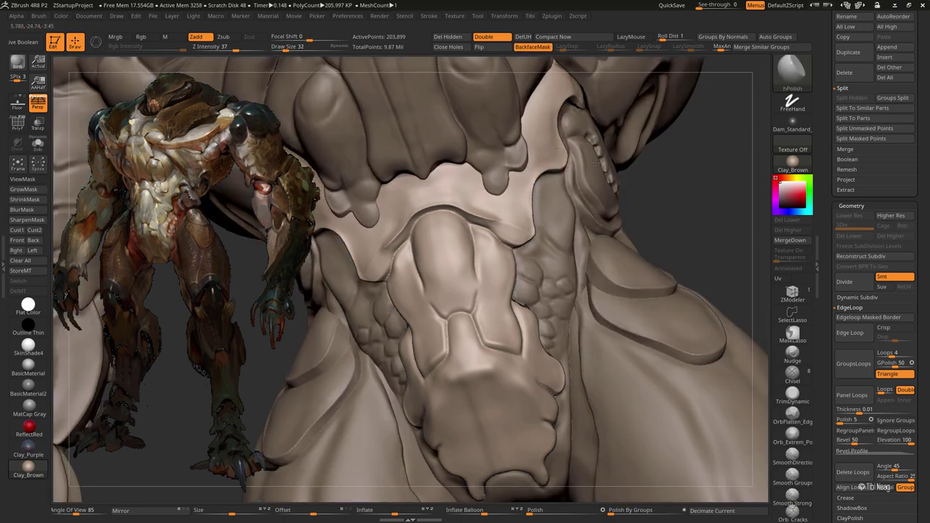
pyautogui.hotkey('alt', 's')
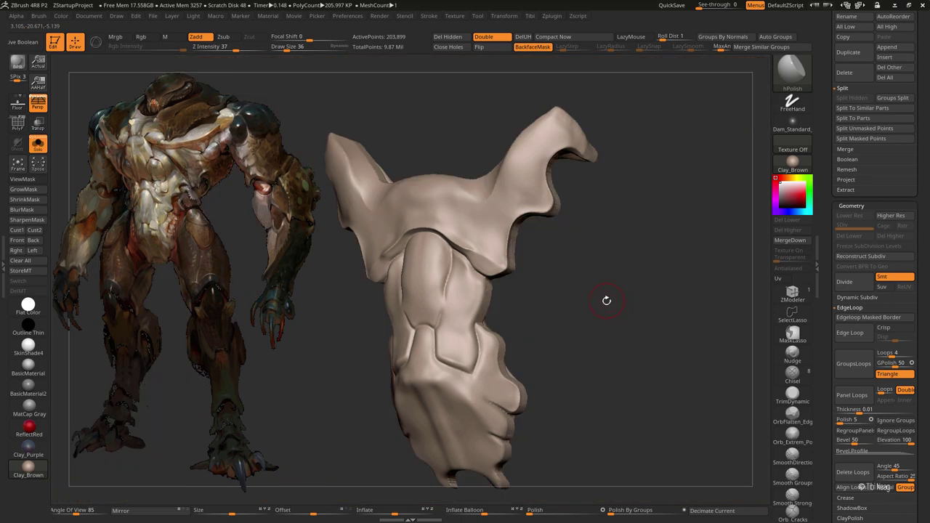
pyautogui.hotkey('shift', 'f')
pyautogui.moveTo(607, 300)
pyautogui.mouseDown()
pyautogui.moveTo(630, 253)
pyautogui.moveTo(638, 266)
pyautogui.moveTo(640, 255)
pyautogui.moveTo(582, 218)
pyautogui.mouseUp()
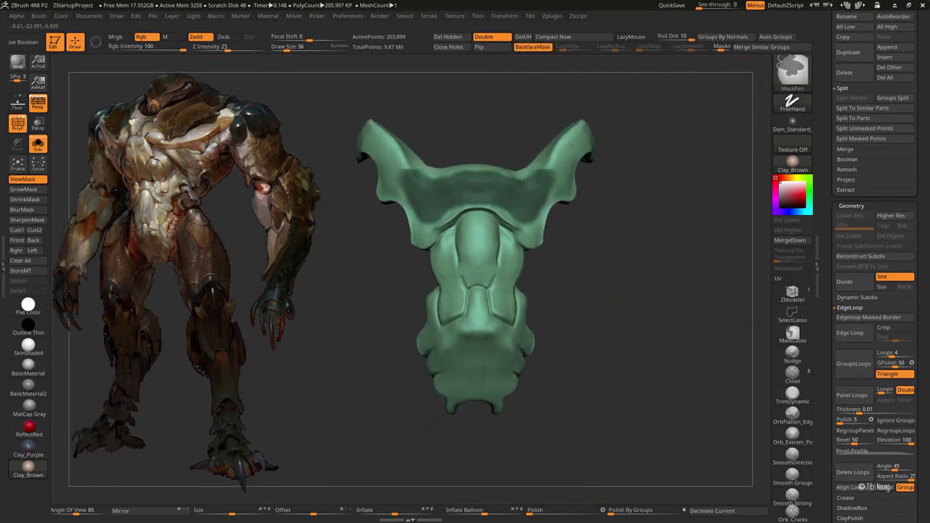
# Step: Mask the two wing sections, polygroup them and Groups Split them into a separate subtool
pyautogui.moveTo(530, 196)
pyautogui.keyDown('ctrl'); pyautogui.mouseDown()
pyautogui.moveTo(543, 204)
pyautogui.moveTo(616, 187)
pyautogui.mouseUp(); pyautogui.keyUp('ctrl')
pyautogui.hotkey('ctrl', 'w')
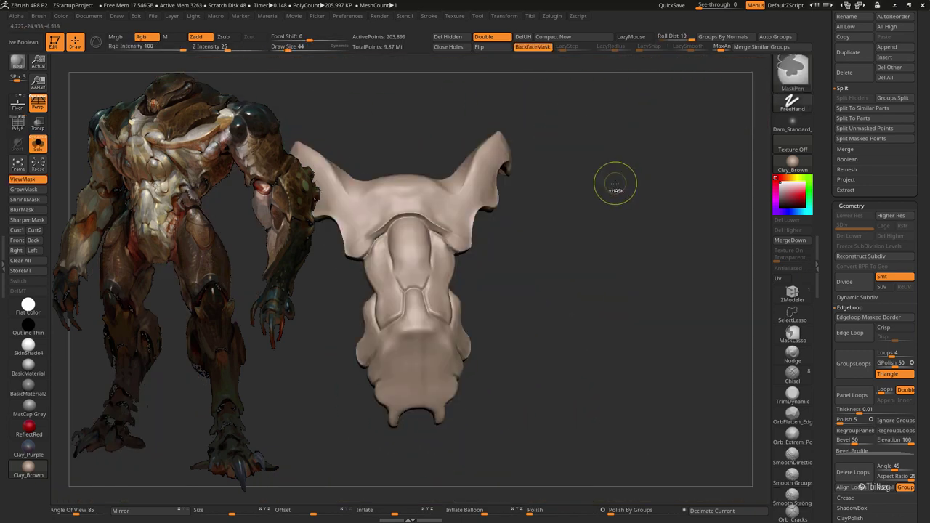
pyautogui.hotkey('shift', 'f')
pyautogui.click(895, 101)
pyautogui.click(713, 146)
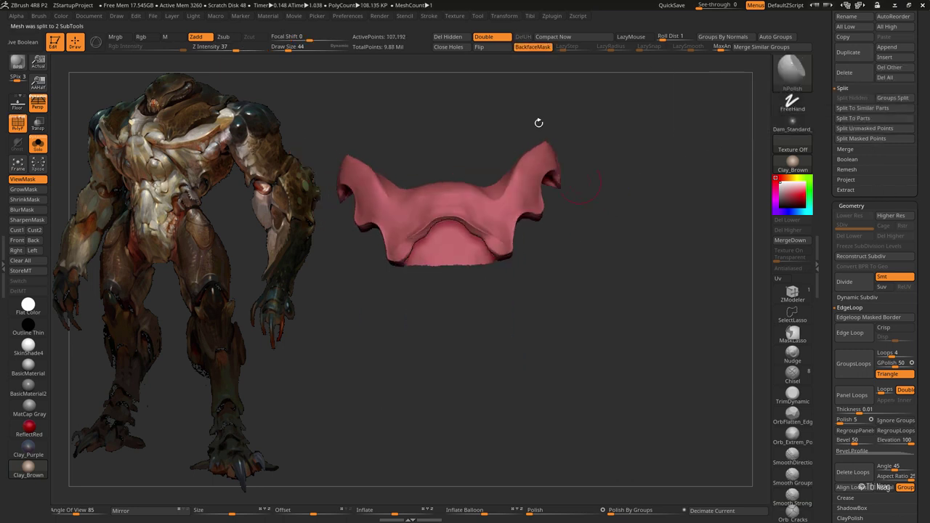
pyautogui.moveTo(539, 125)
pyautogui.mouseDown()
pyautogui.moveTo(473, 125)
pyautogui.moveTo(460, 314)
pyautogui.moveTo(415, 162)
pyautogui.moveTo(466, 225)
pyautogui.moveTo(553, 146)
pyautogui.mouseUp()
# Step: Trim and soften the creases on the winged piece with the TrimDynamic brush
pyautogui.hotkey('shift', 'f')
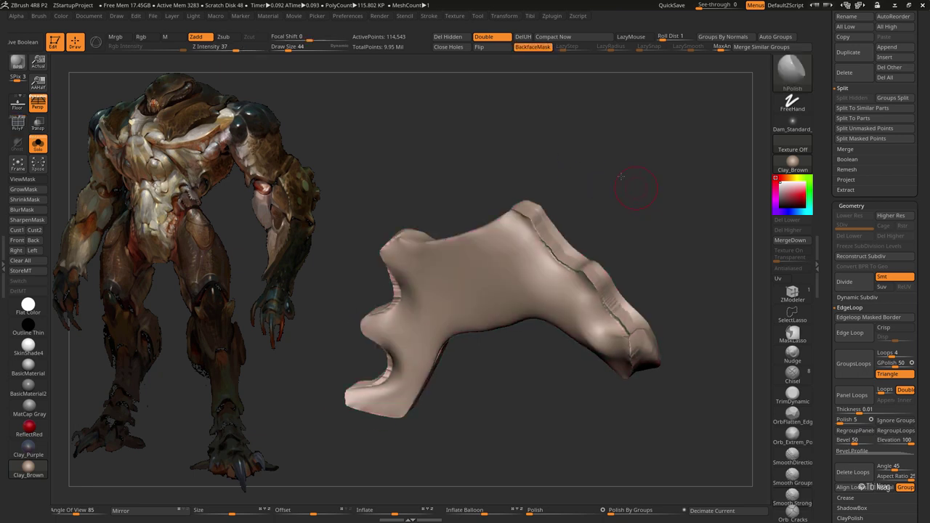
pyautogui.click(792, 393)
pyautogui.moveTo(712, 218); pyautogui.dragTo(492, 179)
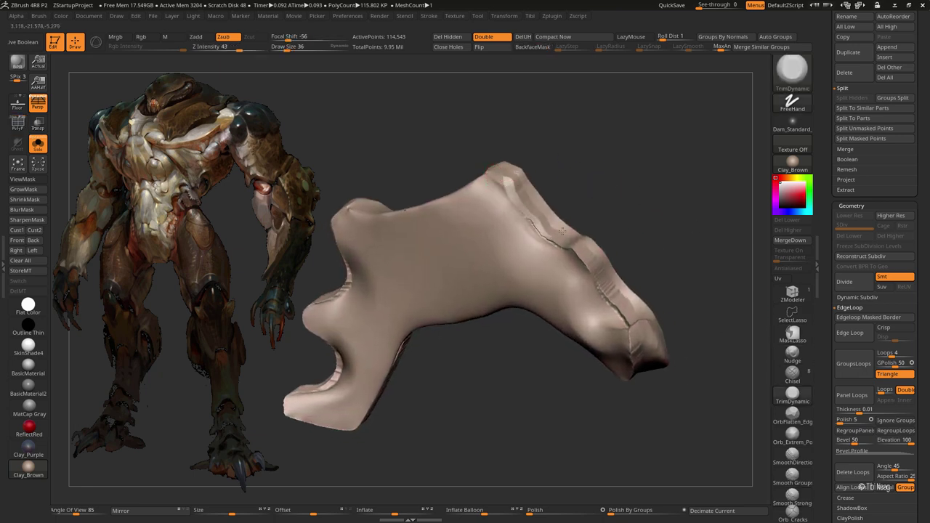
pyautogui.moveTo(562, 231)
pyautogui.mouseDown()
pyautogui.moveTo(603, 196)
pyautogui.moveTo(608, 280)
pyautogui.moveTo(596, 218)
pyautogui.moveTo(606, 155)
pyautogui.moveTo(453, 202)
pyautogui.mouseUp()
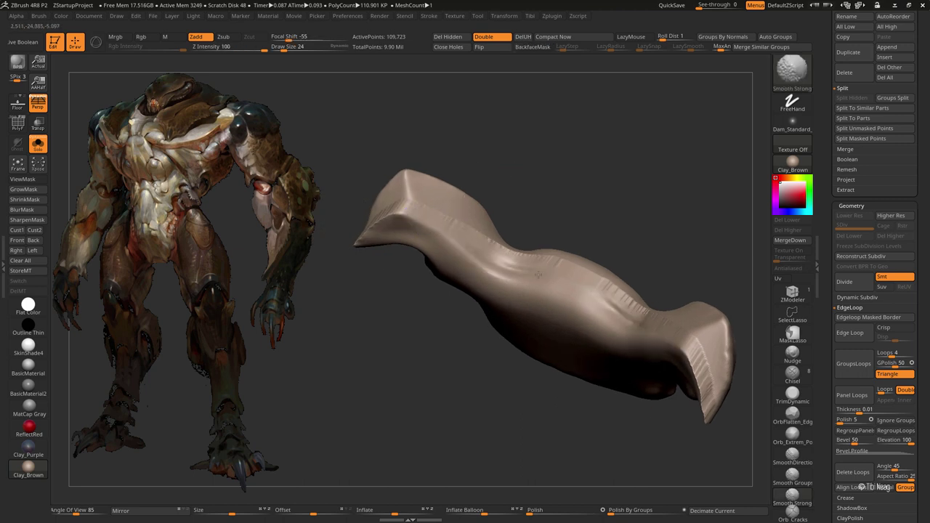
pyautogui.moveTo(537, 275); pyautogui.dragTo(645, 244)
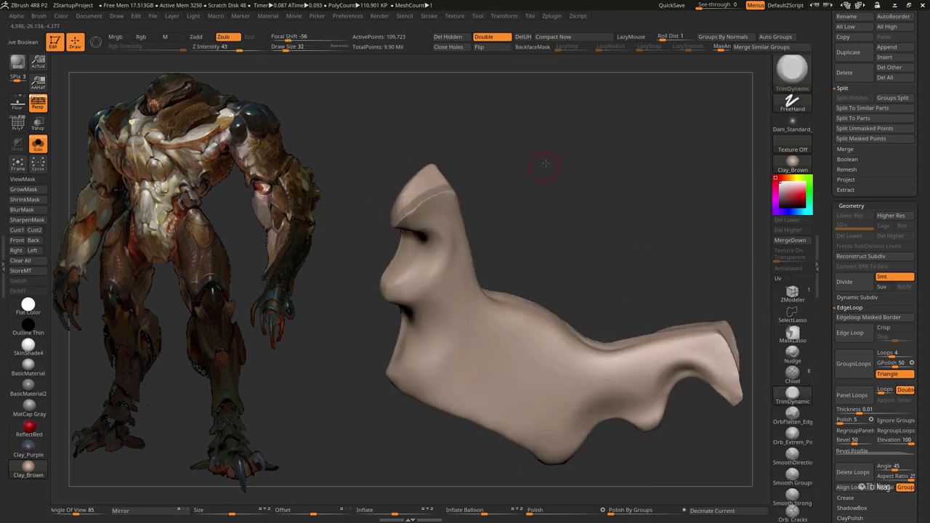
pyautogui.moveTo(544, 170)
pyautogui.mouseDown()
pyautogui.moveTo(484, 266)
pyautogui.moveTo(508, 220)
pyautogui.moveTo(623, 327)
pyautogui.mouseUp()
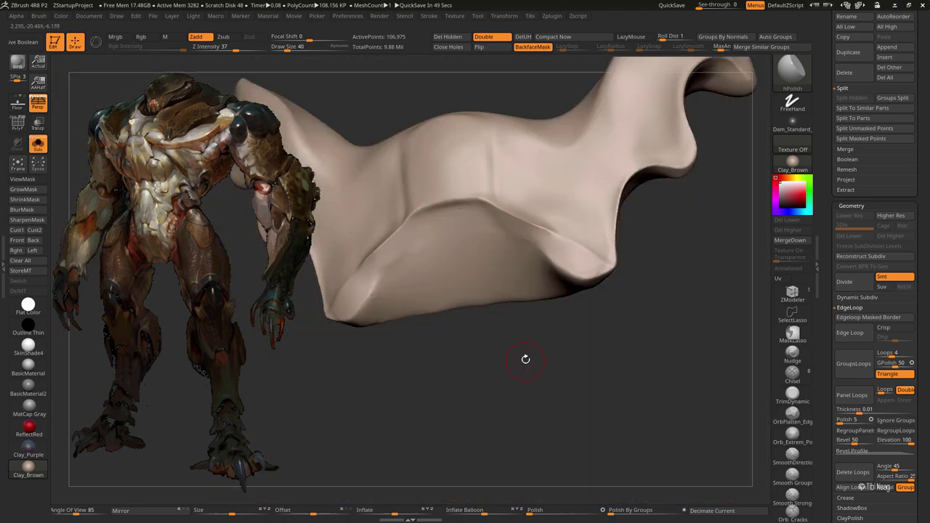
pyautogui.keyDown('alt'); pyautogui.moveTo(525, 359); pyautogui.dragTo(556, 312); pyautogui.keyUp('alt')
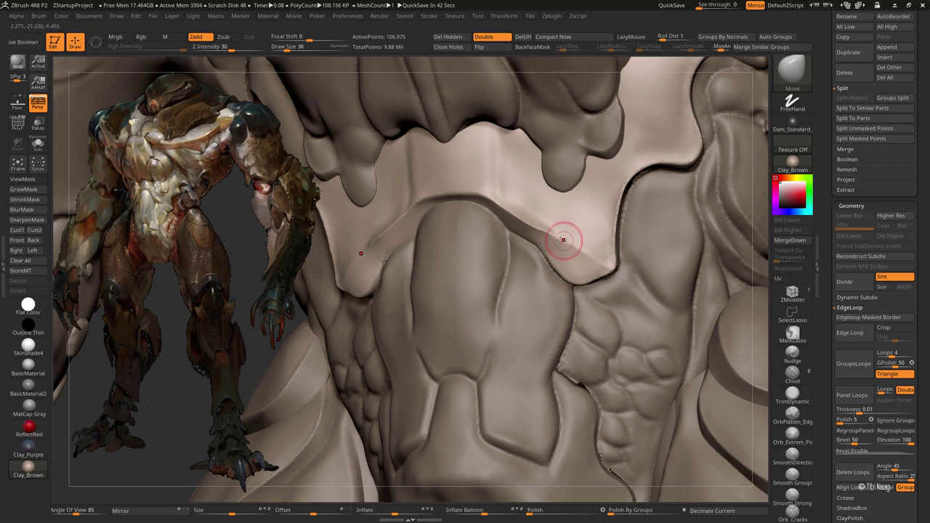
pyautogui.keyDown('shift'); pyautogui.moveTo(564, 240); pyautogui.dragTo(542, 231); pyautogui.keyUp('shift')
# Step: Frame the isolated winged piece and polish its surface with the hPolish brush
pyautogui.press('f')
pyautogui.moveTo(518, 321)
pyautogui.mouseDown()
pyautogui.moveTo(528, 347)
pyautogui.moveTo(517, 369)
pyautogui.moveTo(511, 285)
pyautogui.moveTo(498, 308)
pyautogui.mouseUp()
pyautogui.press('b')
pyautogui.press('h')
pyautogui.press('p')
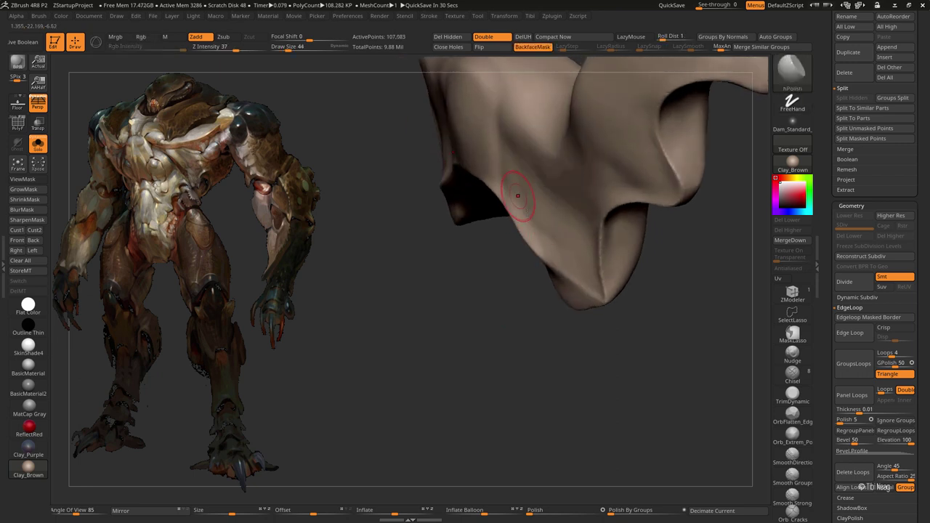
pyautogui.moveTo(542, 290)
pyautogui.mouseDown()
pyautogui.moveTo(571, 322)
pyautogui.moveTo(506, 349)
pyautogui.moveTo(593, 311)
pyautogui.mouseUp()
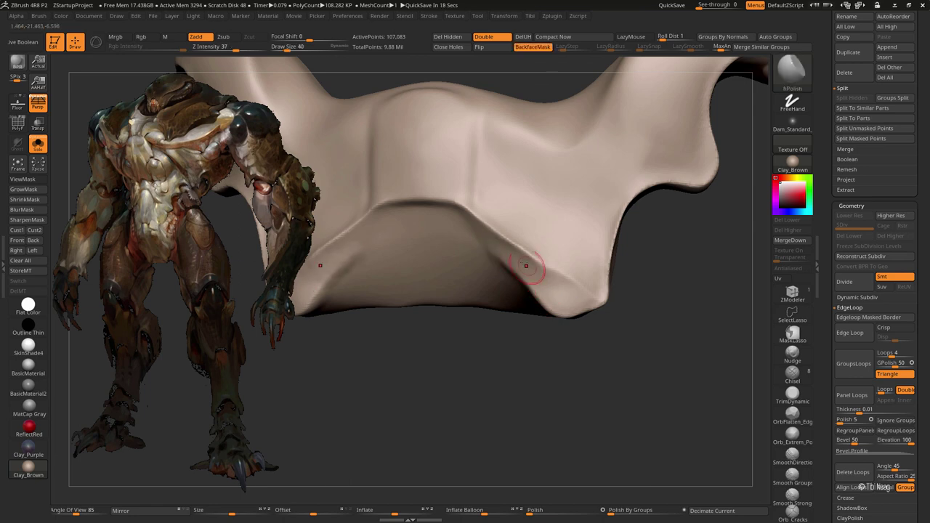
pyautogui.moveTo(560, 318); pyautogui.dragTo(545, 297)
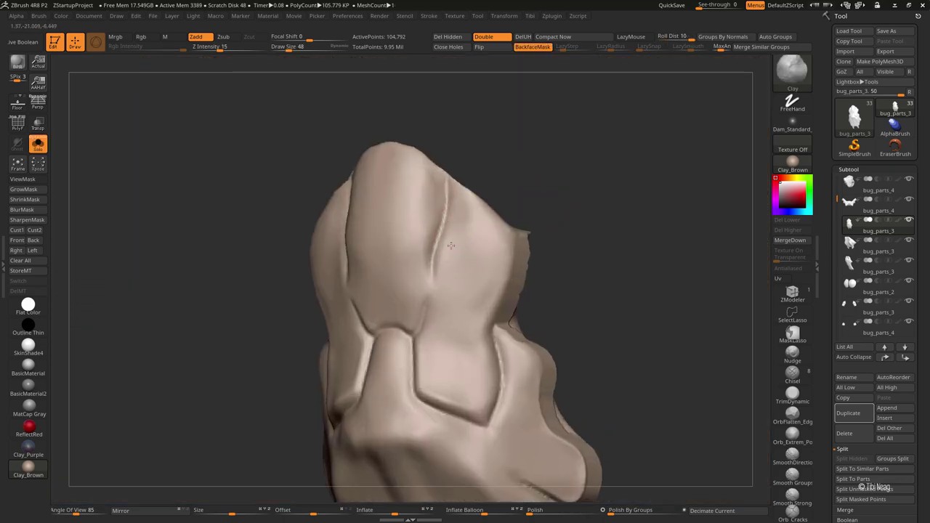
# Step: Smooth the abdomen piece's surface, switching to strong smoothing while orbiting around the chest area
pyautogui.moveTo(447, 307)
pyautogui.keyDown('shift'); pyautogui.mouseDown()
pyautogui.moveTo(487, 218)
pyautogui.moveTo(467, 243)
pyautogui.mouseUp(); pyautogui.keyUp('shift')
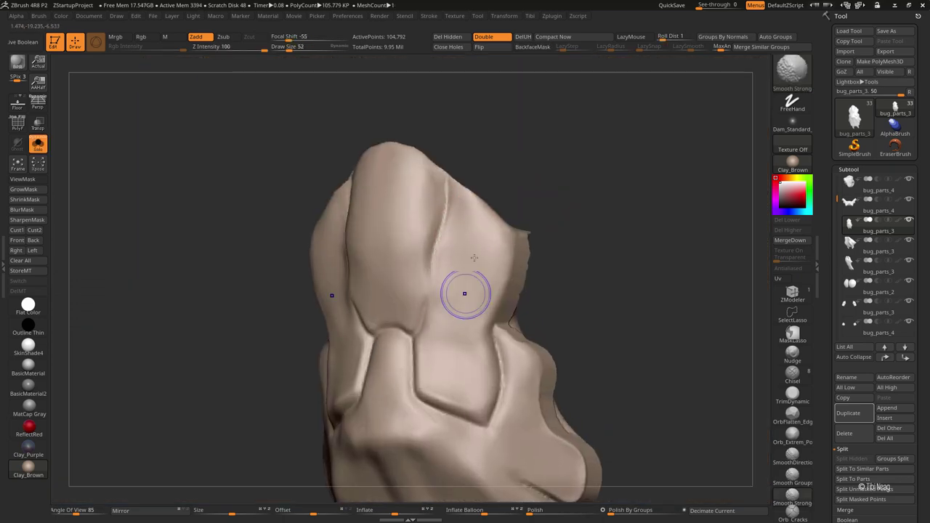
pyautogui.moveTo(521, 162); pyautogui.dragTo(385, 166)
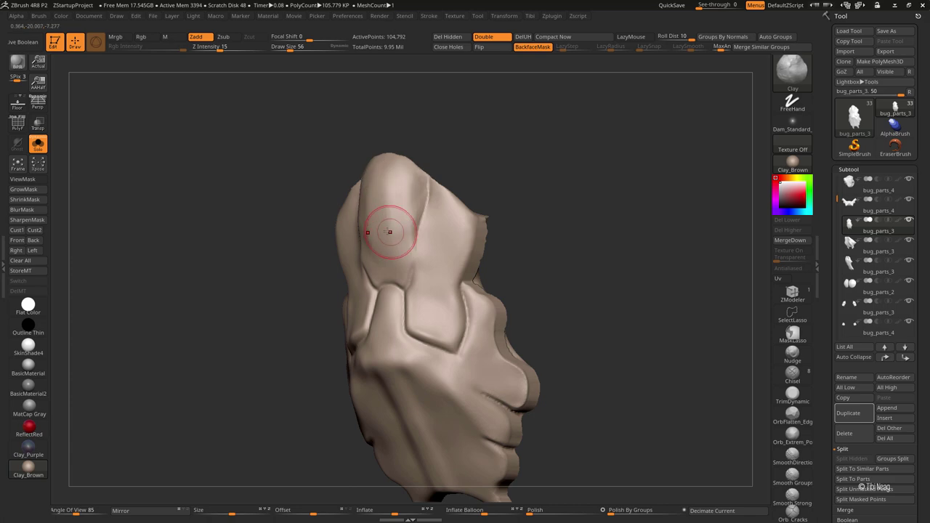
pyautogui.moveTo(477, 138); pyautogui.dragTo(281, 240)
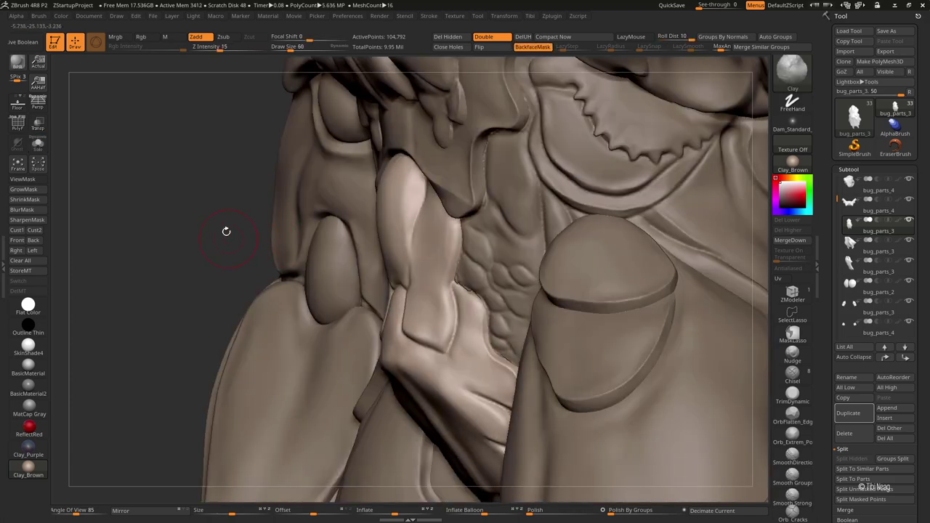
pyautogui.moveTo(226, 231); pyautogui.dragTo(571, 218)
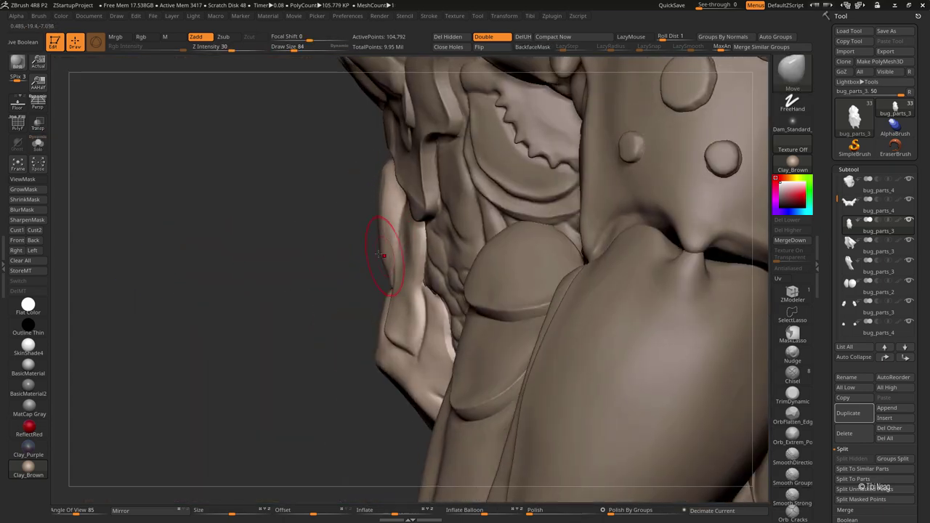
pyautogui.moveTo(357, 223); pyautogui.dragTo(393, 236)
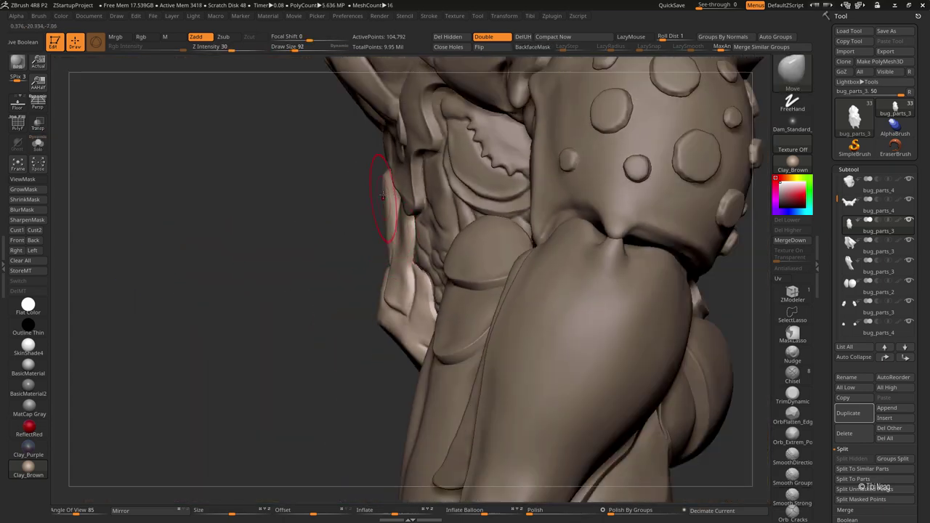
pyautogui.moveTo(383, 196)
pyautogui.mouseDown()
pyautogui.moveTo(369, 243)
pyautogui.moveTo(420, 232)
pyautogui.mouseUp()
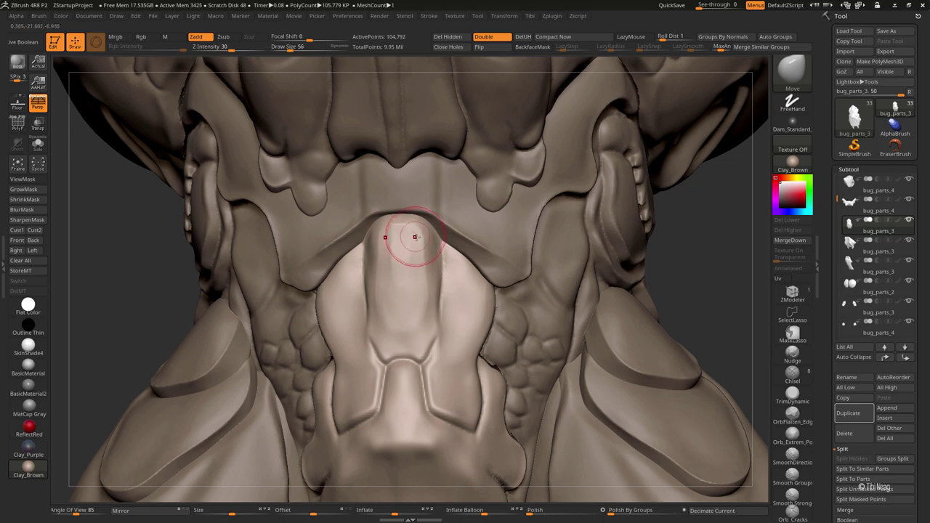
pyautogui.press('shift')
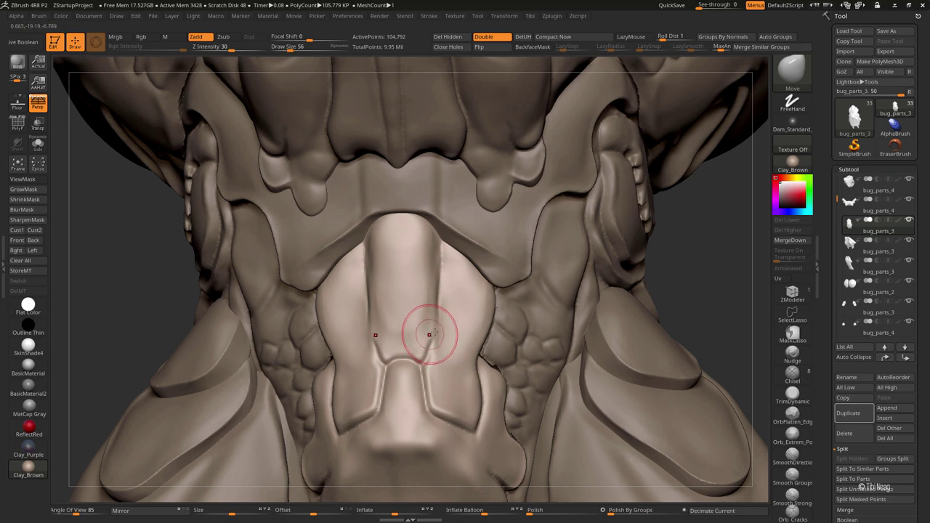
pyautogui.moveTo(711, 275); pyautogui.dragTo(691, 177, button='right')
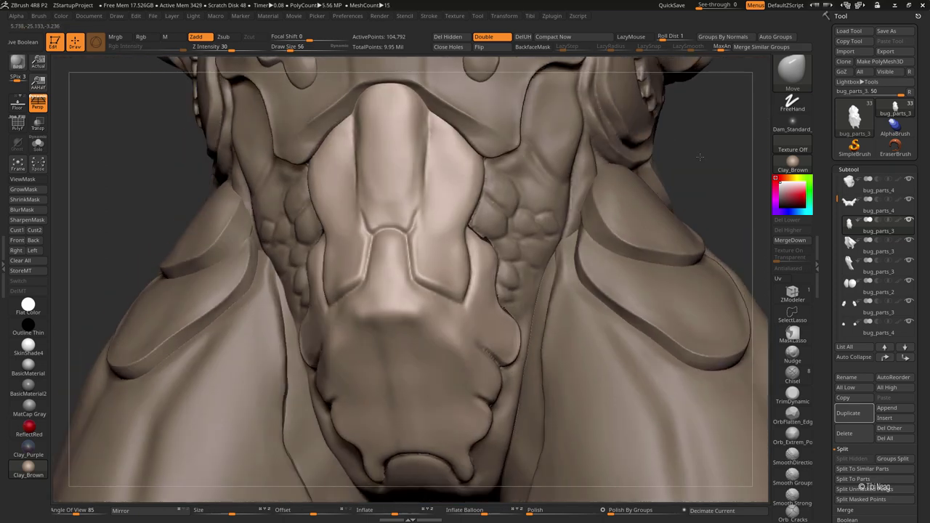
# Step: Isolate the abdomen piece with Solo and switch to the hPolish brush
pyautogui.hotkey('ctrl', 'shift', 's')
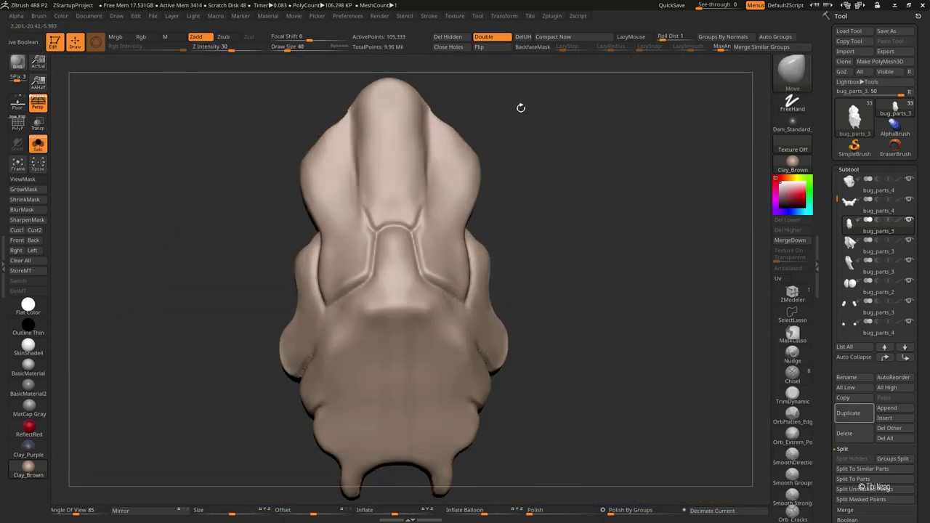
pyautogui.hotkey('ctrl', 'shift', 's')
pyautogui.moveTo(437, 152); pyautogui.dragTo(438, 132, button='right')
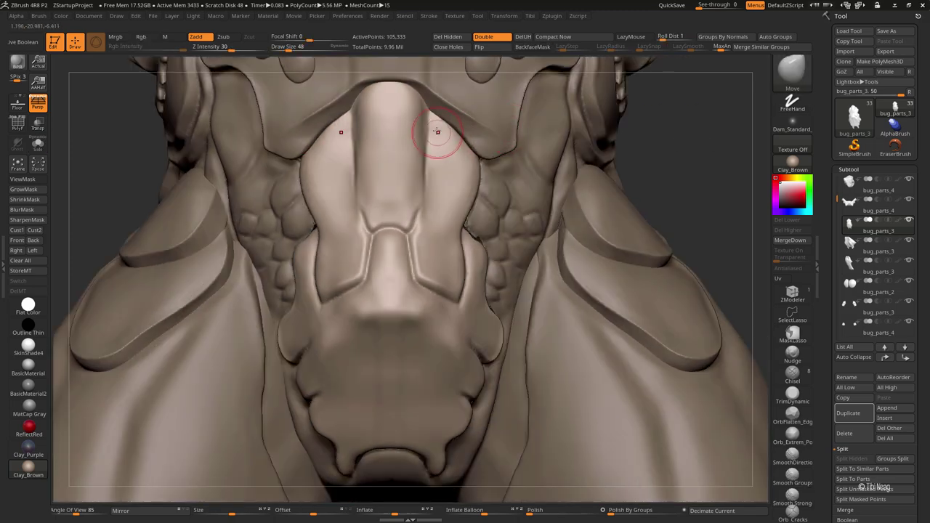
pyautogui.press('b')
pyautogui.press('h')
pyautogui.press('p')
pyautogui.hotkey('ctrl', 'shift', 's')
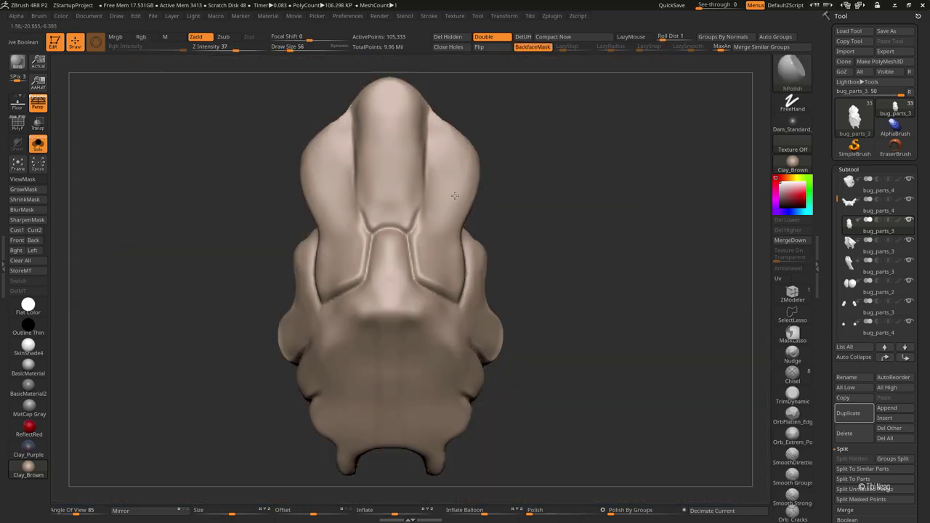
pyautogui.hotkey('ctrl', 'shift', 's')
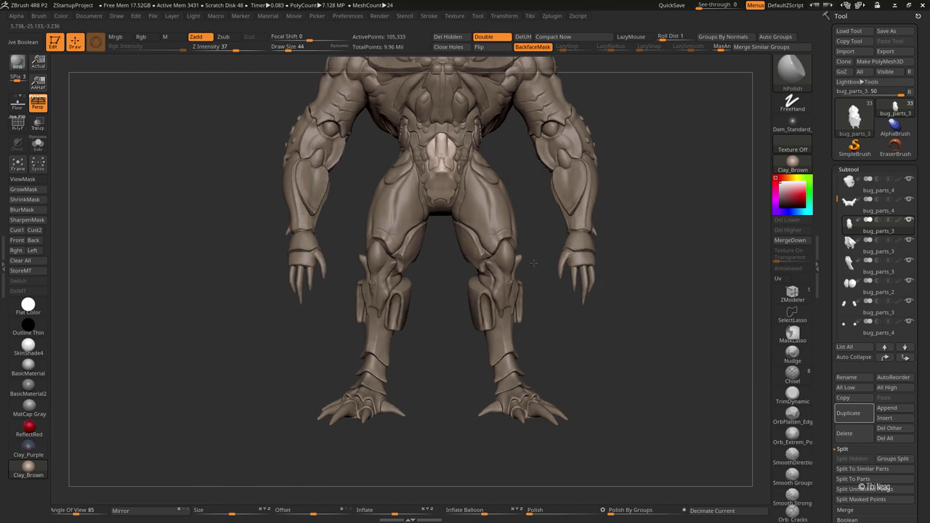
pyautogui.hotkey('ctrl', 'shift', 's')
pyautogui.moveTo(571, 183)
pyautogui.mouseDown()
pyautogui.moveTo(594, 151)
pyautogui.moveTo(547, 112)
pyautogui.moveTo(544, 150)
pyautogui.mouseUp()
# Step: Mask the lower half of the abdomen piece and make it a separate polygroup
pyautogui.hotkey('shift', 'f')
pyautogui.moveTo(109, 182)
pyautogui.keyDown('alt'); pyautogui.mouseDown()
pyautogui.moveTo(212, 233)
pyautogui.moveTo(290, 218)
pyautogui.mouseUp(); pyautogui.keyUp('alt')
pyautogui.keyDown('ctrl'); pyautogui.moveTo(414, 203); pyautogui.dragTo(472, 240); pyautogui.keyUp('ctrl')
pyautogui.moveTo(349, 233)
pyautogui.keyDown('ctrl'); pyautogui.mouseDown()
pyautogui.moveTo(479, 225)
pyautogui.moveTo(545, 193)
pyautogui.moveTo(519, 191)
pyautogui.moveTo(632, 218)
pyautogui.mouseUp(); pyautogui.keyUp('ctrl')
pyautogui.hotkey('shift', 'f')
pyautogui.hotkey('shift', 'f')
# Step: Split the abdomen piece by Groups Split into green upper and purple lower subtools, then inspect both
pyautogui.click(893, 458)
pyautogui.click(714, 450)
pyautogui.moveTo(556, 266); pyautogui.dragTo(564, 267)
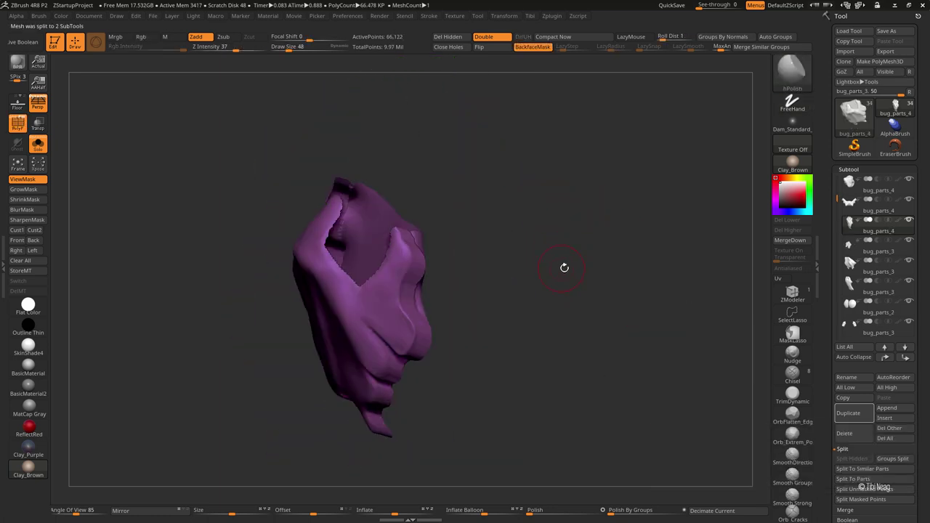
pyautogui.press('Down')
pyautogui.moveTo(546, 185)
pyautogui.mouseDown()
pyautogui.moveTo(563, 222)
pyautogui.moveTo(465, 87)
pyautogui.mouseUp()
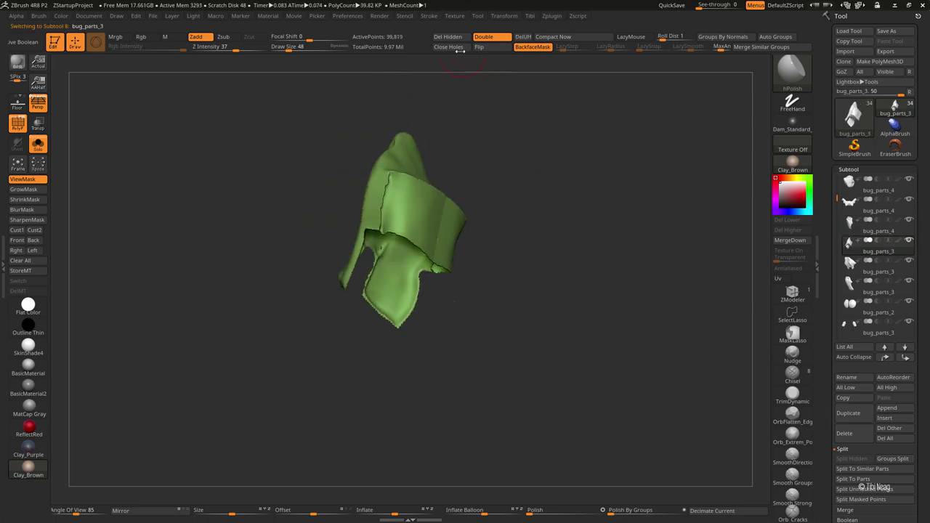
pyautogui.moveTo(460, 49)
pyautogui.mouseDown()
pyautogui.moveTo(504, 143)
pyautogui.moveTo(519, 98)
pyautogui.moveTo(546, 162)
pyautogui.moveTo(465, 80)
pyautogui.moveTo(468, 155)
pyautogui.mouseUp()
# Step: Hide the polygroup colours and solo the lower abdomen piece, turned to a side view
pyautogui.press('Up')
pyautogui.hotkey('shift', 'f')
pyautogui.press('w')
pyautogui.press('q')
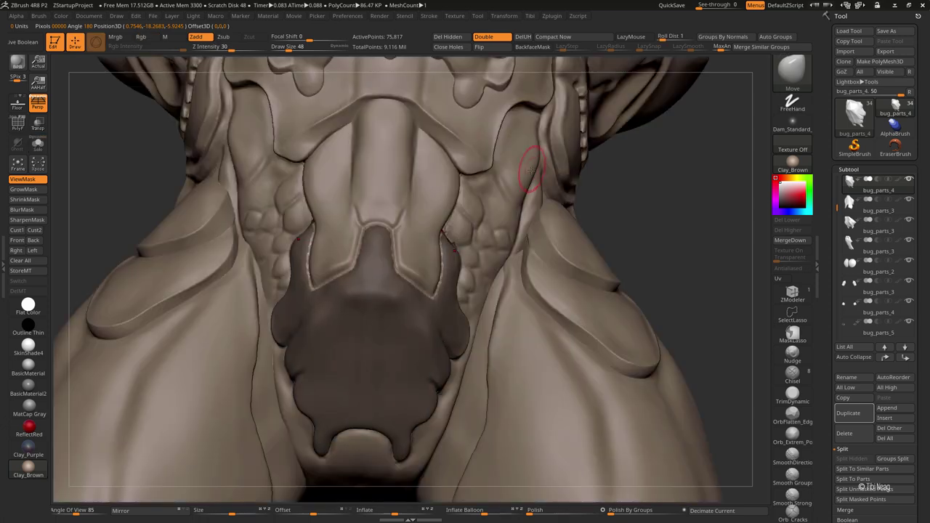
pyautogui.press('w')
pyautogui.press('q')
pyautogui.hotkey('alt', 's')
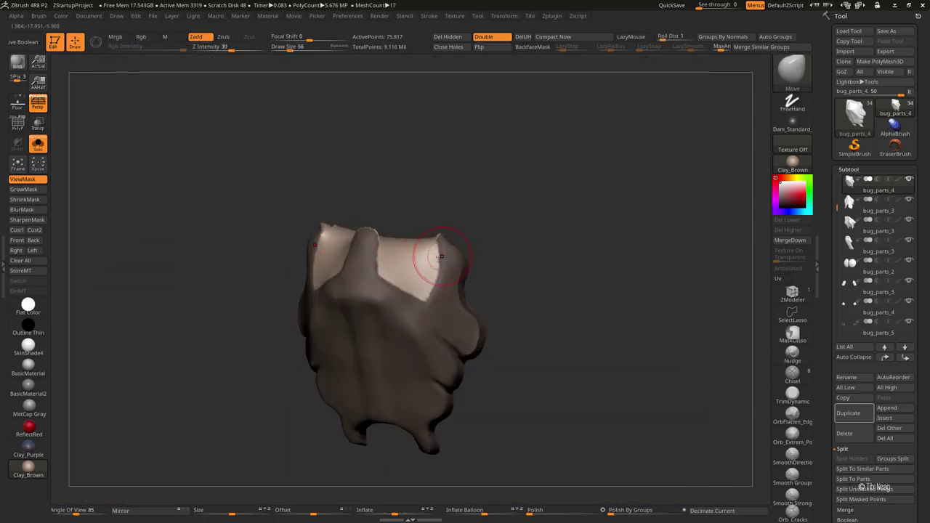
pyautogui.moveTo(301, 181)
pyautogui.mouseDown()
pyautogui.moveTo(424, 256)
pyautogui.moveTo(465, 232)
pyautogui.moveTo(416, 269)
pyautogui.moveTo(475, 182)
pyautogui.moveTo(528, 152)
pyautogui.moveTo(414, 146)
pyautogui.moveTo(409, 274)
pyautogui.moveTo(492, 160)
pyautogui.moveTo(533, 157)
pyautogui.mouseUp()
# Step: Isolate the split plate, inspect its sides from several angles, and pick the Move brush
pyautogui.hotkey('ctrl', 'shift', 's')
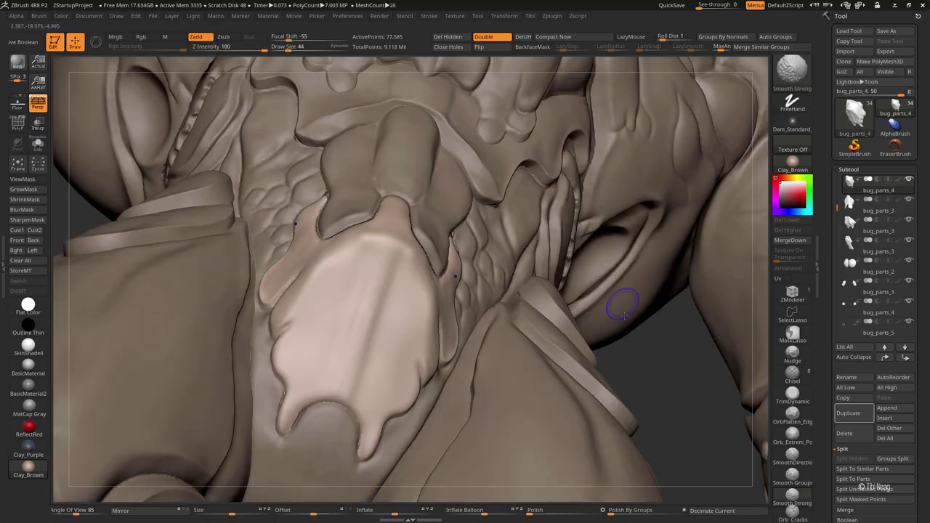
pyautogui.hotkey('ctrl', 'shift', 's')
pyautogui.moveTo(631, 276); pyautogui.dragTo(564, 298)
pyautogui.moveTo(508, 218); pyautogui.dragTo(451, 249)
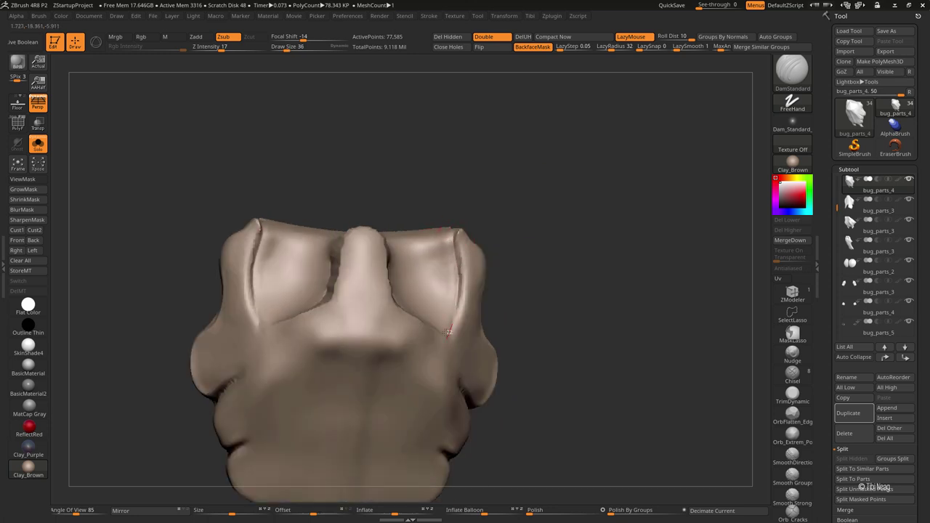
pyautogui.moveTo(447, 332); pyautogui.dragTo(426, 335, button='right')
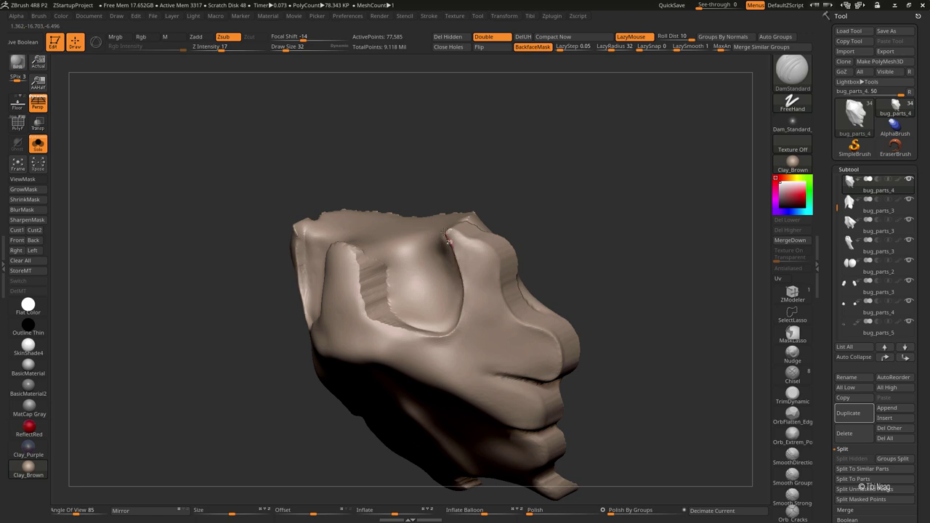
pyautogui.moveTo(448, 236)
pyautogui.mouseDown(button='right')
pyautogui.moveTo(524, 141)
pyautogui.moveTo(482, 170)
pyautogui.mouseUp(button='right')
pyautogui.press('b')
pyautogui.press('m')
pyautogui.press('v')
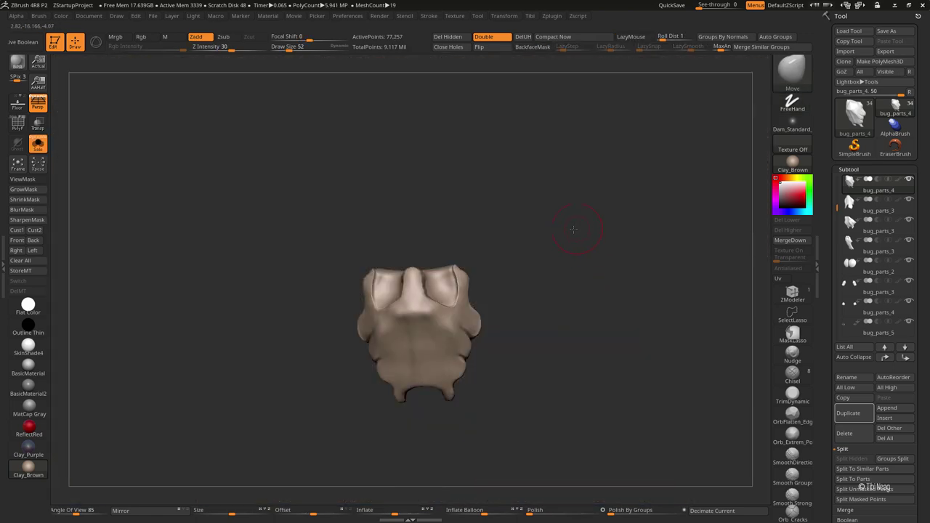
pyautogui.moveTo(447, 279); pyautogui.dragTo(359, 266, button='right')
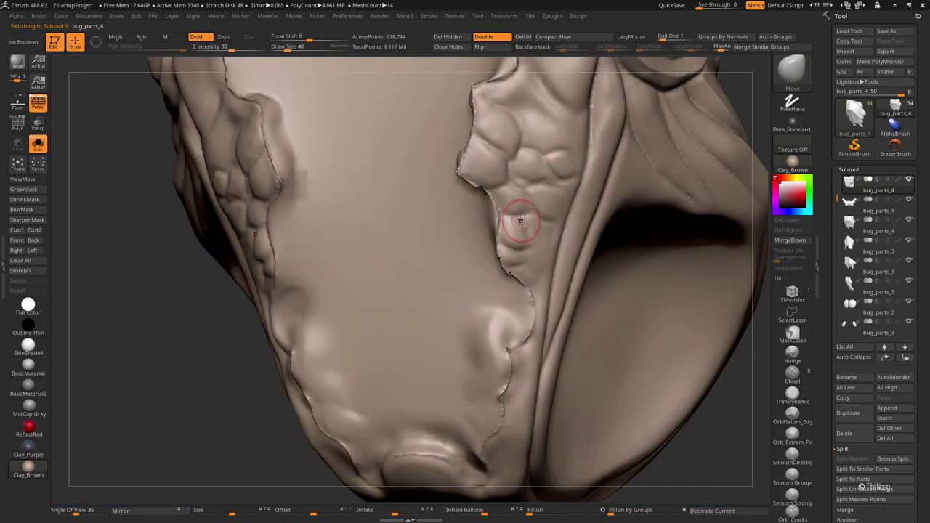
# Step: Solo bug_parts_4, build up its side areas with the Clay brush, then switch to Smooth Strong
pyautogui.keyDown('alt'); pyautogui.click(525, 224); pyautogui.keyUp('alt')
pyautogui.hotkey('alt', 's')
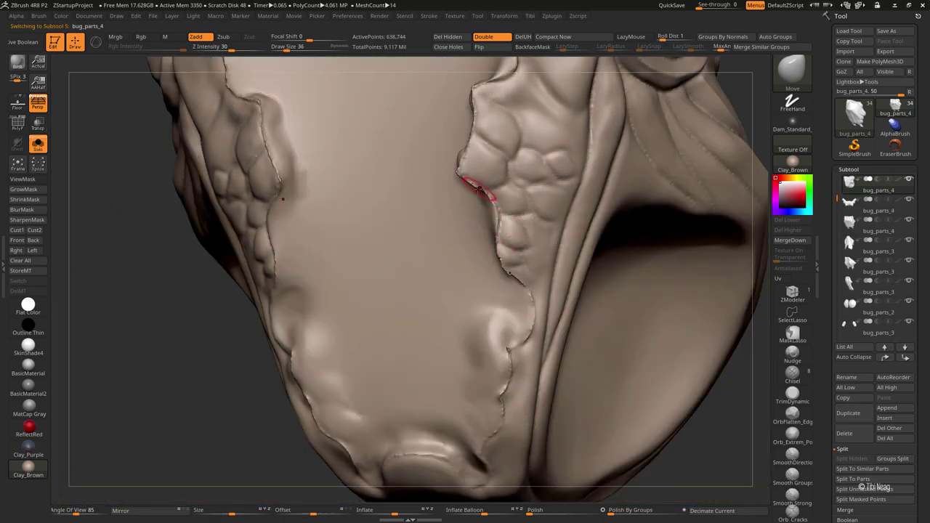
pyautogui.hotkey('alt', 's')
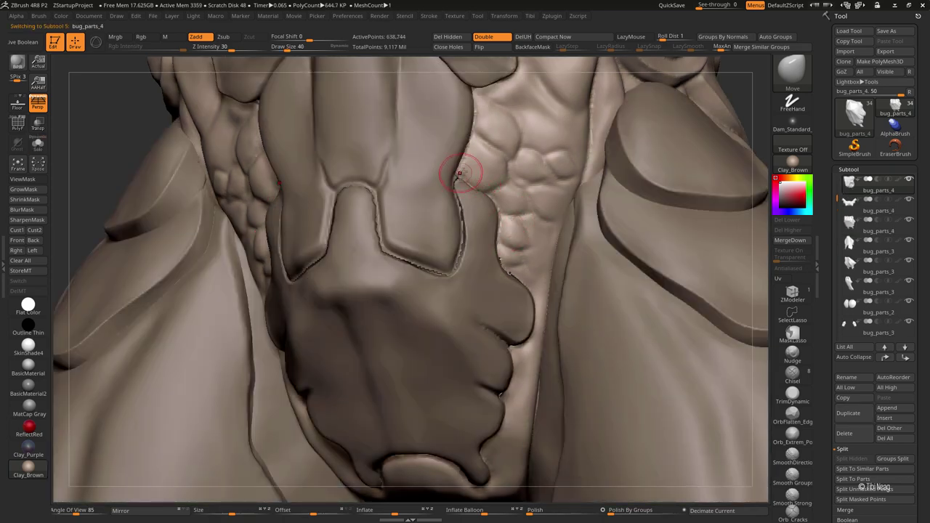
pyautogui.hotkey('alt', 's')
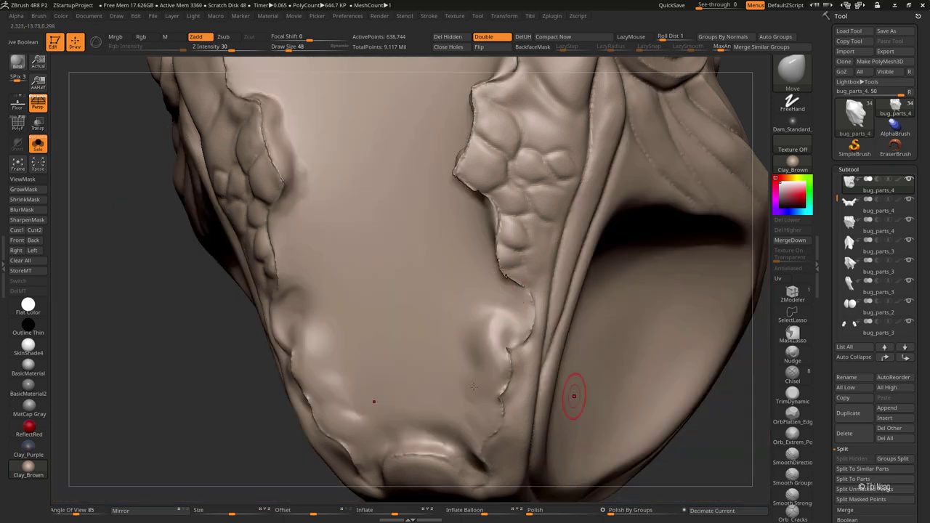
pyautogui.moveTo(571, 394); pyautogui.dragTo(266, 322)
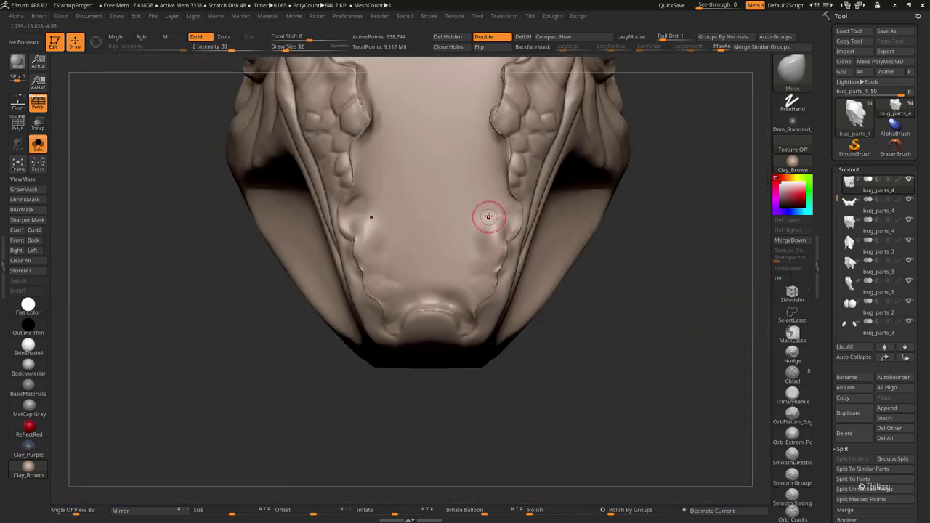
pyautogui.press('b')
pyautogui.press('c')
pyautogui.press('l')
pyautogui.moveTo(488, 216)
pyautogui.mouseDown()
pyautogui.moveTo(492, 239)
pyautogui.moveTo(493, 206)
pyautogui.mouseUp()
pyautogui.keyDown('alt'); pyautogui.moveTo(608, 338); pyautogui.dragTo(464, 242); pyautogui.keyUp('alt')
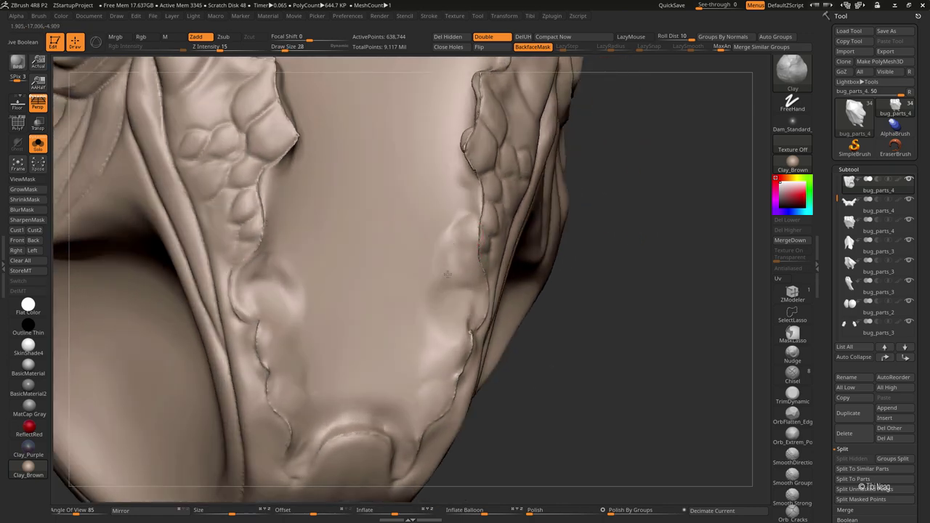
pyautogui.press('f')
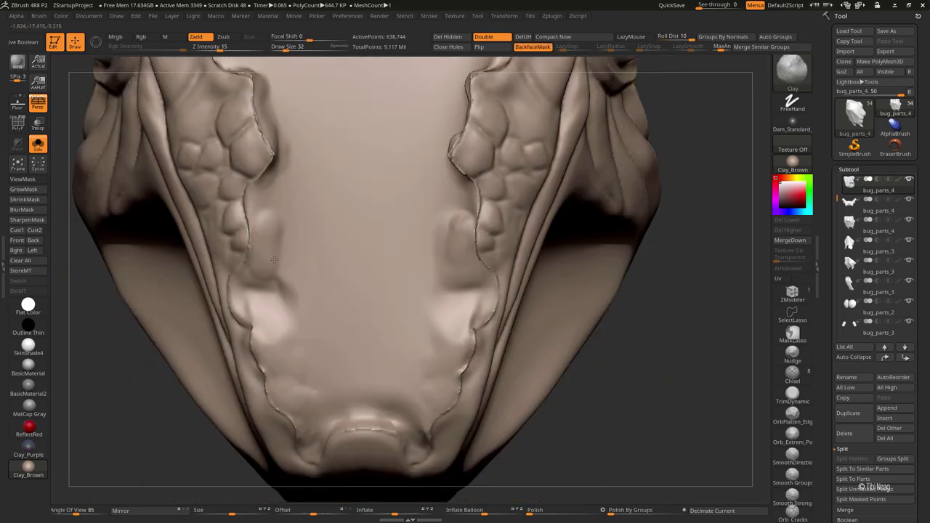
pyautogui.press('shift')
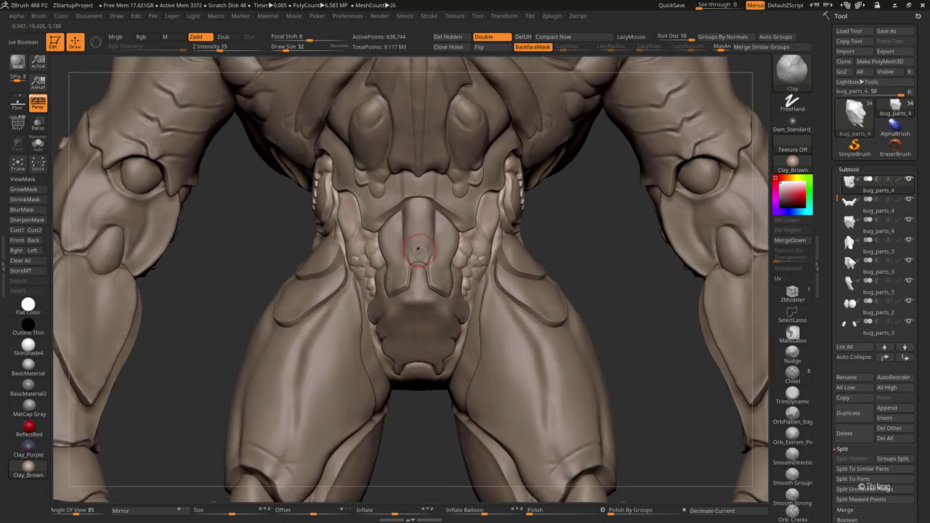
# Step: Select bug_parts_3 and draw a Transpose line on it, checking the piece from the side
pyautogui.keyDown('alt'); pyautogui.click(415, 245); pyautogui.keyUp('alt')
pyautogui.press('f')
pyautogui.press('w')
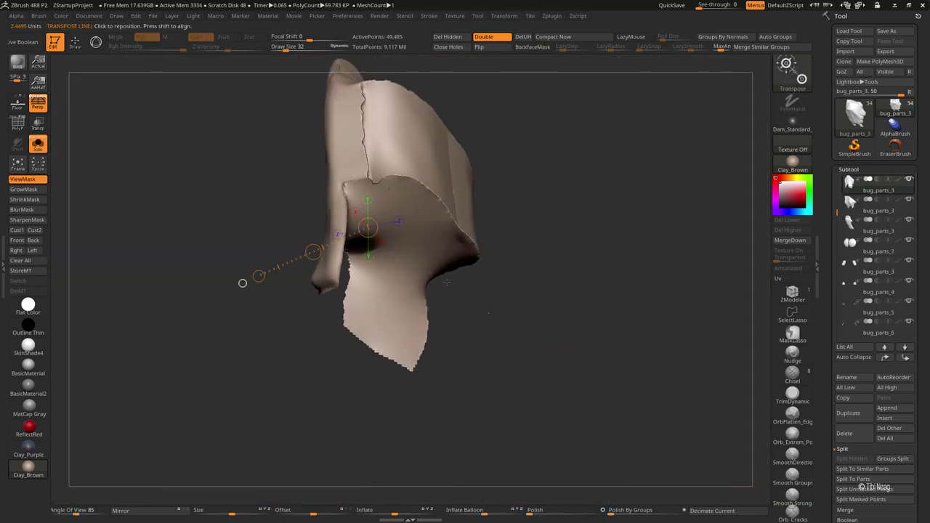
pyautogui.click(428, 242)
pyautogui.moveTo(430, 242); pyautogui.dragTo(464, 225)
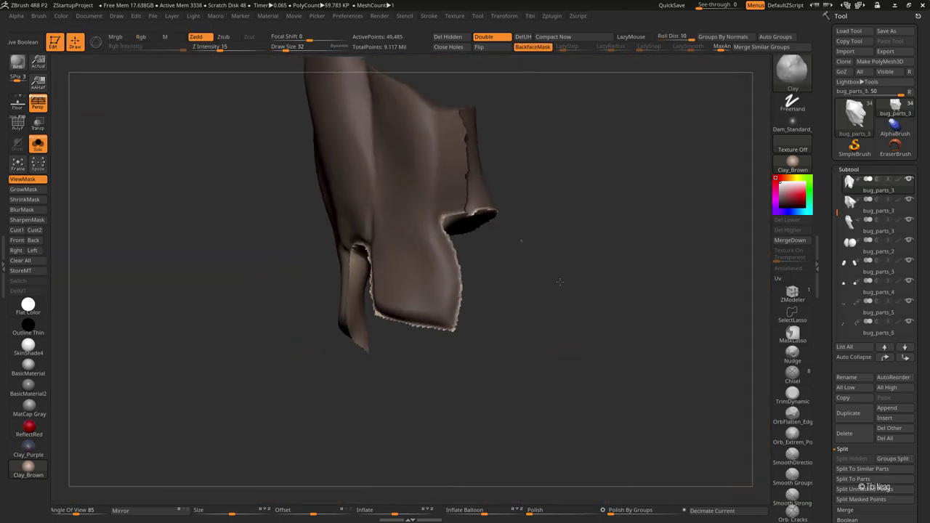
pyautogui.moveTo(458, 310); pyautogui.dragTo(583, 248)
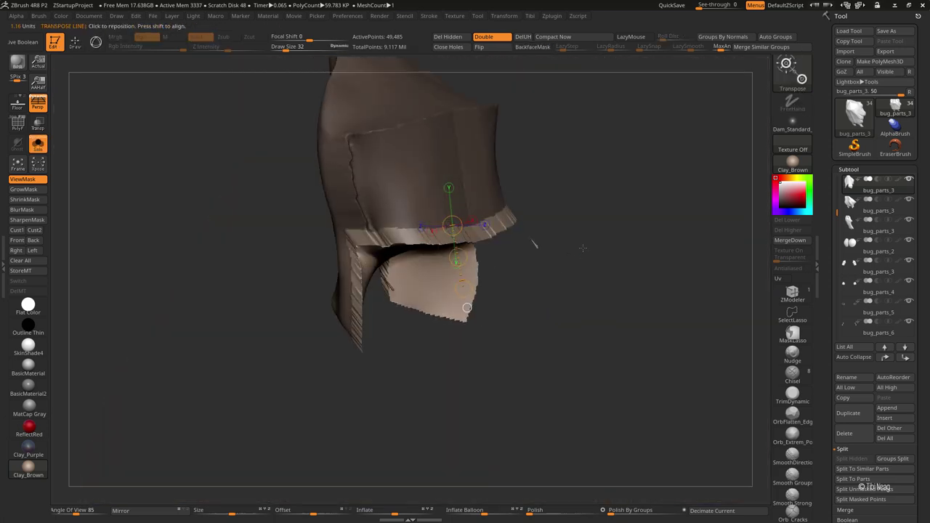
pyautogui.keyDown('ctrl'); pyautogui.click(596, 218); pyautogui.keyUp('ctrl')
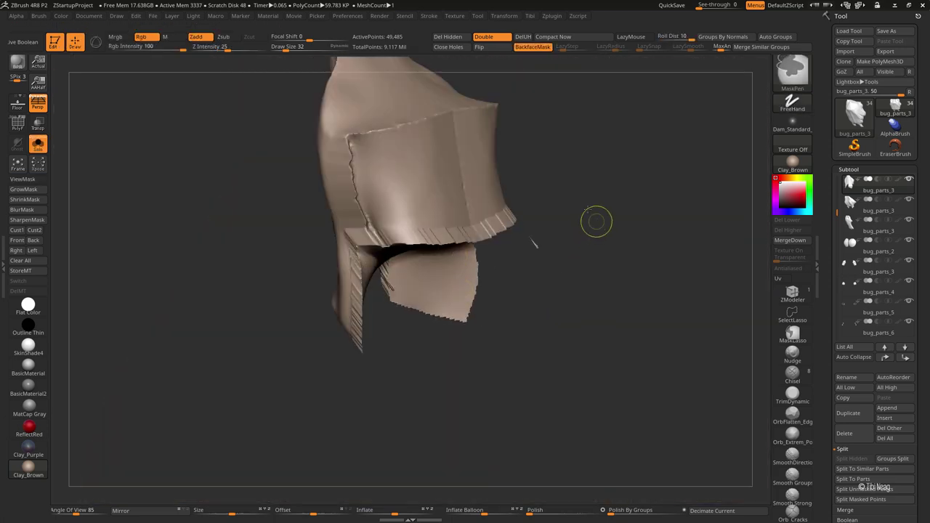
# Step: Invert the mask on bug_parts_3 and smooth the flap's crease with Smooth Strong
pyautogui.press('q')
pyautogui.keyDown('ctrl'); pyautogui.click(453, 322); pyautogui.keyUp('ctrl')
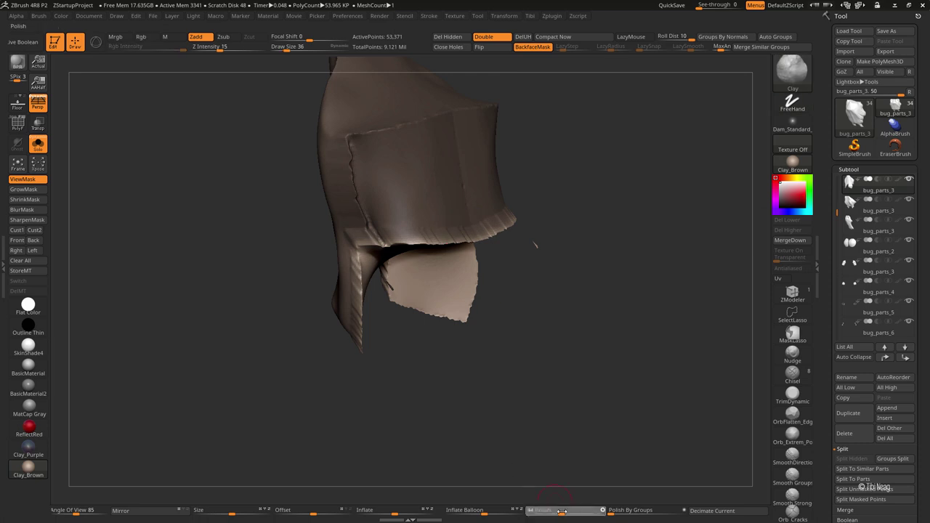
pyautogui.moveTo(429, 392); pyautogui.dragTo(397, 379)
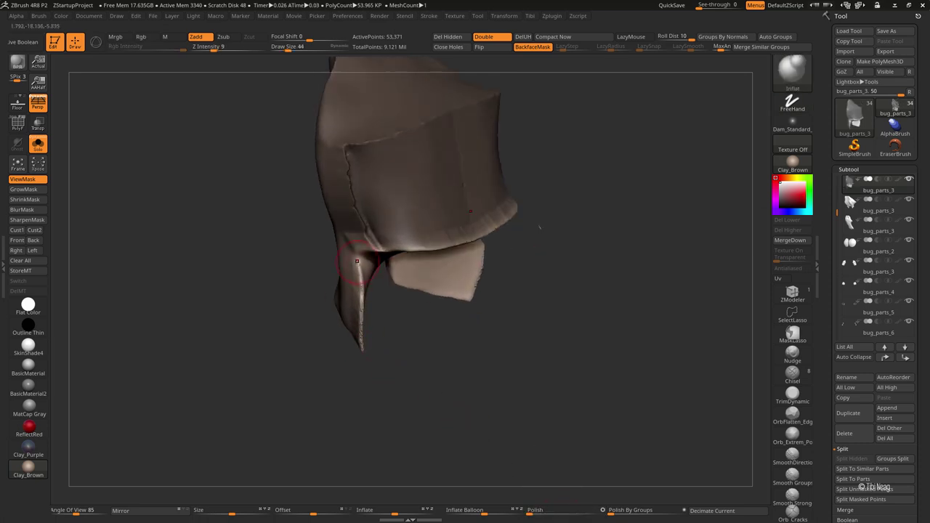
pyautogui.moveTo(539, 228)
pyautogui.mouseDown()
pyautogui.moveTo(382, 332)
pyautogui.moveTo(327, 339)
pyautogui.mouseUp()
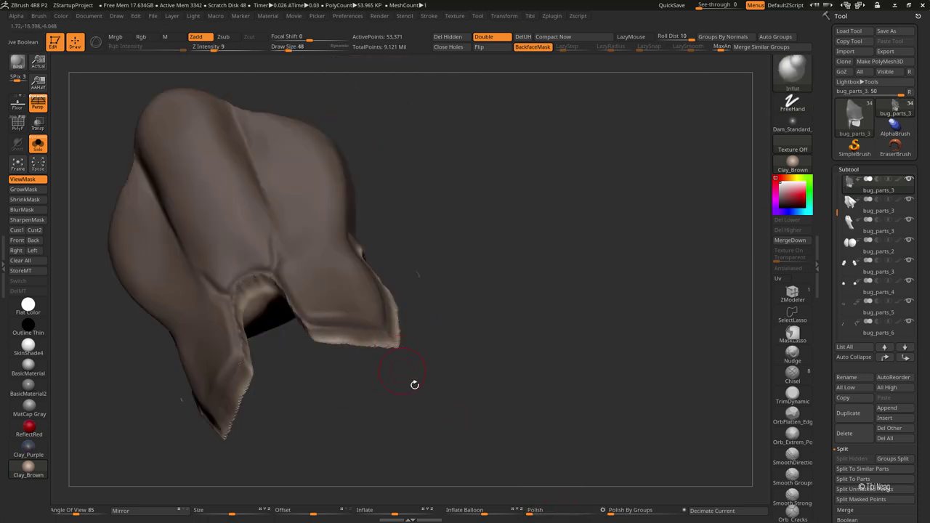
pyautogui.moveTo(414, 384)
pyautogui.mouseDown()
pyautogui.moveTo(423, 334)
pyautogui.moveTo(394, 342)
pyautogui.moveTo(350, 267)
pyautogui.moveTo(410, 178)
pyautogui.mouseUp()
pyautogui.hotkey('ctrl', 'h')
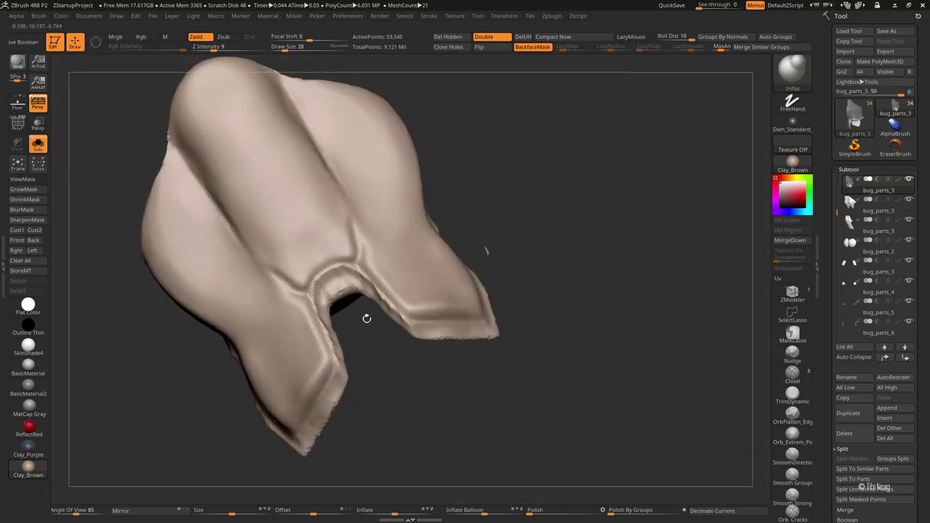
pyautogui.moveTo(366, 315)
pyautogui.mouseDown()
pyautogui.moveTo(367, 389)
pyautogui.moveTo(322, 308)
pyautogui.moveTo(386, 359)
pyautogui.mouseUp()
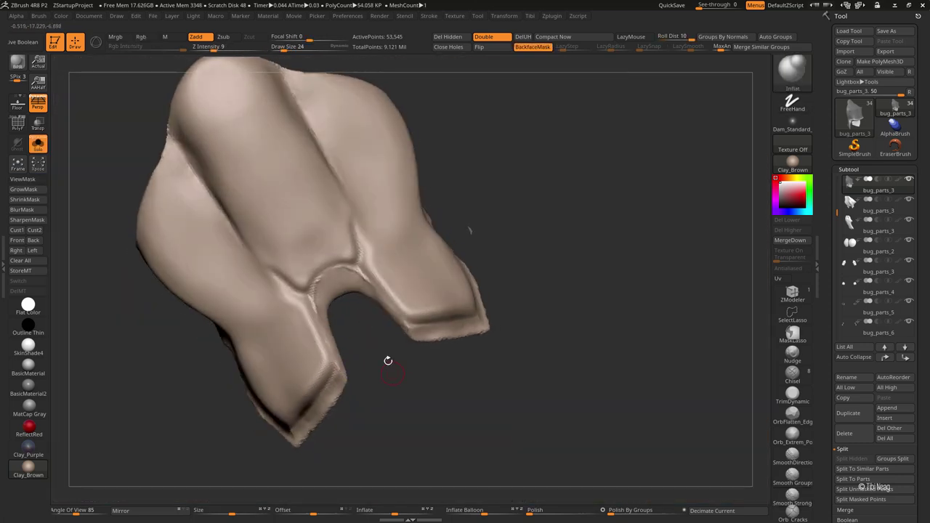
pyautogui.press('shift')
pyautogui.keyDown('shift'); pyautogui.moveTo(367, 272); pyautogui.dragTo(436, 278); pyautogui.keyUp('shift')
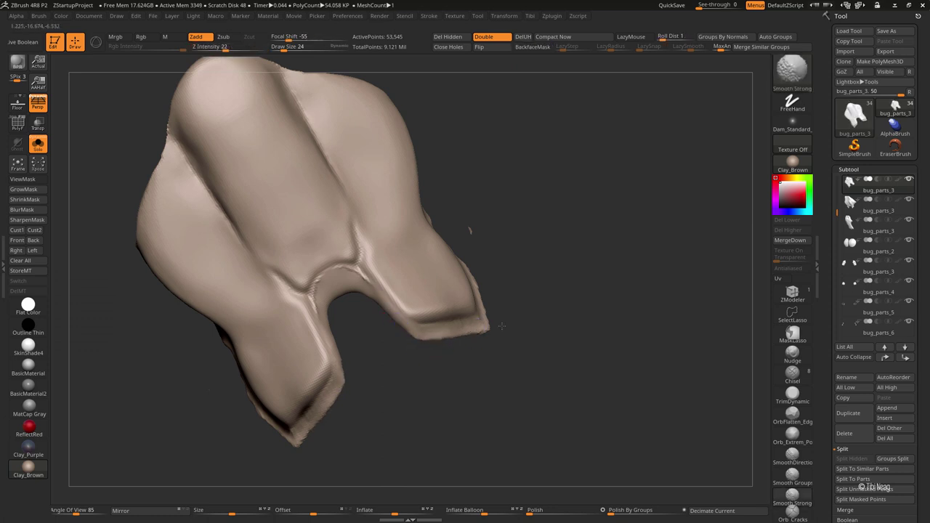
pyautogui.moveTo(482, 322)
pyautogui.mouseDown()
pyautogui.moveTo(421, 365)
pyautogui.moveTo(317, 276)
pyautogui.moveTo(506, 337)
pyautogui.moveTo(464, 363)
pyautogui.mouseUp()
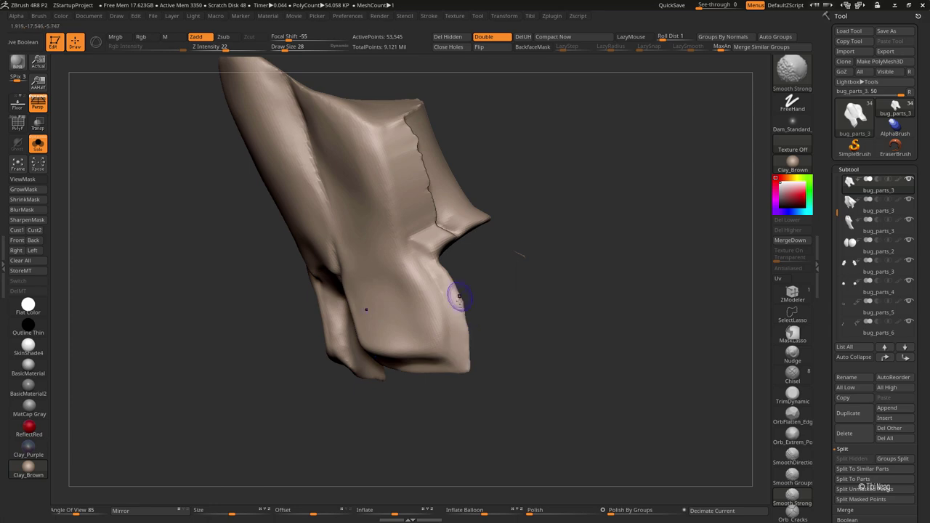
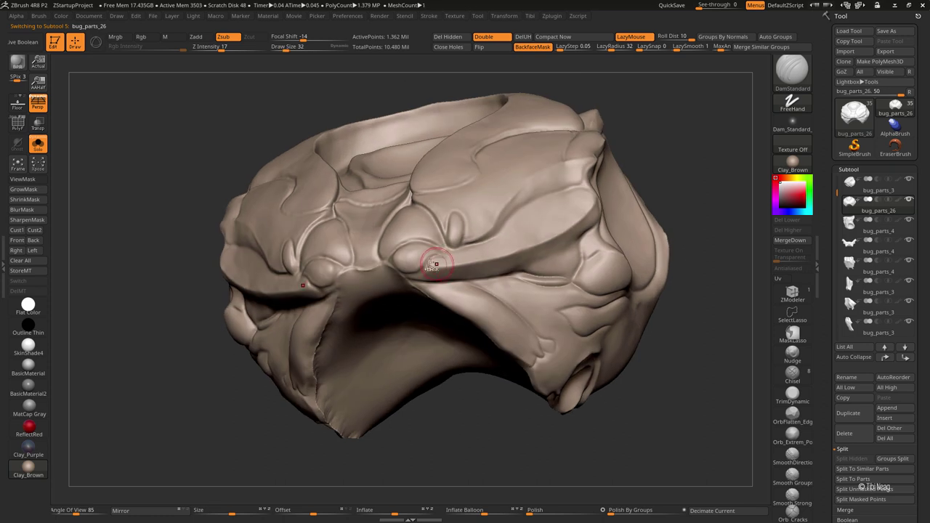
# Step: Mask a band along the carapace crease and isolate its pink polygroup
pyautogui.keyDown('ctrl'); pyautogui.moveTo(435, 264); pyautogui.dragTo(507, 262); pyautogui.keyUp('ctrl')
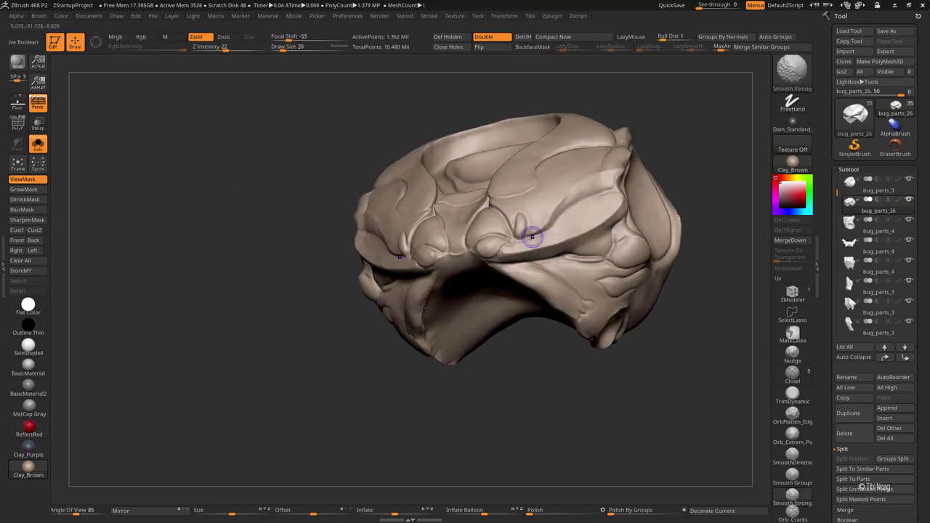
pyautogui.hotkey('shift', 'f')
pyautogui.moveTo(531, 235); pyautogui.dragTo(678, 174)
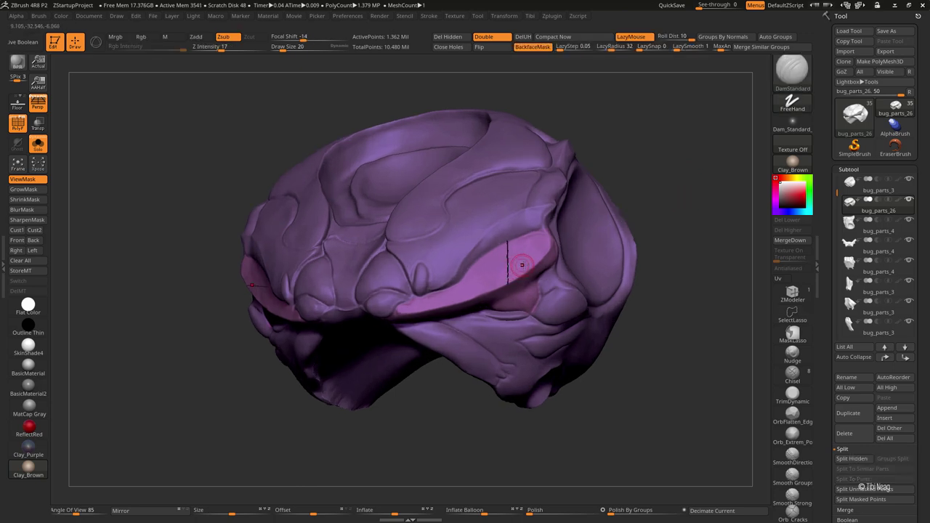
pyautogui.keyDown('ctrl'); pyautogui.keyDown('shift'); pyautogui.click(506, 267); pyautogui.keyUp('shift'); pyautogui.keyUp('ctrl')
pyautogui.moveTo(523, 204); pyautogui.dragTo(473, 149)
pyautogui.keyDown('ctrl'); pyautogui.keyDown('shift'); pyautogui.click(473, 149); pyautogui.keyUp('shift'); pyautogui.keyUp('ctrl')
pyautogui.hotkey('shift', 'f')
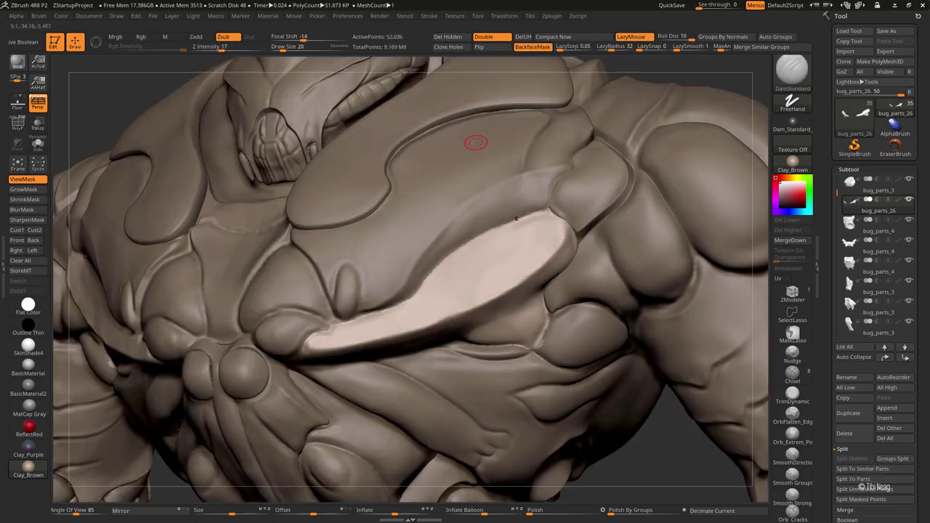
# Step: Split the band off as the bug_parts_26 panel and solo it
pyautogui.moveTo(635, 447); pyautogui.dragTo(552, 305)
pyautogui.click(37, 144)
pyautogui.moveTo(508, 218); pyautogui.dragTo(552, 181)
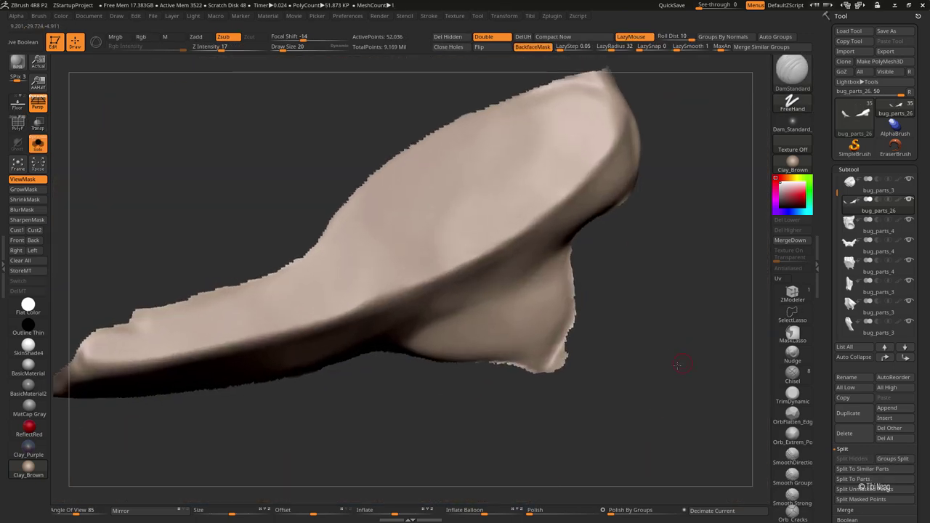
pyautogui.click(38, 144)
pyautogui.click(38, 144)
pyautogui.moveTo(508, 271)
pyautogui.mouseDown()
pyautogui.moveTo(476, 384)
pyautogui.moveTo(450, 393)
pyautogui.moveTo(457, 369)
pyautogui.moveTo(344, 335)
pyautogui.mouseUp()
# Step: Smooth and shape the bug_parts_26 plate with the hPolish and Move brushes
pyautogui.press('b')
pyautogui.press('h')
pyautogui.press('p')
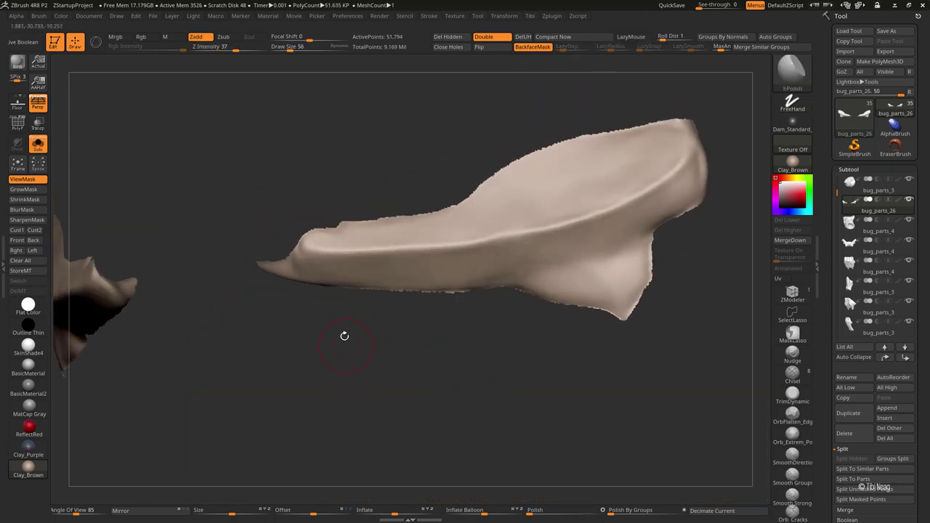
pyautogui.moveTo(582, 227)
pyautogui.mouseDown()
pyautogui.moveTo(514, 218)
pyautogui.moveTo(439, 344)
pyautogui.mouseUp()
pyautogui.press('b')
pyautogui.press('m')
pyautogui.press('v')
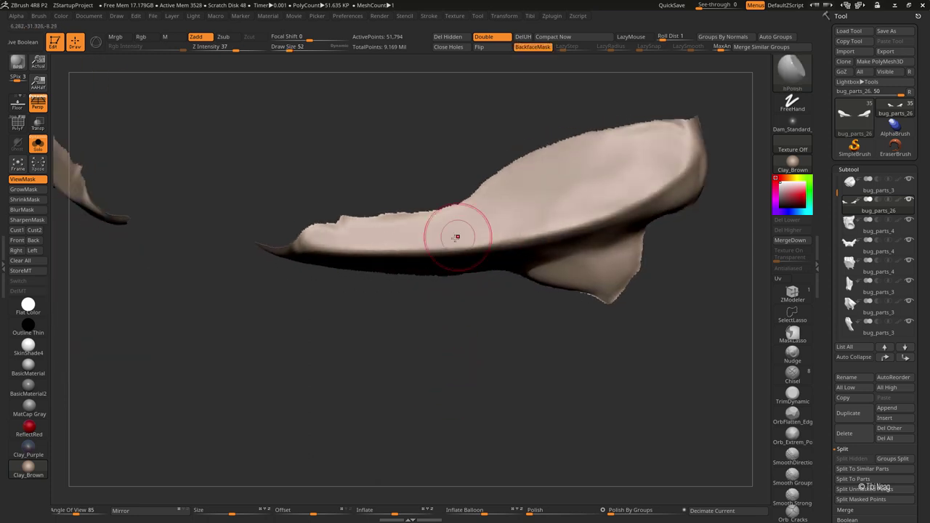
pyautogui.moveTo(693, 146); pyautogui.dragTo(548, 186)
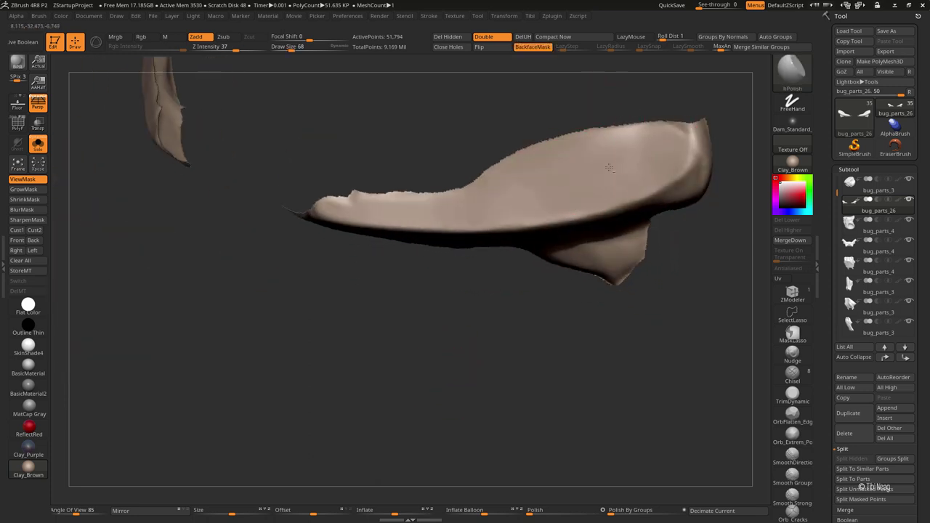
pyautogui.moveTo(609, 168); pyautogui.dragTo(615, 87)
pyautogui.hotkey('ctrl', 'shift', 's')
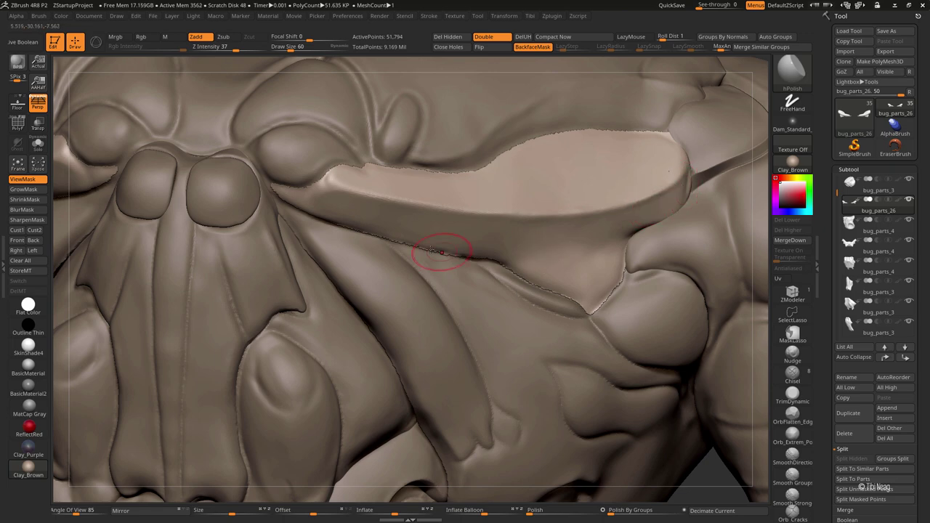
# Step: Run ZRemesher on the panel to rebuild it as even quads
pyautogui.hotkey('ctrl', 'shift', 's')
pyautogui.scroll(-5, 871, 327)
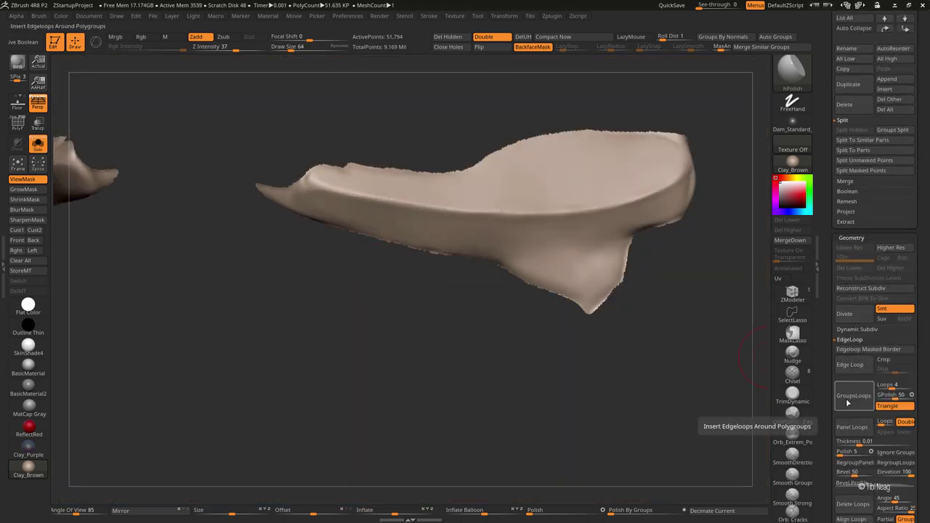
pyautogui.moveTo(429, 356); pyautogui.dragTo(436, 363)
pyautogui.hotkey('ctrl', 'shift', 's')
pyautogui.scroll(-5, 928, 305)
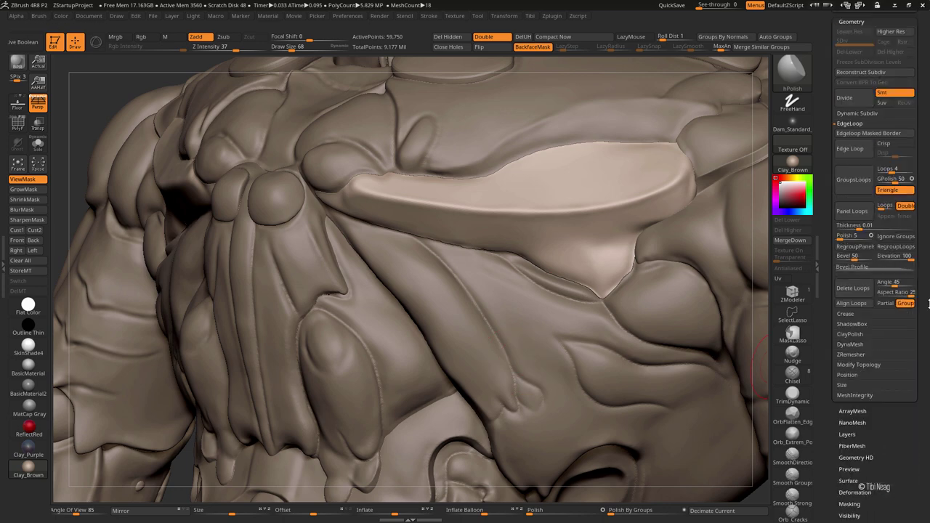
pyautogui.click(858, 355)
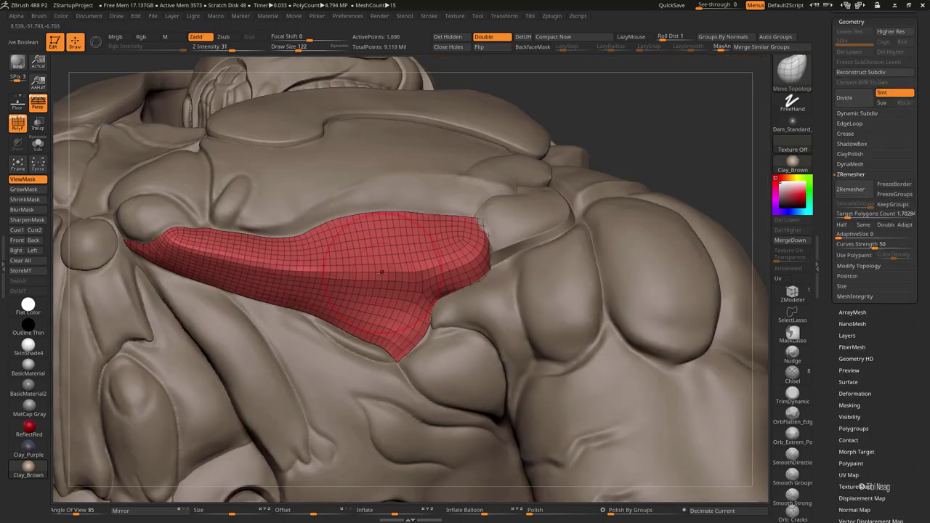
pyautogui.press('b')
pyautogui.press('m')
pyautogui.press('t')
pyautogui.hotkey('ctrl', 'shift', 's')
# Step: Turn on PolyF and set CreaseLvl to 5 in the floating Geometry palette
pyautogui.hotkey('shift', 'f')
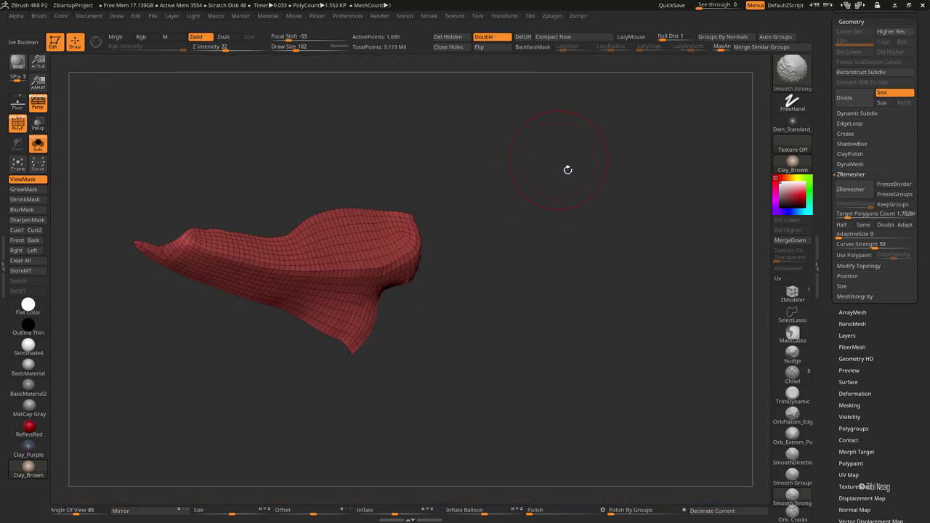
pyautogui.moveTo(567, 166)
pyautogui.mouseDown()
pyautogui.moveTo(477, 187)
pyautogui.moveTo(468, 206)
pyautogui.moveTo(412, 218)
pyautogui.mouseUp()
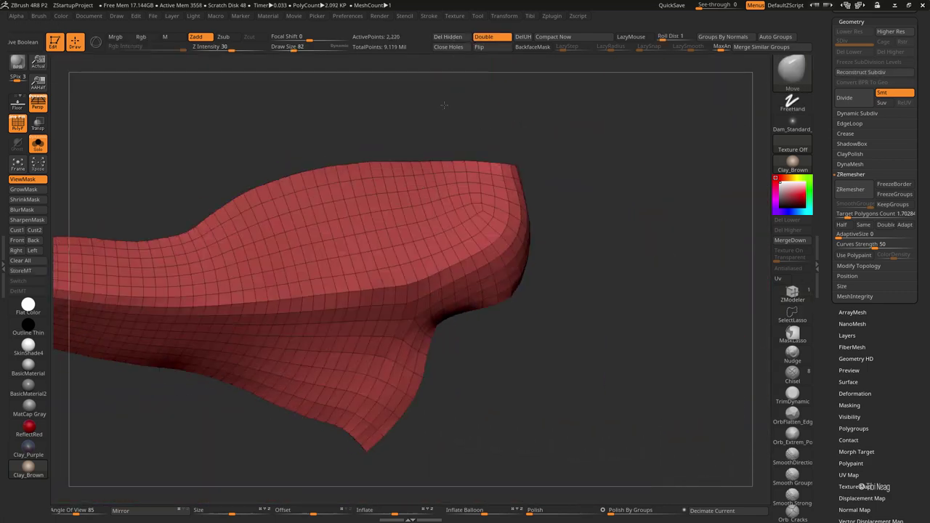
pyautogui.moveTo(444, 105); pyautogui.dragTo(525, 87)
pyautogui.press('space')
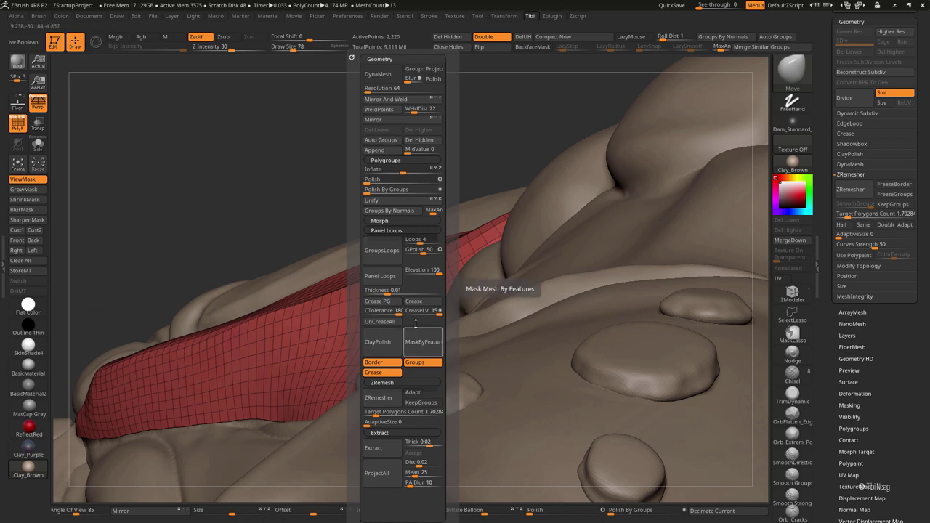
pyautogui.moveTo(414, 312); pyautogui.dragTo(413, 315)
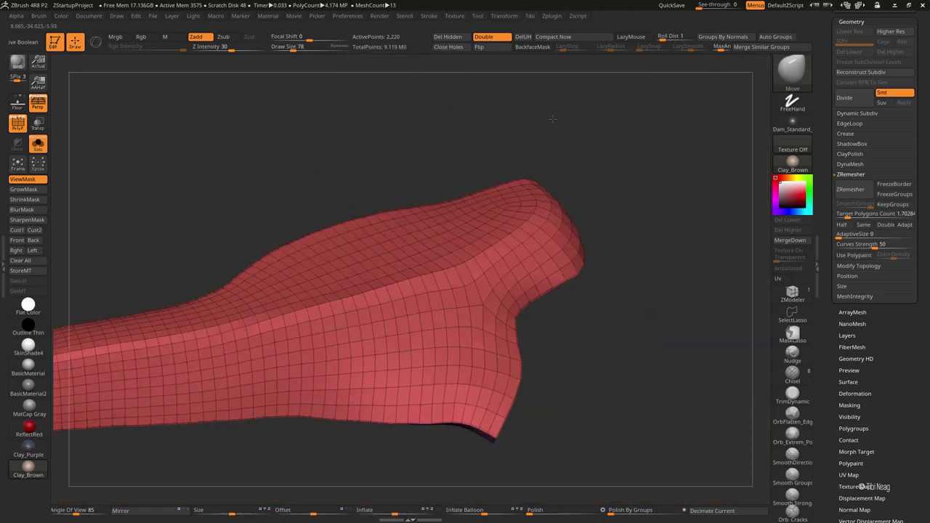
# Step: Crease the panel's border edge loops with ZModeler Crease > EdgeLoop Complete
pyautogui.press('space')
pyautogui.click(352, 329)
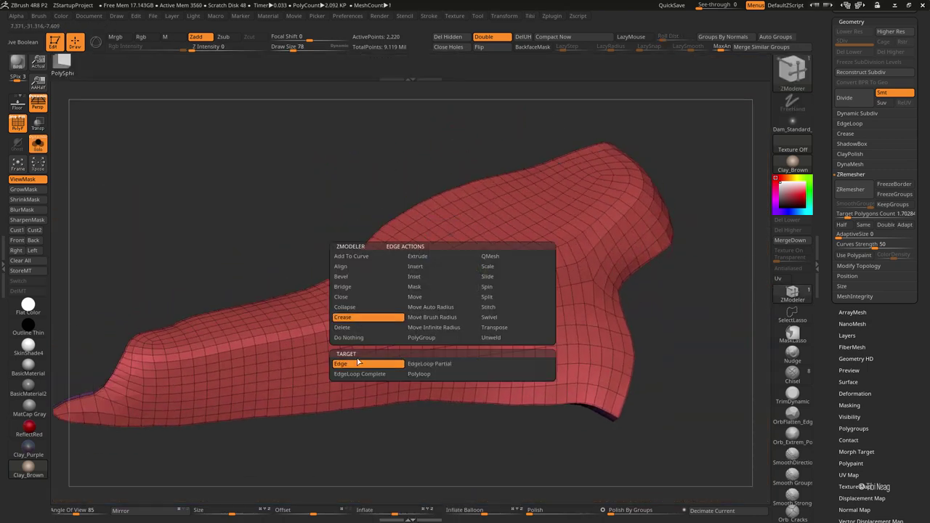
pyautogui.click(356, 369)
pyautogui.moveTo(353, 170); pyautogui.dragTo(388, 258)
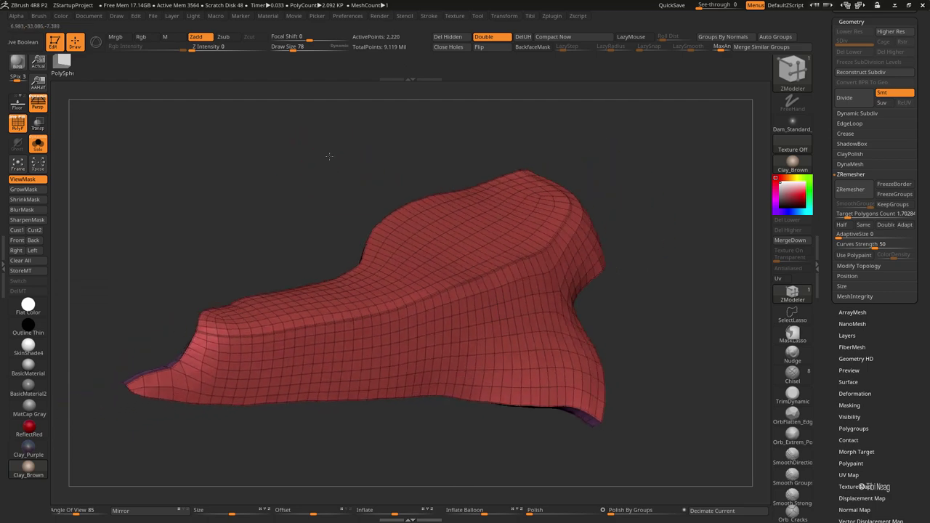
pyautogui.keyDown('ctrl'); pyautogui.keyDown('shift'); pyautogui.click(434, 300); pyautogui.keyUp('shift'); pyautogui.keyUp('ctrl')
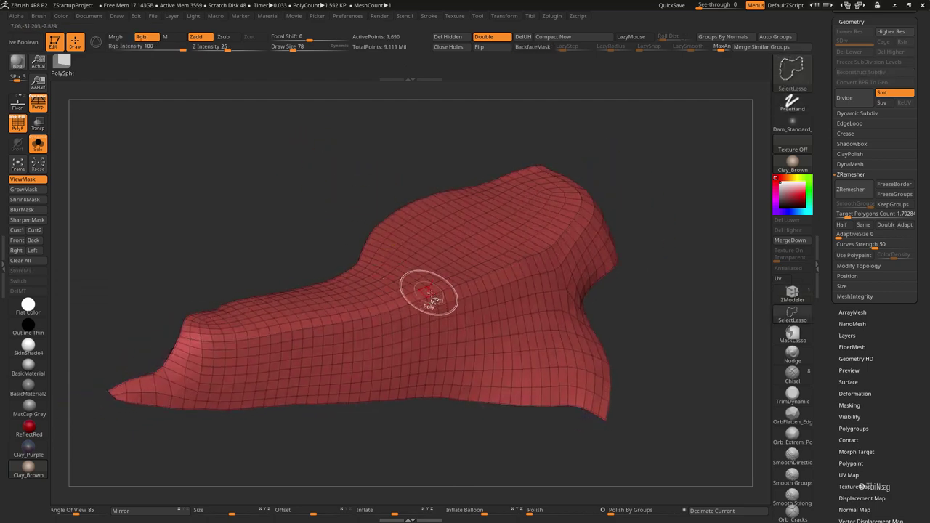
pyautogui.click(376, 316)
pyautogui.keyDown('ctrl'); pyautogui.keyDown('shift'); pyautogui.click(624, 140); pyautogui.keyUp('shift'); pyautogui.keyUp('ctrl')
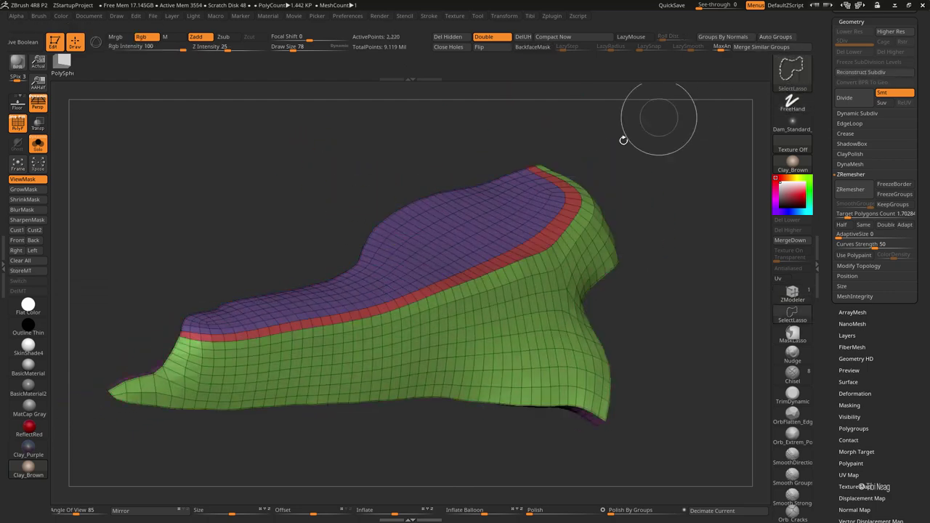
pyautogui.keyDown('ctrl'); pyautogui.keyDown('shift'); pyautogui.click(553, 218); pyautogui.keyUp('shift'); pyautogui.keyUp('ctrl')
pyautogui.keyDown('ctrl'); pyautogui.keyDown('shift'); pyautogui.click(521, 79); pyautogui.keyUp('shift'); pyautogui.keyUp('ctrl')
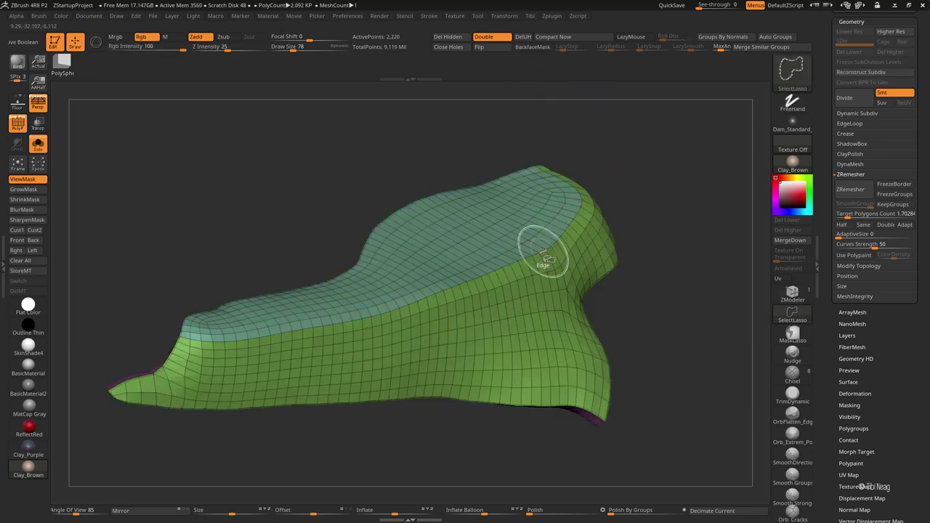
pyautogui.hotkey('shift', 'f')
pyautogui.hotkey('shift', 'f')
# Step: Apply Deformation > Polish By Features to smooth the rough edge artifacts
pyautogui.click(854, 393)
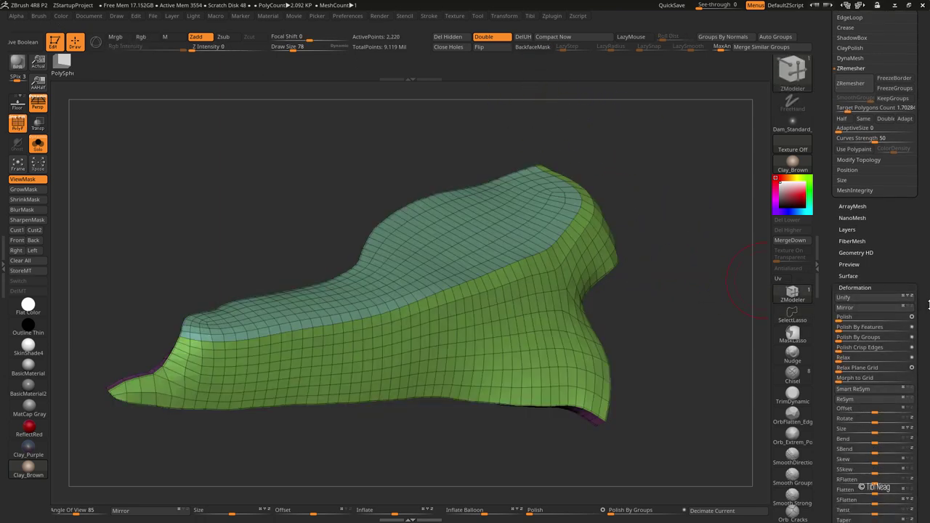
pyautogui.click(855, 337)
pyautogui.moveTo(700, 308); pyautogui.dragTo(685, 333)
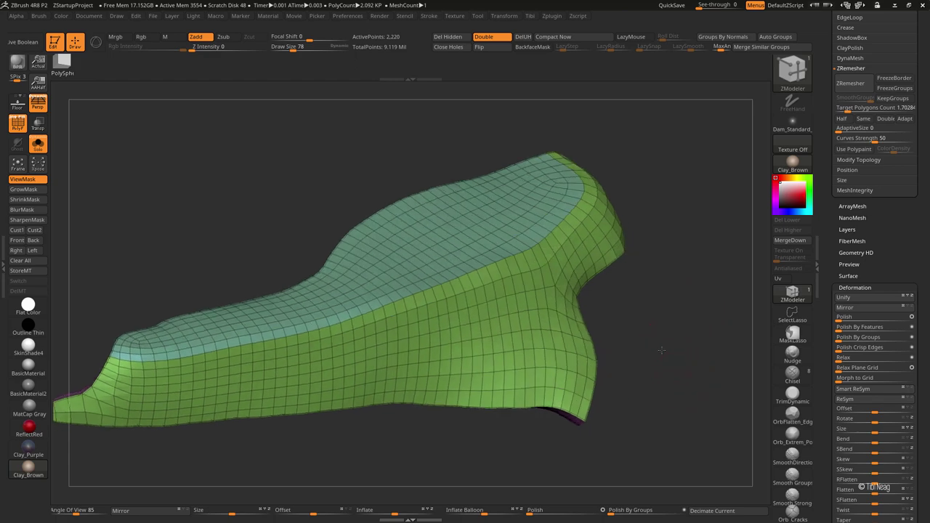
pyautogui.moveTo(513, 311); pyautogui.dragTo(301, 272)
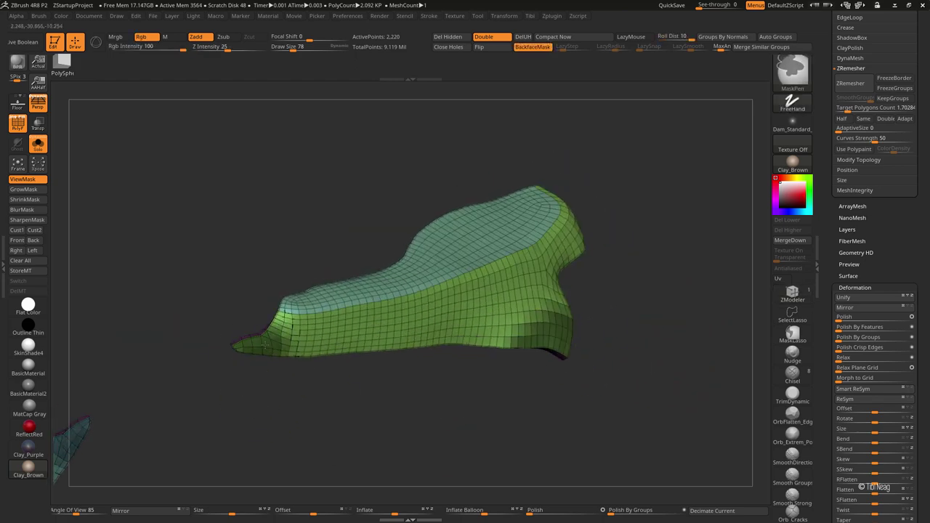
# Step: Mask the upper-left top face and the lower edge of the panel with MaskPen
pyautogui.press('ctrl')
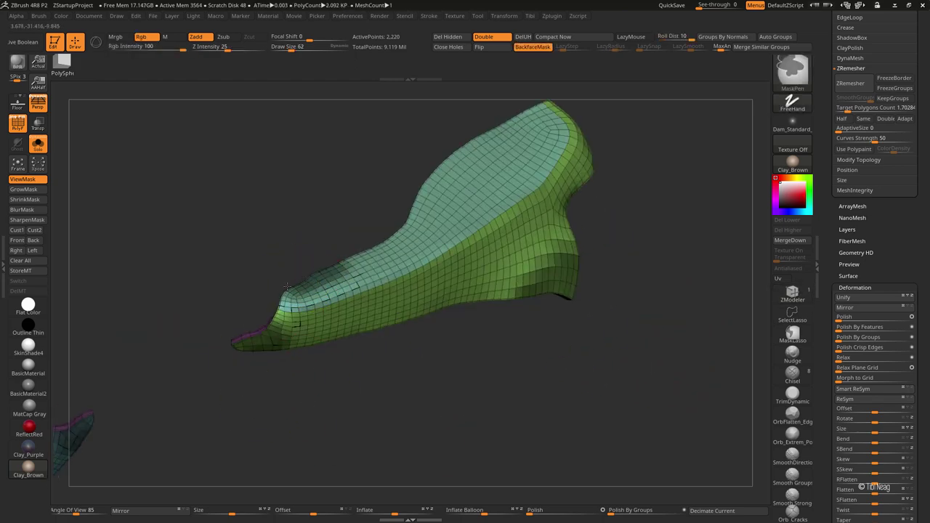
pyautogui.moveTo(361, 249); pyautogui.dragTo(373, 276)
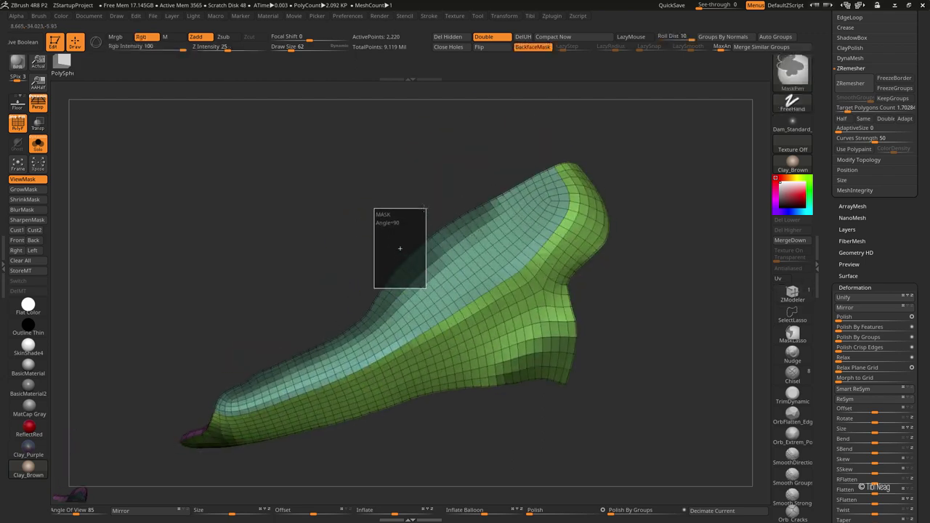
pyautogui.keyDown('ctrl'); pyautogui.moveTo(373, 208); pyautogui.dragTo(426, 284); pyautogui.keyUp('ctrl')
pyautogui.moveTo(598, 141)
pyautogui.mouseDown()
pyautogui.moveTo(404, 198)
pyautogui.moveTo(465, 176)
pyautogui.moveTo(395, 284)
pyautogui.moveTo(479, 222)
pyautogui.moveTo(527, 237)
pyautogui.moveTo(124, 339)
pyautogui.mouseUp()
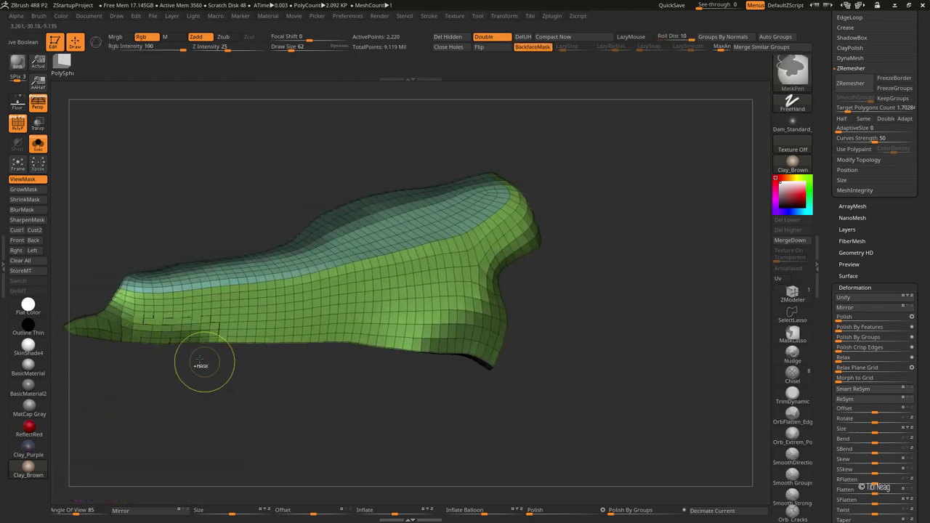
pyautogui.keyDown('ctrl'); pyautogui.moveTo(358, 361); pyautogui.dragTo(311, 353); pyautogui.keyUp('ctrl')
# Step: Polish the panel by its polygroups and inspect the isolated panel pieces
pyautogui.press('f')
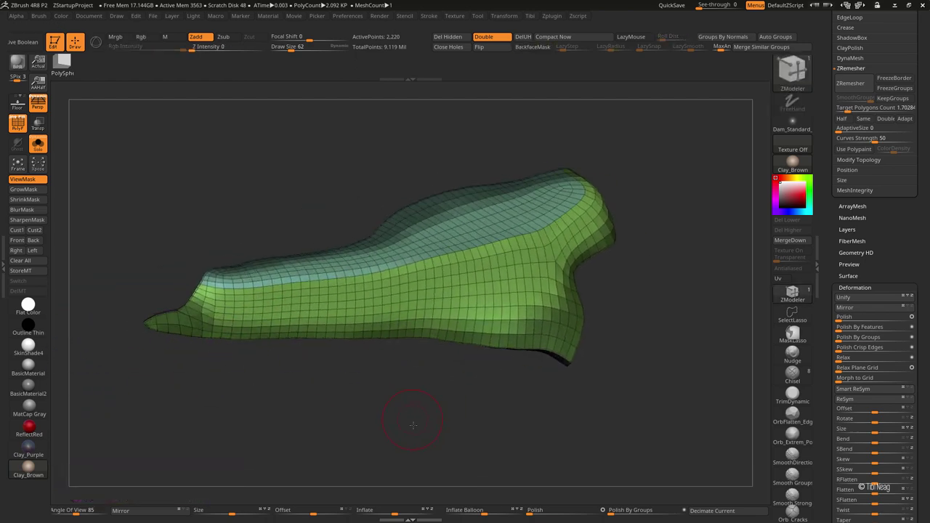
pyautogui.click(863, 338)
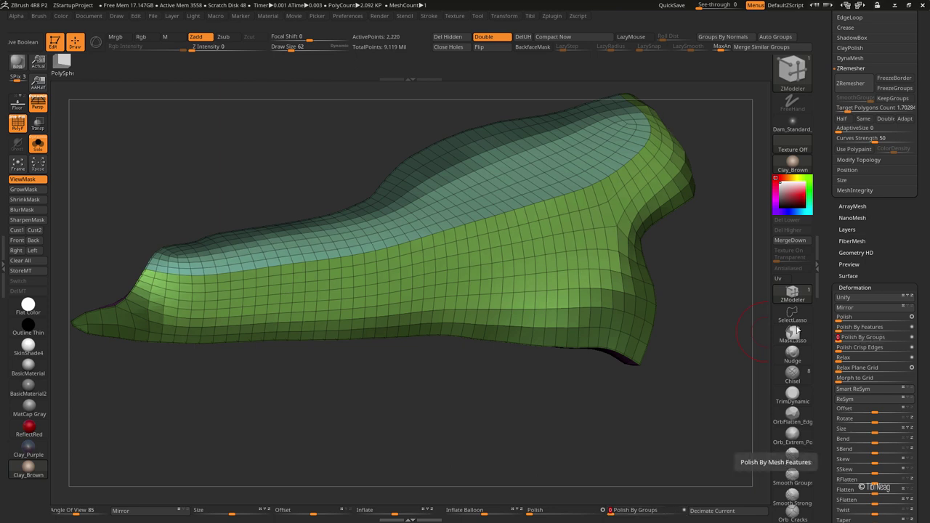
pyautogui.hotkey('shift', 'f')
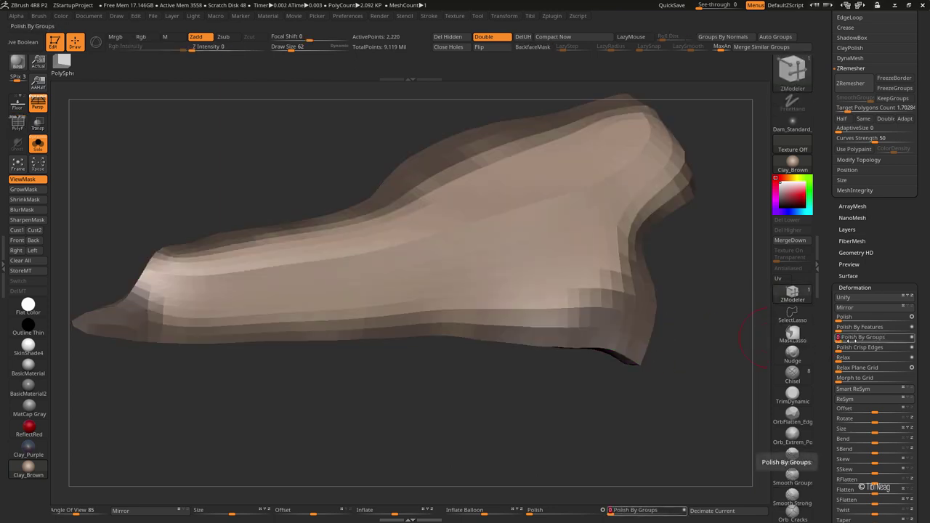
pyautogui.moveTo(739, 302)
pyautogui.mouseDown()
pyautogui.moveTo(751, 356)
pyautogui.moveTo(642, 283)
pyautogui.moveTo(634, 162)
pyautogui.mouseUp()
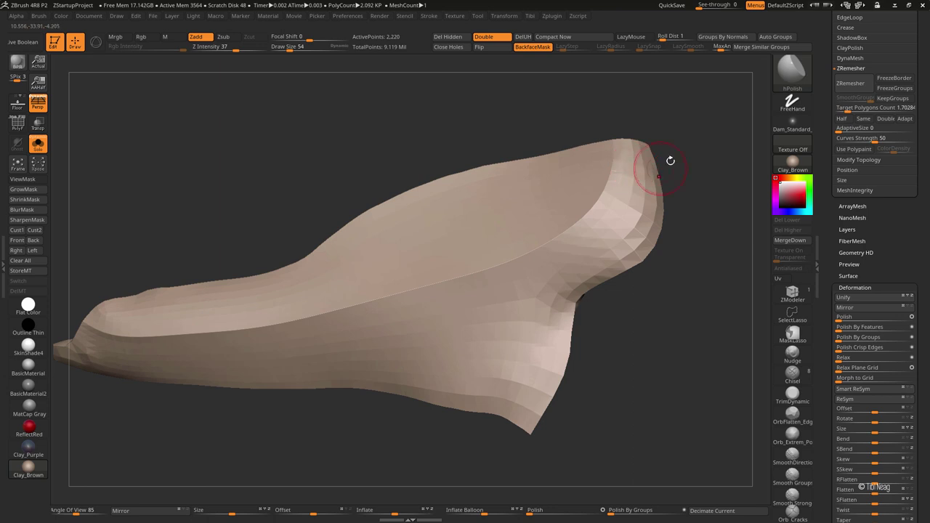
pyautogui.hotkey('shift', 'f')
pyautogui.hotkey('ctrl', 'shift', 's')
pyautogui.hotkey('ctrl', 'shift', 's')
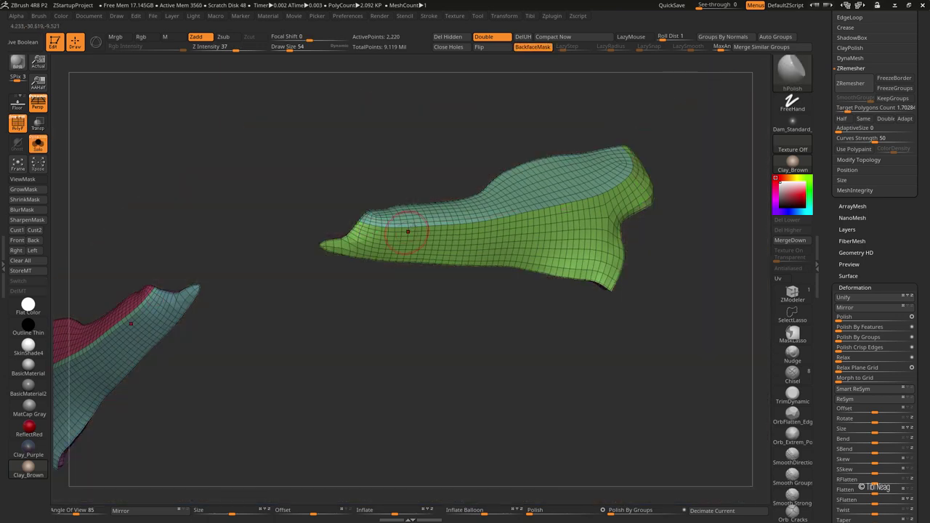
pyautogui.moveTo(414, 221)
pyautogui.mouseDown()
pyautogui.moveTo(434, 230)
pyautogui.moveTo(411, 210)
pyautogui.moveTo(440, 209)
pyautogui.mouseUp()
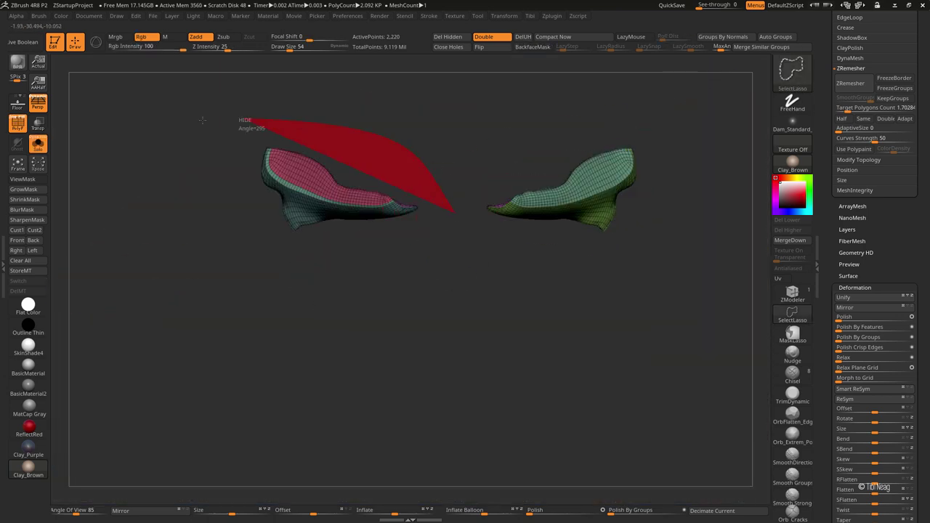
# Step: Hide the left panel copy and inspect the green panel's rim thickness with ZModeler
pyautogui.press('f')
pyautogui.moveTo(321, 272); pyautogui.dragTo(415, 189)
pyautogui.press('b')
pyautogui.press('z')
pyautogui.press('m')
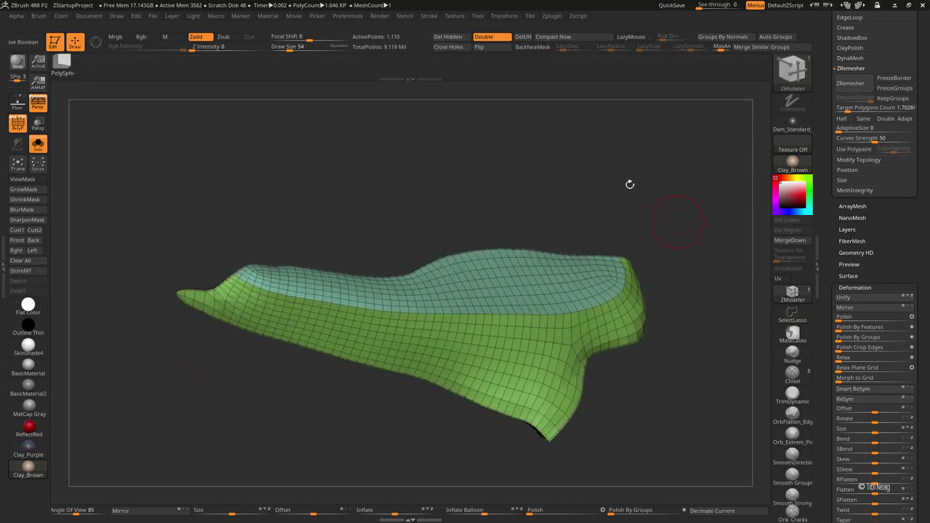
pyautogui.keyDown('alt'); pyautogui.moveTo(630, 185); pyautogui.dragTo(415, 349); pyautogui.keyUp('alt')
pyautogui.moveTo(527, 138)
pyautogui.mouseDown()
pyautogui.moveTo(656, 159)
pyautogui.moveTo(571, 125)
pyautogui.mouseUp()
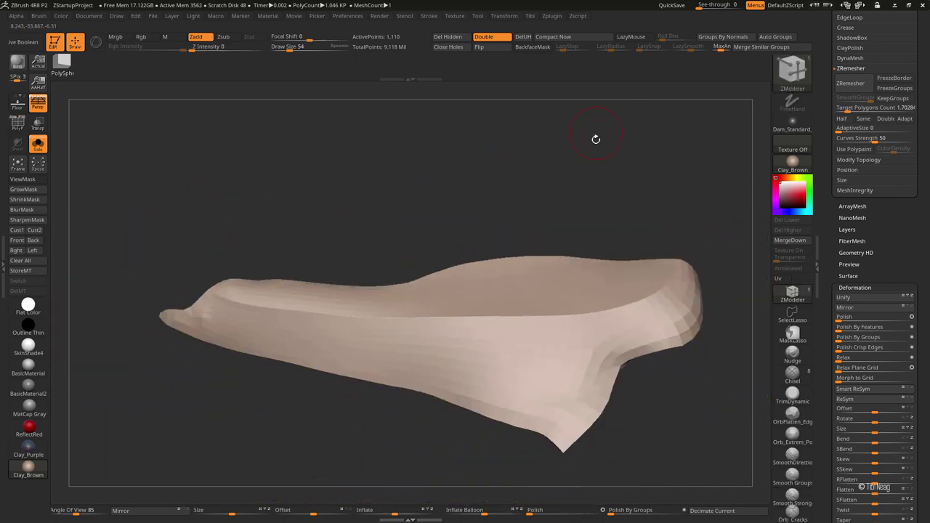
pyautogui.hotkey('ctrl', 'shift')
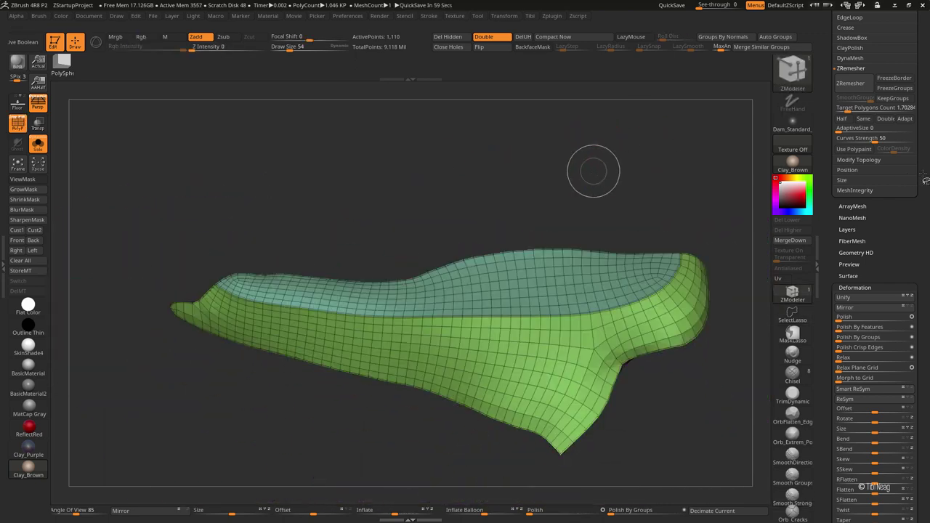
pyautogui.moveTo(925, 178); pyautogui.dragTo(836, 223)
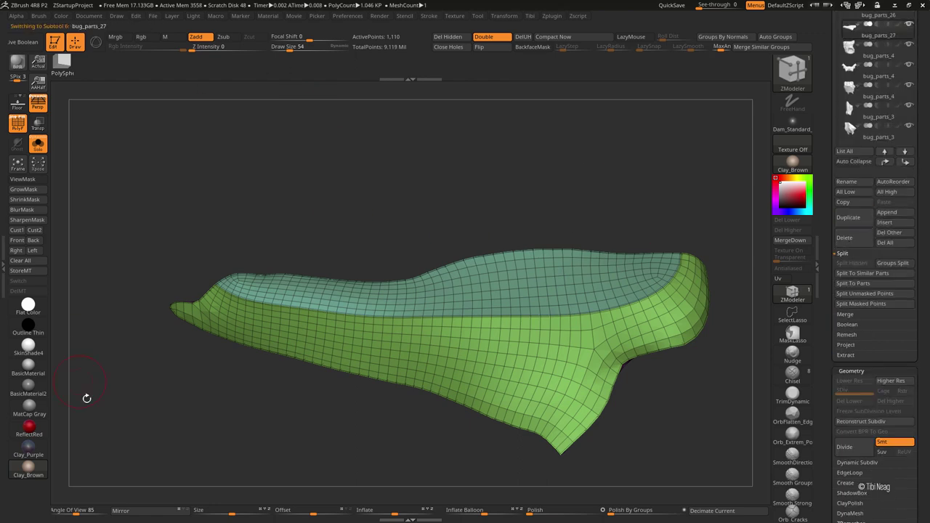
# Step: Merge the shell panel down into bug_parts_26, confirming the non-undoable merge
pyautogui.press('Up')
pyautogui.click(790, 240)
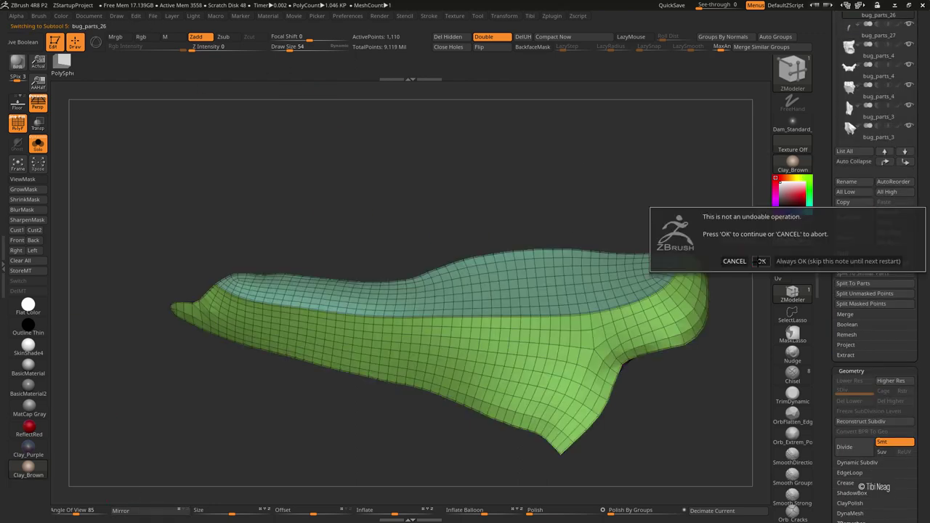
pyautogui.click(800, 262)
pyautogui.moveTo(430, 201); pyautogui.dragTo(532, 158)
pyautogui.hotkey('shift', 'f')
pyautogui.press('f')
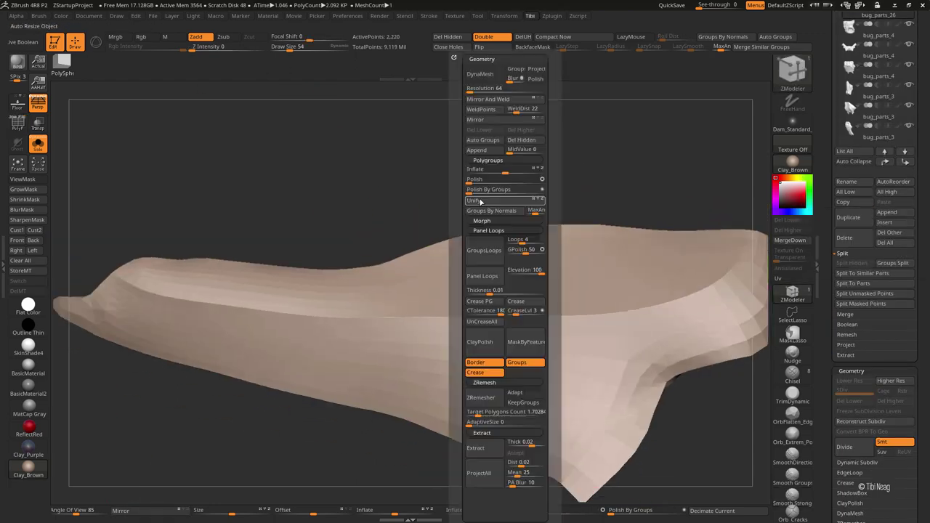
# Step: Check the merged part across its subdivision levels and geometry options, soloing it to inspect
pyautogui.hotkey('ctrl', 'd')
pyautogui.hotkey('ctrl', 'd')
pyautogui.hotkey('ctrl', 'd')
pyautogui.moveTo(412, 210)
pyautogui.mouseDown()
pyautogui.moveTo(403, 156)
pyautogui.moveTo(456, 193)
pyautogui.mouseUp()
pyautogui.click(38, 143)
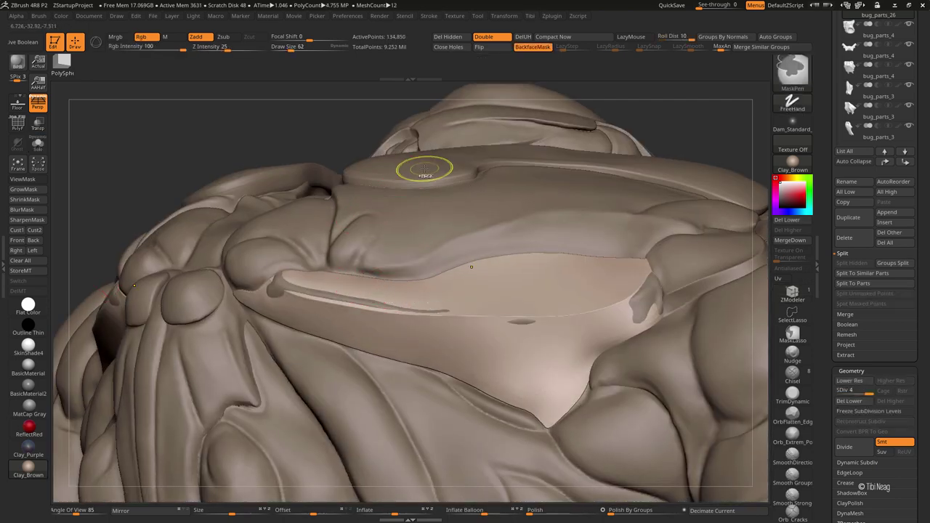
pyautogui.hotkey('shift', 'd')
pyautogui.hotkey('shift', 'f')
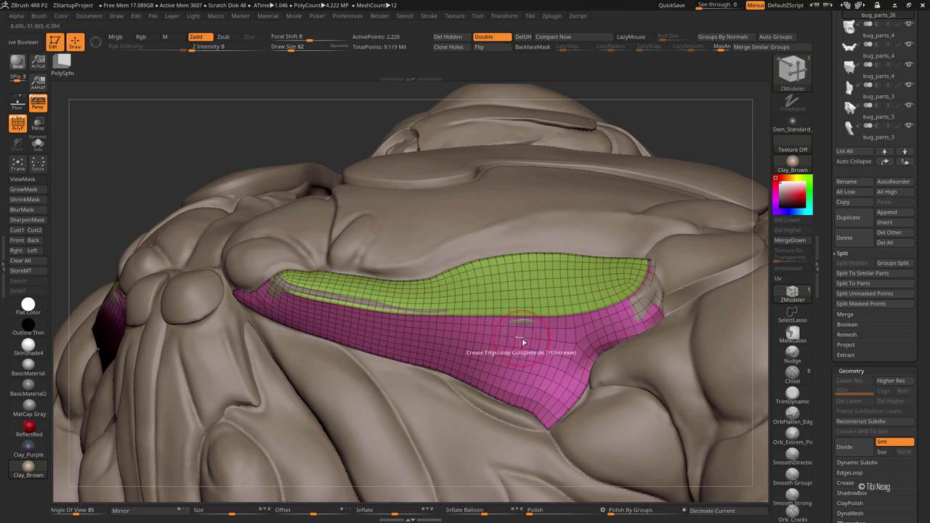
pyautogui.press('g')
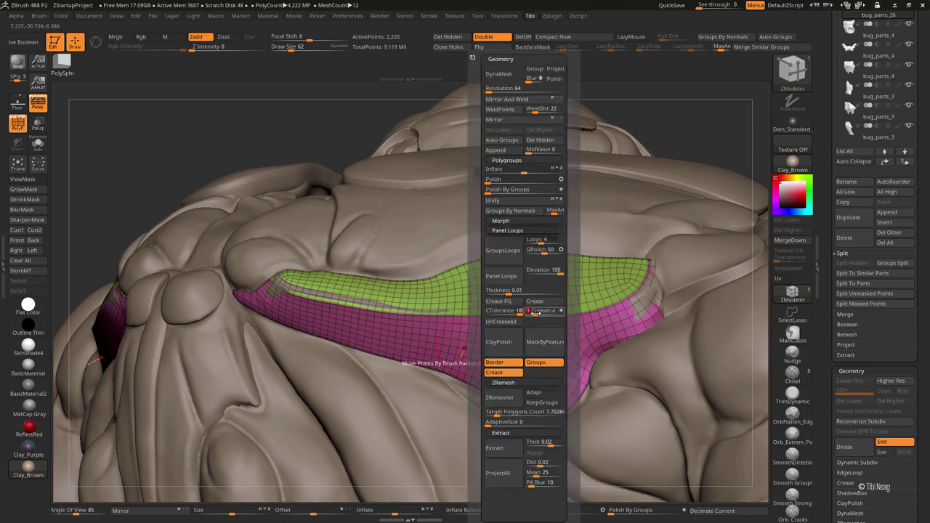
pyautogui.hotkey('shift', 'f')
pyautogui.press('d')
pyautogui.press('d')
pyautogui.press('d')
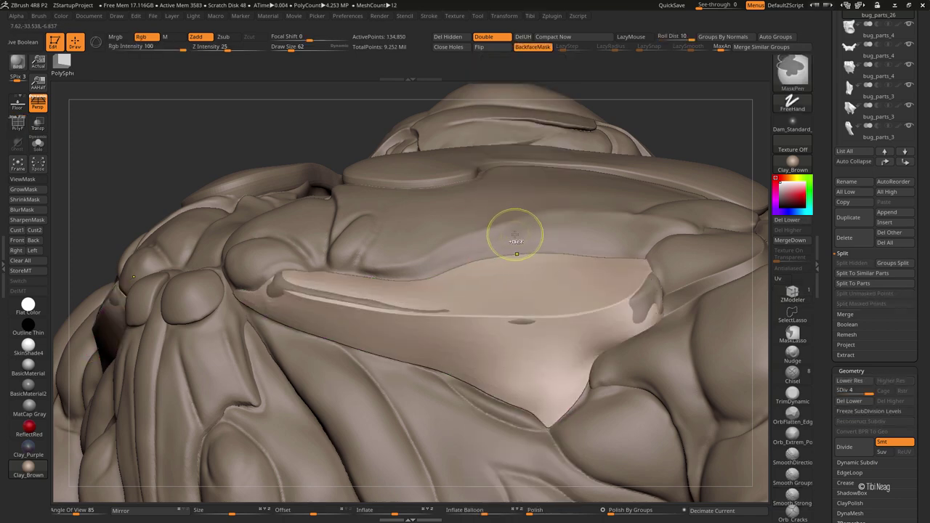
pyautogui.hotkey('ctrl', 'shift', 's')
pyautogui.moveTo(510, 139)
pyautogui.mouseDown()
pyautogui.moveTo(436, 141)
pyautogui.moveTo(644, 151)
pyautogui.mouseUp()
pyautogui.hotkey('ctrl', 'shift', 's')
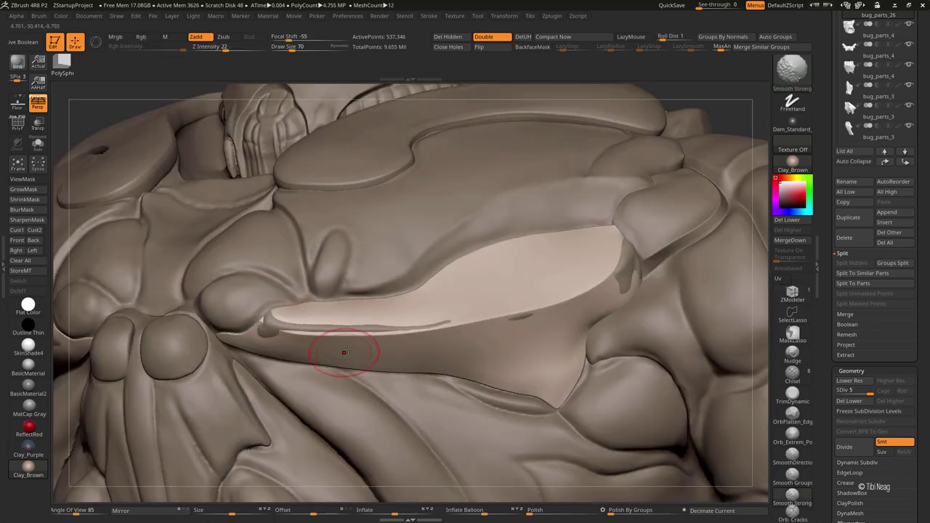
pyautogui.hotkey('shift', 'd')
# Step: Pull the panel edge flush against the carapace with Move Topological at subdivision level 2
pyautogui.press('b')
pyautogui.press('m')
pyautogui.press('t')
pyautogui.hotkey('shift', 'd')
pyautogui.hotkey('shift', 'd')
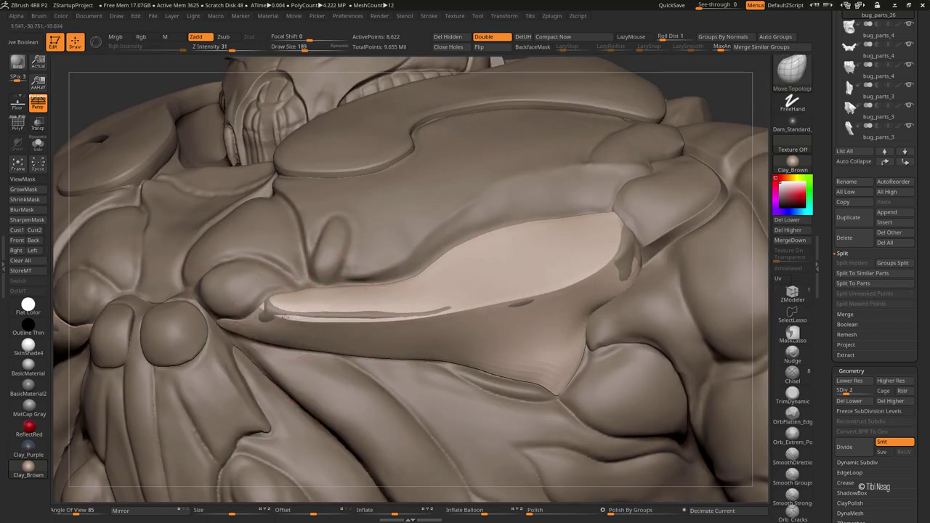
pyautogui.moveTo(361, 316); pyautogui.dragTo(440, 307)
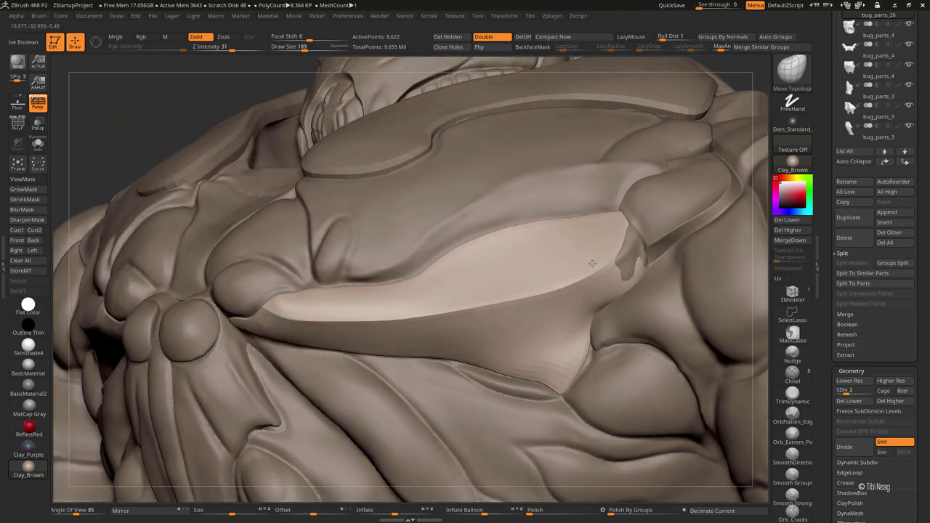
pyautogui.moveTo(509, 305)
pyautogui.mouseDown()
pyautogui.moveTo(629, 281)
pyautogui.moveTo(586, 328)
pyautogui.mouseUp()
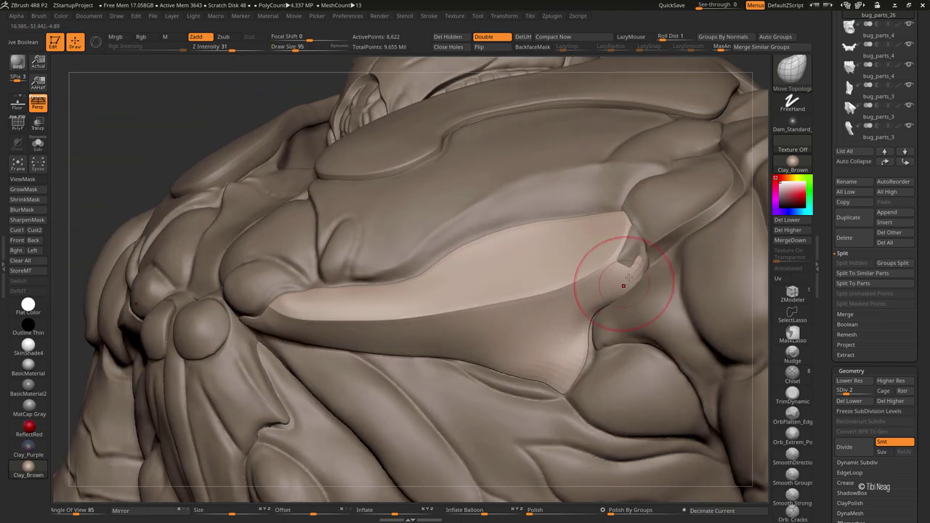
pyautogui.moveTo(630, 246)
pyautogui.mouseDown()
pyautogui.moveTo(633, 280)
pyautogui.moveTo(556, 213)
pyautogui.moveTo(574, 221)
pyautogui.mouseUp()
pyautogui.press('space')
pyautogui.moveTo(477, 277)
pyautogui.mouseDown()
pyautogui.moveTo(297, 297)
pyautogui.moveTo(297, 286)
pyautogui.moveTo(367, 224)
pyautogui.moveTo(332, 280)
pyautogui.moveTo(417, 282)
pyautogui.moveTo(394, 239)
pyautogui.moveTo(410, 329)
pyautogui.mouseUp()
# Step: Raise the panel to subdivision level 4 and resume Move Topological on its front tip
pyautogui.hotkey('ctrl', 'shift', 's')
pyautogui.hotkey('ctrl', 'shift', 's')
pyautogui.hotkey('ctrl', 'shift', 's')
pyautogui.hotkey('shift', 'd')
pyautogui.press('d')
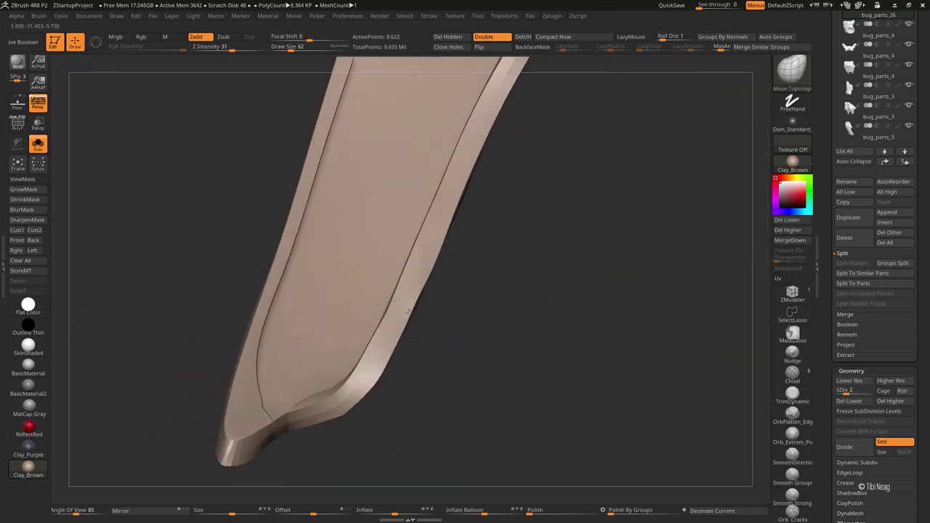
pyautogui.press('d')
pyautogui.press('d')
pyautogui.moveTo(422, 272)
pyautogui.mouseDown()
pyautogui.moveTo(436, 193)
pyautogui.moveTo(467, 405)
pyautogui.moveTo(255, 229)
pyautogui.moveTo(278, 215)
pyautogui.mouseUp()
pyautogui.hotkey('shift', 'ctrl', 's')
pyautogui.press('b')
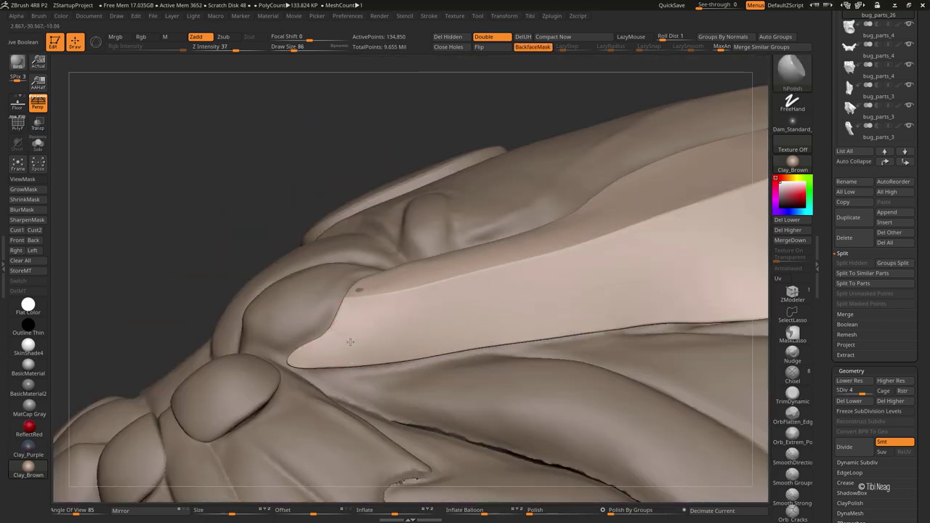
pyautogui.press('b')
pyautogui.press('m')
pyautogui.press('t')
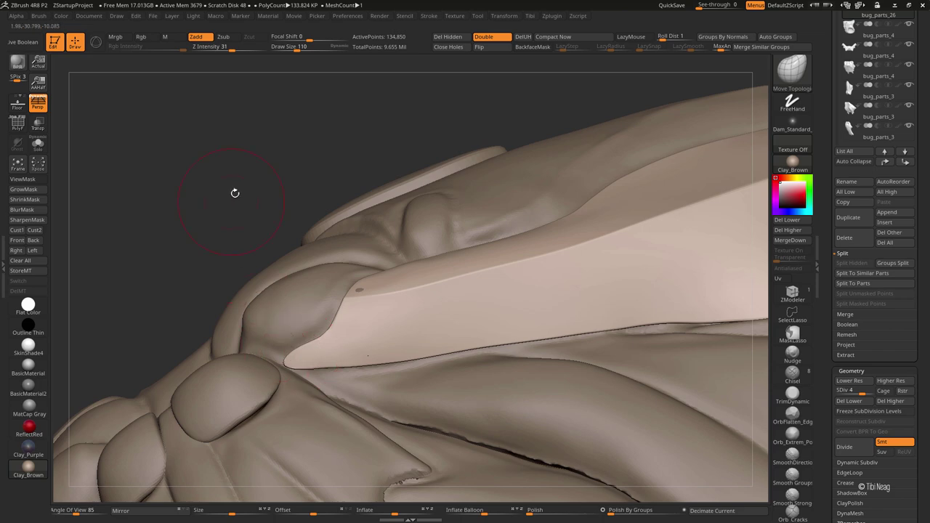
pyautogui.moveTo(234, 192)
pyautogui.mouseDown()
pyautogui.moveTo(262, 240)
pyautogui.moveTo(293, 364)
pyautogui.moveTo(320, 366)
pyautogui.moveTo(301, 353)
pyautogui.moveTo(419, 316)
pyautogui.mouseUp()
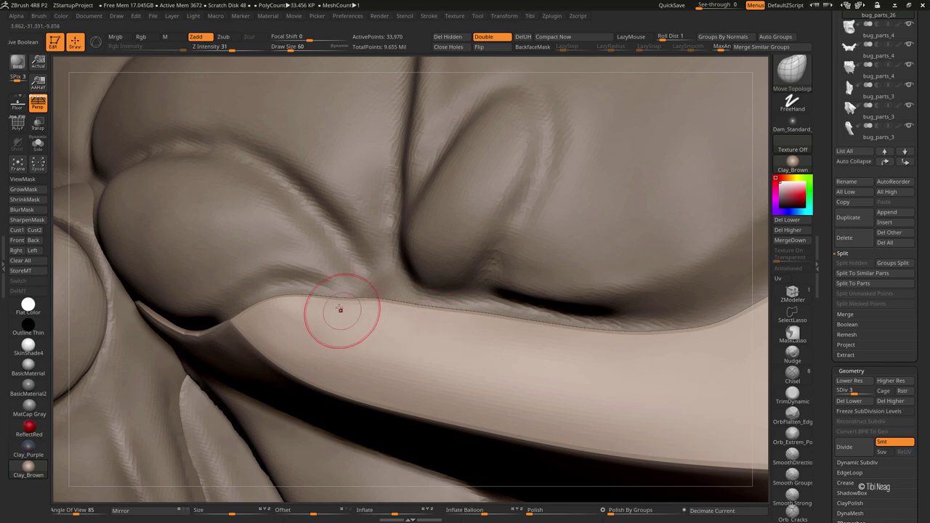
# Step: Refine the plate with hPolish and Move Topological, stepping down one subdivision level
pyautogui.press('b')
pyautogui.press('h')
pyautogui.press('p')
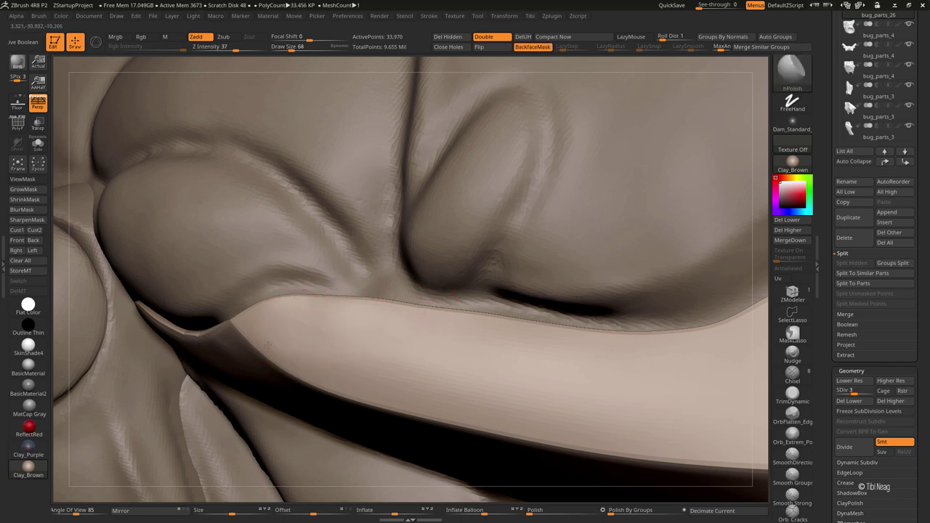
pyautogui.press('b')
pyautogui.press('m')
pyautogui.press('t')
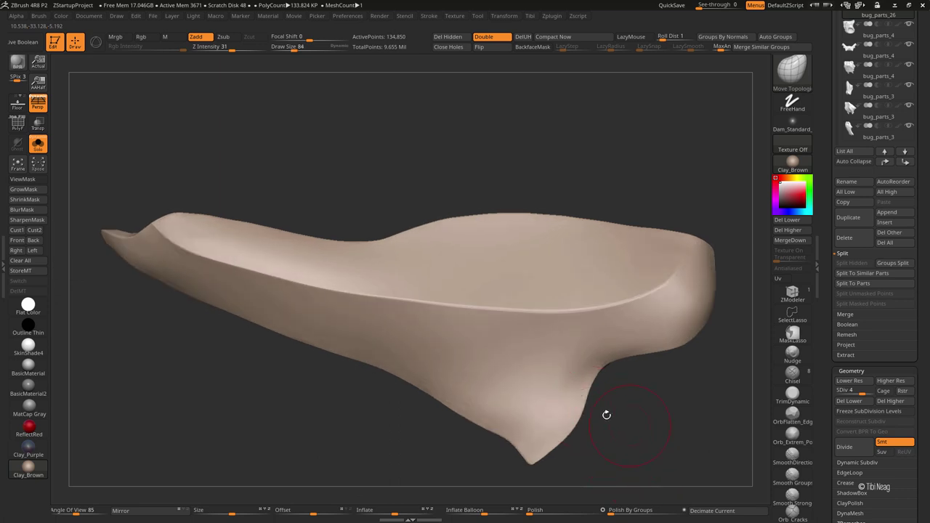
pyautogui.hotkey('shift', 'd')
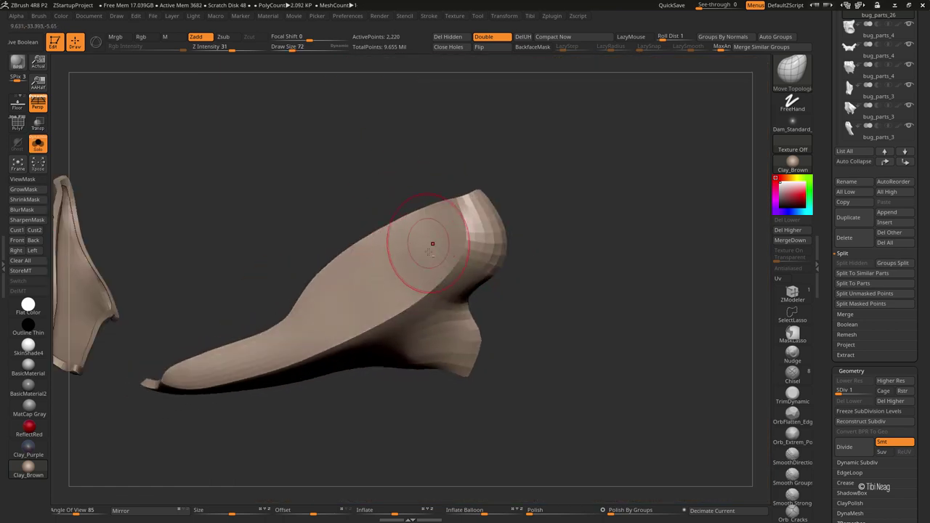
pyautogui.moveTo(433, 243); pyautogui.dragTo(489, 236, button='right')
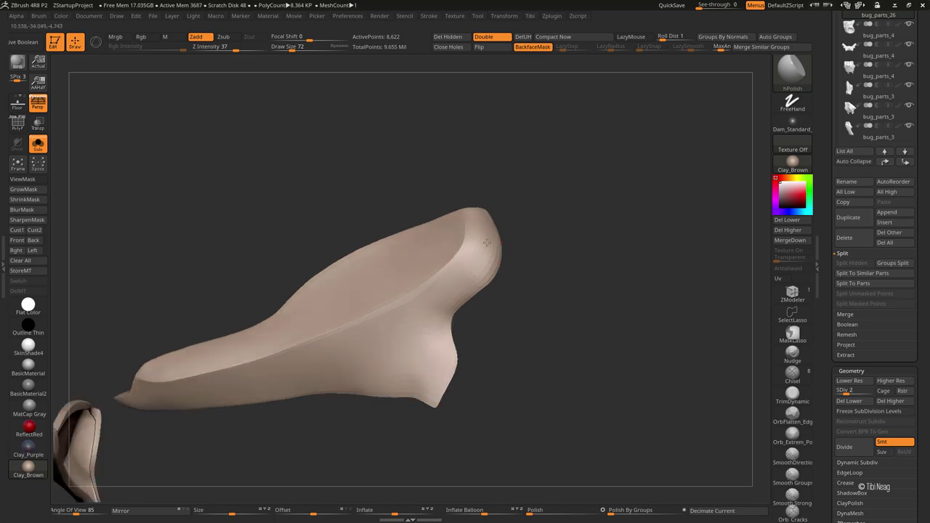
# Step: Check the plate against the whole creature, then polish it at subdivision level 3
pyautogui.hotkey('ctrl', 'shift', 's')
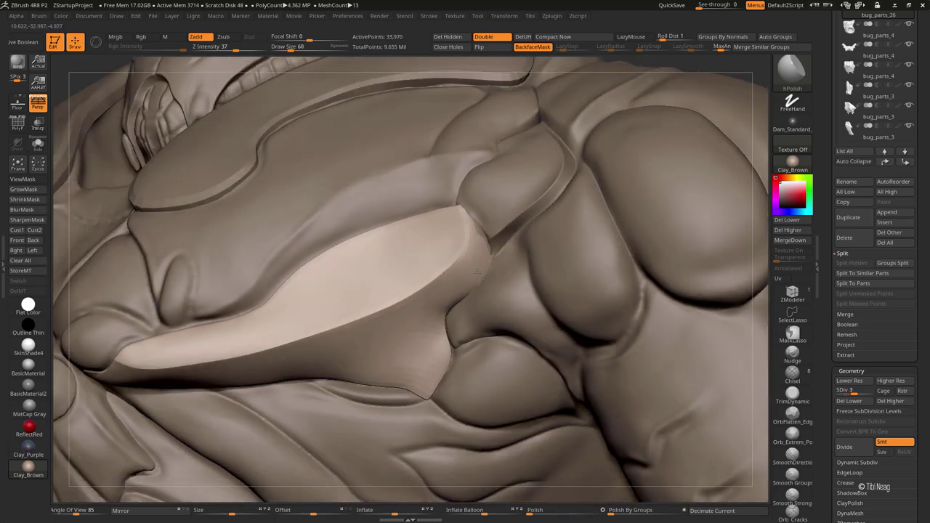
pyautogui.hotkey('shift', 'd')
pyautogui.hotkey('shift', 'd')
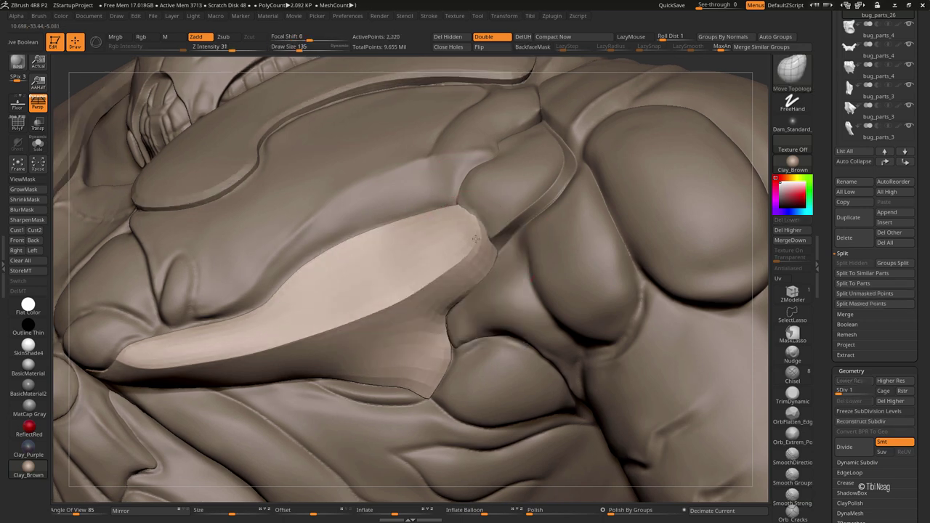
pyautogui.moveTo(461, 224)
pyautogui.mouseDown(button='right')
pyautogui.moveTo(488, 260)
pyautogui.moveTo(467, 244)
pyautogui.moveTo(499, 251)
pyautogui.moveTo(442, 234)
pyautogui.mouseUp(button='right')
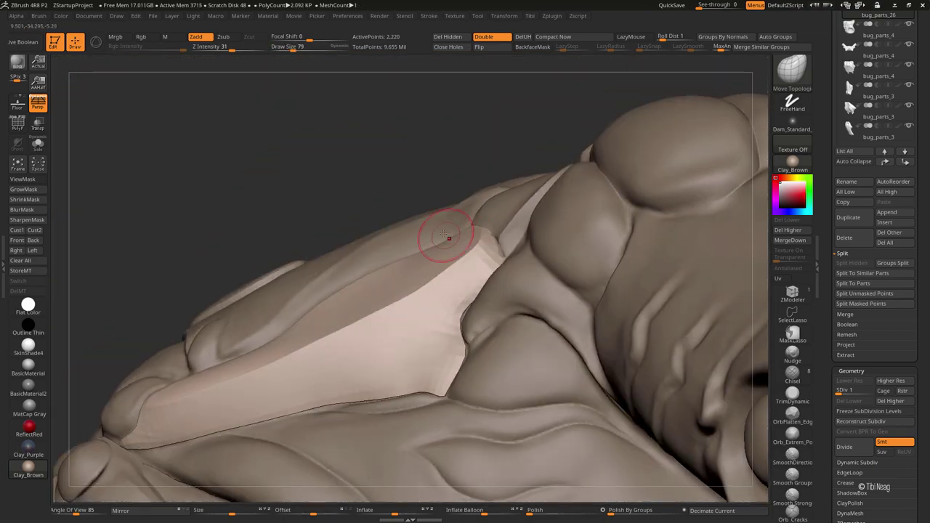
pyautogui.hotkey('ctrl', 'shift', 's')
pyautogui.hotkey('ctrl', 'd')
pyautogui.hotkey('ctrl', 'd')
pyautogui.moveTo(417, 297)
pyautogui.mouseDown(button='right')
pyautogui.moveTo(535, 163)
pyautogui.moveTo(450, 178)
pyautogui.moveTo(536, 138)
pyautogui.mouseUp(button='right')
pyautogui.press('h')
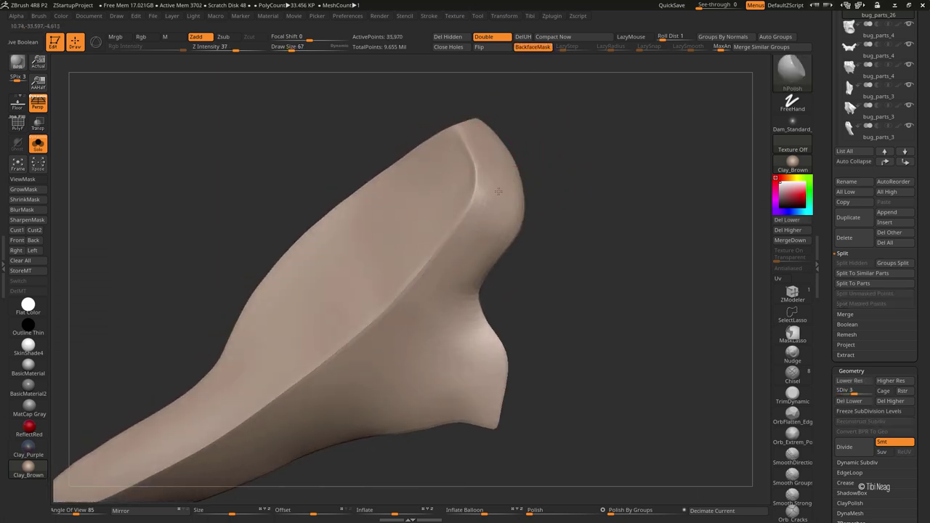
pyautogui.hotkey('ctrl', 'shift', 's')
# Step: Frame the creature front-on, make bug_parts_3 active and check its polygroups
pyautogui.press('f')
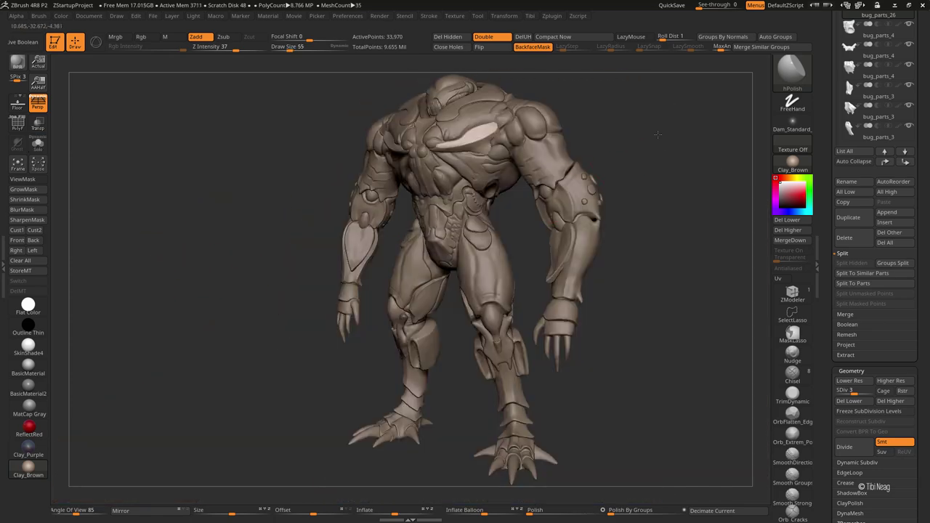
pyautogui.moveTo(151, 241)
pyautogui.mouseDown(button='right')
pyautogui.moveTo(675, 135)
pyautogui.moveTo(652, 138)
pyautogui.moveTo(664, 159)
pyautogui.moveTo(462, 201)
pyautogui.mouseUp(button='right')
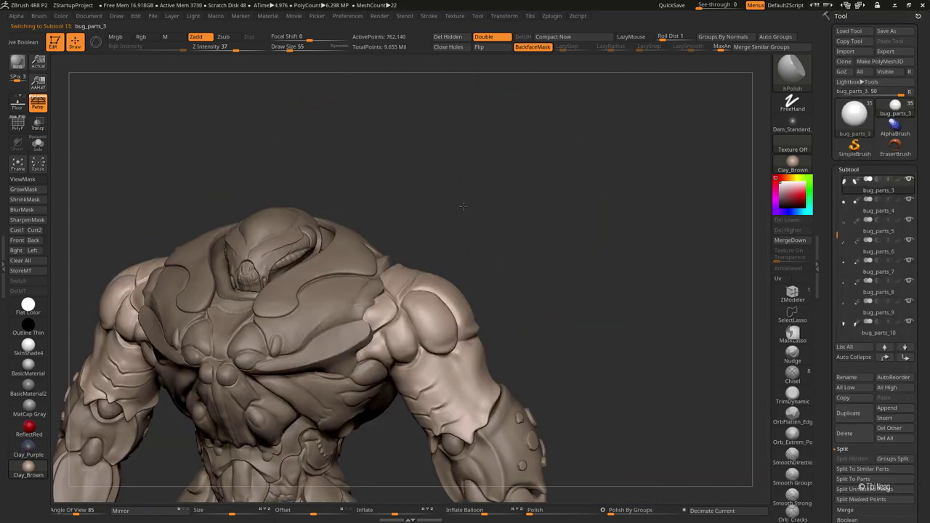
pyautogui.hotkey('ctrl', 'shift', 's')
pyautogui.moveTo(515, 272)
pyautogui.mouseDown(button='right')
pyautogui.moveTo(319, 257)
pyautogui.moveTo(338, 250)
pyautogui.moveTo(411, 151)
pyautogui.moveTo(383, 208)
pyautogui.mouseUp(button='right')
pyautogui.hotkey('shift', 'f')
pyautogui.hotkey('ctrl', 'w')
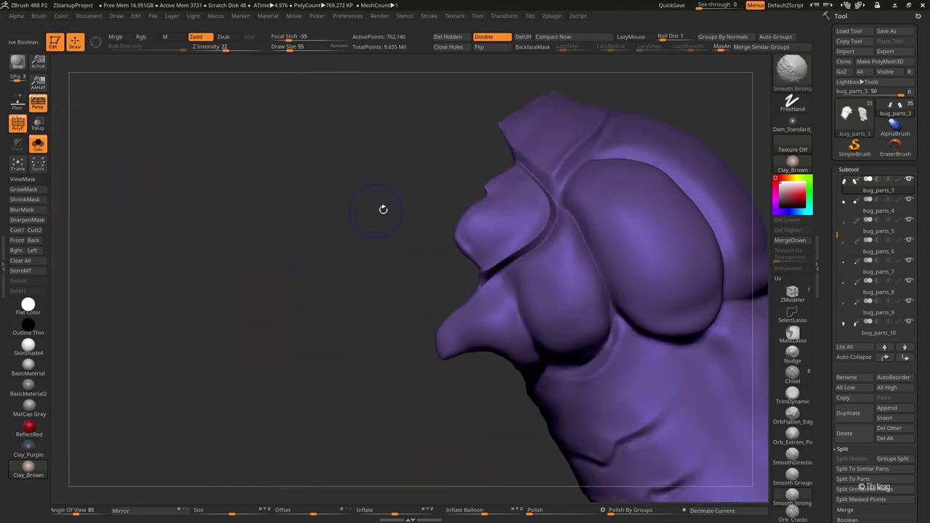
pyautogui.hotkey('shift', 'f')
pyautogui.keyDown('alt'); pyautogui.moveTo(426, 260); pyautogui.dragTo(487, 241, button='right'); pyautogui.keyUp('alt')
# Step: Mask an oval patch over the head's eye socket, tracing the eye ridge and filling the ring
pyautogui.keyDown('ctrl'); pyautogui.moveTo(487, 242); pyautogui.dragTo(485, 270); pyautogui.keyUp('ctrl')
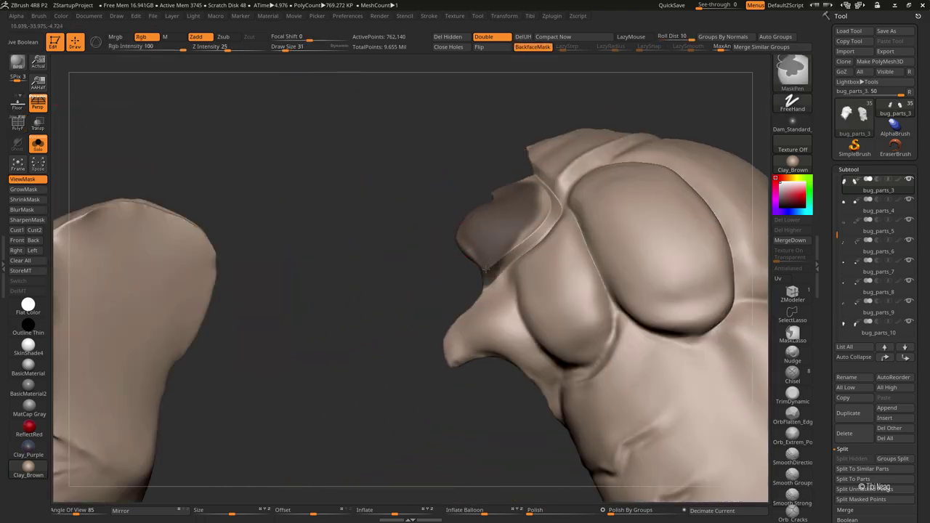
pyautogui.keyDown('alt'); pyautogui.moveTo(493, 257); pyautogui.dragTo(511, 257, button='right'); pyautogui.keyUp('alt')
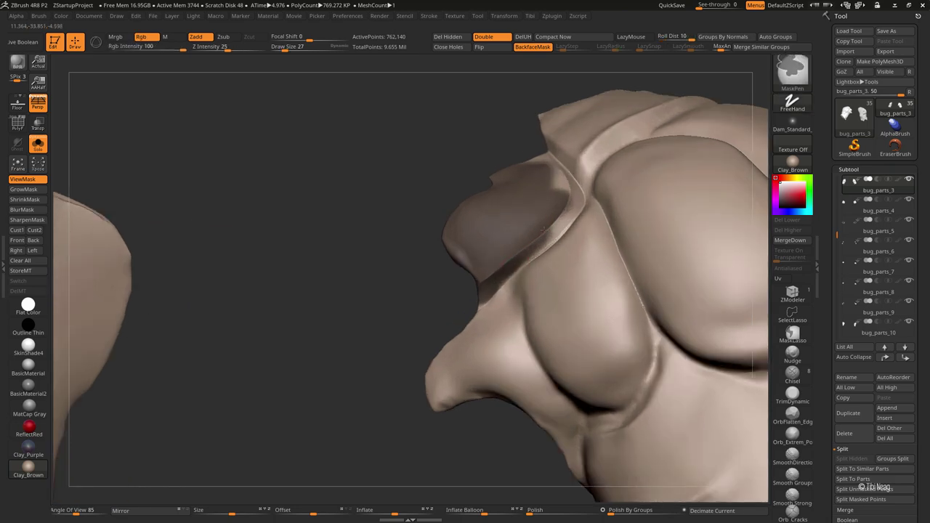
pyautogui.moveTo(562, 210)
pyautogui.mouseDown(button='right')
pyautogui.moveTo(516, 234)
pyautogui.moveTo(527, 265)
pyautogui.mouseUp(button='right')
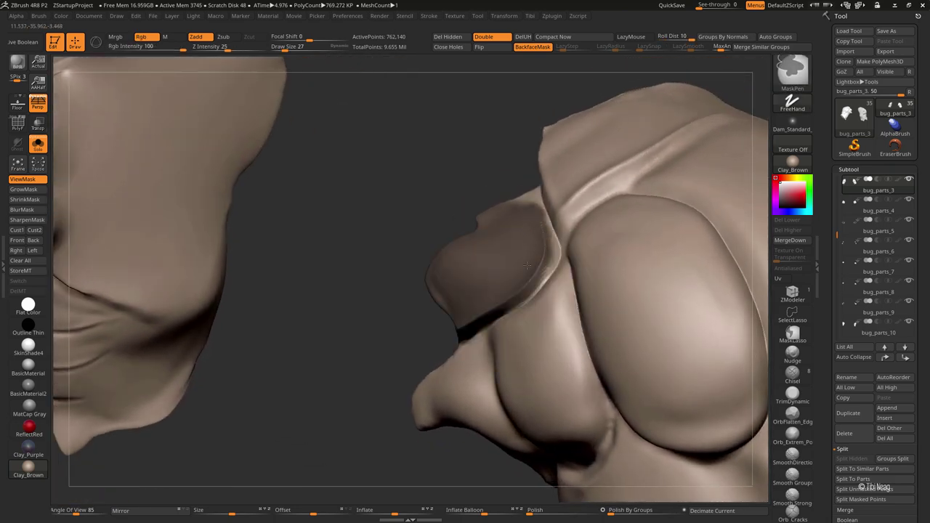
pyautogui.moveTo(538, 225)
pyautogui.mouseDown(button='right')
pyautogui.moveTo(571, 221)
pyautogui.moveTo(506, 208)
pyautogui.moveTo(583, 167)
pyautogui.moveTo(519, 222)
pyautogui.moveTo(486, 177)
pyautogui.mouseUp(button='right')
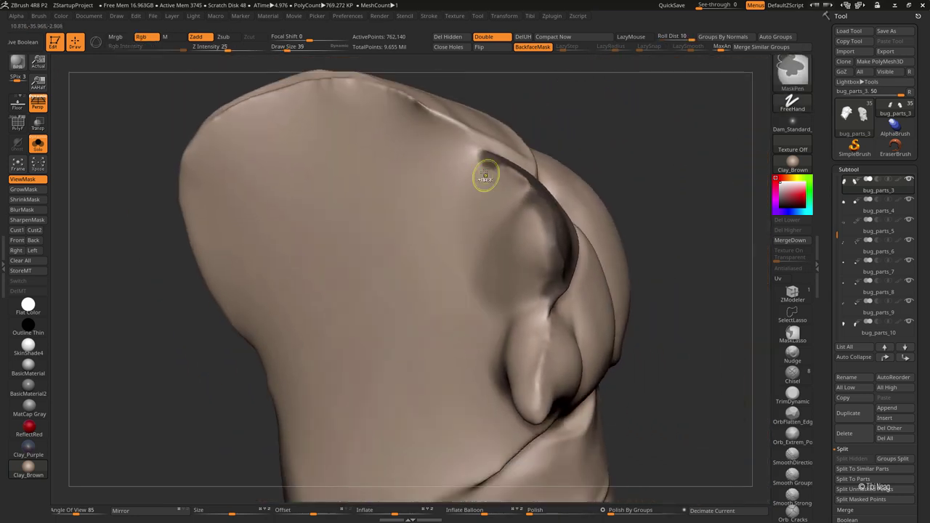
pyautogui.moveTo(485, 178)
pyautogui.mouseDown()
pyautogui.moveTo(473, 265)
pyautogui.moveTo(526, 293)
pyautogui.mouseUp()
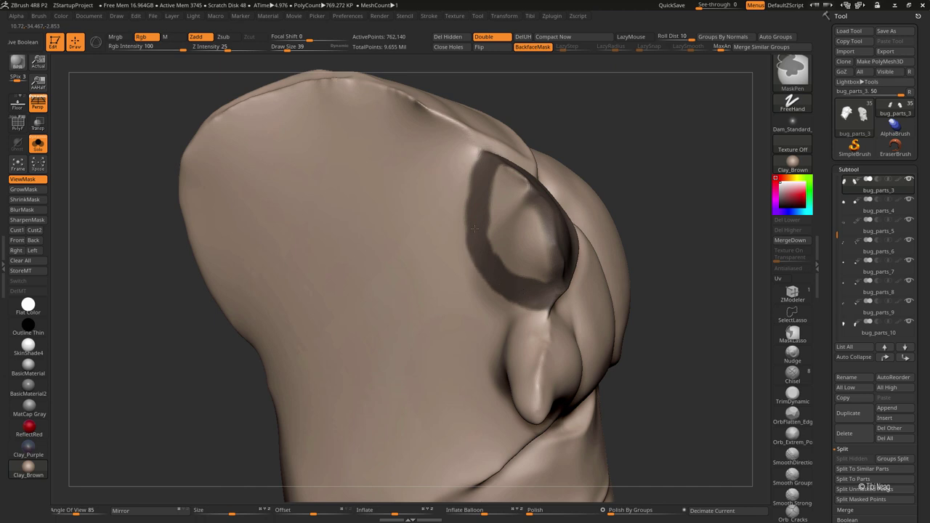
pyautogui.moveTo(500, 214)
pyautogui.mouseDown()
pyautogui.moveTo(538, 273)
pyautogui.moveTo(552, 249)
pyautogui.mouseUp()
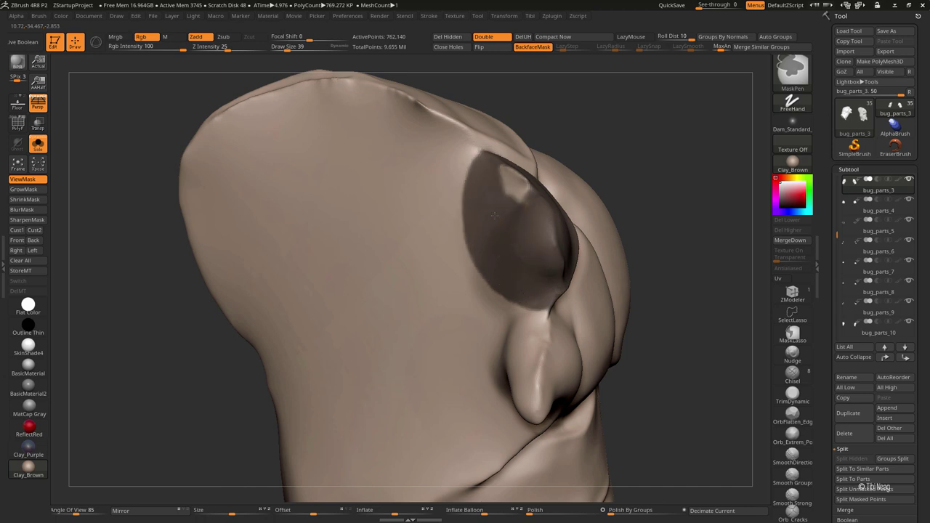
pyautogui.moveTo(508, 200)
pyautogui.mouseDown(button='right')
pyautogui.moveTo(567, 152)
pyautogui.moveTo(426, 187)
pyautogui.moveTo(404, 170)
pyautogui.moveTo(533, 147)
pyautogui.moveTo(685, 307)
pyautogui.mouseUp(button='right')
pyautogui.keyDown('ctrl'); pyautogui.keyDown('shift'); pyautogui.moveTo(685, 308); pyautogui.dragTo(660, 256); pyautogui.keyUp('shift'); pyautogui.keyUp('ctrl')
# Step: Split the eye patch off by groups, select the new piece and switch to Smooth Strong
pyautogui.keyDown('ctrl'); pyautogui.keyDown('shift'); pyautogui.click(657, 255); pyautogui.keyUp('shift'); pyautogui.keyUp('ctrl')
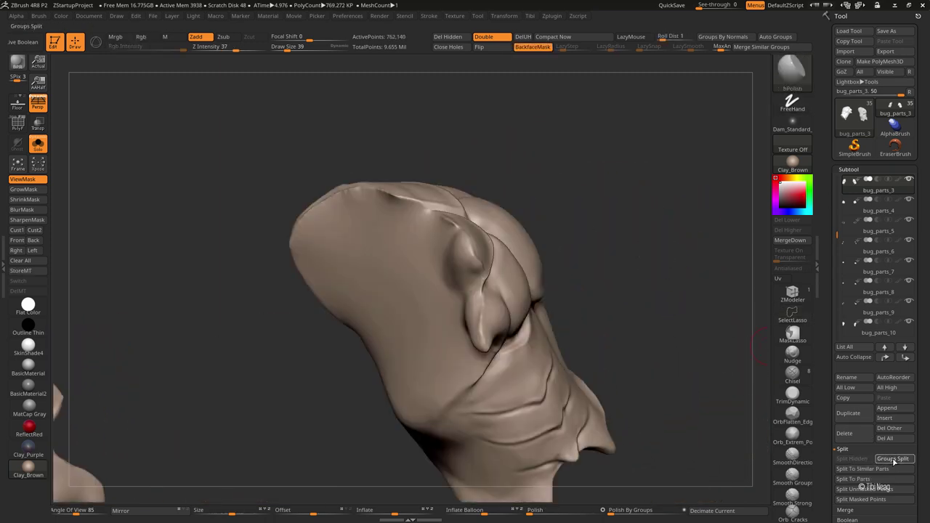
pyautogui.click(894, 458)
pyautogui.keyDown('alt'); pyautogui.click(474, 241); pyautogui.keyUp('alt')
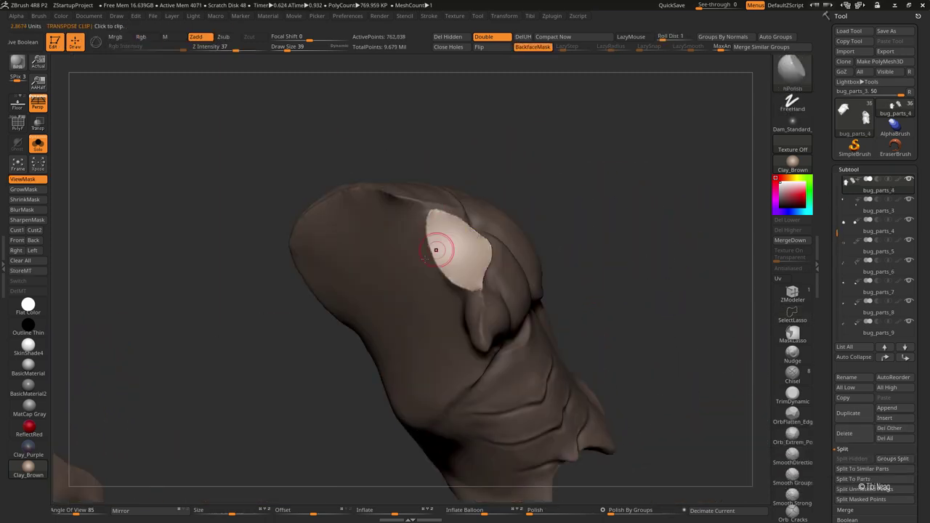
pyautogui.press('shift')
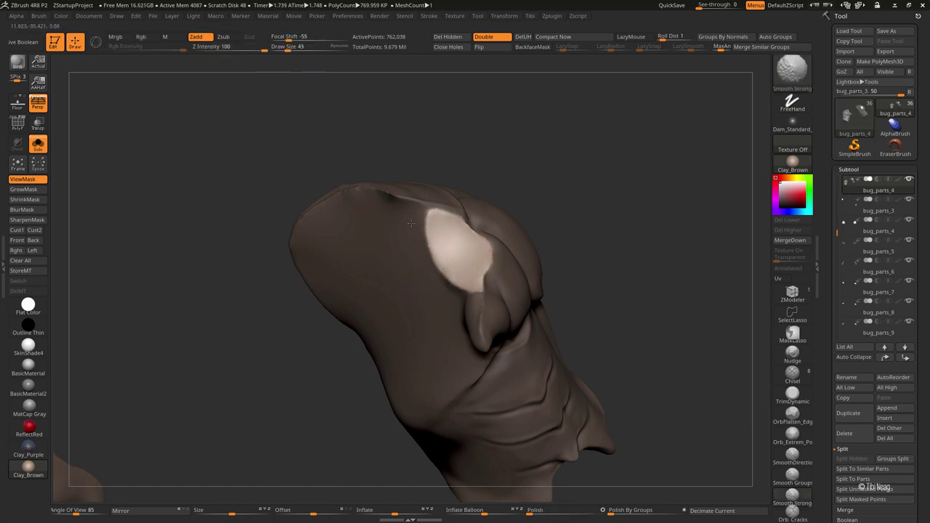
pyautogui.moveTo(410, 223); pyautogui.dragTo(442, 152)
pyautogui.moveTo(386, 230); pyautogui.dragTo(424, 357)
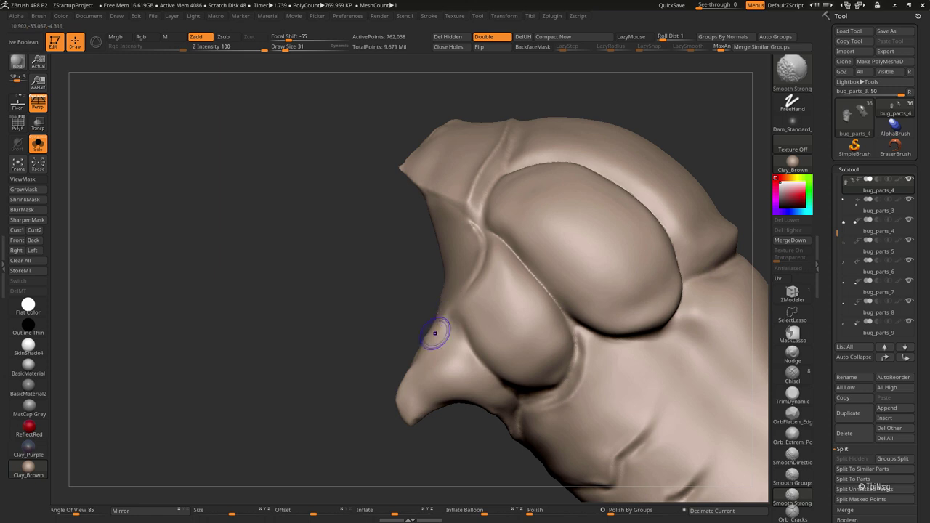
# Step: Inspect the eye piece in Solo and in place on the head, turning it with Transpose
pyautogui.hotkey('shift', 'ctrl', 's')
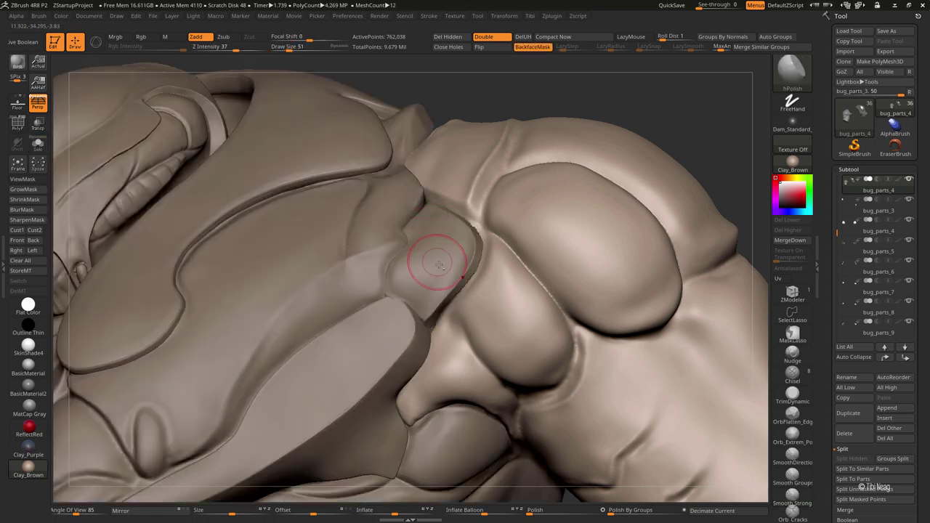
pyautogui.hotkey('shift', 'ctrl', 's')
pyautogui.moveTo(494, 218)
pyautogui.mouseDown()
pyautogui.moveTo(573, 140)
pyautogui.moveTo(509, 166)
pyautogui.mouseUp()
pyautogui.press('w')
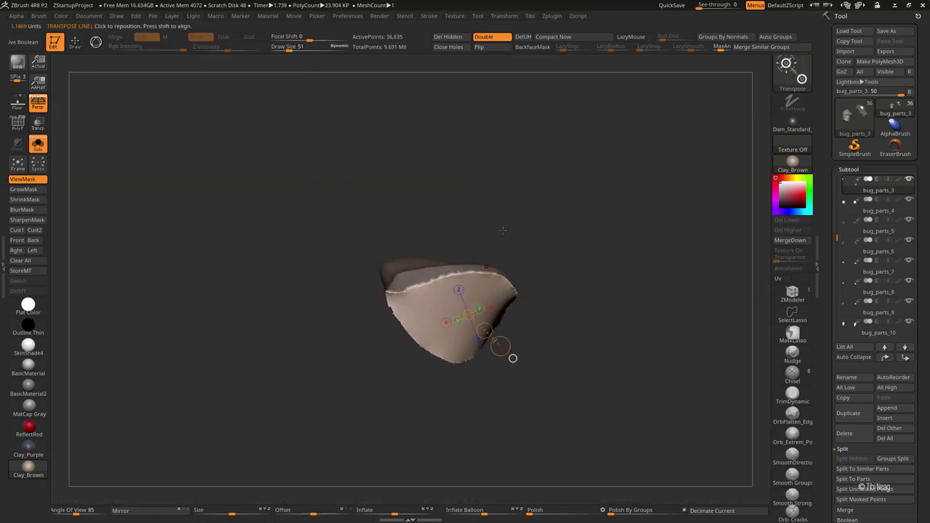
pyautogui.moveTo(503, 230)
pyautogui.mouseDown()
pyautogui.moveTo(441, 340)
pyautogui.moveTo(480, 399)
pyautogui.mouseUp()
pyautogui.press('q')
pyautogui.moveTo(436, 363); pyautogui.dragTo(440, 354)
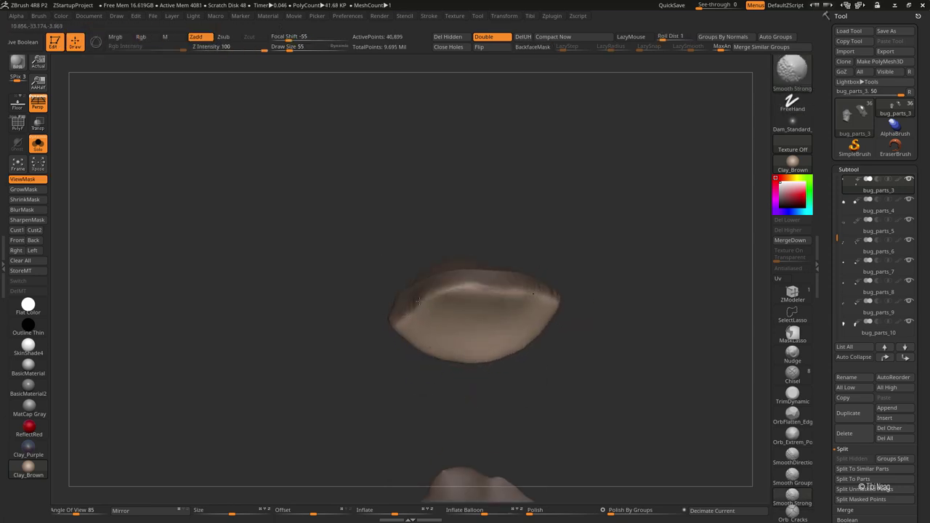
pyautogui.moveTo(581, 208)
pyautogui.mouseDown()
pyautogui.moveTo(308, 291)
pyautogui.moveTo(526, 202)
pyautogui.mouseUp()
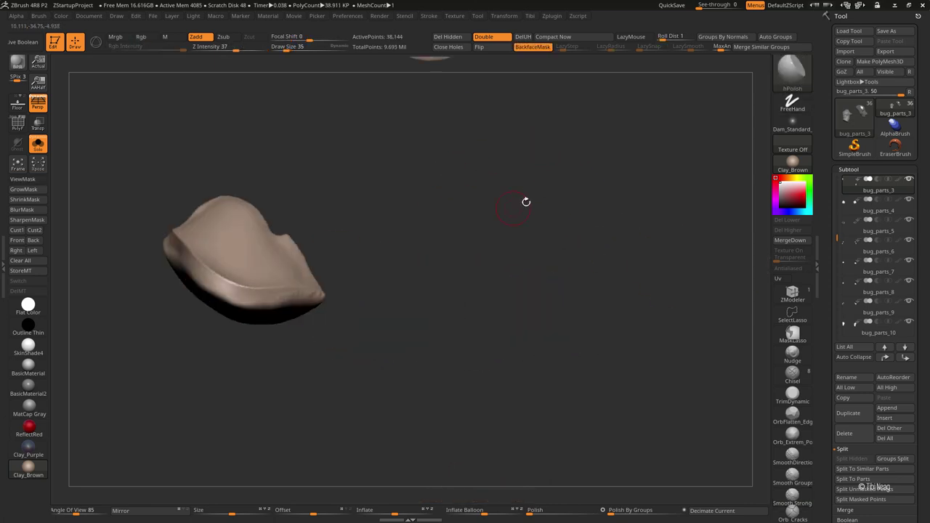
pyautogui.hotkey('ctrl', 'shift', 's')
pyautogui.moveTo(546, 338)
pyautogui.mouseDown()
pyautogui.moveTo(300, 296)
pyautogui.moveTo(414, 270)
pyautogui.mouseUp()
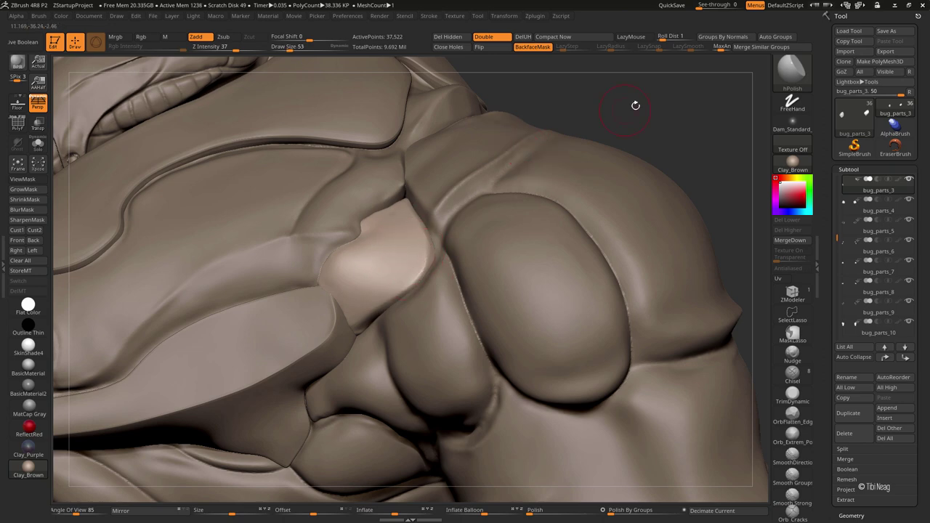
# Step: Solo the shoulder piece and hPolish the small bump on its edge
pyautogui.moveTo(635, 106)
pyautogui.mouseDown()
pyautogui.moveTo(511, 96)
pyautogui.moveTo(575, 127)
pyautogui.moveTo(560, 128)
pyautogui.moveTo(586, 152)
pyautogui.moveTo(377, 250)
pyautogui.mouseUp()
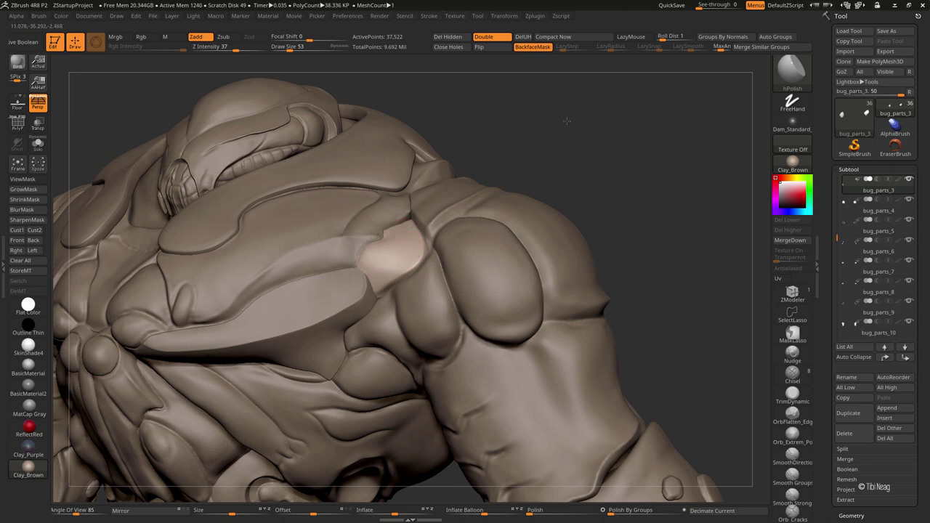
pyautogui.moveTo(567, 121); pyautogui.dragTo(393, 237)
pyautogui.hotkey('ctrl', 'shift', 's')
pyautogui.moveTo(536, 158)
pyautogui.mouseDown()
pyautogui.moveTo(591, 208)
pyautogui.moveTo(471, 129)
pyautogui.moveTo(374, 236)
pyautogui.moveTo(465, 153)
pyautogui.moveTo(511, 166)
pyautogui.mouseUp()
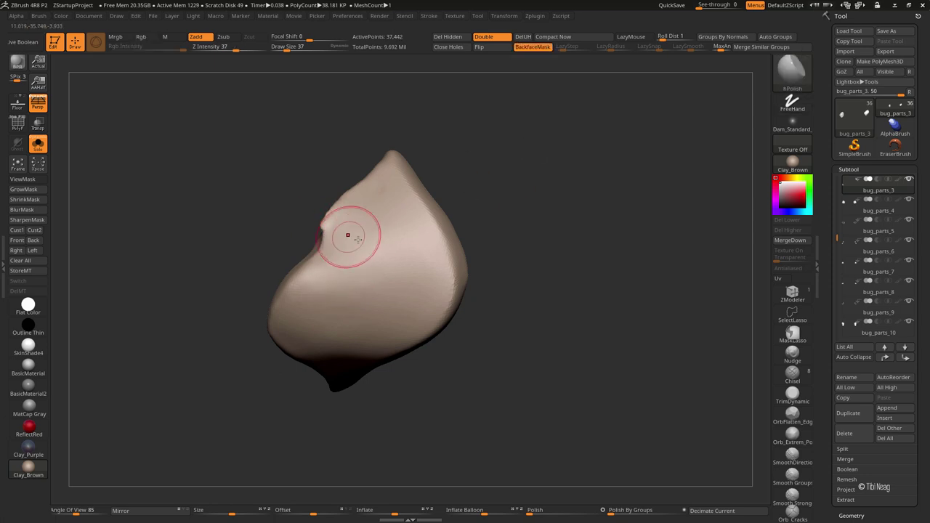
pyautogui.moveTo(348, 235)
pyautogui.mouseDown()
pyautogui.moveTo(353, 197)
pyautogui.moveTo(332, 246)
pyautogui.mouseUp()
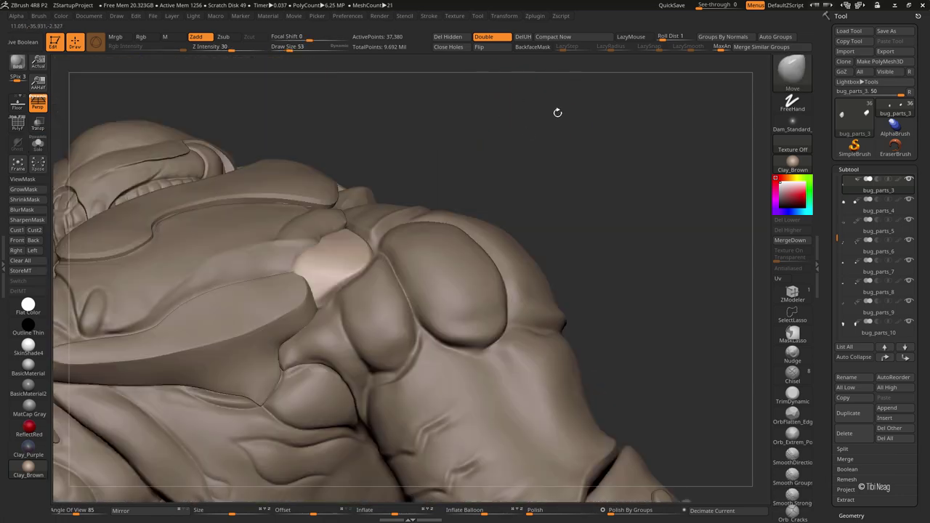
# Step: Turn Solo off, select bug_parts_3 and check the piece's fit on the creature
pyautogui.moveTo(557, 112); pyautogui.dragTo(435, 114)
pyautogui.moveTo(481, 181)
pyautogui.mouseDown()
pyautogui.moveTo(510, 176)
pyautogui.moveTo(509, 125)
pyautogui.mouseUp()
pyautogui.keyDown('alt'); pyautogui.click(430, 177); pyautogui.keyUp('alt')
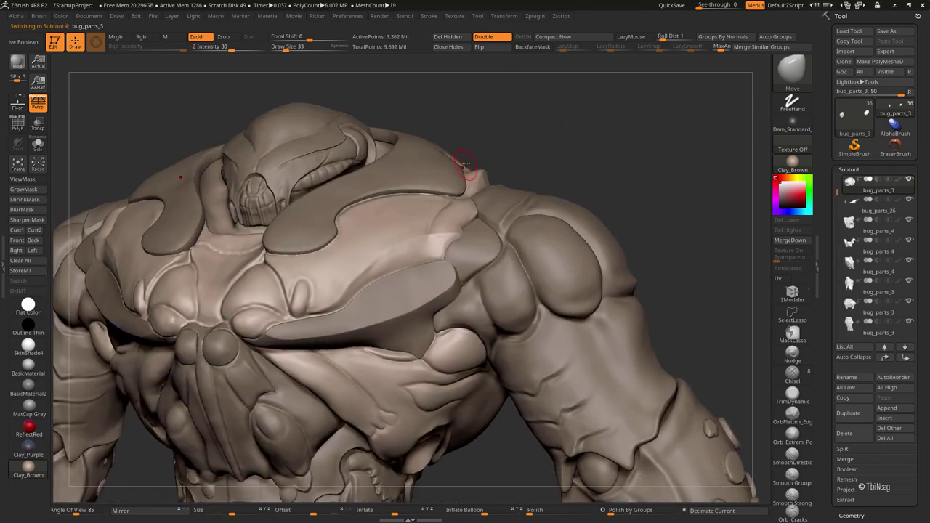
pyautogui.moveTo(578, 123); pyautogui.dragTo(543, 156)
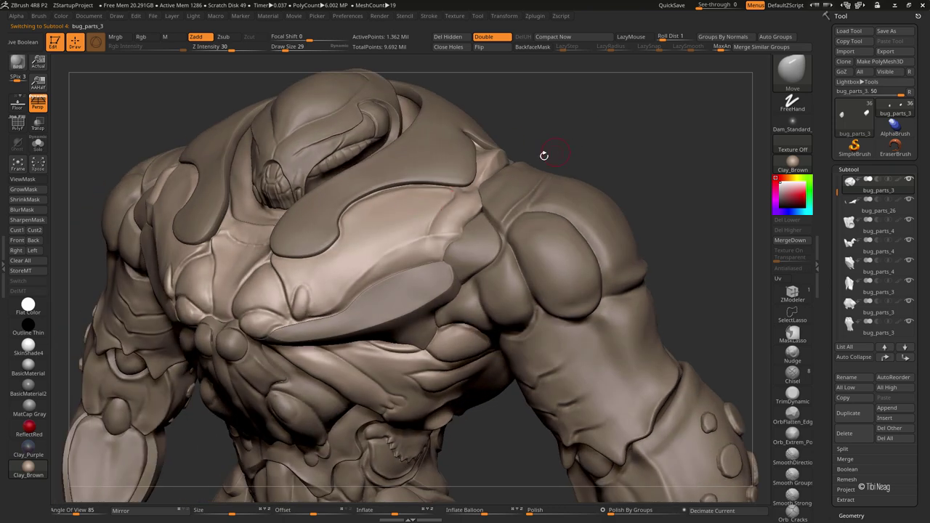
pyautogui.moveTo(431, 233); pyautogui.dragTo(702, 263)
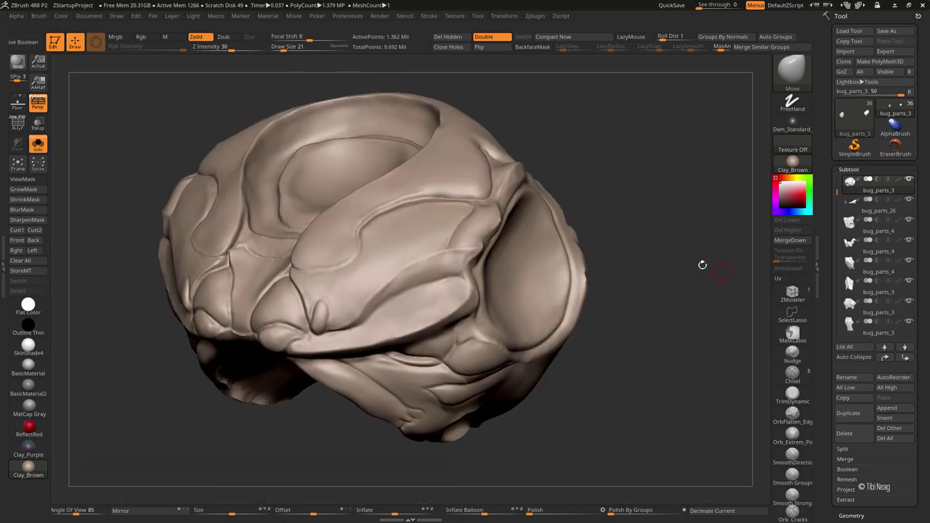
# Step: Solo bug_parts_27 and mask two matching ridge patches into their own polygroup
pyautogui.keyDown('alt'); pyautogui.click(446, 249); pyautogui.keyUp('alt')
pyautogui.hotkey('ctrl', 'shift', 's')
pyautogui.moveTo(625, 240); pyautogui.dragTo(662, 158)
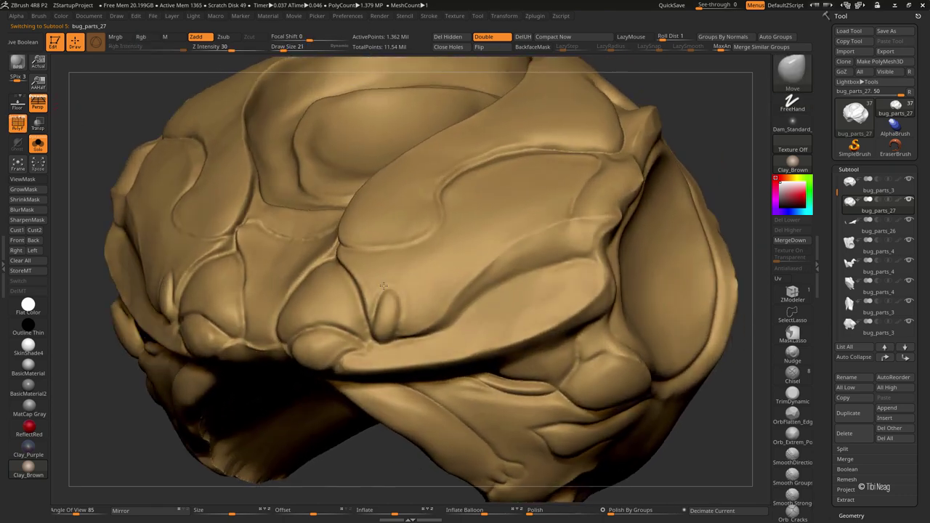
pyautogui.keyDown('ctrl'); pyautogui.moveTo(377, 285); pyautogui.dragTo(381, 294); pyautogui.keyUp('ctrl')
pyautogui.keyDown('ctrl'); pyautogui.moveTo(172, 271); pyautogui.dragTo(174, 282); pyautogui.keyUp('ctrl')
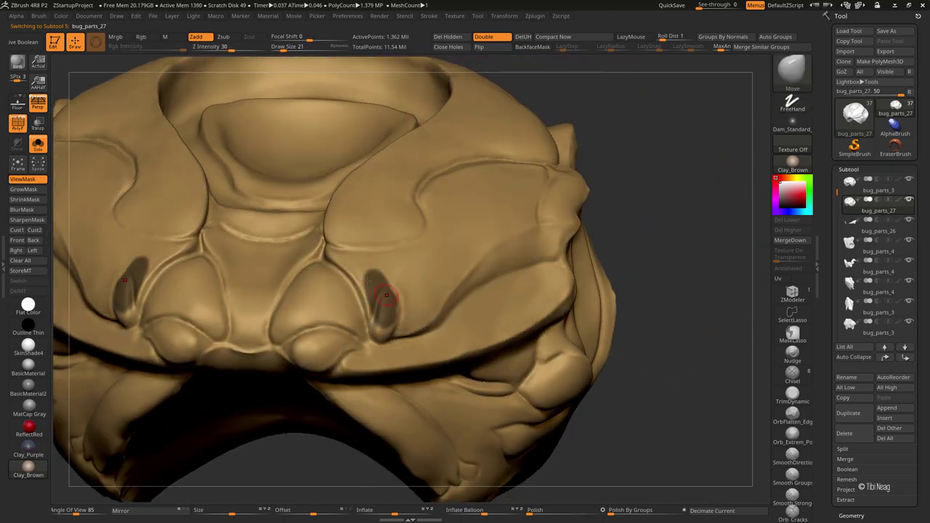
pyautogui.hotkey('ctrl', 'shift', 'a')
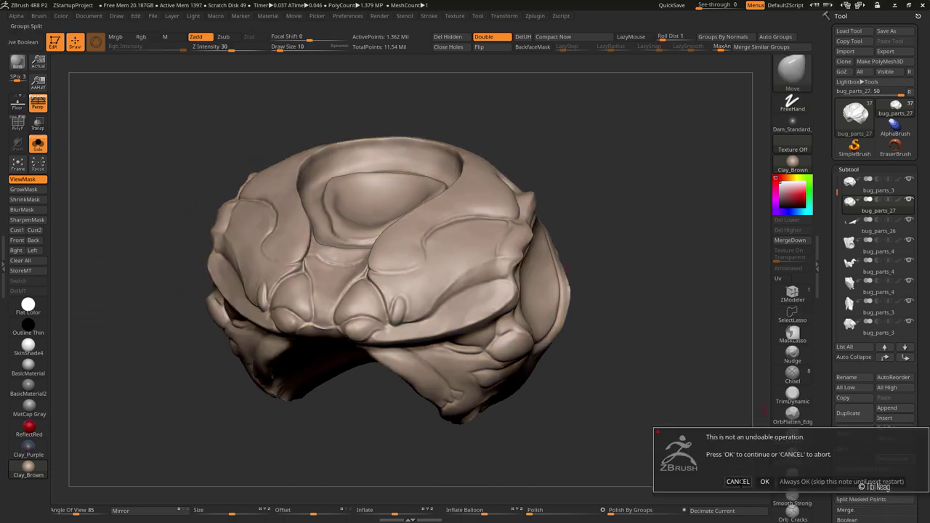
# Step: Split the side patches into a new subtool and push a bulge into its lower edge
pyautogui.keyDown('ctrl'); pyautogui.keyDown('shift'); pyautogui.click(484, 239); pyautogui.keyUp('shift'); pyautogui.keyUp('ctrl')
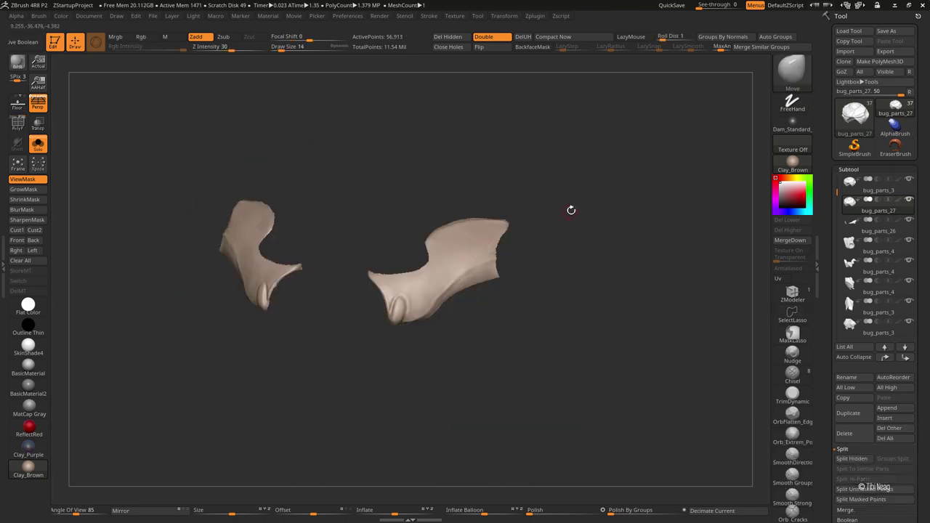
pyautogui.hotkey('alt', 's')
pyautogui.click(852, 458)
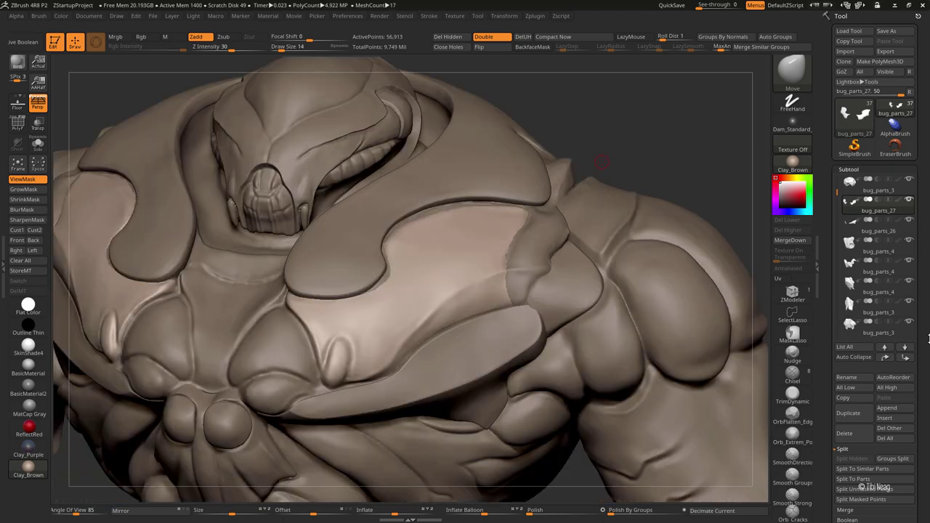
pyautogui.scroll(-5, 928, 338)
pyautogui.press(']')
pyautogui.press(']')
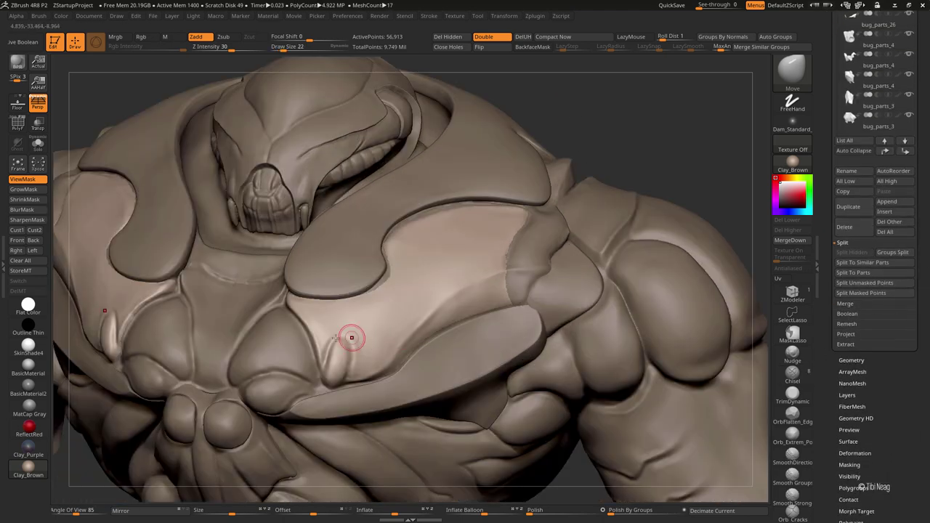
pyautogui.hotkey('shift', 's')
pyautogui.moveTo(376, 380)
pyautogui.mouseDown()
pyautogui.moveTo(401, 415)
pyautogui.moveTo(409, 400)
pyautogui.moveTo(425, 431)
pyautogui.moveTo(614, 369)
pyautogui.mouseUp()
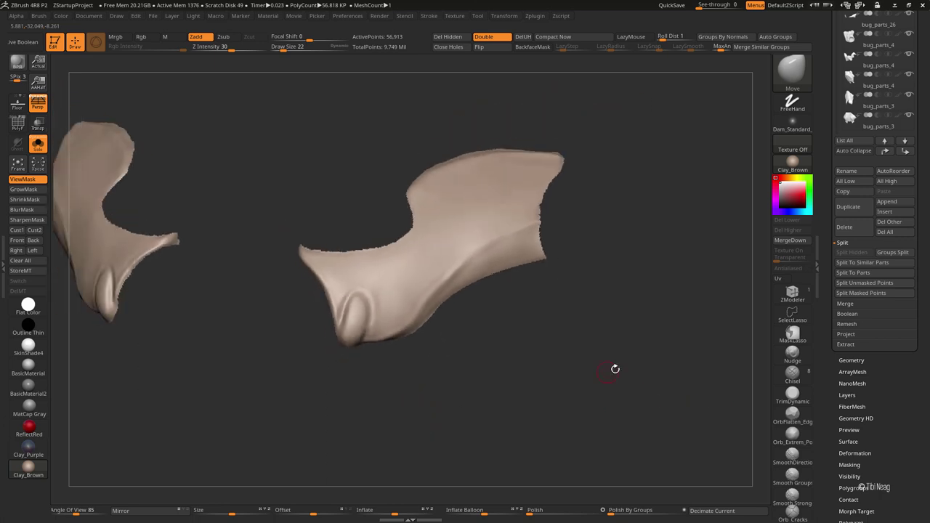
# Step: Duplicate the side-piece subtool as bug_parts_28 and switch to hPolish with BackfaceMask on
pyautogui.click(856, 213)
pyautogui.scroll(3, 374, 321)
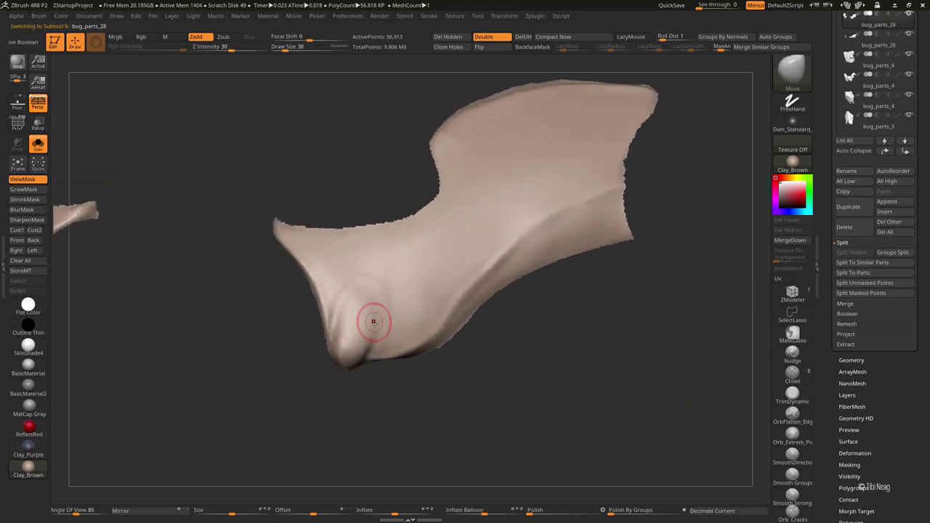
pyautogui.press('b')
pyautogui.press('h')
pyautogui.press('p')
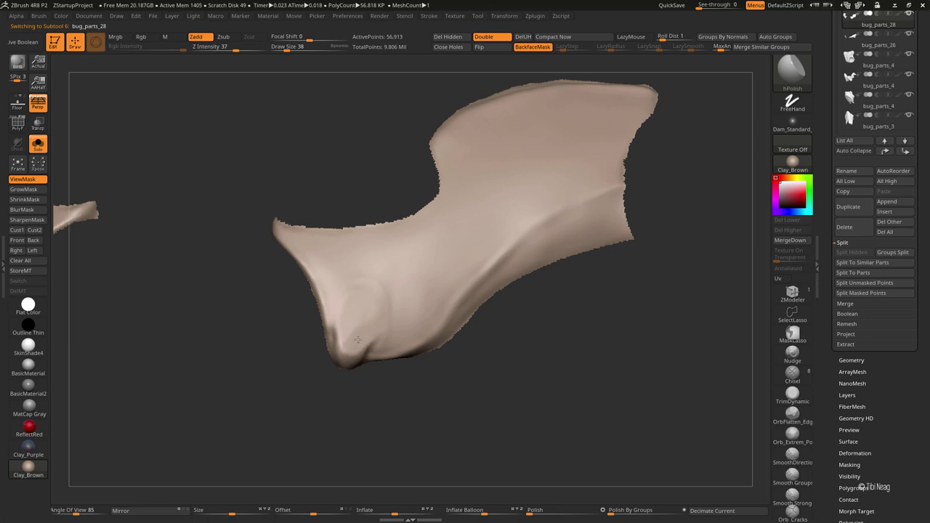
pyautogui.moveTo(356, 385); pyautogui.dragTo(350, 399)
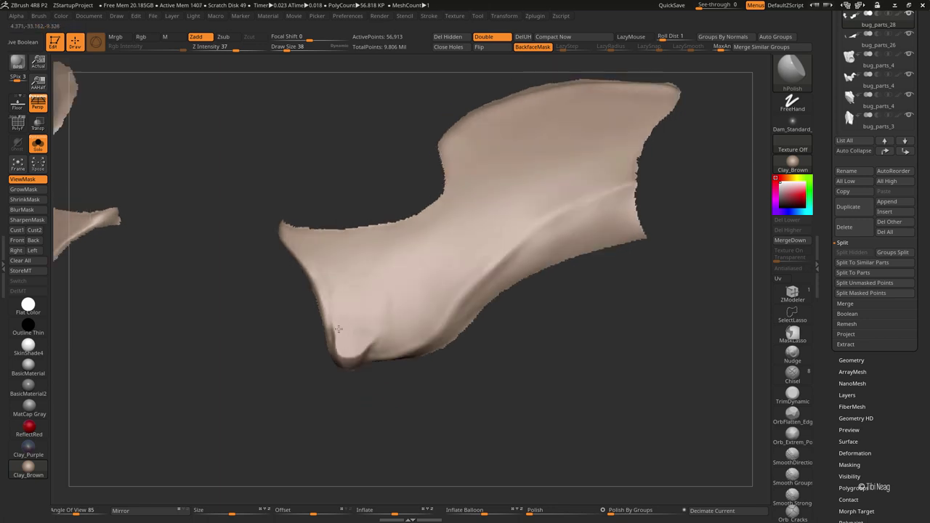
# Step: Nudge the panel's bottom edge up and right with the Move brush
pyautogui.moveTo(339, 329); pyautogui.dragTo(362, 313)
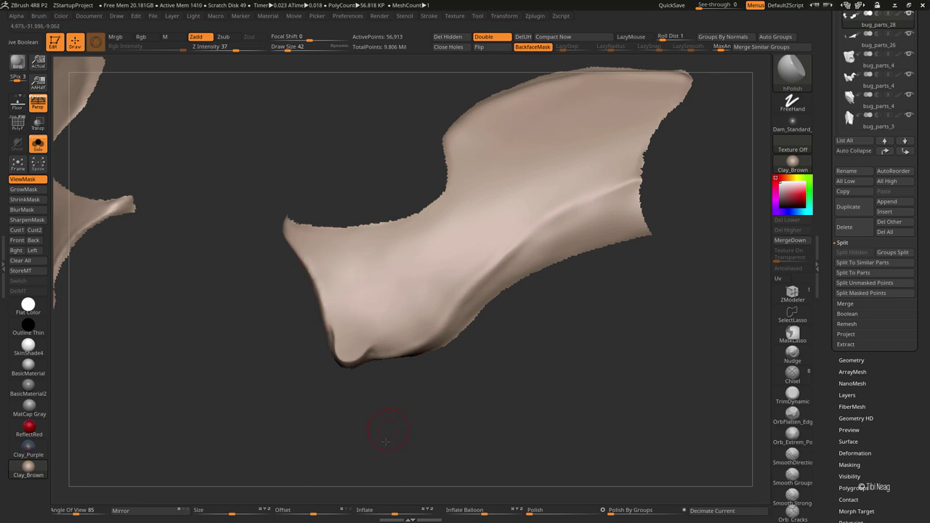
pyautogui.moveTo(385, 441); pyautogui.dragTo(374, 269)
pyautogui.moveTo(371, 342)
pyautogui.mouseDown()
pyautogui.moveTo(378, 442)
pyautogui.moveTo(423, 440)
pyautogui.mouseUp()
pyautogui.press('b')
pyautogui.press('m')
pyautogui.press('v')
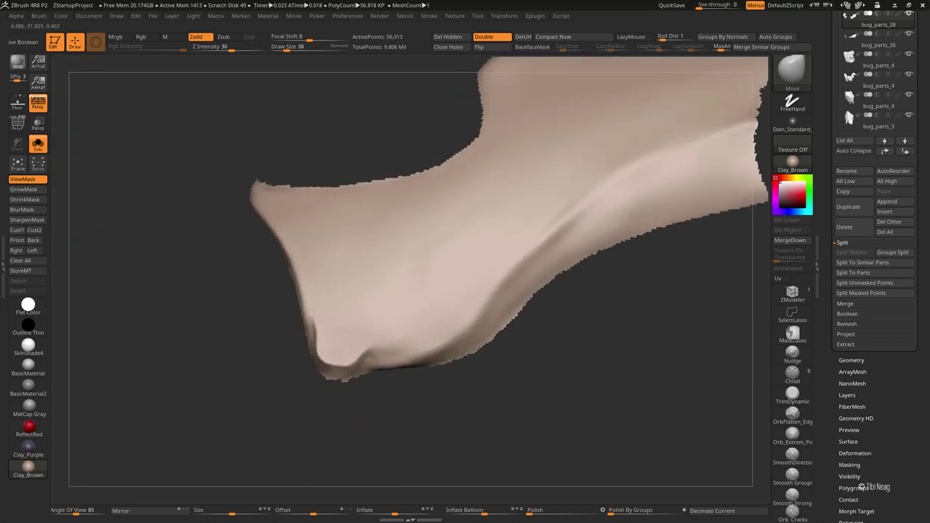
pyautogui.moveTo(346, 373); pyautogui.dragTo(369, 351)
pyautogui.press('b')
pyautogui.press('h')
pyautogui.press('p')
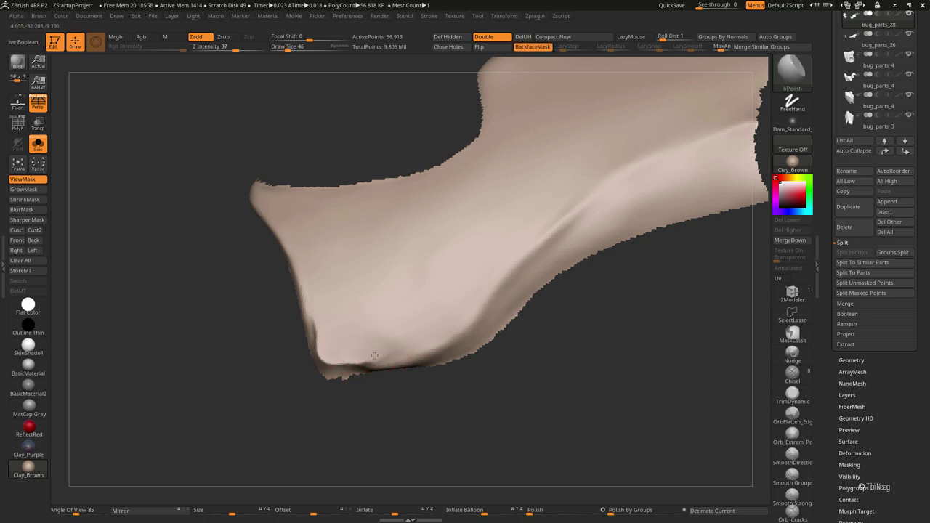
pyautogui.press('b')
pyautogui.press('m')
pyautogui.press('v')
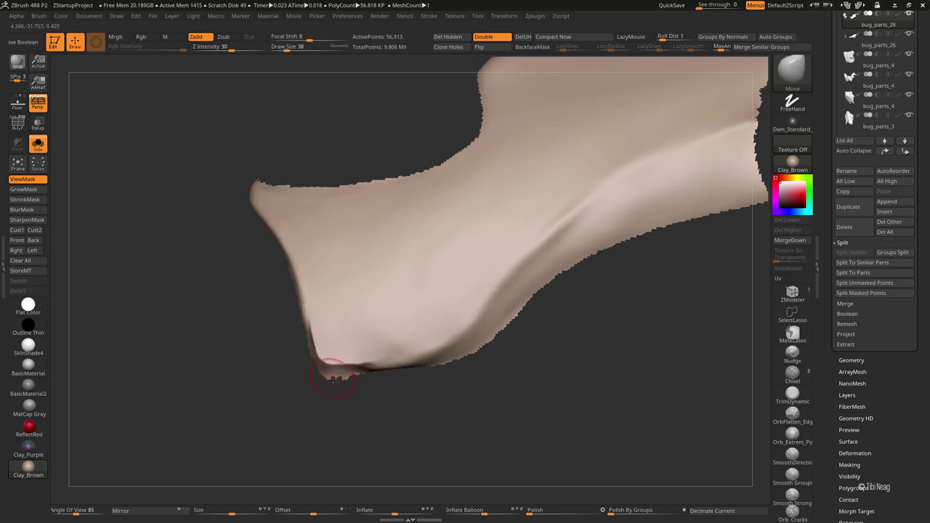
# Step: Polish and reshape the panel's lower edge with hPolish and back faces protected
pyautogui.moveTo(333, 378); pyautogui.dragTo(342, 357)
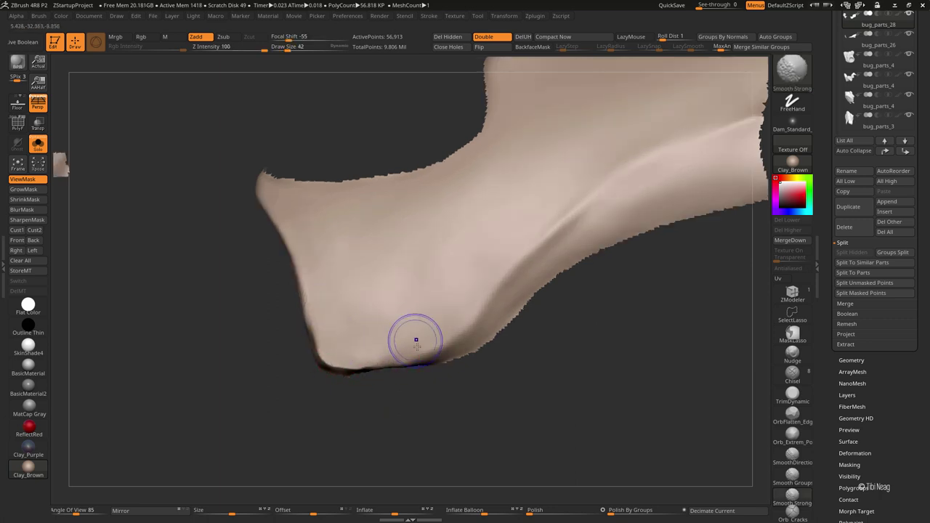
pyautogui.moveTo(415, 337)
pyautogui.mouseDown()
pyautogui.moveTo(407, 365)
pyautogui.moveTo(346, 330)
pyautogui.mouseUp()
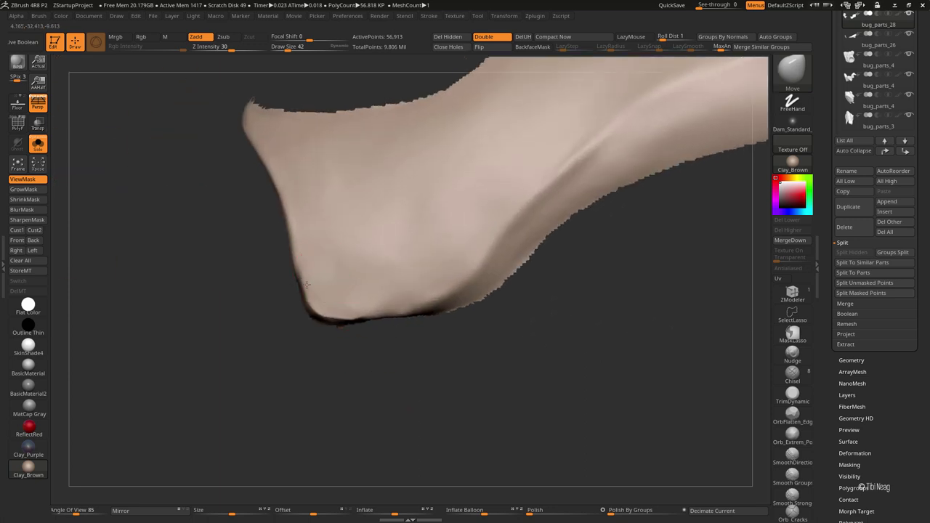
pyautogui.moveTo(306, 285); pyautogui.dragTo(426, 357)
pyautogui.press('b')
pyautogui.press('h')
pyautogui.press('p')
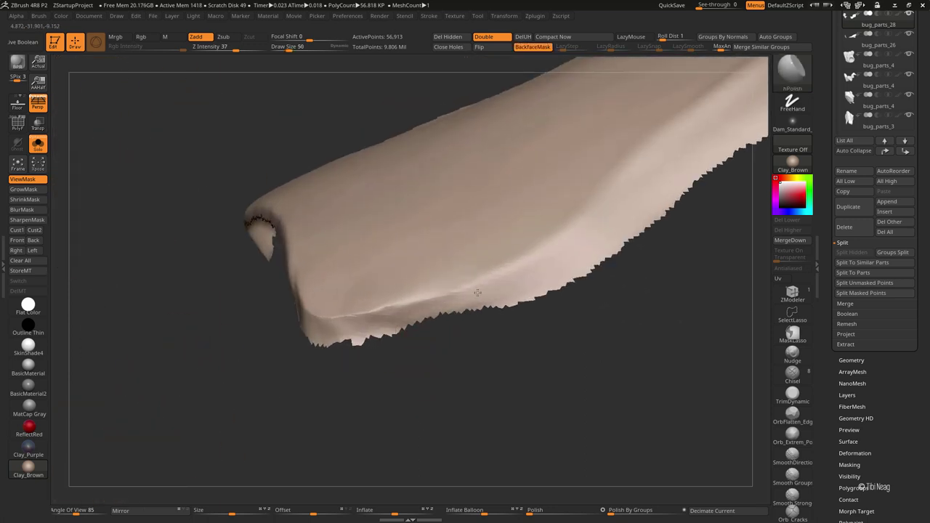
pyautogui.moveTo(463, 313)
pyautogui.mouseDown()
pyautogui.moveTo(471, 321)
pyautogui.moveTo(399, 341)
pyautogui.mouseUp()
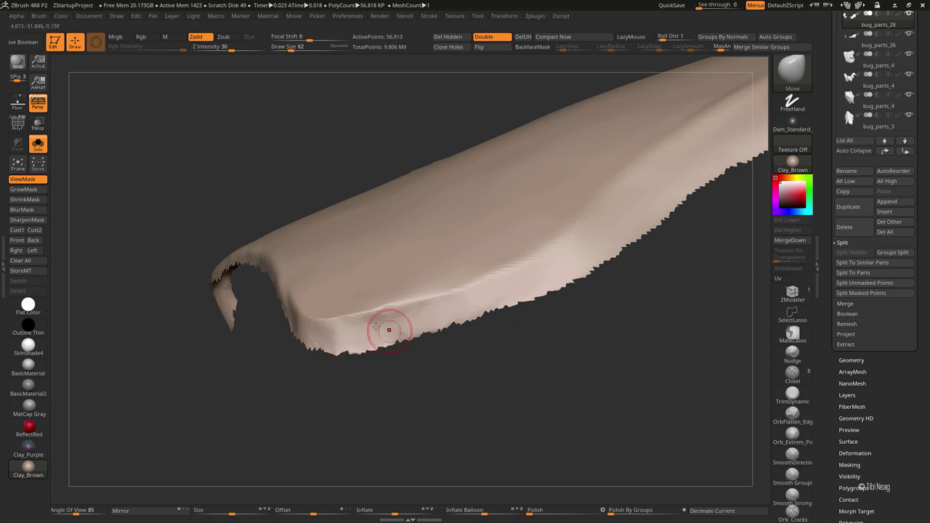
pyautogui.moveTo(401, 332)
pyautogui.mouseDown()
pyautogui.moveTo(353, 337)
pyautogui.moveTo(370, 375)
pyautogui.moveTo(392, 319)
pyautogui.mouseUp()
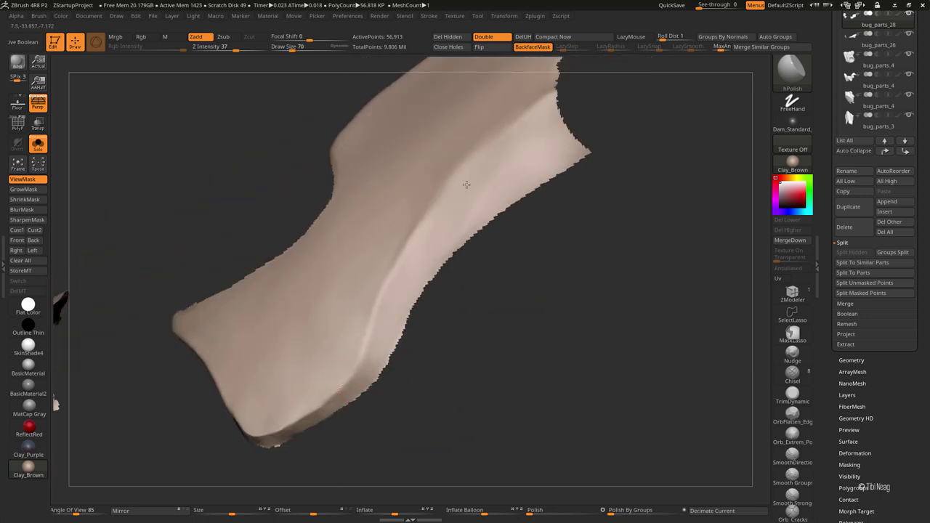
# Step: Review the panel edge-on and face-on, resize the brush, and select Smooth Strong
pyautogui.moveTo(561, 145)
pyautogui.mouseDown()
pyautogui.moveTo(571, 233)
pyautogui.moveTo(436, 250)
pyautogui.mouseUp()
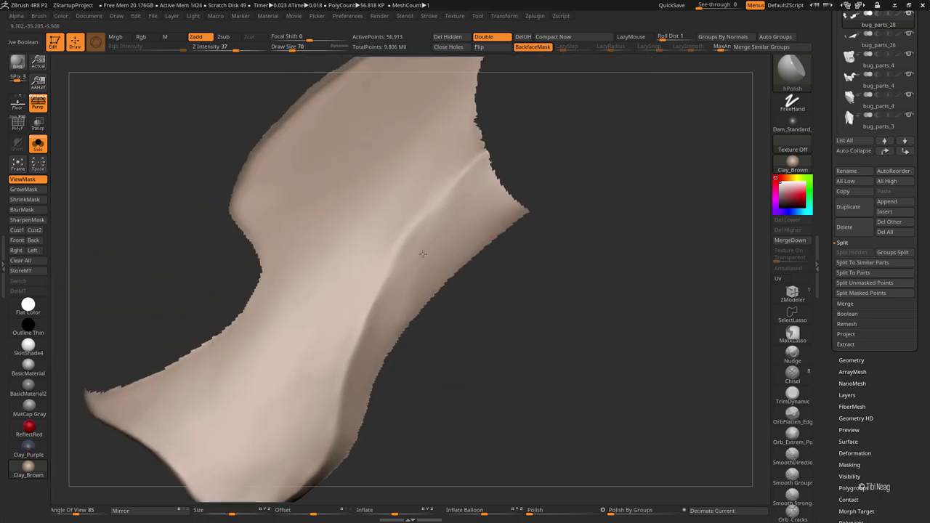
pyautogui.moveTo(465, 295); pyautogui.dragTo(476, 306)
pyautogui.press('[')
pyautogui.press('[')
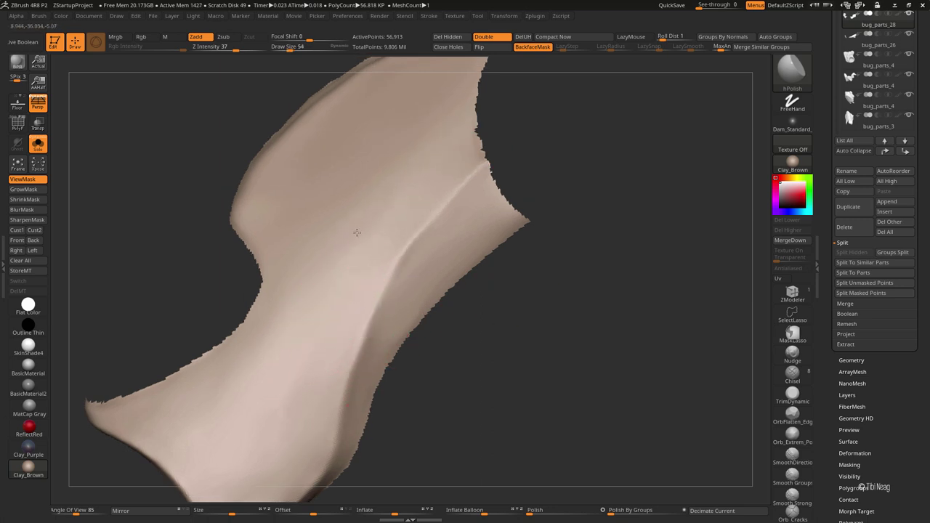
pyautogui.moveTo(338, 279); pyautogui.dragTo(403, 313, button='right')
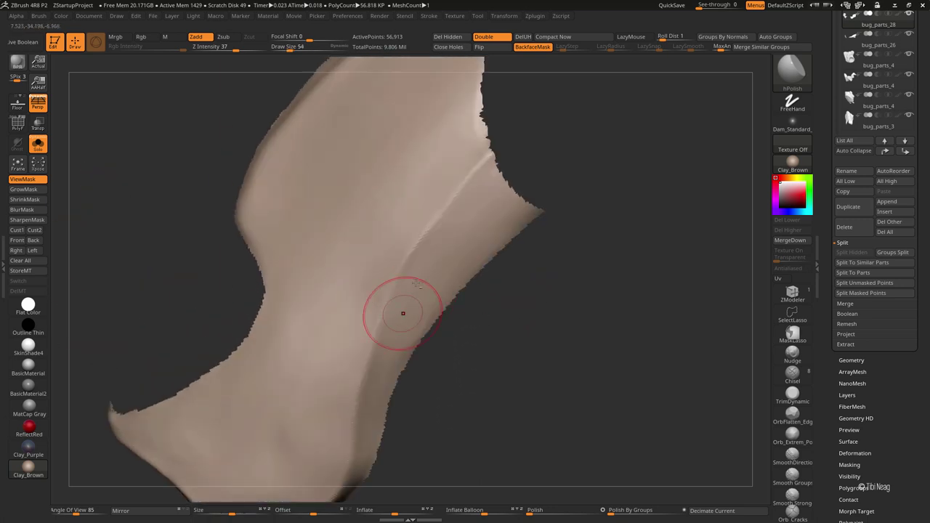
pyautogui.moveTo(401, 351); pyautogui.dragTo(463, 210, button='right')
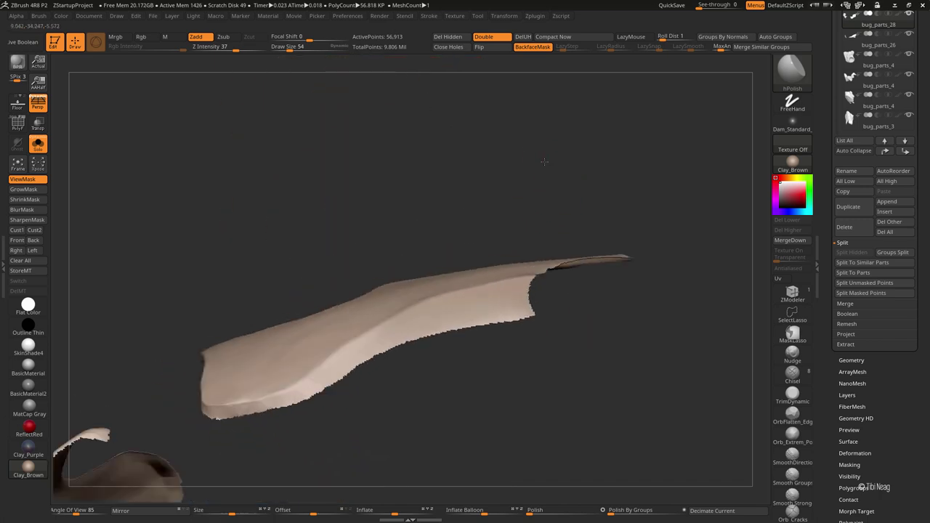
pyautogui.press('space')
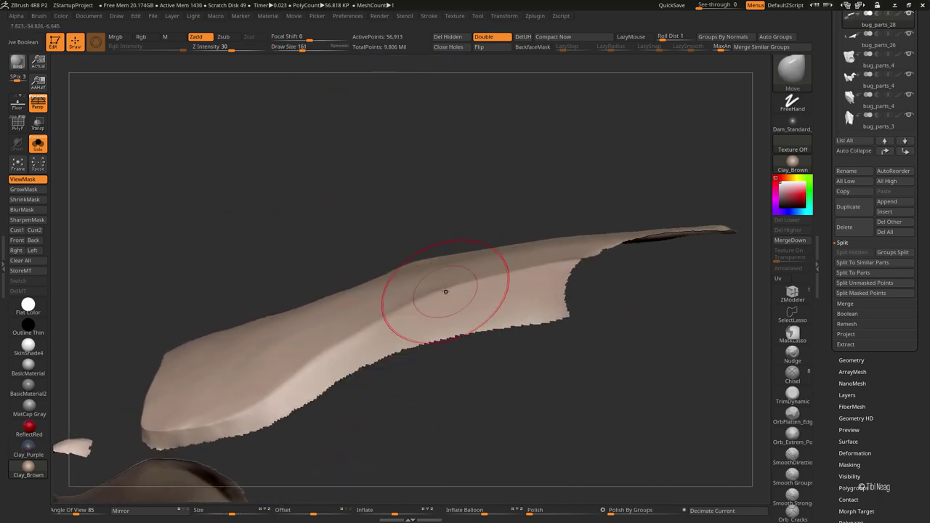
pyautogui.moveTo(332, 354)
pyautogui.mouseDown(button='right')
pyautogui.moveTo(380, 392)
pyautogui.moveTo(319, 350)
pyautogui.mouseUp(button='right')
pyautogui.press('shift')
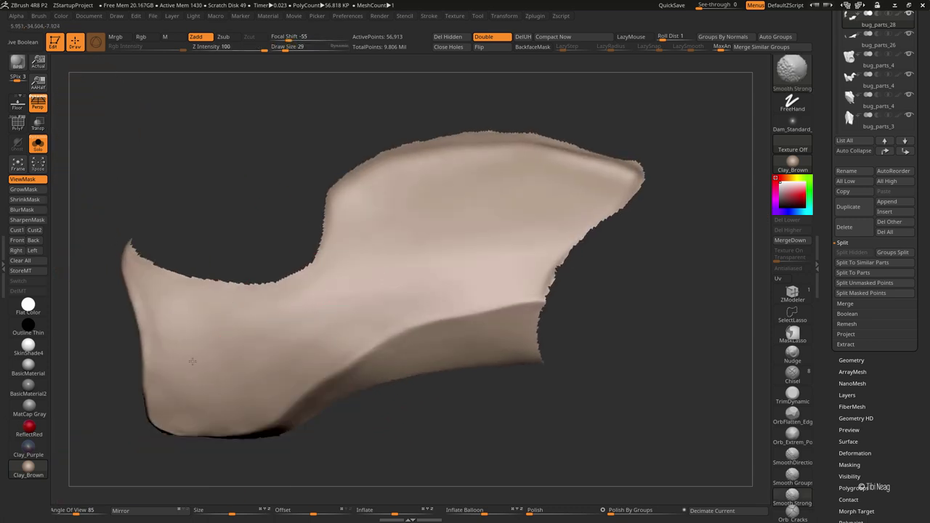
# Step: Open Tool > Geometry and lasso-hide the area beside the panel's pointed tip
pyautogui.keyDown('alt'); pyautogui.moveTo(228, 384); pyautogui.dragTo(327, 316, button='right'); pyautogui.keyUp('alt')
pyautogui.click(851, 360)
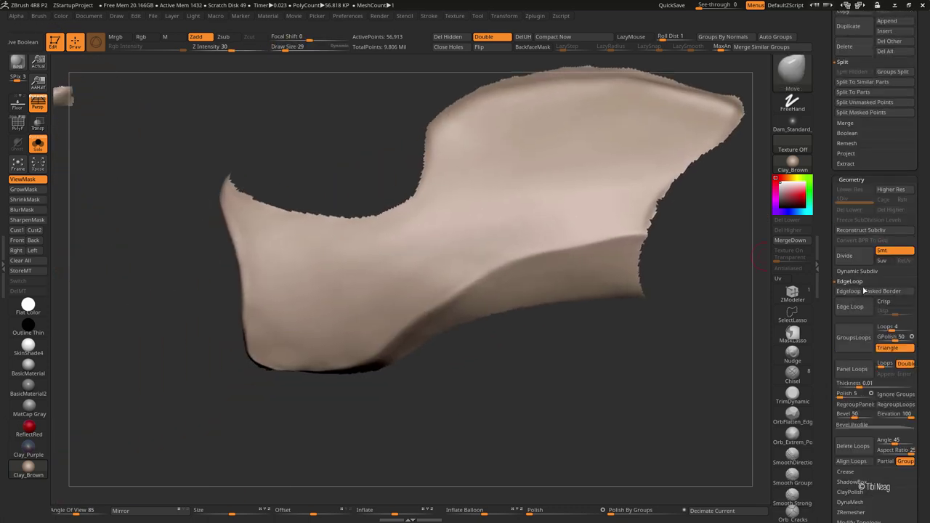
pyautogui.moveTo(419, 440); pyautogui.dragTo(478, 363, button='right')
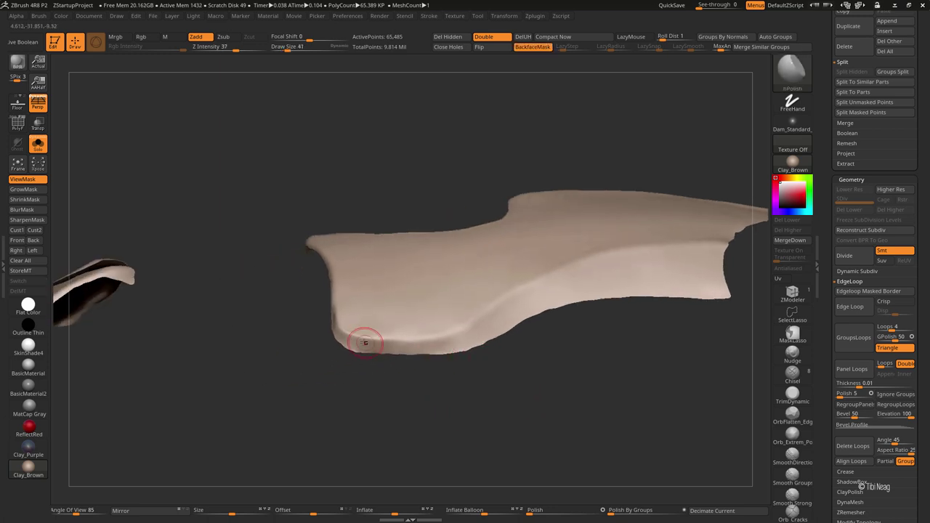
pyautogui.moveTo(478, 329); pyautogui.dragTo(390, 366, button='right')
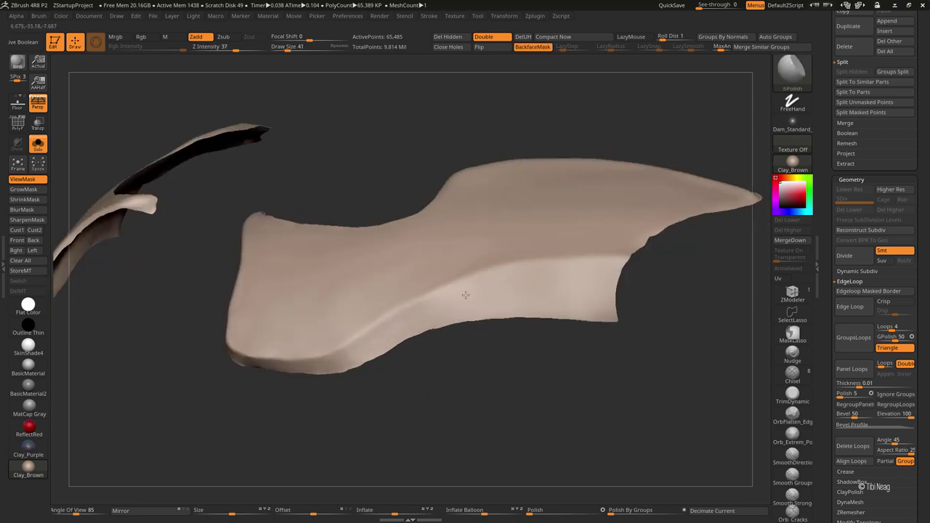
pyautogui.moveTo(579, 268); pyautogui.dragTo(333, 331, button='right')
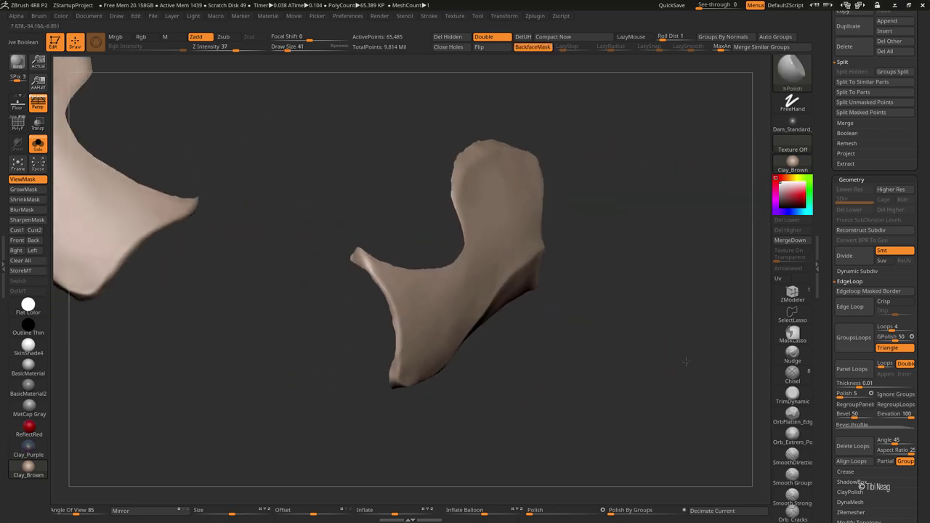
pyautogui.keyDown('ctrl'); pyautogui.keyDown('alt'); pyautogui.keyDown('shift'); pyautogui.moveTo(333, 331); pyautogui.dragTo(363, 265); pyautogui.keyUp('shift'); pyautogui.keyUp('alt'); pyautogui.keyUp('ctrl')
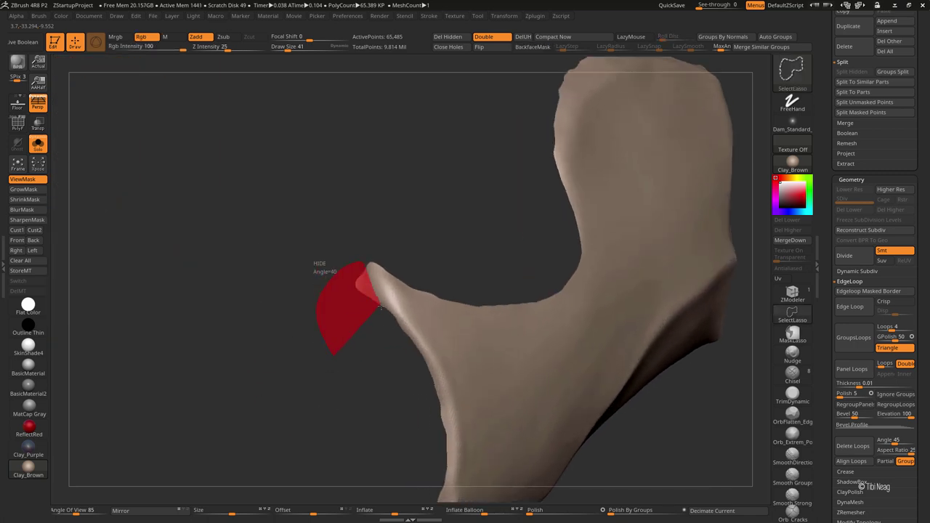
pyautogui.keyDown('ctrl'); pyautogui.keyDown('alt'); pyautogui.keyDown('shift'); pyautogui.moveTo(378, 307); pyautogui.dragTo(375, 299); pyautogui.keyUp('shift'); pyautogui.keyUp('alt'); pyautogui.keyUp('ctrl')
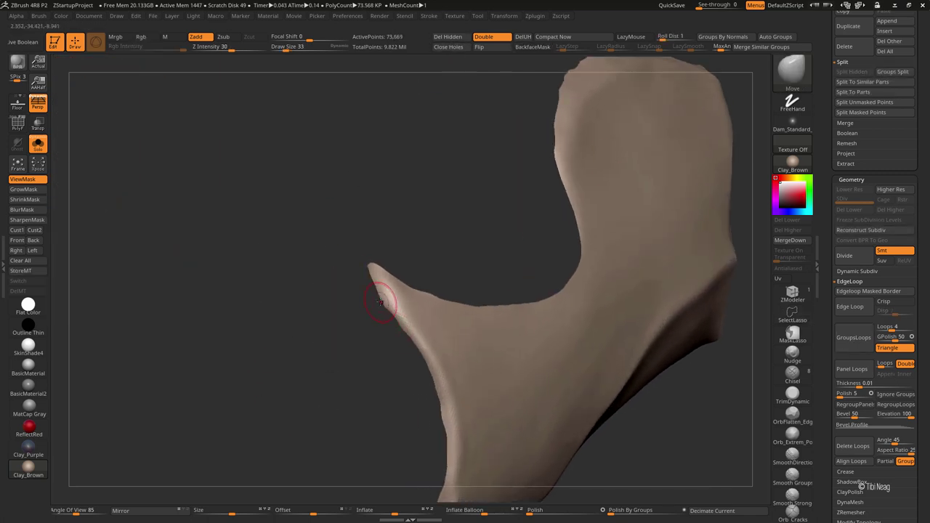
# Step: Reshape the surface along the panel's upper ridge into a smoother curve
pyautogui.moveTo(379, 301); pyautogui.dragTo(431, 232, button='right')
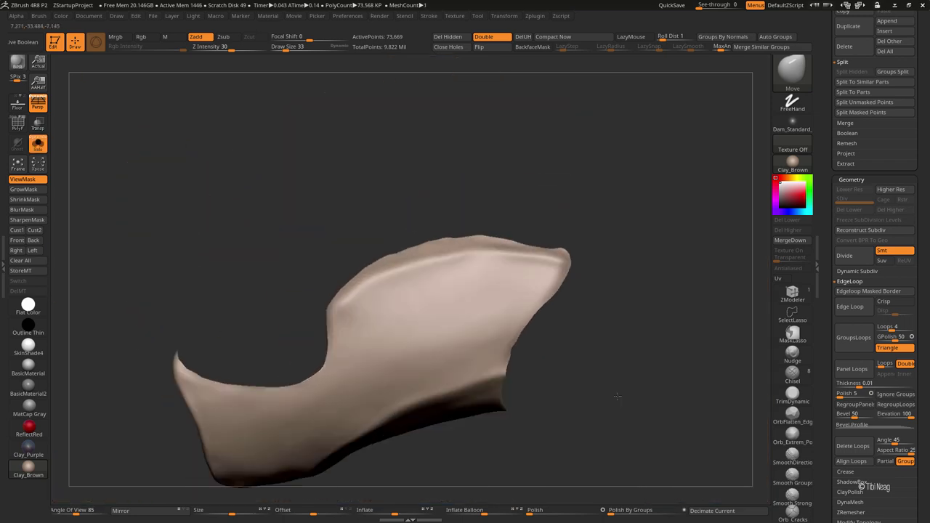
pyautogui.moveTo(379, 289)
pyautogui.mouseDown()
pyautogui.moveTo(353, 294)
pyautogui.moveTo(389, 270)
pyautogui.moveTo(542, 260)
pyautogui.mouseUp()
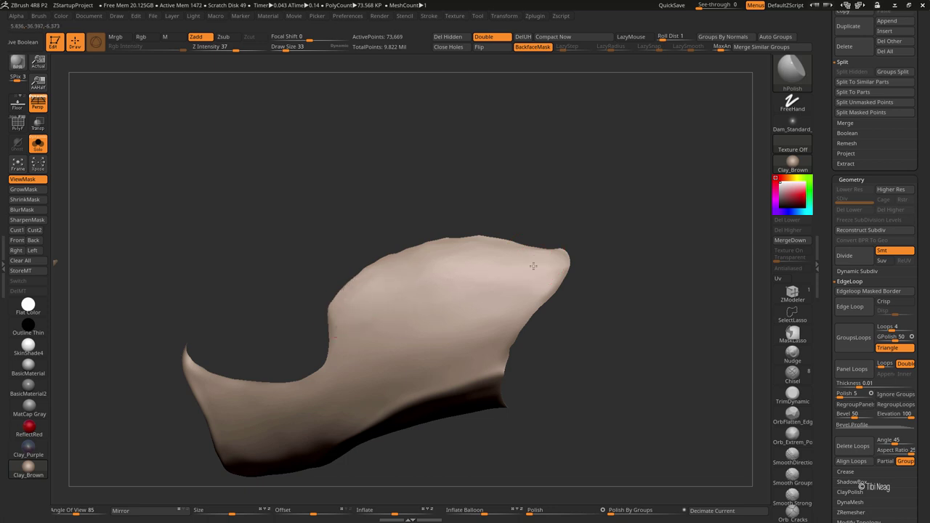
pyautogui.moveTo(567, 209)
pyautogui.mouseDown()
pyautogui.moveTo(566, 170)
pyautogui.moveTo(604, 266)
pyautogui.moveTo(654, 276)
pyautogui.mouseUp()
# Step: Run ZRemesher with AdaptiveSize 0, producing an even quad mesh of 2,522 points
pyautogui.scroll(-3, 856, 338)
pyautogui.click(851, 342)
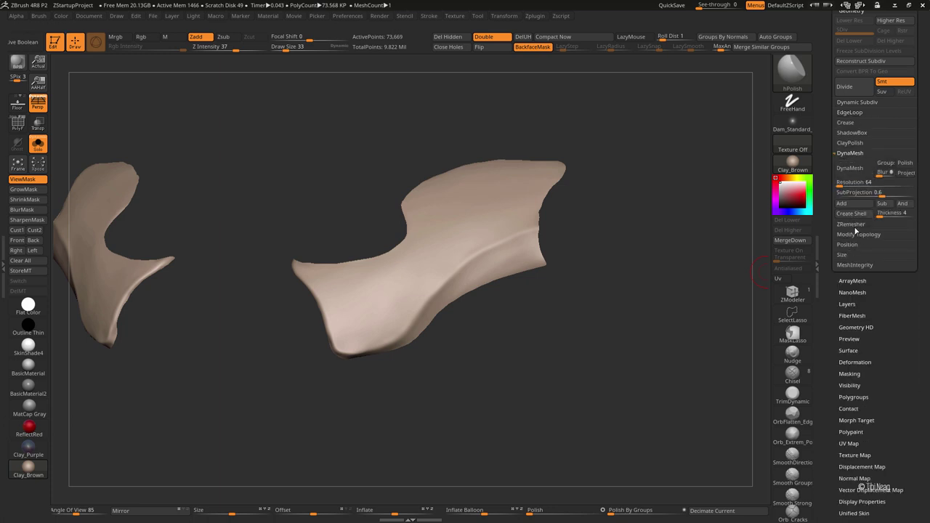
pyautogui.moveTo(863, 224); pyautogui.dragTo(837, 224)
pyautogui.click(850, 178)
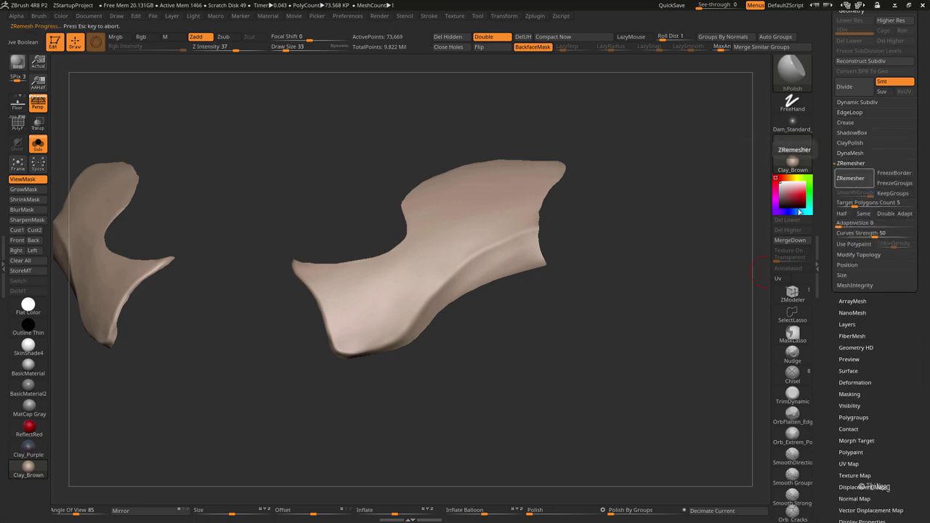
pyautogui.moveTo(446, 208)
pyautogui.mouseDown()
pyautogui.moveTo(552, 412)
pyautogui.moveTo(489, 338)
pyautogui.mouseUp()
# Step: Inspect the new topology with PolyF and toggle Solo to check its fit on the body
pyautogui.hotkey('shift', 'f')
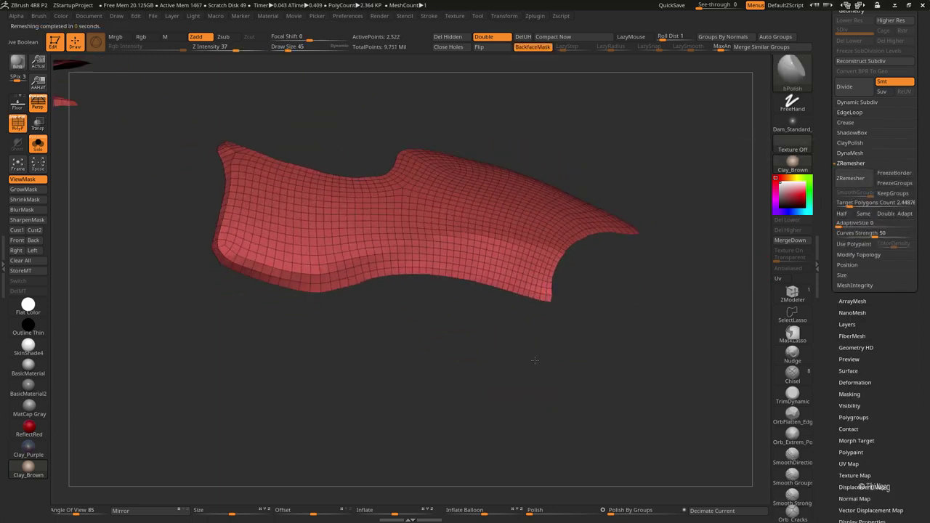
pyautogui.press('b')
pyautogui.press('m')
pyautogui.press('t')
pyautogui.press('b')
pyautogui.press('h')
pyautogui.press('p')
pyautogui.hotkey('shift', 'f')
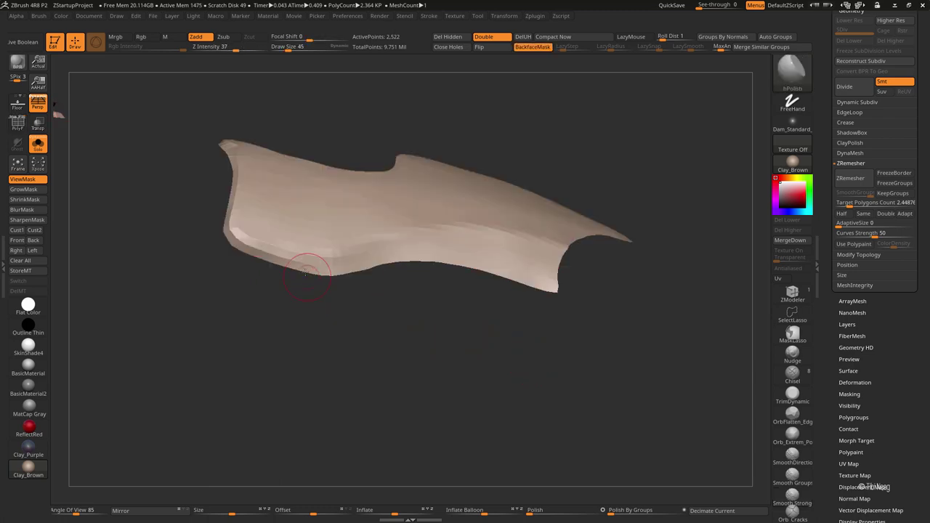
pyautogui.moveTo(306, 297); pyautogui.dragTo(210, 311)
pyautogui.hotkey('shift', 'f')
pyautogui.hotkey('ctrl', 'shift', 's')
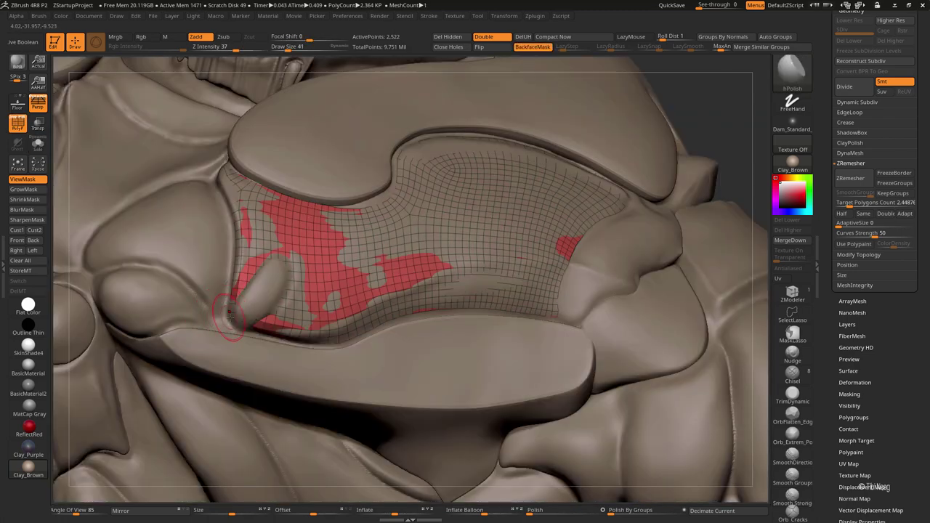
pyautogui.hotkey('ctrl', 'shift', 's')
pyautogui.hotkey('ctrl', 'shift', 's')
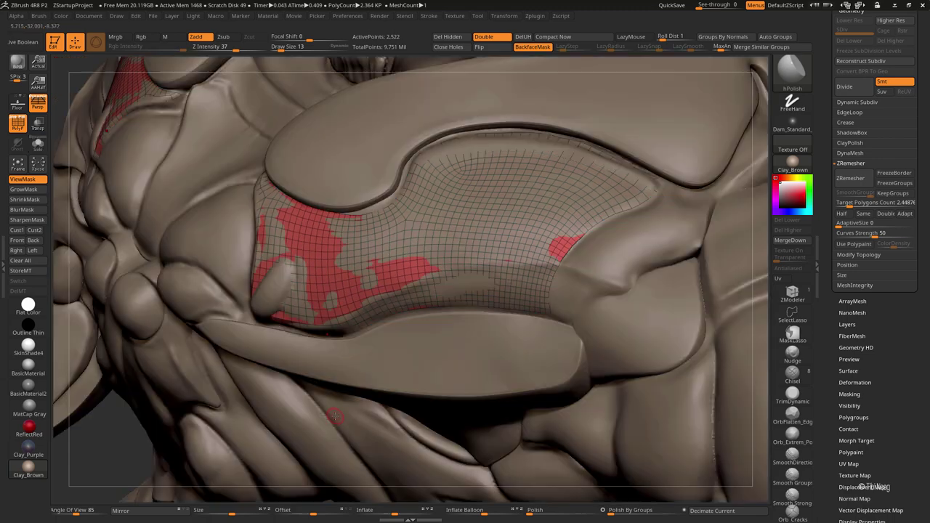
pyautogui.hotkey('ctrl', 'shift', 's')
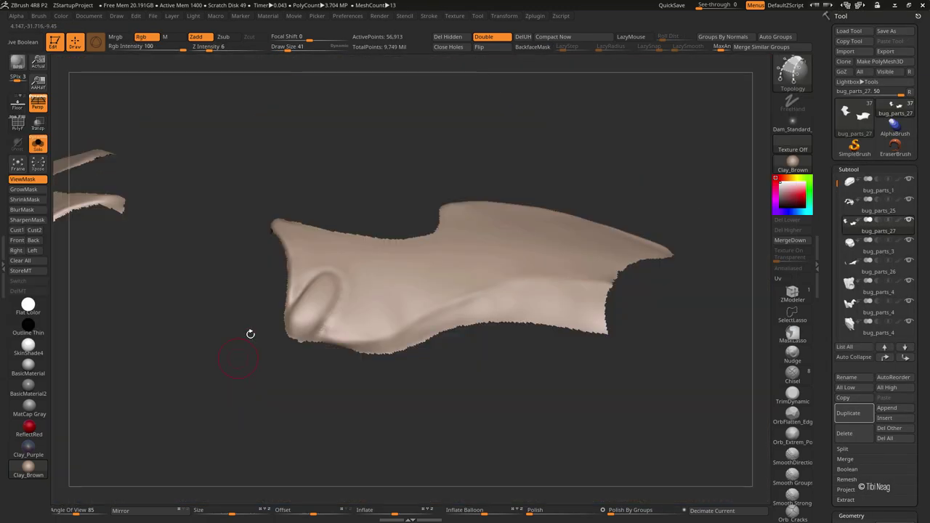
# Step: Draw topology cross curves over the panel's front and trace its lower edge toward the back
pyautogui.moveTo(249, 332)
pyautogui.mouseDown()
pyautogui.moveTo(174, 439)
pyautogui.moveTo(200, 344)
pyautogui.mouseUp()
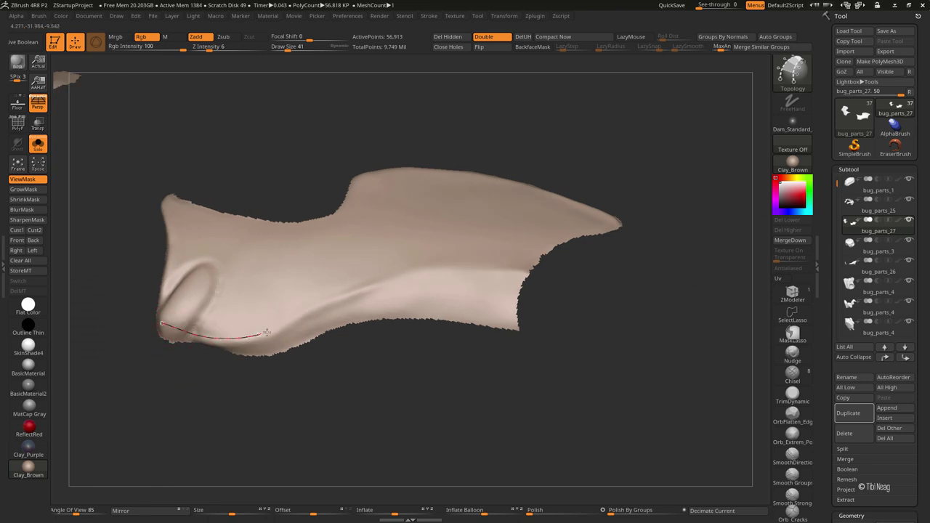
pyautogui.moveTo(525, 273)
pyautogui.mouseDown()
pyautogui.moveTo(519, 327)
pyautogui.moveTo(208, 385)
pyautogui.mouseUp()
pyautogui.moveTo(139, 417)
pyautogui.mouseDown()
pyautogui.moveTo(135, 401)
pyautogui.moveTo(175, 396)
pyautogui.mouseUp()
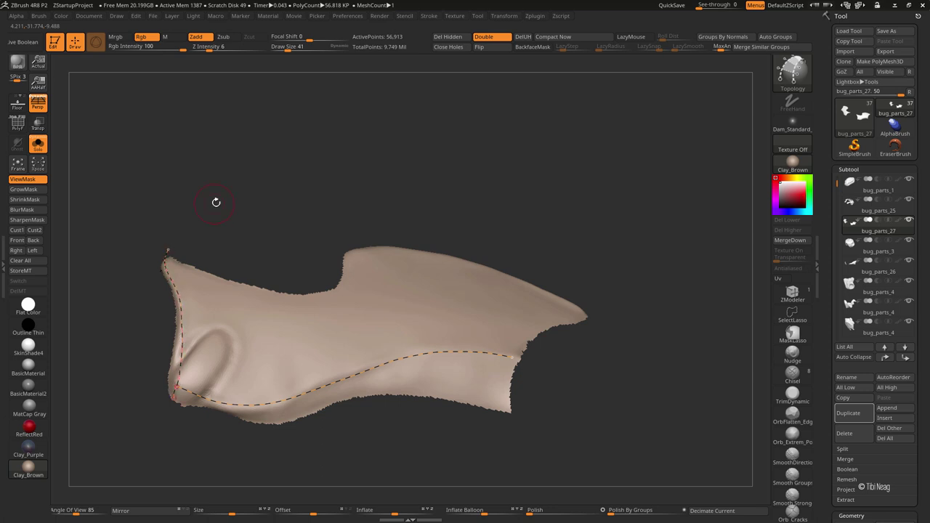
pyautogui.moveTo(215, 202)
pyautogui.mouseDown()
pyautogui.moveTo(223, 218)
pyautogui.moveTo(202, 434)
pyautogui.moveTo(207, 406)
pyautogui.mouseUp()
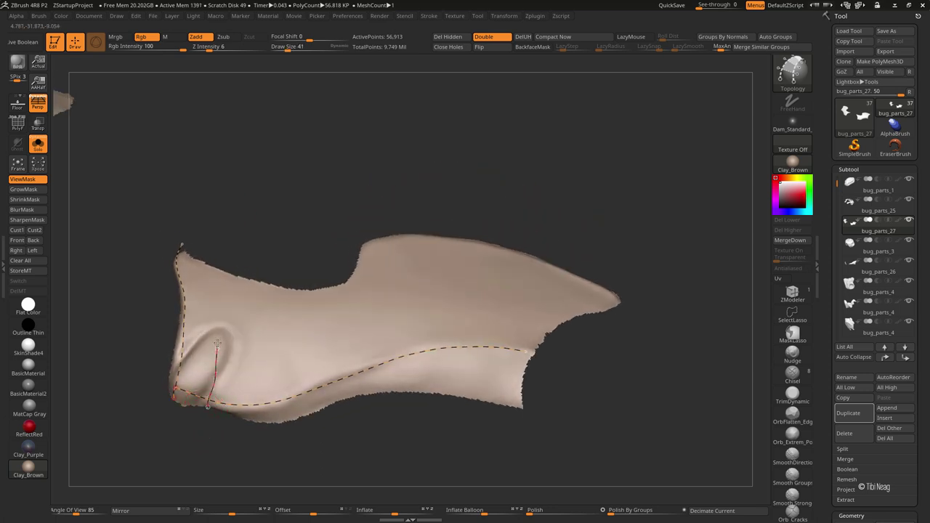
pyautogui.moveTo(219, 259)
pyautogui.mouseDown()
pyautogui.moveTo(245, 298)
pyautogui.moveTo(143, 375)
pyautogui.moveTo(153, 364)
pyautogui.moveTo(131, 327)
pyautogui.mouseUp()
pyautogui.moveTo(156, 415)
pyautogui.mouseDown()
pyautogui.moveTo(141, 374)
pyautogui.moveTo(147, 431)
pyautogui.moveTo(279, 372)
pyautogui.mouseUp()
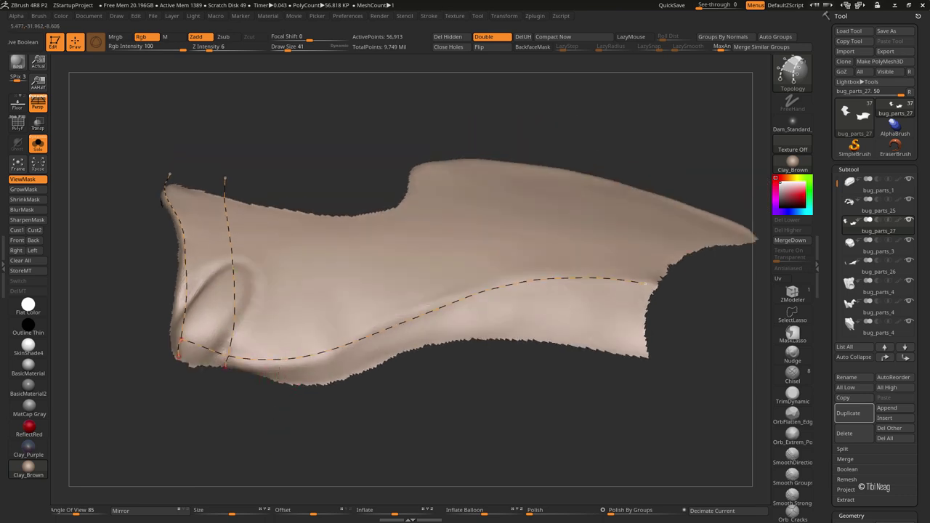
pyautogui.moveTo(276, 238); pyautogui.dragTo(307, 181)
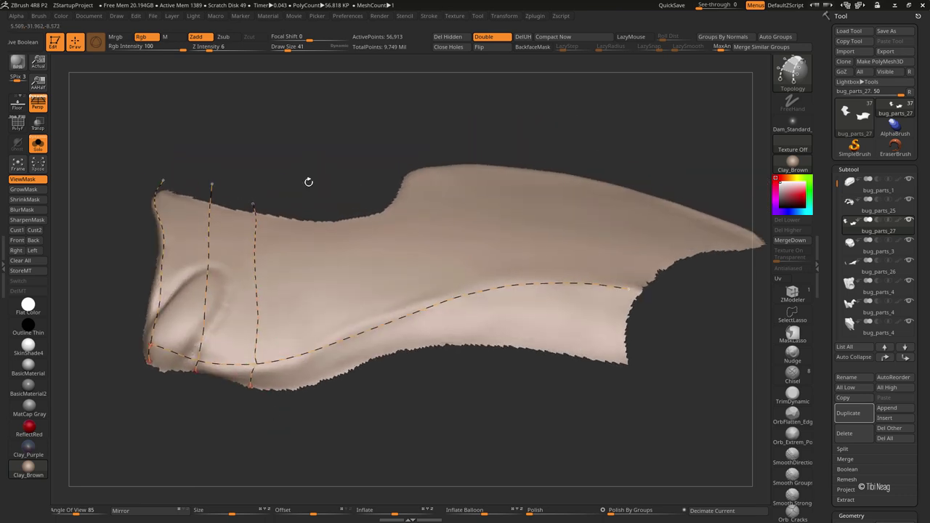
pyautogui.moveTo(311, 382); pyautogui.dragTo(312, 358)
pyautogui.moveTo(303, 239); pyautogui.dragTo(300, 211)
pyautogui.moveTo(330, 172); pyautogui.dragTo(123, 379)
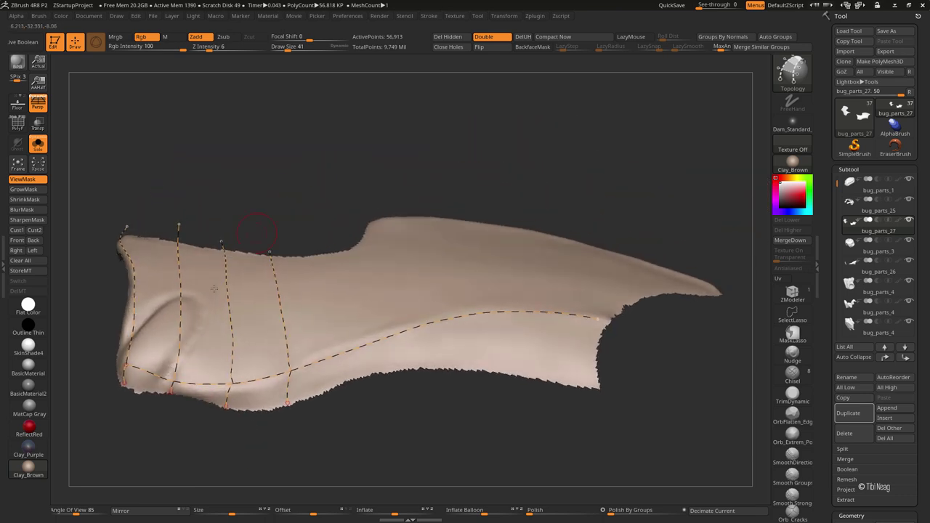
pyautogui.moveTo(238, 398); pyautogui.dragTo(297, 405)
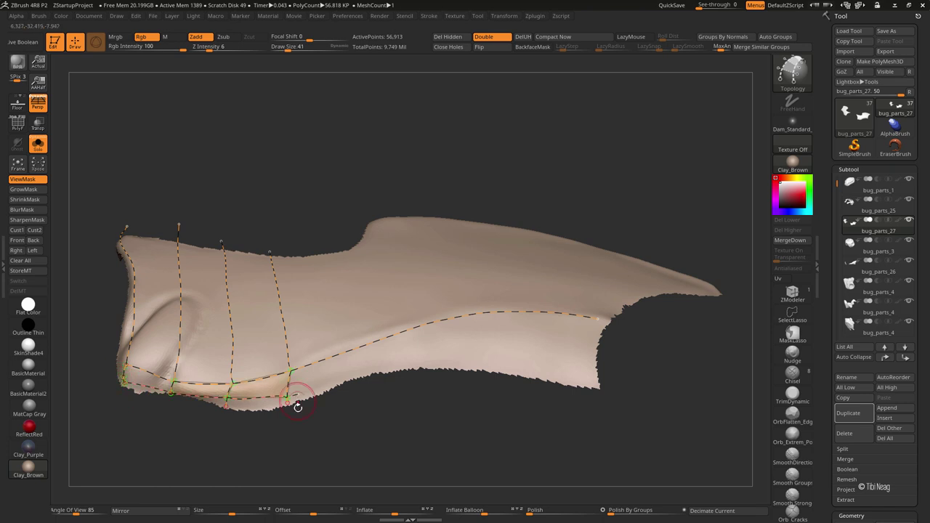
pyautogui.moveTo(342, 446); pyautogui.dragTo(307, 439)
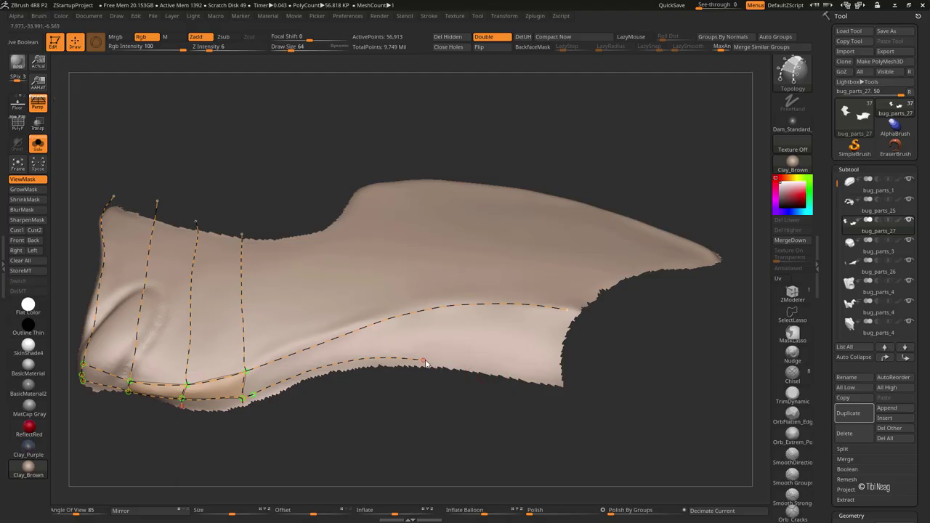
pyautogui.moveTo(392, 363); pyautogui.dragTo(563, 377)
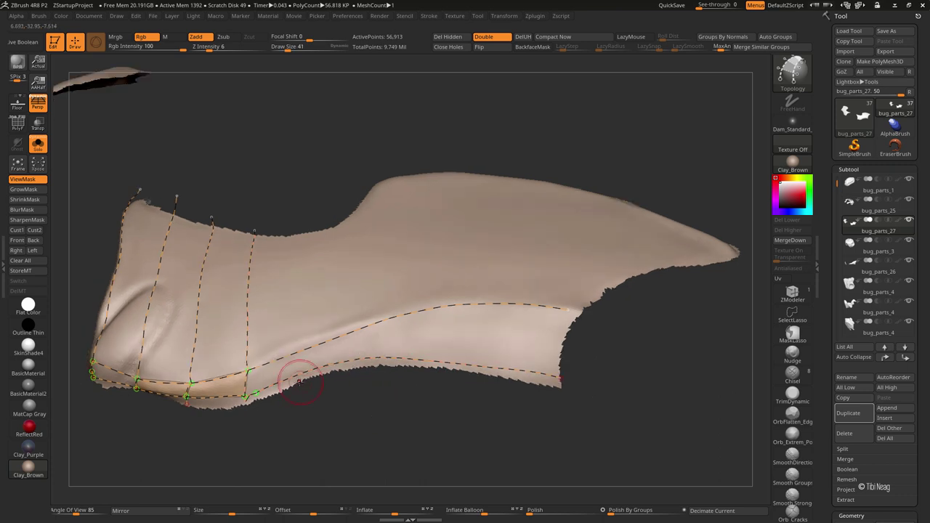
# Step: Add cross curves from the top edge down to the lower curve and toward the rear tip
pyautogui.moveTo(299, 326); pyautogui.dragTo(295, 232)
pyautogui.moveTo(346, 309); pyautogui.dragTo(353, 341)
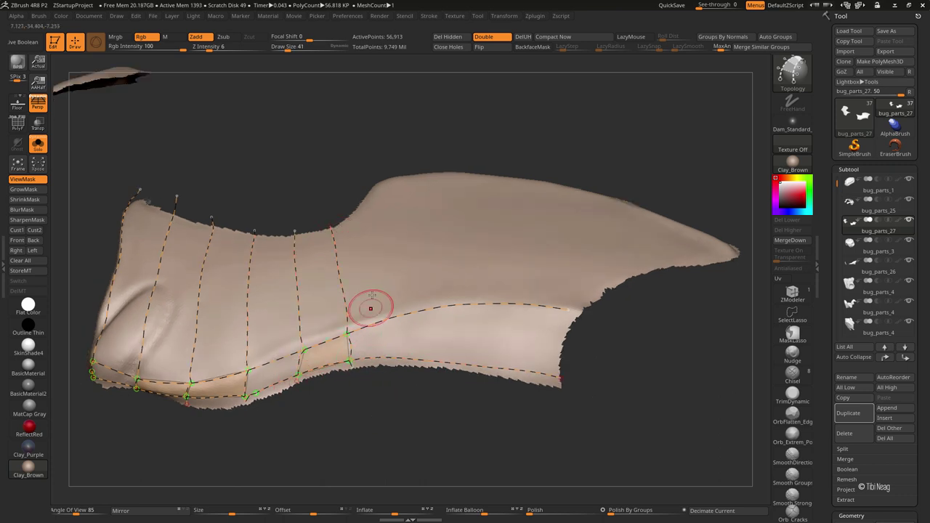
pyautogui.moveTo(365, 305); pyautogui.dragTo(366, 213, button='right')
pyautogui.moveTo(379, 354); pyautogui.dragTo(381, 381)
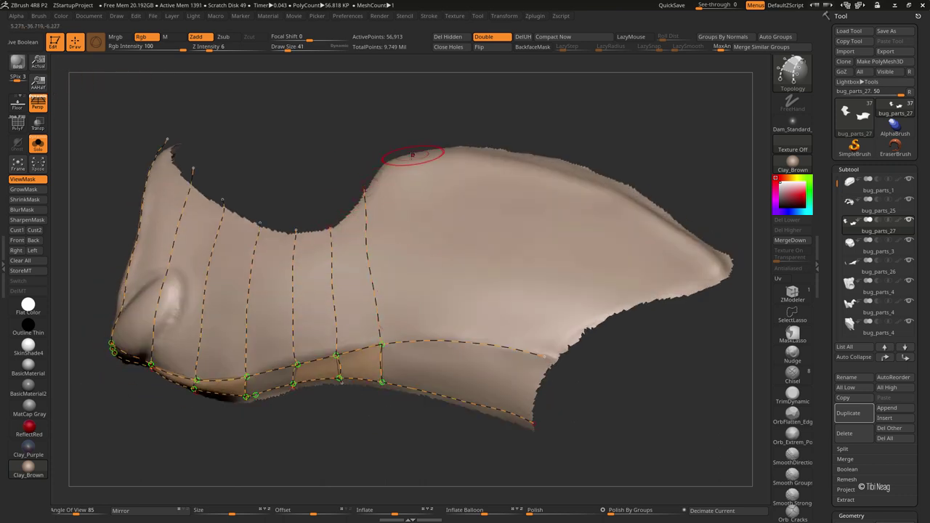
pyautogui.moveTo(425, 396); pyautogui.dragTo(433, 415, button='right')
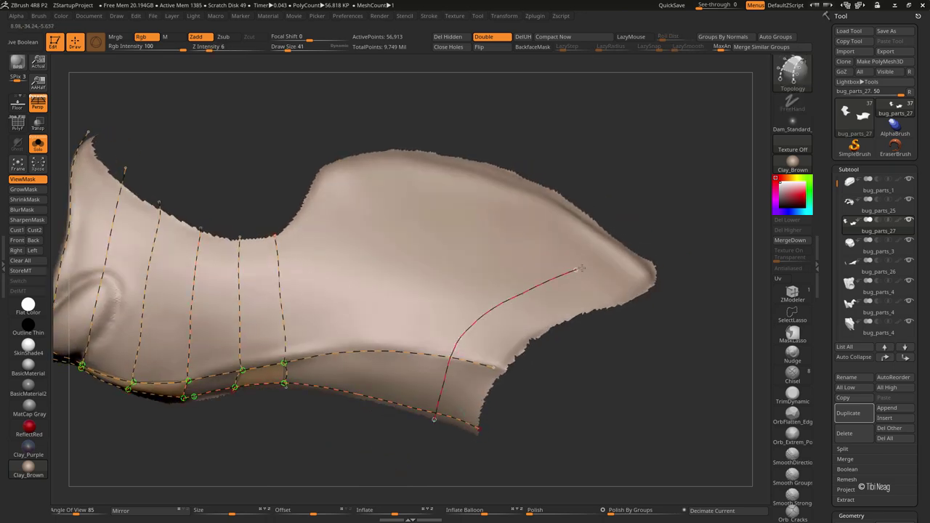
pyautogui.moveTo(579, 269); pyautogui.dragTo(628, 247)
pyautogui.moveTo(436, 407); pyautogui.dragTo(383, 410, button='right')
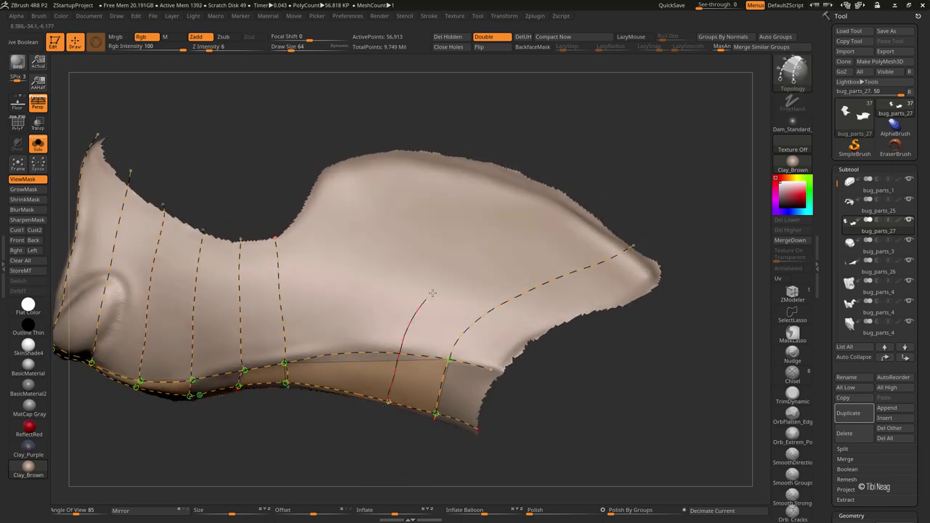
# Step: Draw curves across the rear and along the upper edge, plus a lengthwise middle curve
pyautogui.moveTo(460, 245); pyautogui.dragTo(322, 181, button='right')
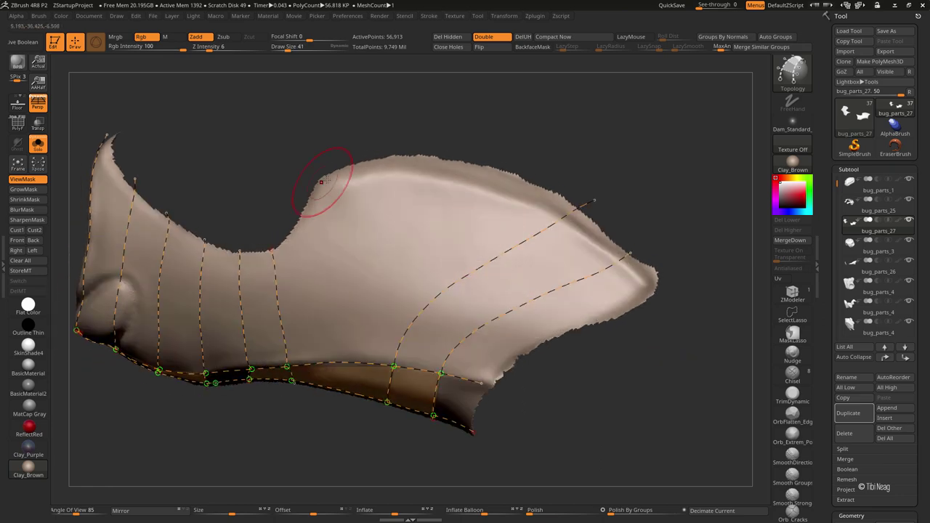
pyautogui.moveTo(624, 263); pyautogui.dragTo(556, 151, button='right')
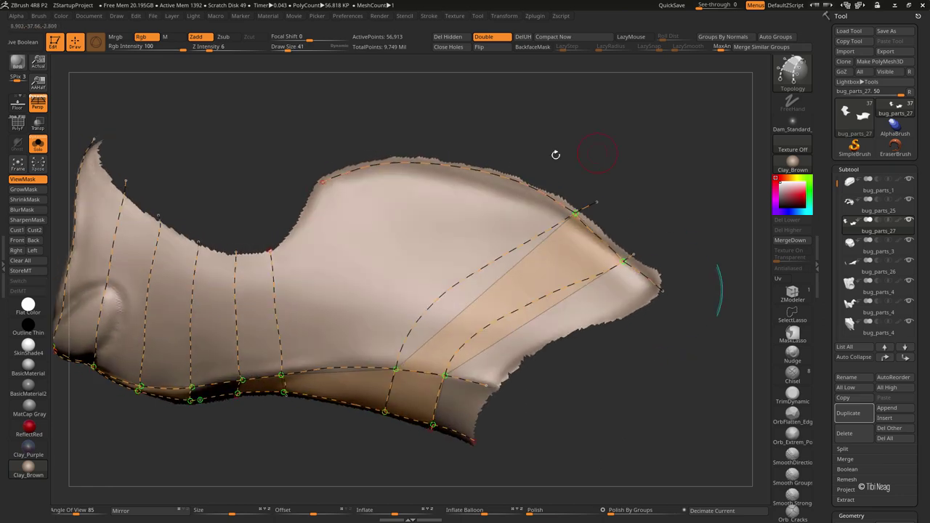
pyautogui.moveTo(317, 203); pyautogui.dragTo(331, 176)
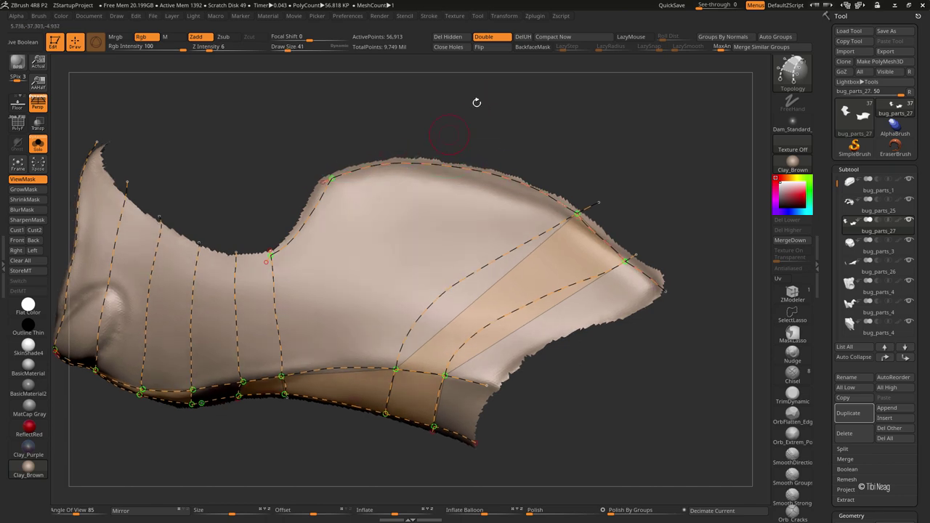
pyautogui.moveTo(477, 99); pyautogui.dragTo(492, 169, button='right')
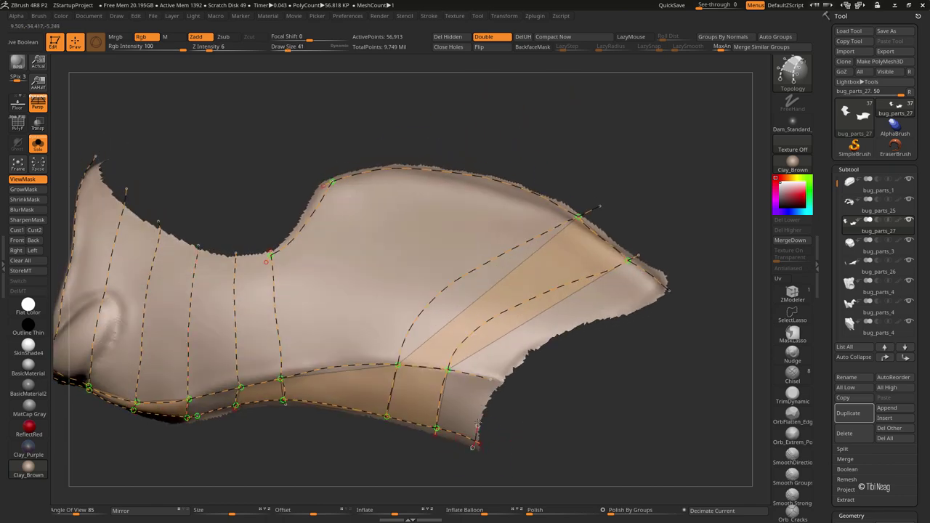
pyautogui.moveTo(670, 276); pyautogui.dragTo(508, 332, button='right')
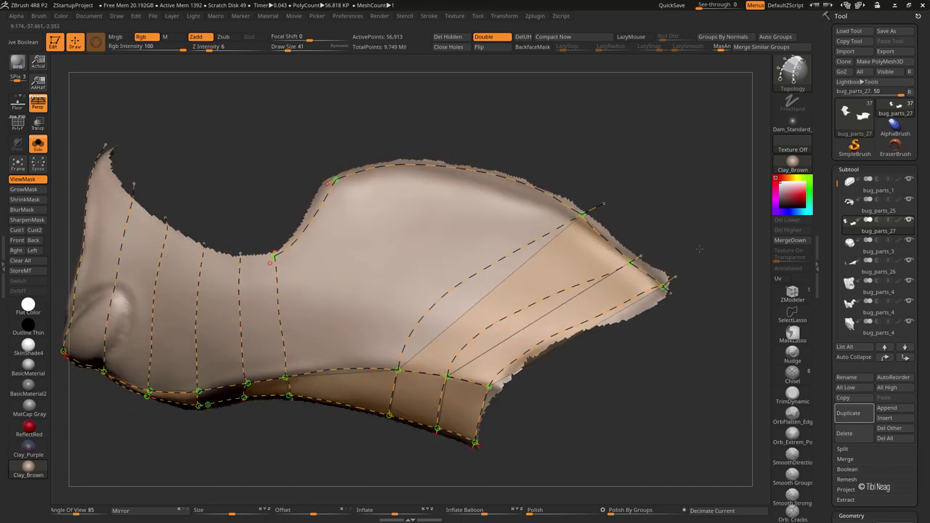
pyautogui.moveTo(306, 212); pyautogui.dragTo(345, 212)
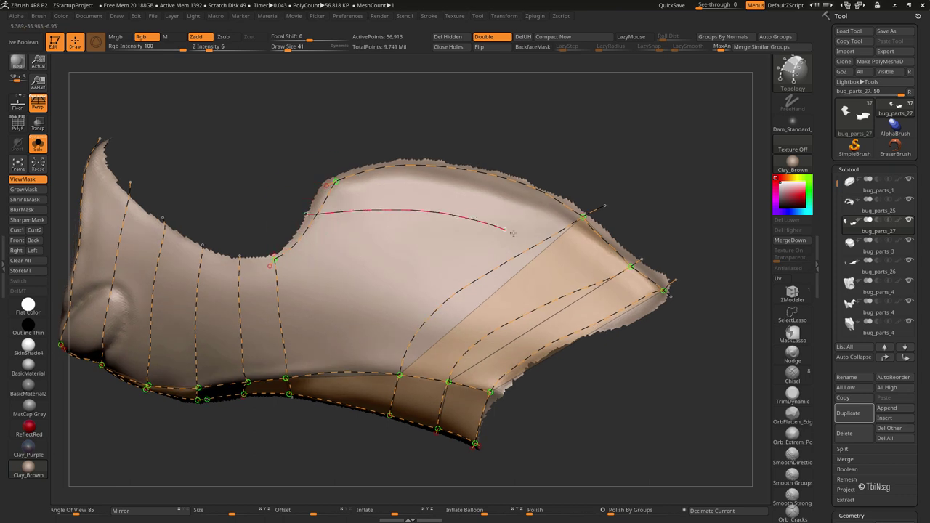
pyautogui.moveTo(632, 330); pyautogui.dragTo(626, 326)
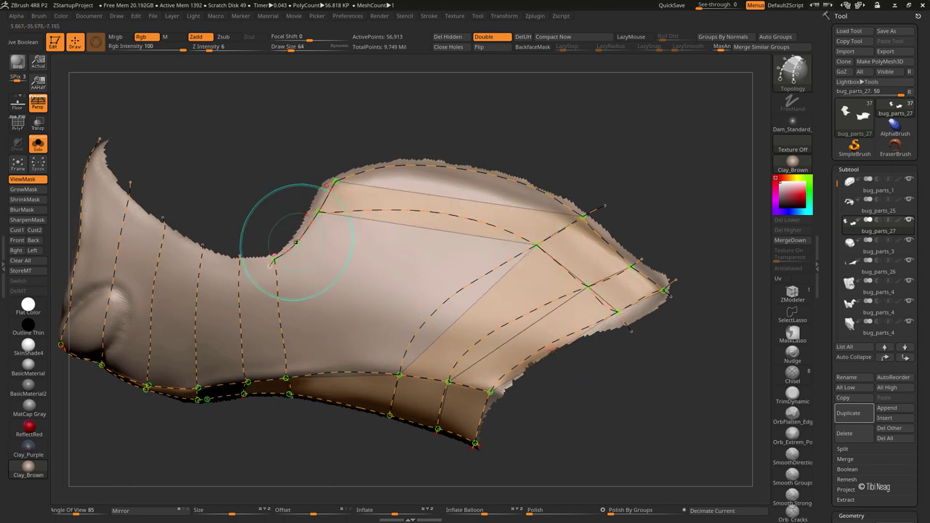
pyautogui.moveTo(295, 240)
pyautogui.mouseDown(button='right')
pyautogui.moveTo(330, 446)
pyautogui.moveTo(334, 422)
pyautogui.mouseUp(button='right')
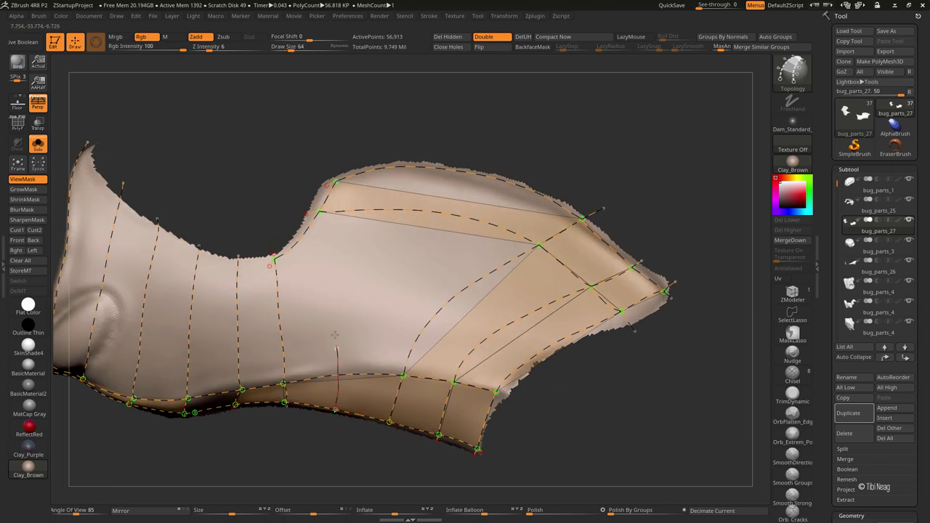
pyautogui.moveTo(321, 231); pyautogui.dragTo(323, 233)
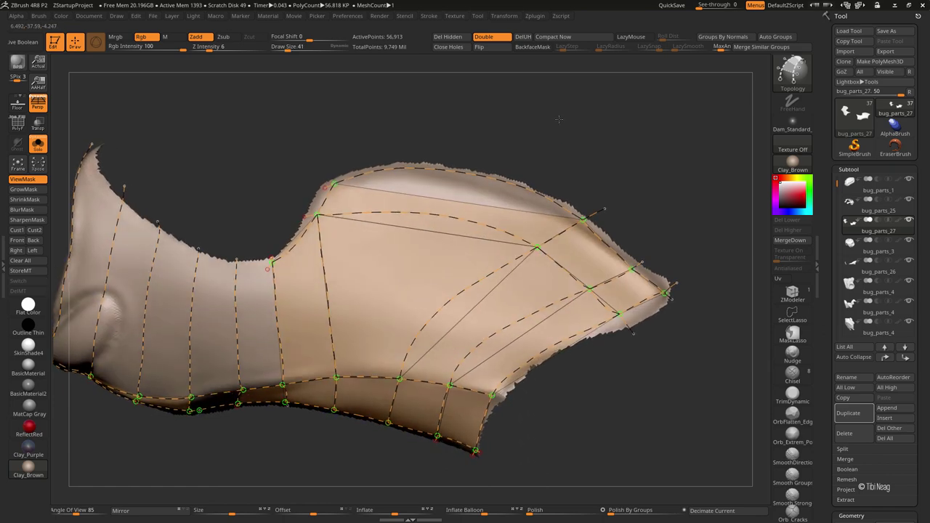
# Step: Add final top-to-bottom curves, then generate the 74-point quad shell mesh with PolyF on
pyautogui.moveTo(468, 164); pyautogui.dragTo(462, 175, button='right')
pyautogui.moveTo(462, 174); pyautogui.dragTo(414, 239)
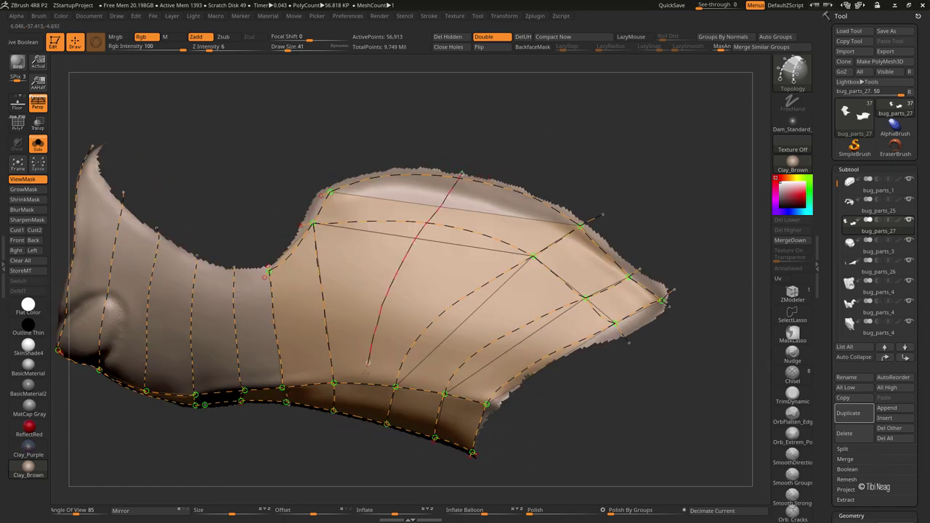
pyautogui.moveTo(367, 362); pyautogui.dragTo(367, 363)
pyautogui.moveTo(349, 461)
pyautogui.mouseDown(button='right')
pyautogui.moveTo(385, 470)
pyautogui.moveTo(406, 436)
pyautogui.mouseUp(button='right')
pyautogui.moveTo(436, 264); pyautogui.dragTo(355, 266)
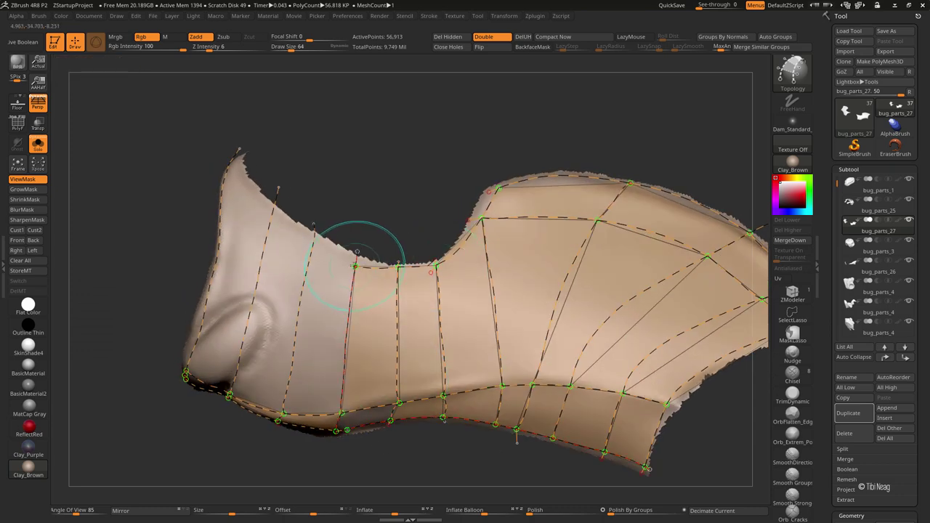
pyautogui.moveTo(354, 266)
pyautogui.mouseDown(button='right')
pyautogui.moveTo(338, 143)
pyautogui.moveTo(385, 143)
pyautogui.moveTo(360, 180)
pyautogui.moveTo(384, 152)
pyautogui.moveTo(411, 395)
pyautogui.mouseUp(button='right')
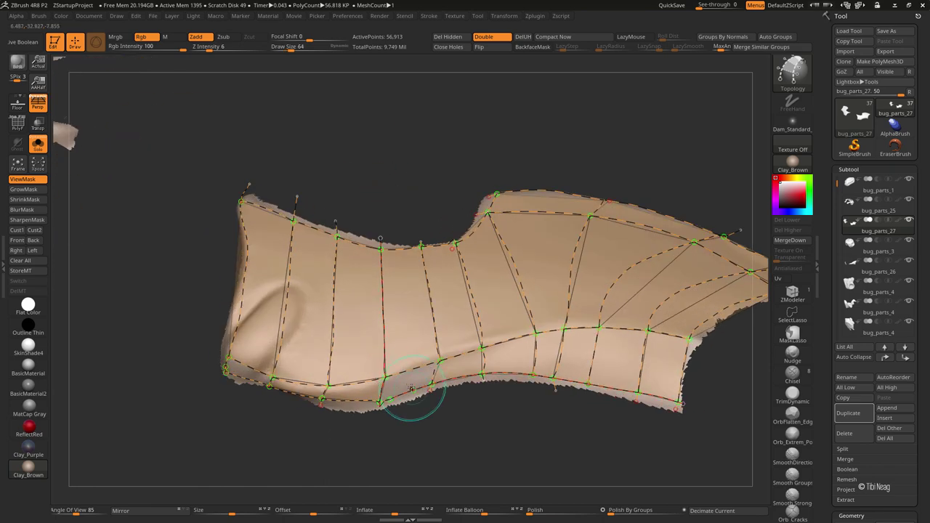
pyautogui.click(421, 414)
pyautogui.hotkey('shift', 'f')
# Step: Insert ZModeler edge loops along the panel's length and near its front corner
pyautogui.moveTo(385, 200); pyautogui.dragTo(390, 158)
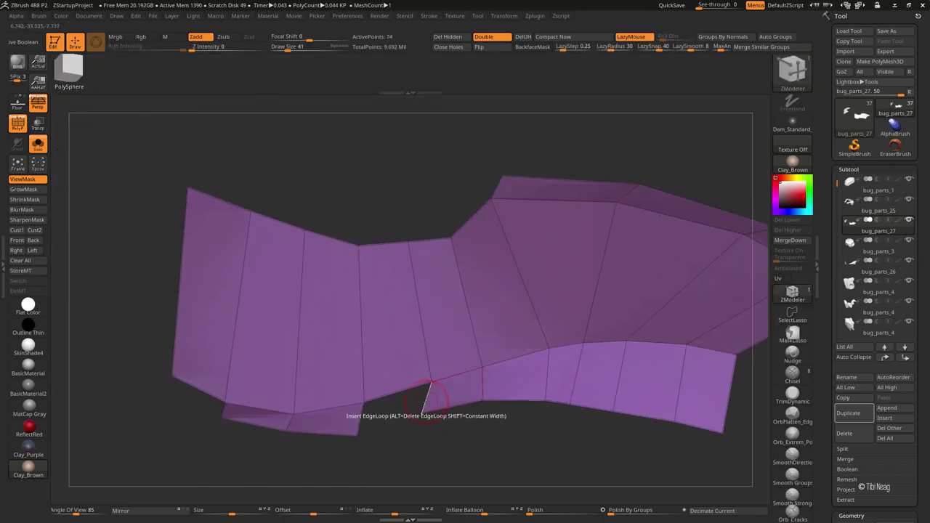
pyautogui.press('space')
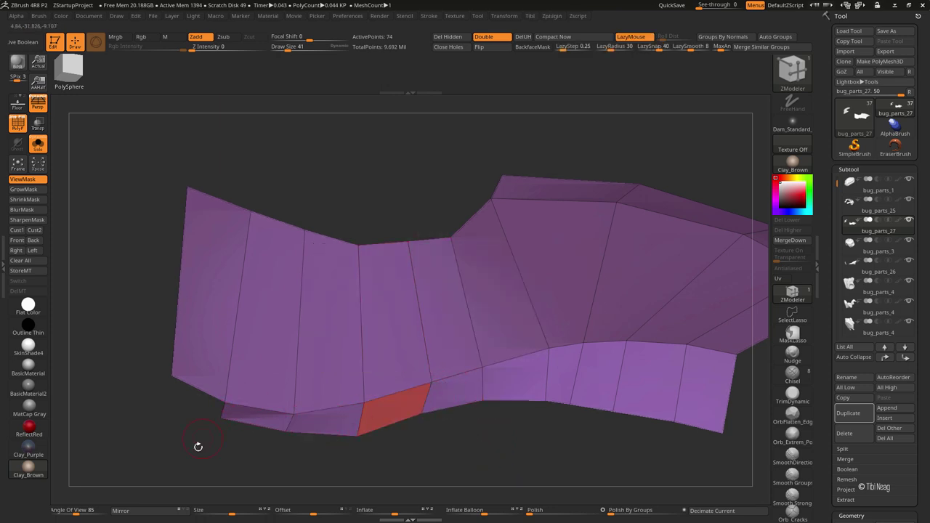
pyautogui.moveTo(197, 441)
pyautogui.mouseDown()
pyautogui.moveTo(227, 480)
pyautogui.moveTo(436, 183)
pyautogui.moveTo(425, 166)
pyautogui.mouseUp()
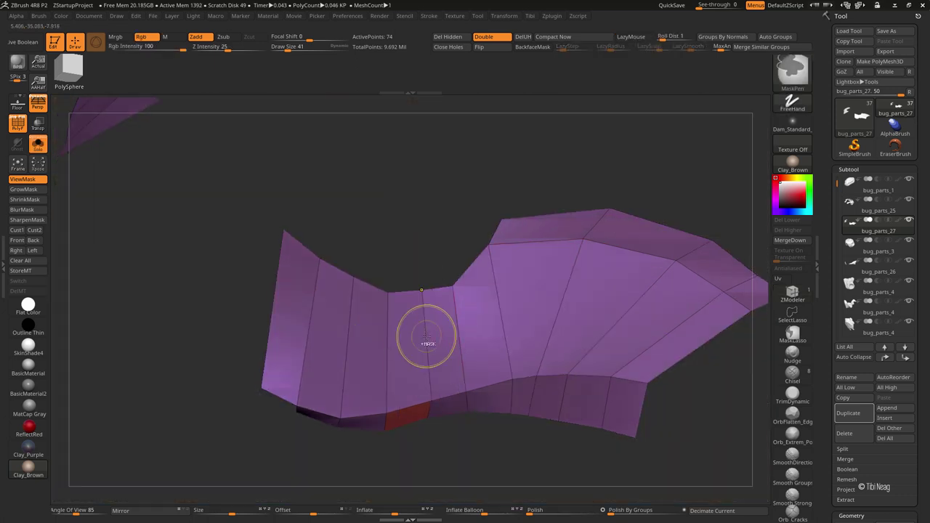
pyautogui.press('space')
pyautogui.click(412, 267)
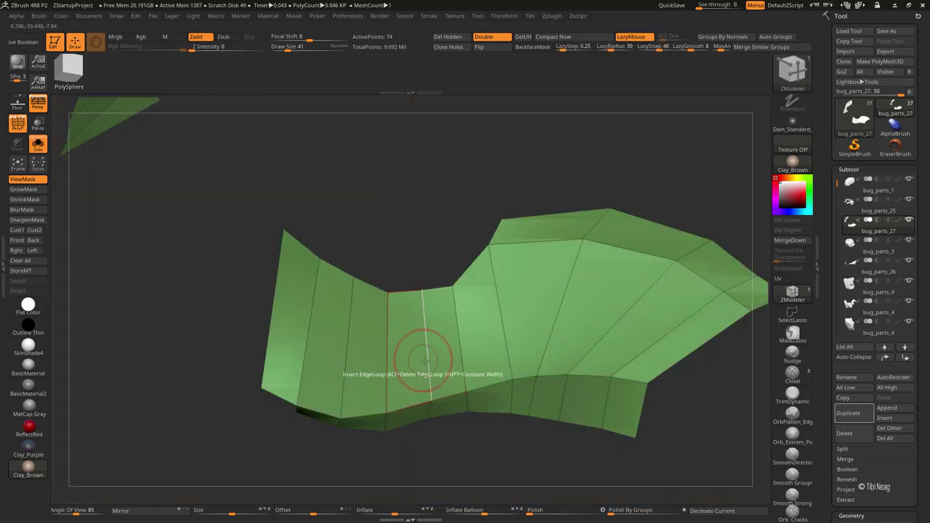
pyautogui.press('l')
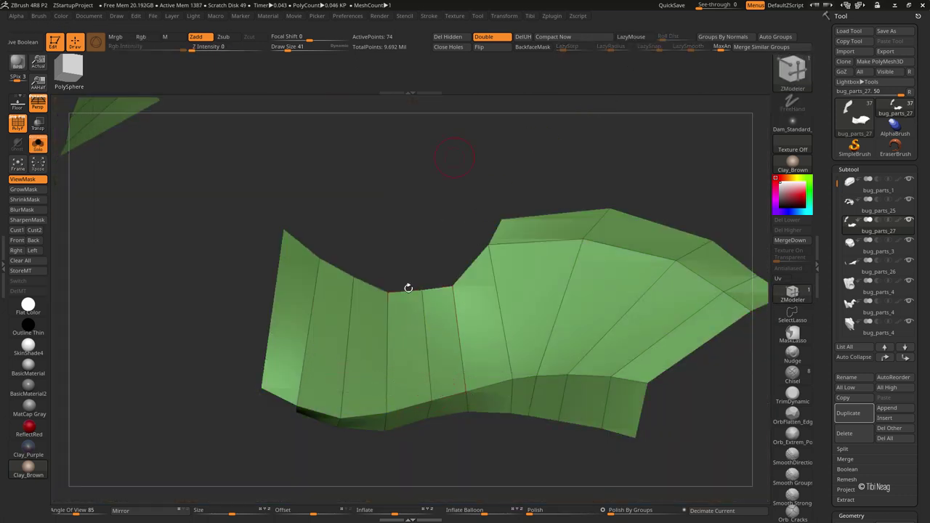
pyautogui.click(429, 354)
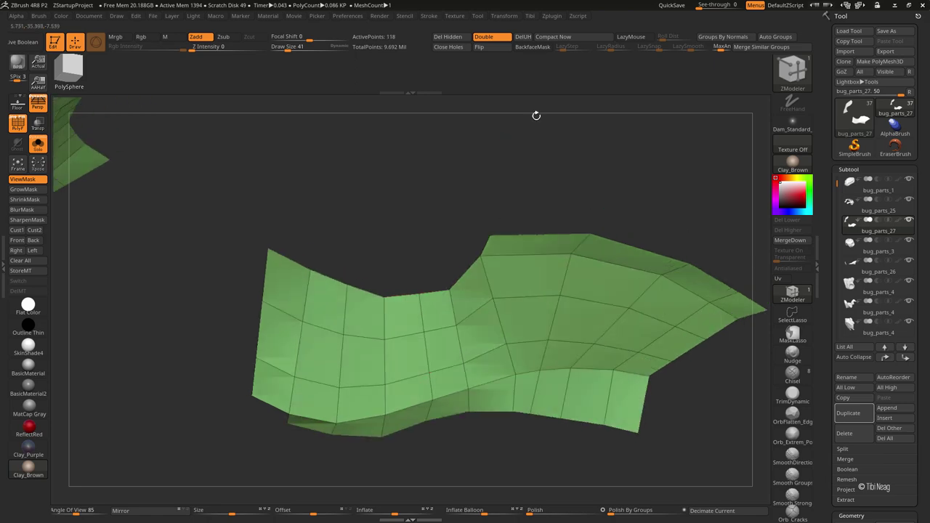
pyautogui.hotkey('ctrl', 'shift', 's')
# Step: With the Move Topological brush at size 40, pull the panel onto the bug's body
pyautogui.hotkey('ctrl', 'shift', 's')
pyautogui.moveTo(373, 208); pyautogui.dragTo(208, 380)
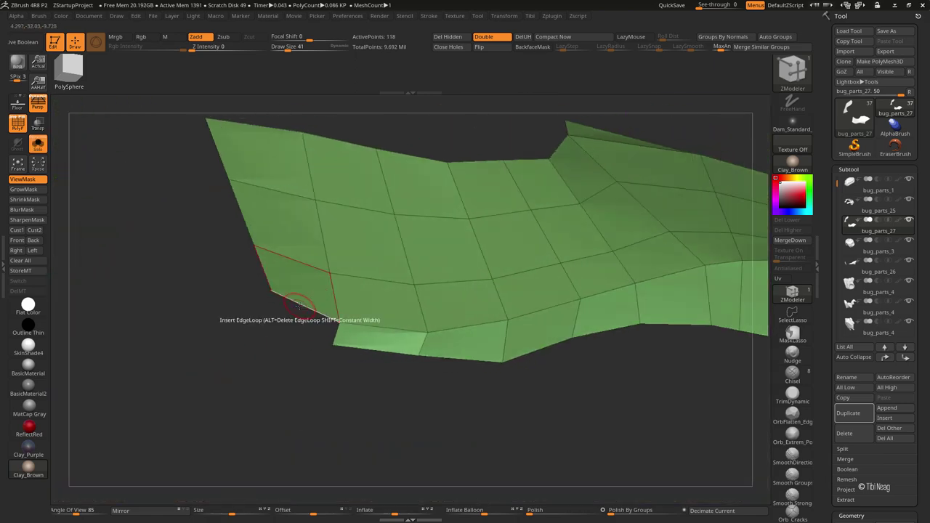
pyautogui.click(222, 318)
pyautogui.hotkey('ctrl', 'shift', 's')
pyautogui.press('b')
pyautogui.press('m')
pyautogui.press('t')
pyautogui.moveTo(480, 263)
pyautogui.mouseDown()
pyautogui.moveTo(436, 305)
pyautogui.moveTo(519, 264)
pyautogui.moveTo(481, 224)
pyautogui.moveTo(487, 177)
pyautogui.moveTo(394, 332)
pyautogui.moveTo(463, 298)
pyautogui.mouseUp()
pyautogui.rightClick(463, 298)
pyautogui.moveTo(509, 341)
pyautogui.mouseDown()
pyautogui.moveTo(480, 342)
pyautogui.moveTo(527, 268)
pyautogui.moveTo(472, 262)
pyautogui.moveTo(497, 233)
pyautogui.mouseUp()
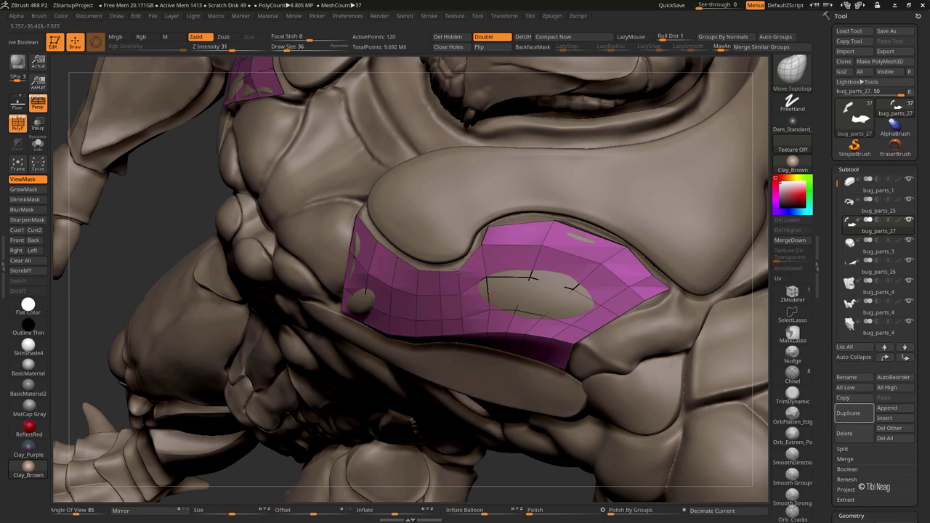
# Step: Fill the hole in the pink patch with topology and shape its top edge, undoing a trial edge split
pyautogui.moveTo(485, 279); pyautogui.dragTo(576, 289)
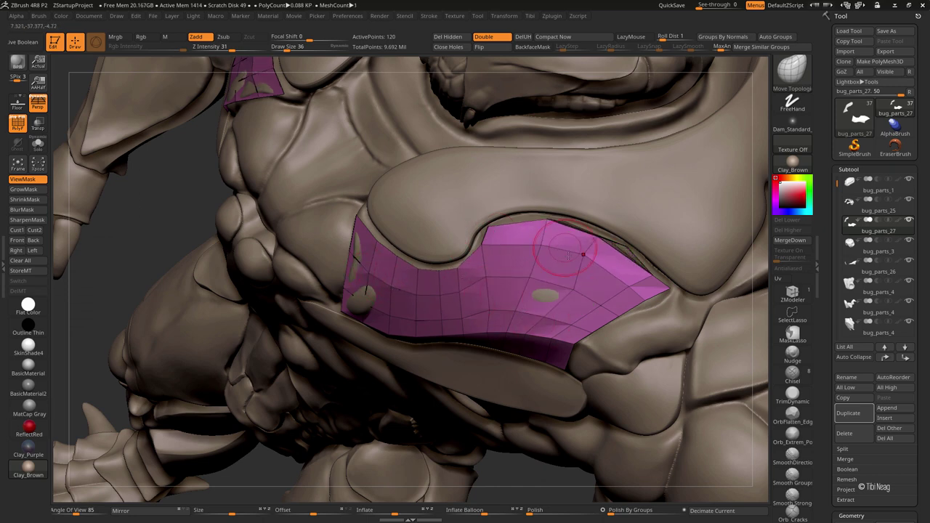
pyautogui.moveTo(618, 277); pyautogui.dragTo(583, 254)
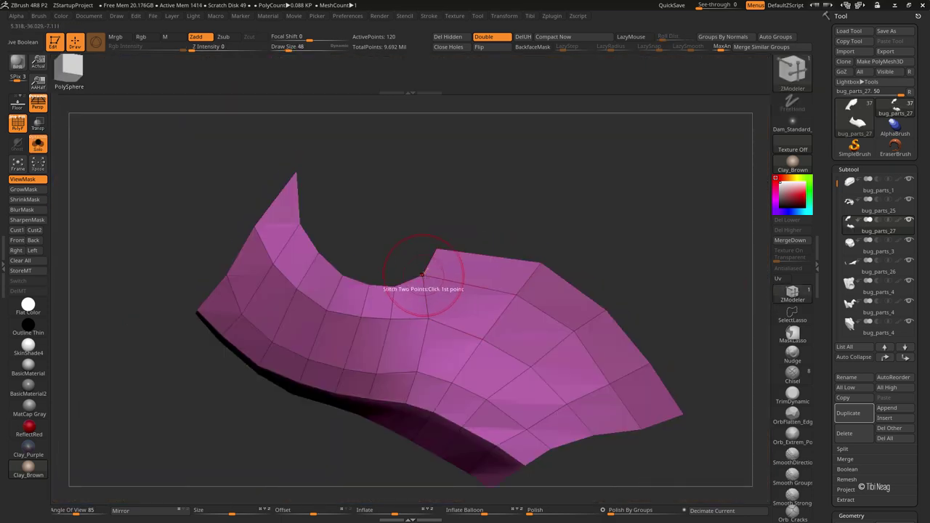
pyautogui.click(332, 270)
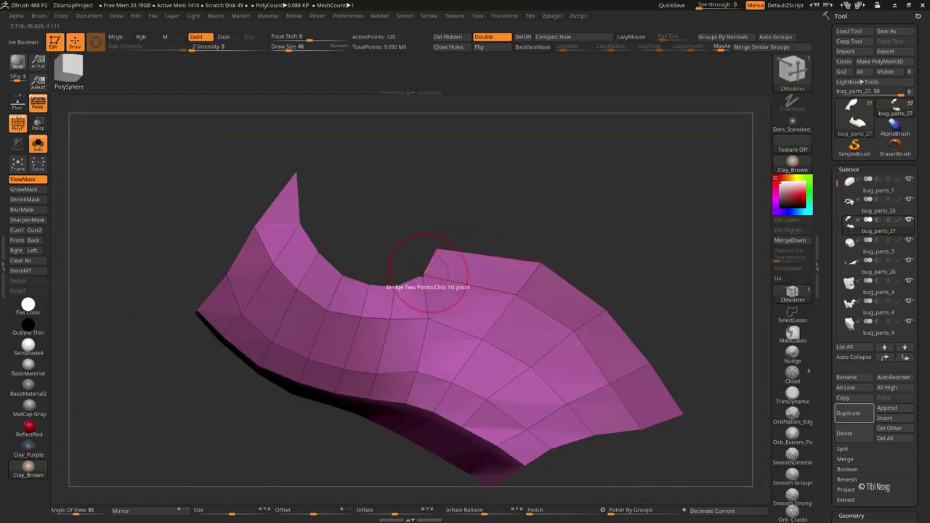
pyautogui.press('space')
pyautogui.click(460, 298)
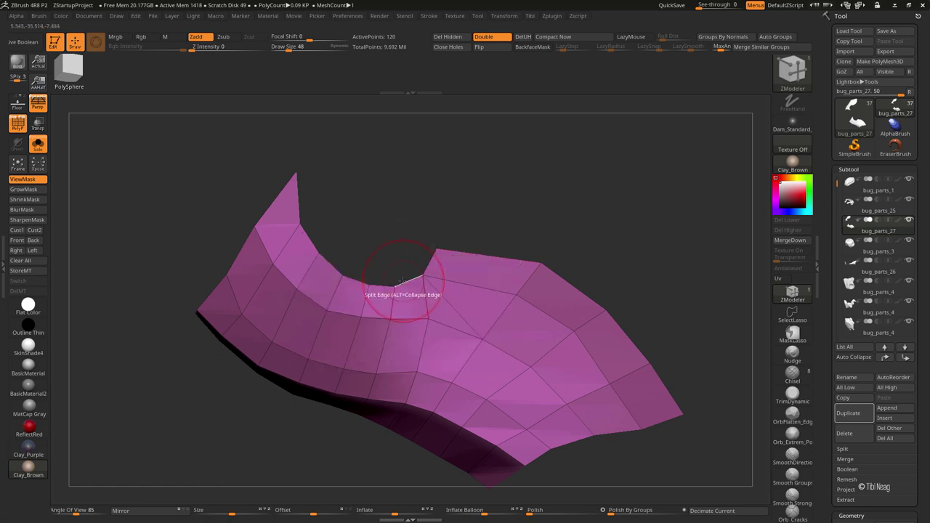
pyautogui.hotkey('ctrl', 'z')
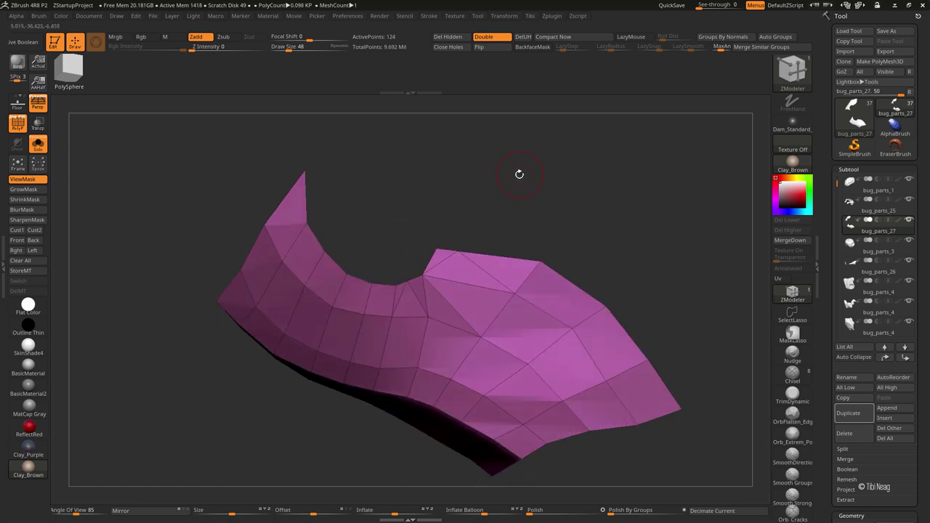
pyautogui.hotkey('ctrl', 'z')
# Step: Delete an unwanted edge, then insert a single edge loop across the patch
pyautogui.press('space')
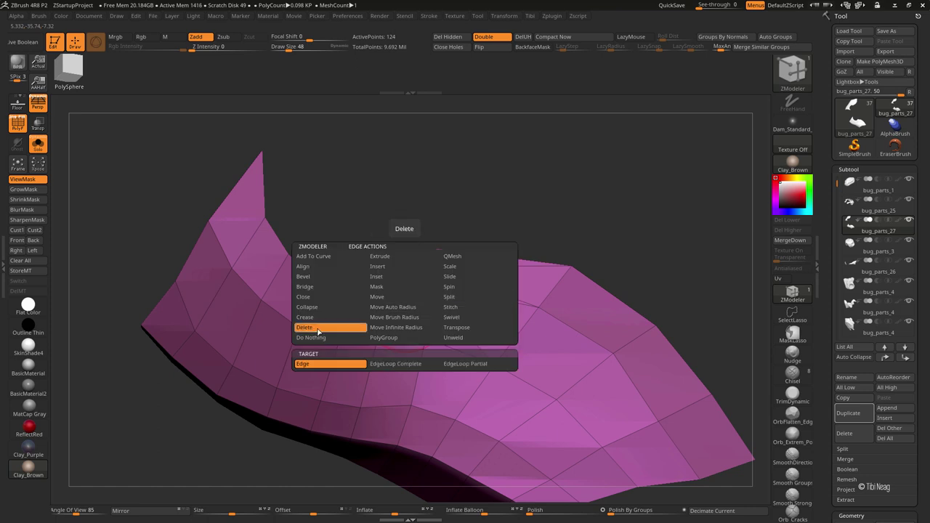
pyautogui.click(320, 330)
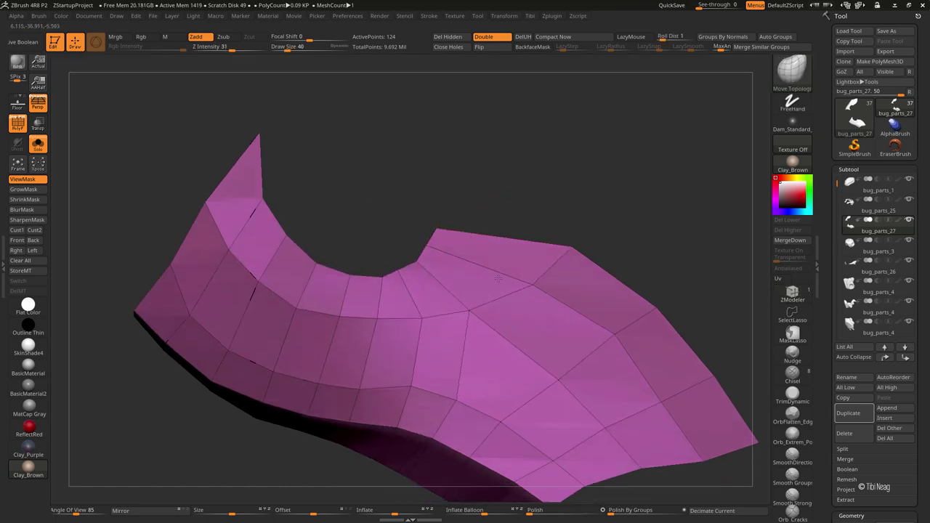
pyautogui.moveTo(499, 278)
pyautogui.mouseDown()
pyautogui.moveTo(547, 161)
pyautogui.moveTo(544, 181)
pyautogui.mouseUp()
pyautogui.press('space')
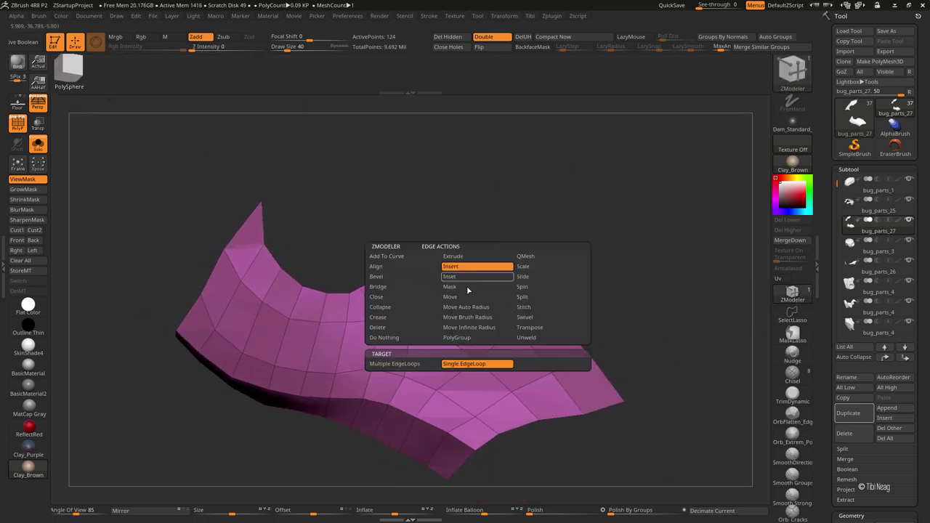
pyautogui.click(478, 310)
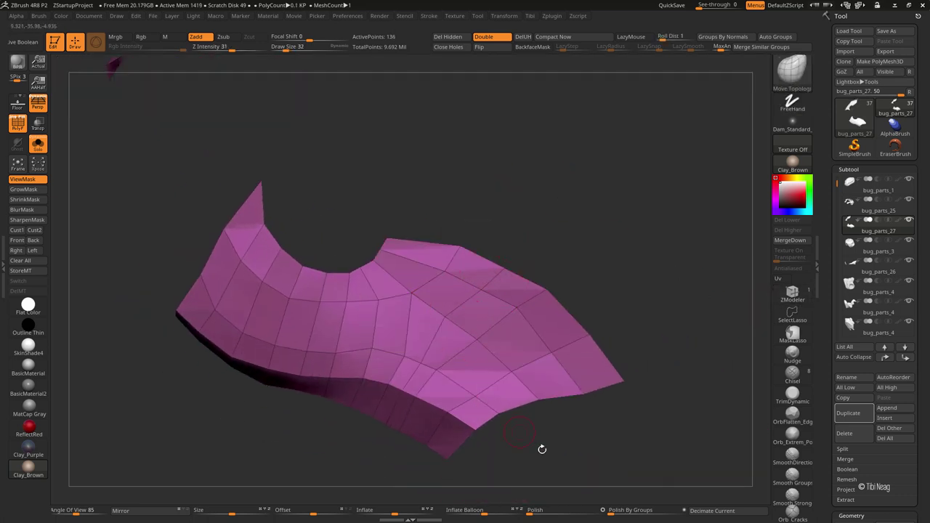
# Step: Give the patch's top faces their own polygroup with Ctrl+W
pyautogui.moveTo(541, 449); pyautogui.dragTo(459, 412)
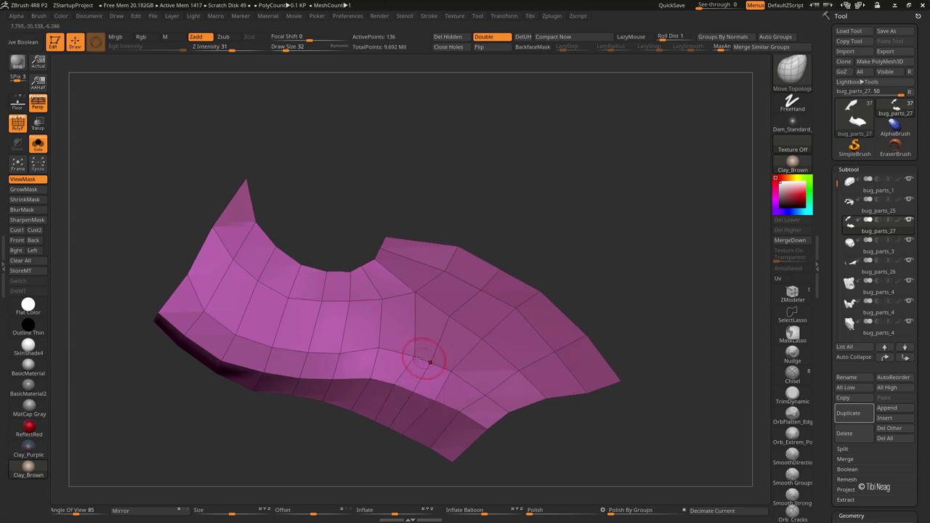
pyautogui.hotkey('shift', 's')
pyautogui.hotkey('ctrl', 'w')
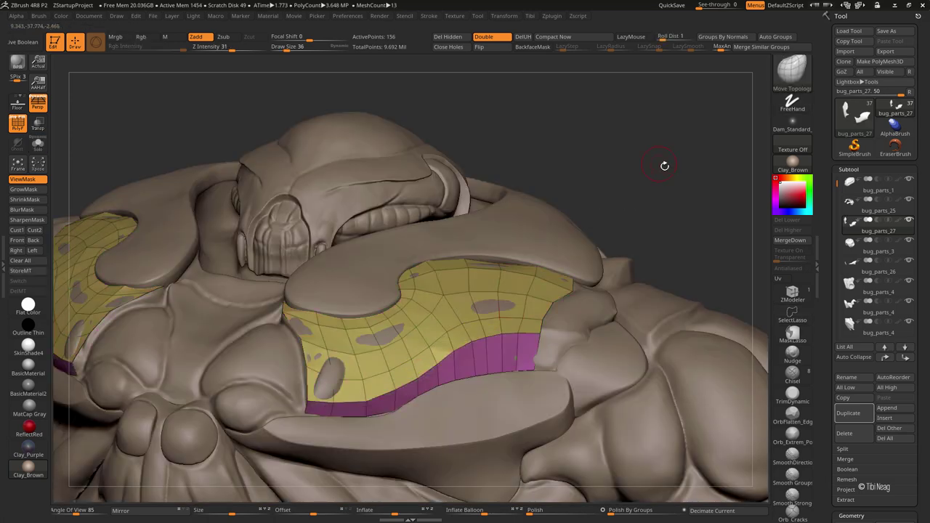
# Step: Isolate and frame the patch, try Polish on its surface, then undo it
pyautogui.moveTo(664, 166)
pyautogui.mouseDown()
pyautogui.moveTo(654, 182)
pyautogui.moveTo(686, 149)
pyautogui.moveTo(657, 176)
pyautogui.mouseUp()
pyautogui.hotkey('shift', 's')
pyautogui.press('f')
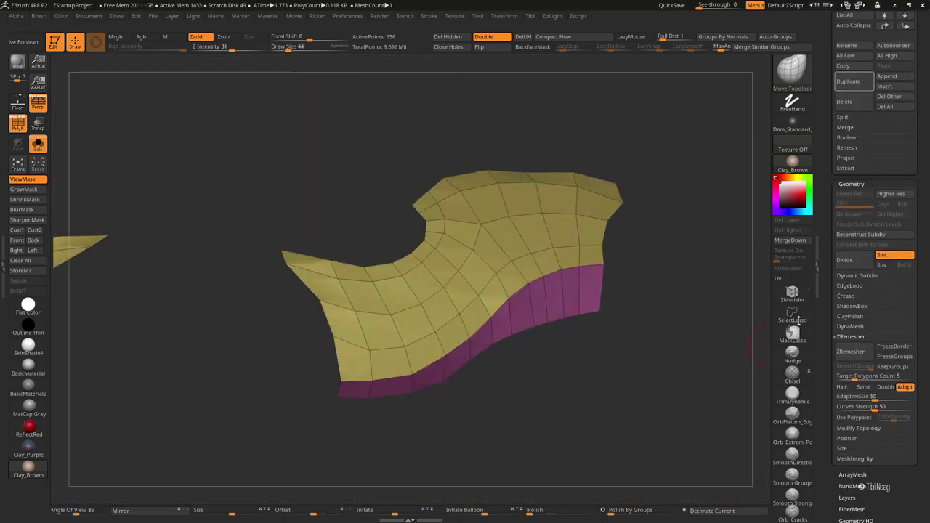
pyautogui.moveTo(756, 347); pyautogui.dragTo(668, 395)
pyautogui.hotkey('shift', 's')
pyautogui.hotkey('shift', 's')
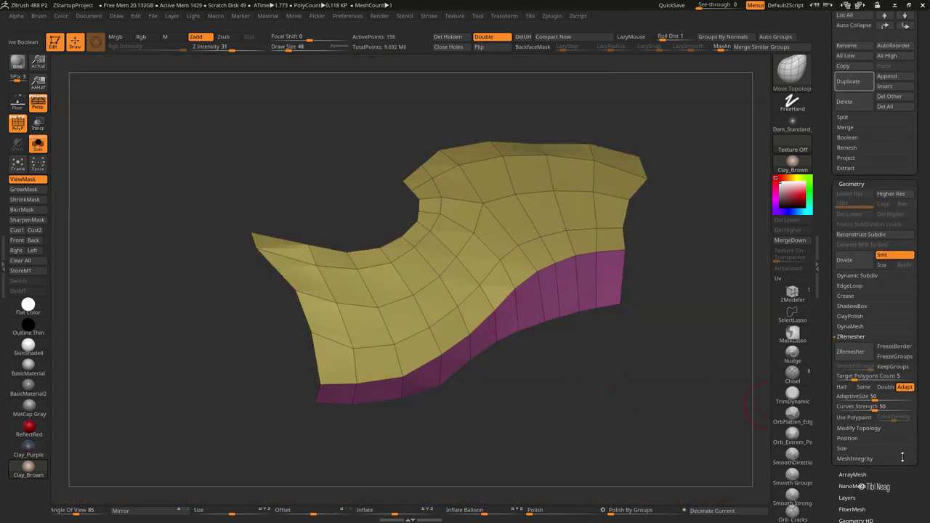
pyautogui.scroll(-5, 902, 456)
pyautogui.click(872, 450)
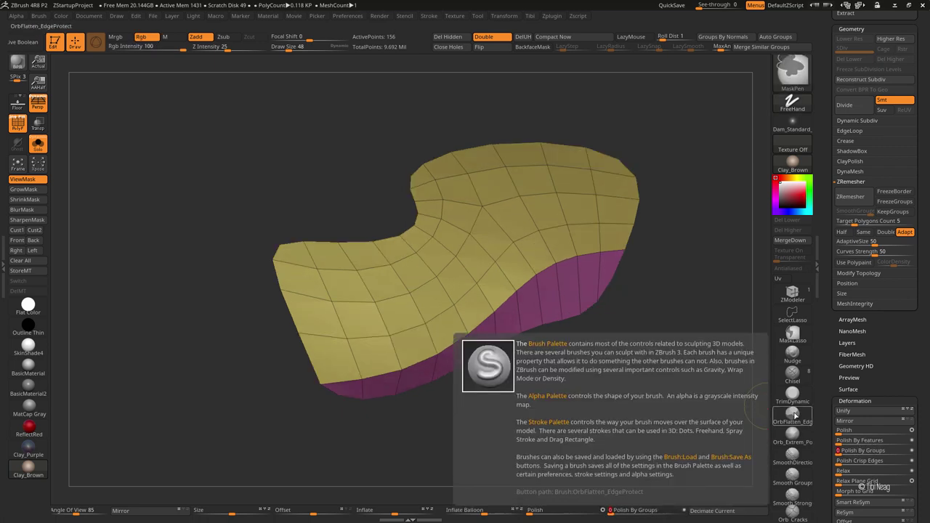
pyautogui.hotkey('ctrl', 'z')
# Step: Mask the patch's border with Mask By Feature Border and hide the mask display
pyautogui.scroll(-5, 929, 327)
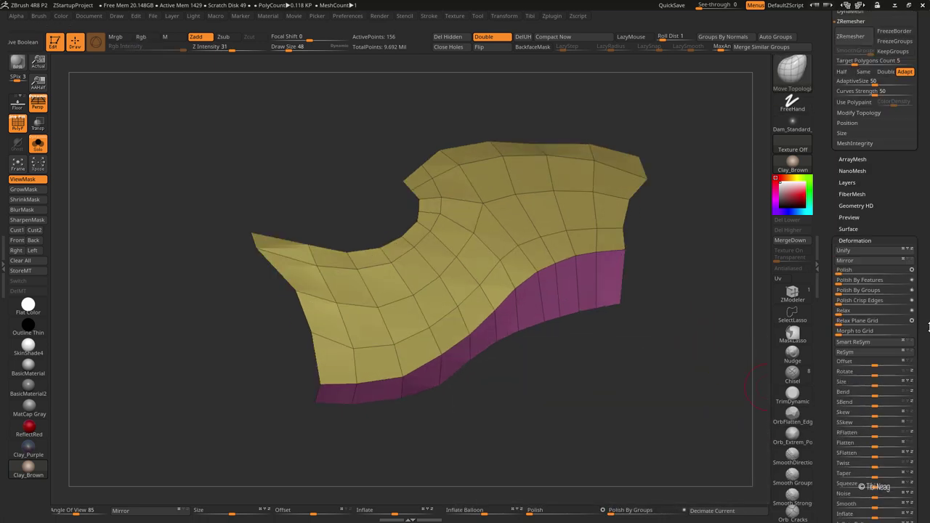
pyautogui.click(854, 241)
pyautogui.click(849, 252)
pyautogui.click(887, 314)
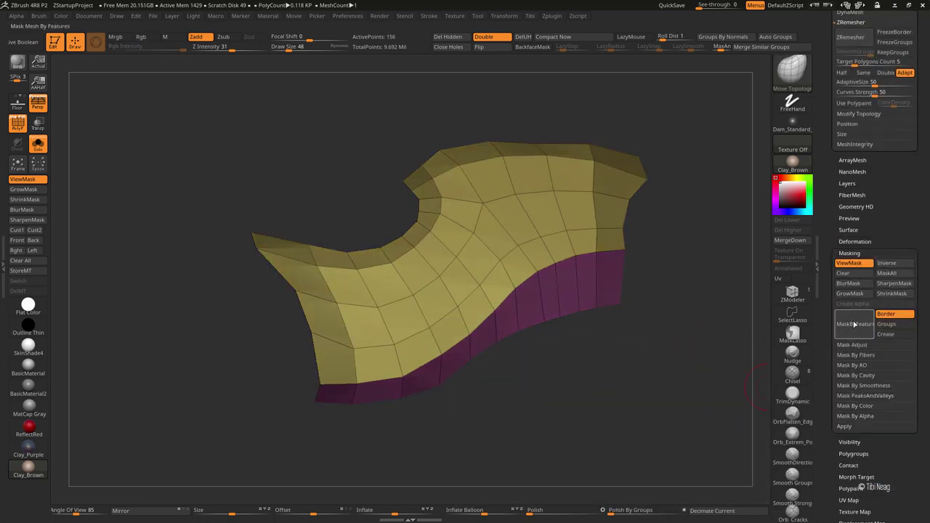
pyautogui.click(864, 248)
pyautogui.moveTo(691, 332)
pyautogui.mouseDown()
pyautogui.moveTo(706, 363)
pyautogui.moveTo(691, 326)
pyautogui.mouseUp()
pyautogui.hotkey('ctrl', 'h')
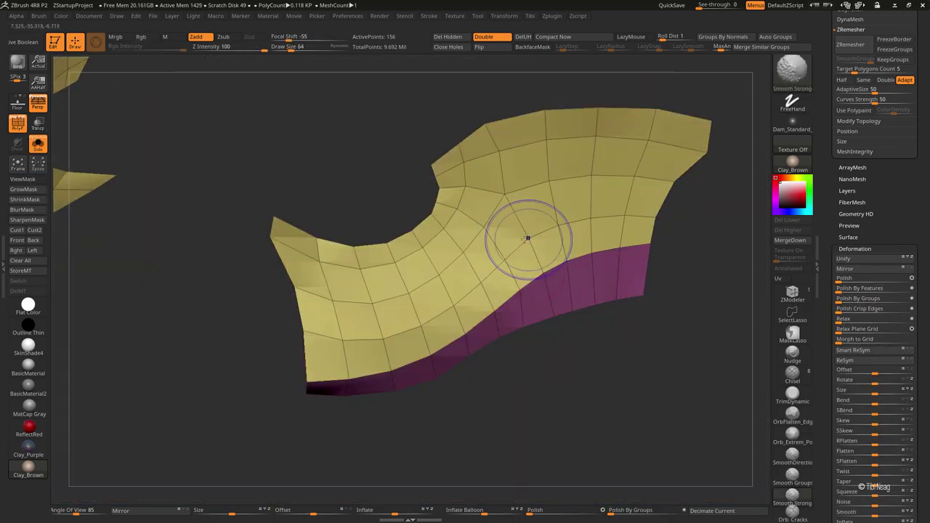
pyautogui.hotkey('alt', 'shift', 's')
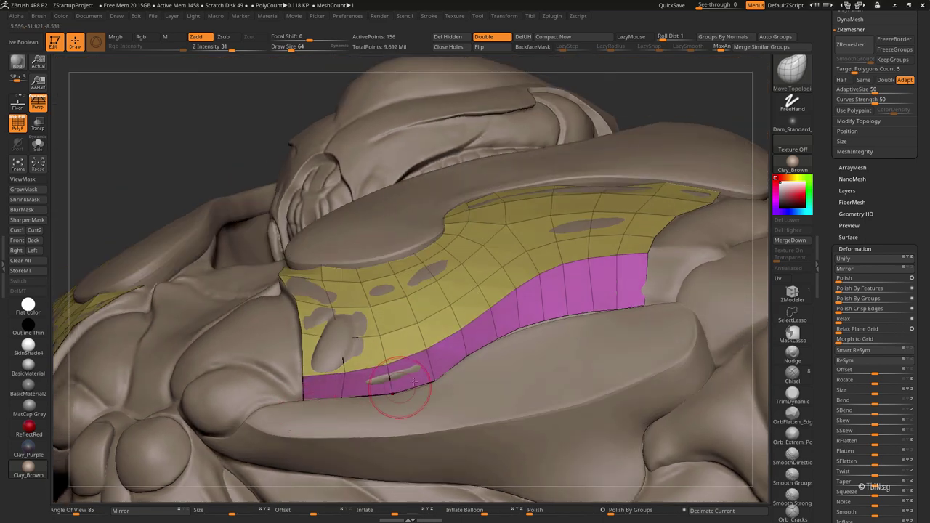
pyautogui.hotkey('ctrl', 'shift', 's')
pyautogui.moveTo(415, 232); pyautogui.dragTo(479, 178)
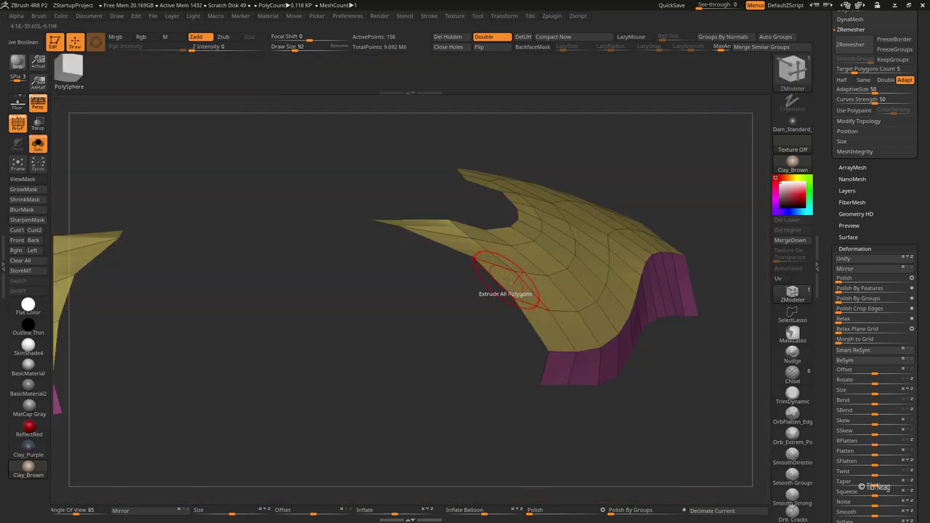
# Step: Insert an edge loop across the patch and extrude it for thickness
pyautogui.click(504, 278)
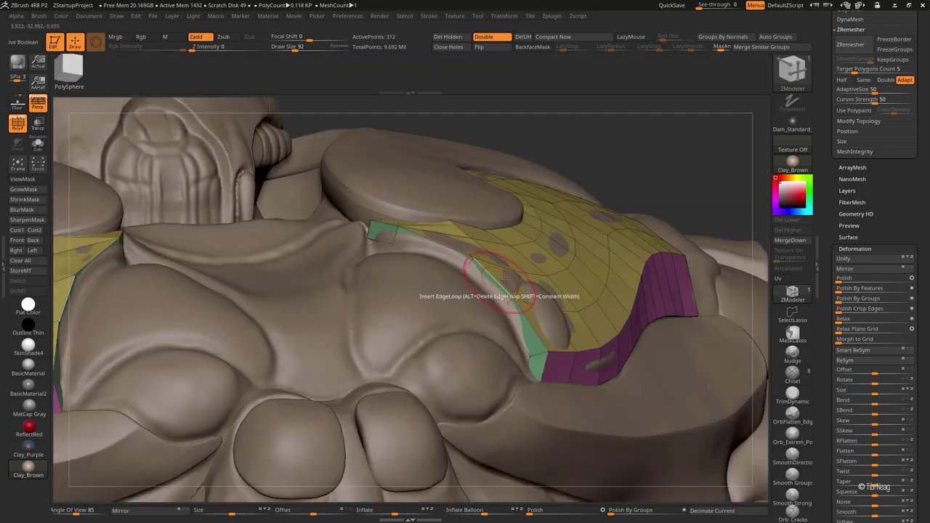
pyautogui.hotkey('ctrl', 'shift', 's')
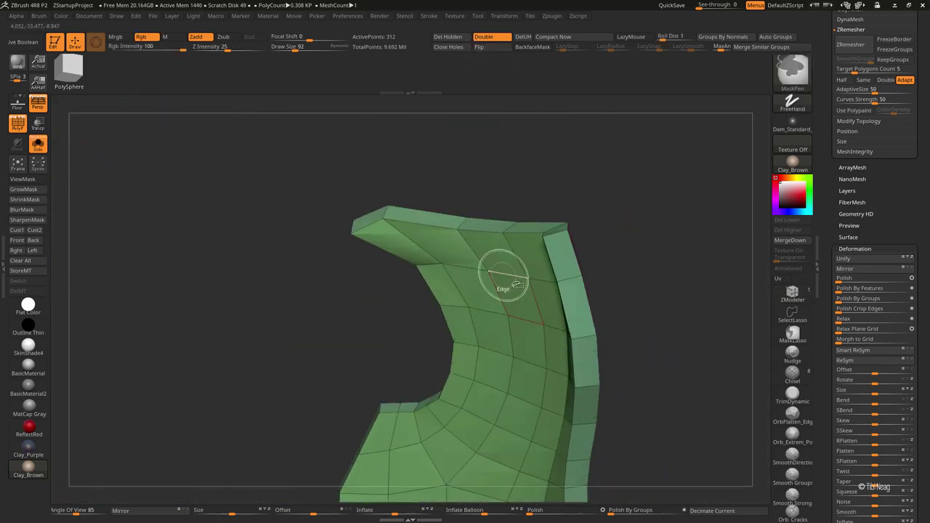
pyautogui.moveTo(534, 267)
pyautogui.mouseDown()
pyautogui.moveTo(610, 172)
pyautogui.moveTo(663, 142)
pyautogui.moveTo(654, 149)
pyautogui.mouseUp()
# Step: Inset all polygons of the patch's top faces, then delete hidden polygons
pyautogui.press('space')
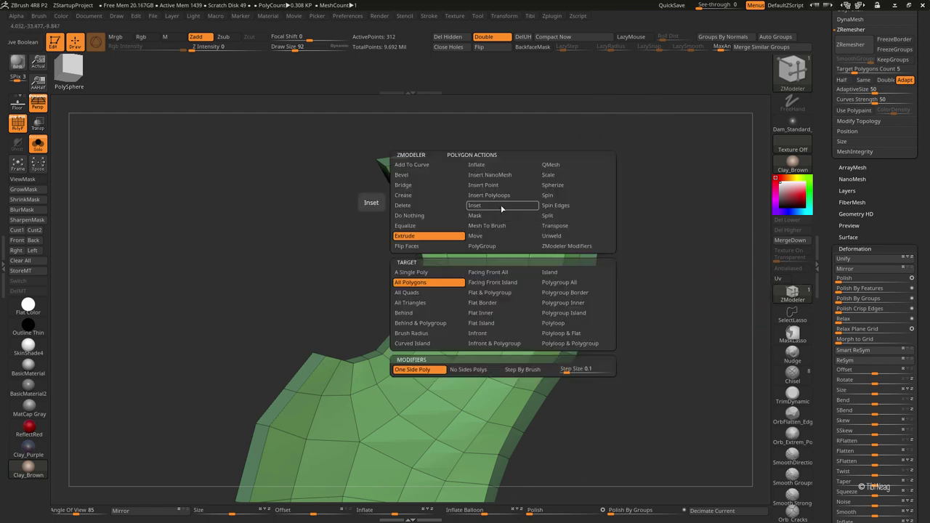
pyautogui.click(473, 203)
pyautogui.click(575, 313)
pyautogui.click(506, 274)
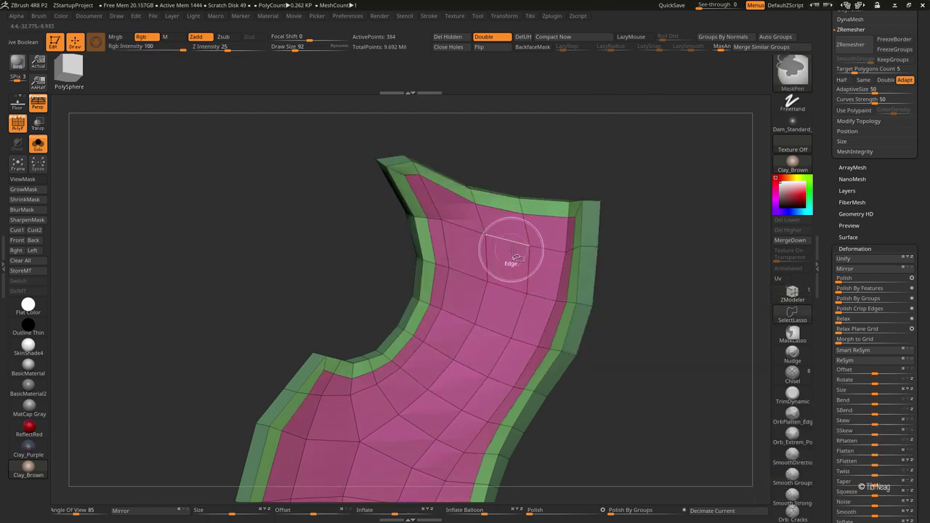
pyautogui.click(543, 229)
pyautogui.moveTo(559, 137); pyautogui.dragTo(569, 144)
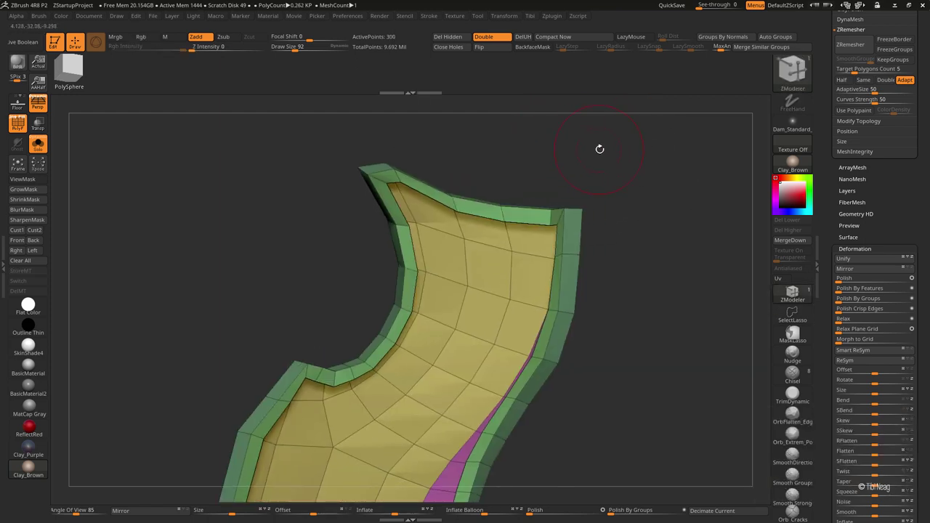
pyautogui.click(462, 43)
pyautogui.moveTo(407, 139)
pyautogui.mouseDown()
pyautogui.moveTo(369, 335)
pyautogui.moveTo(364, 308)
pyautogui.mouseUp()
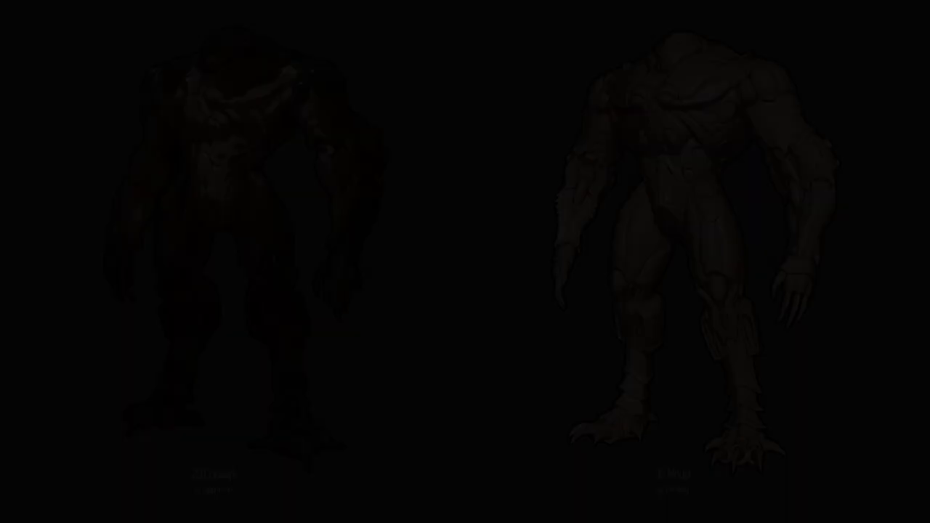